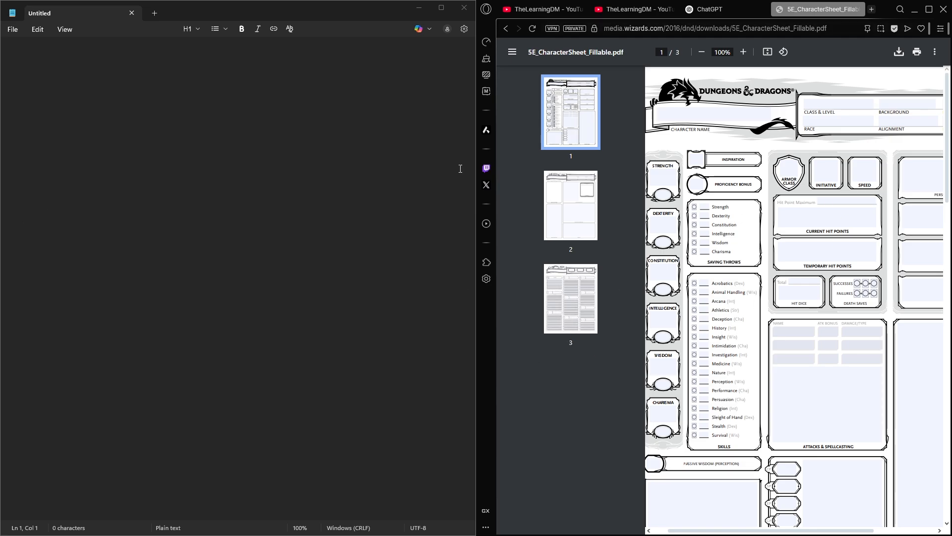
- Enlarge the browser window to full screen and look through all three pages of the character sheet PDF
left_click_drag(890, 10, 711, 1)
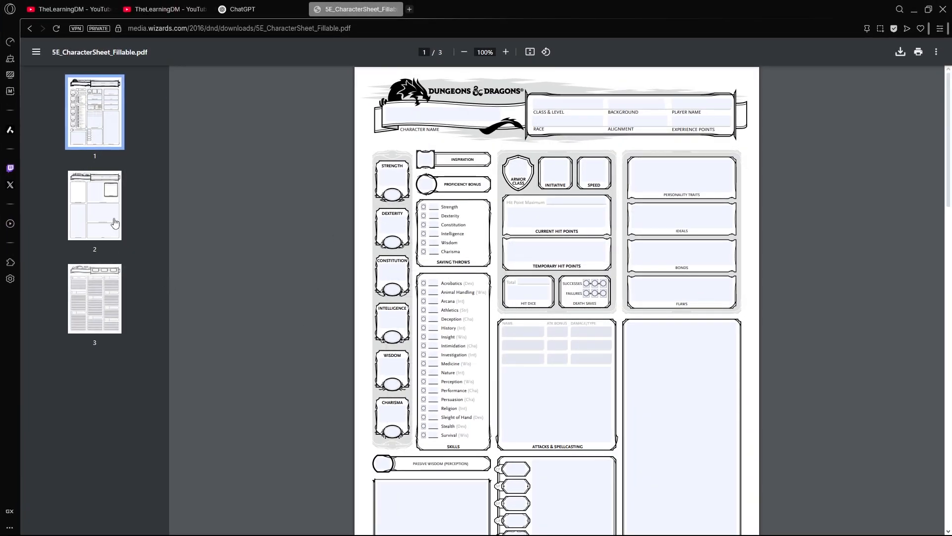
left_click(98, 205)
left_click(90, 332)
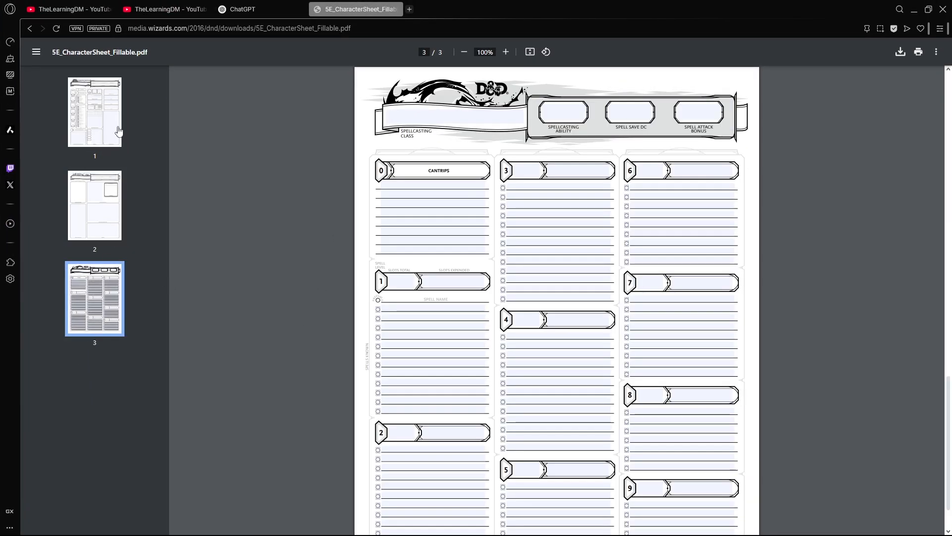
left_click(107, 105)
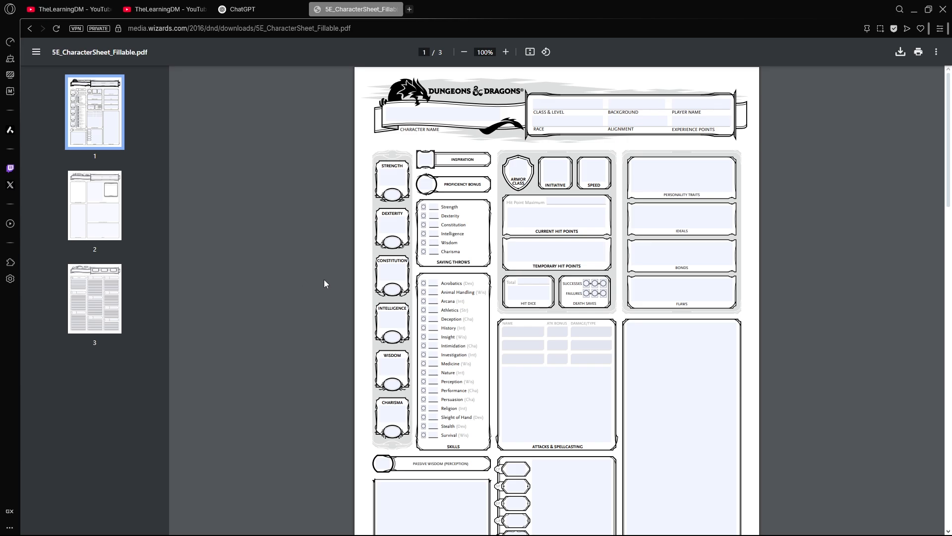
- Fill in the character sheet header with character name Example, class and level Fighter 1, and race Human
left_click(454, 114)
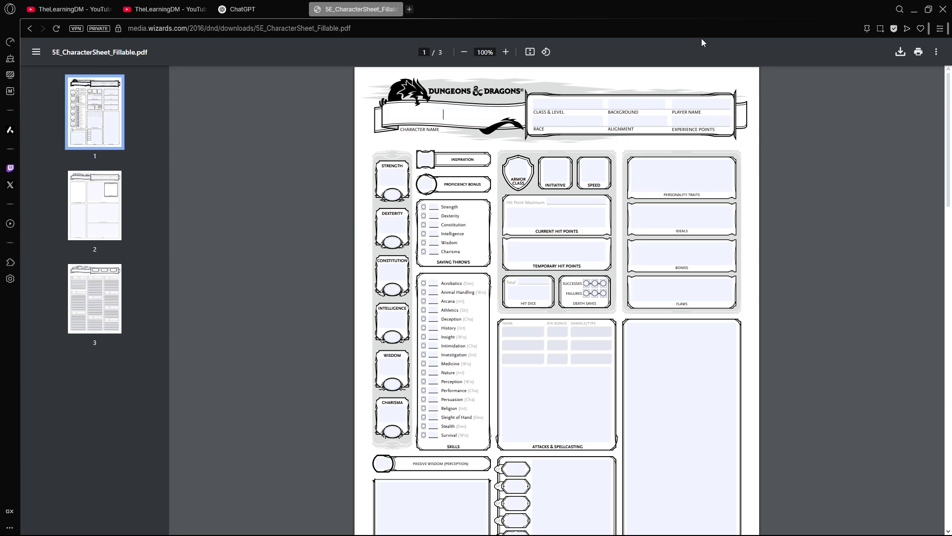
type("Example")
key("Tab")
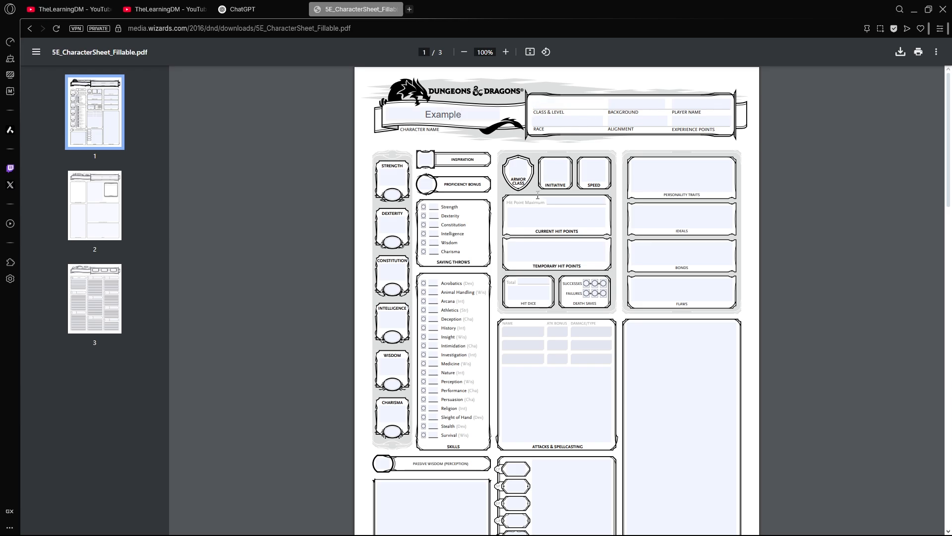
type("Fighter 1")
left_click(561, 121)
type("Human")
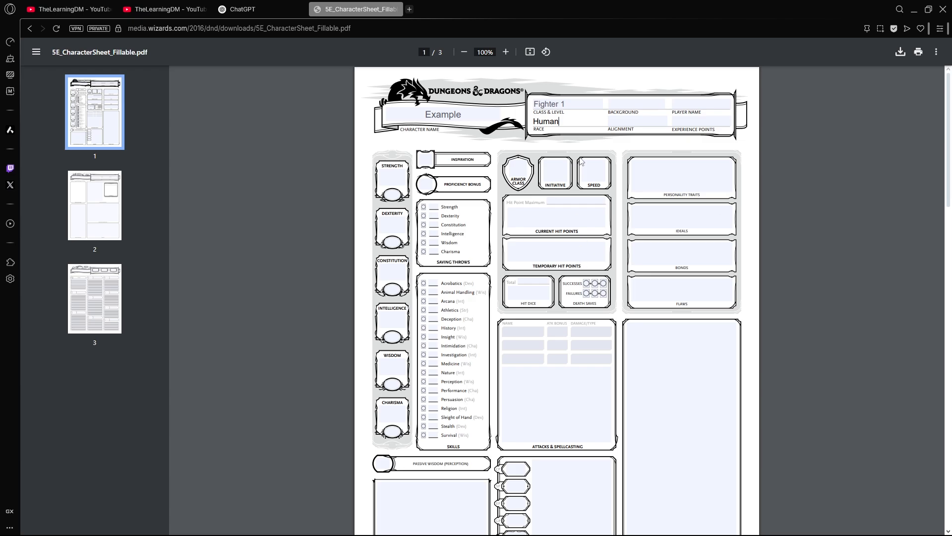
left_click(579, 136)
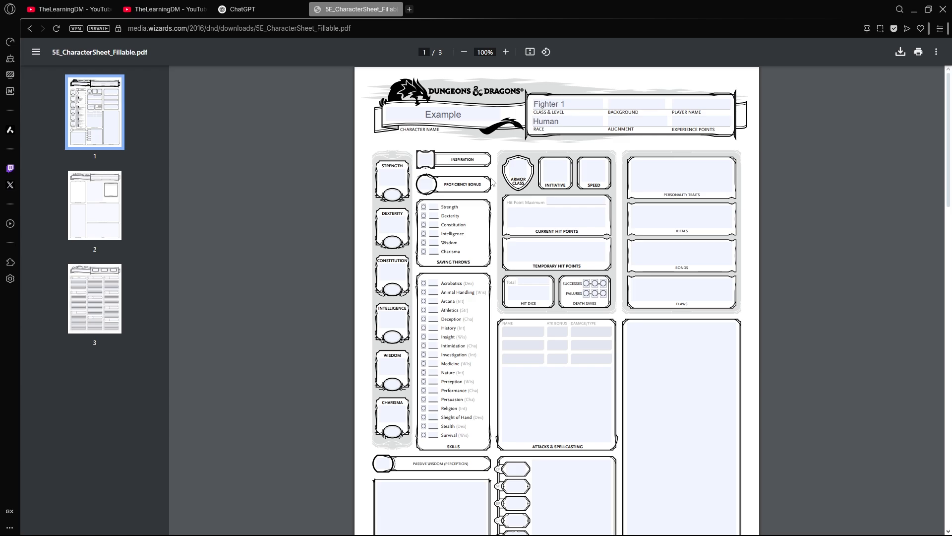
- Search the web for "dice roller" in a new browser tab and open the DnD Dice Roller site
left_click(409, 10)
type("dice roller")
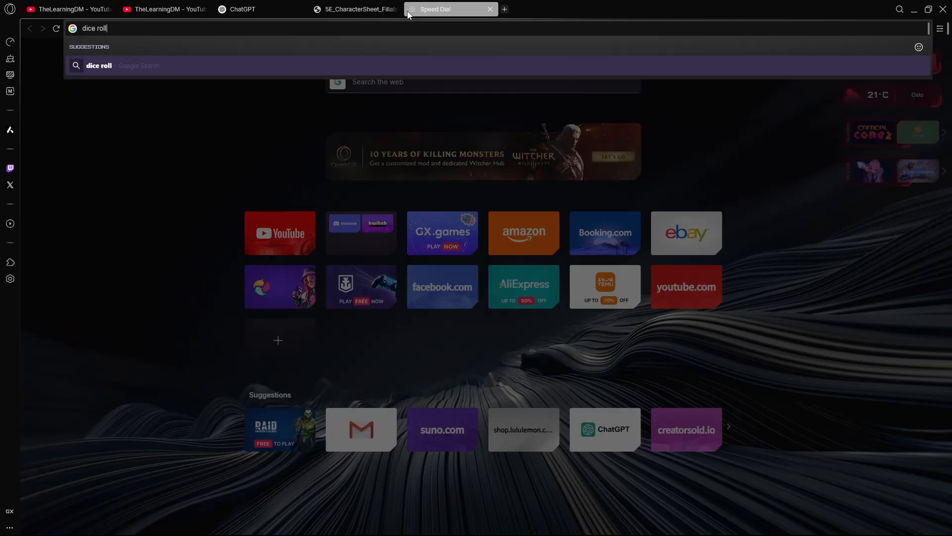
key("Return")
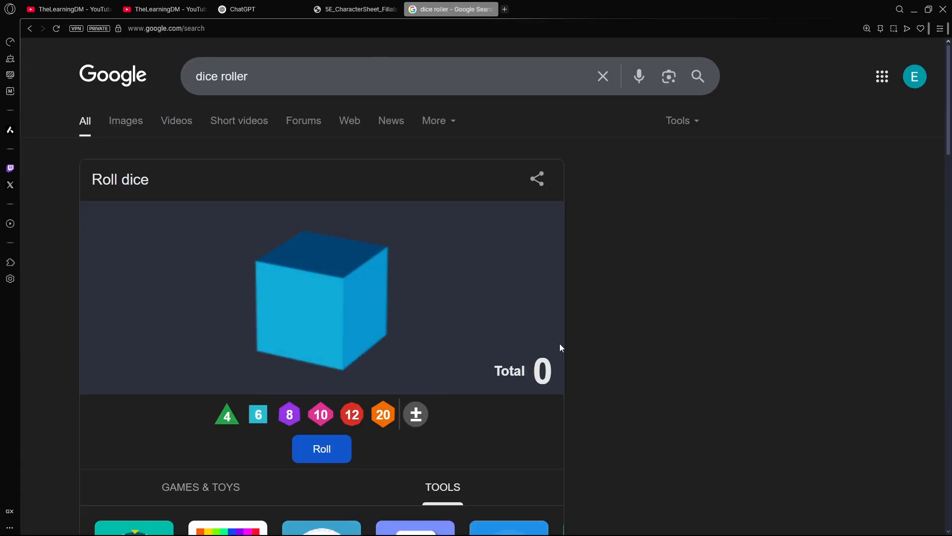
scroll(671, 340, "down", 8)
scroll(672, 341, "down", 4)
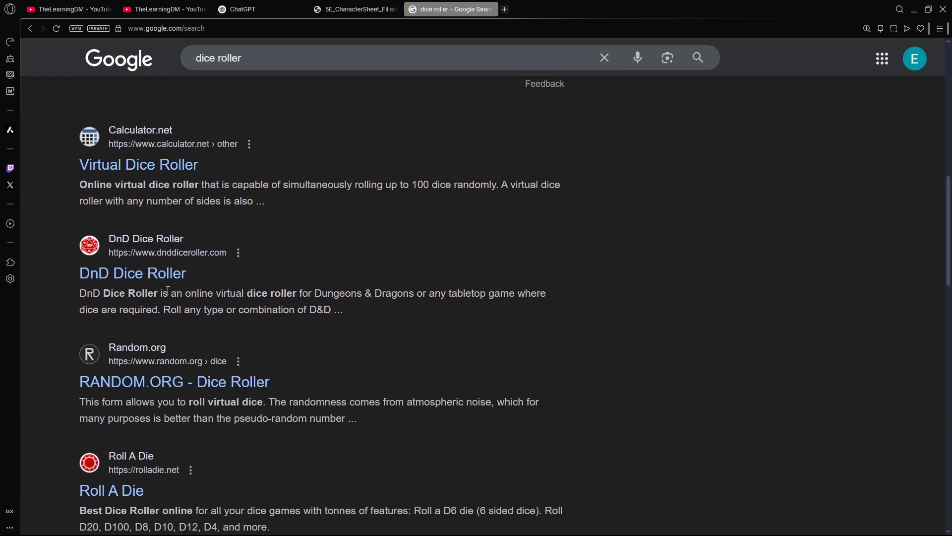
left_click(149, 272)
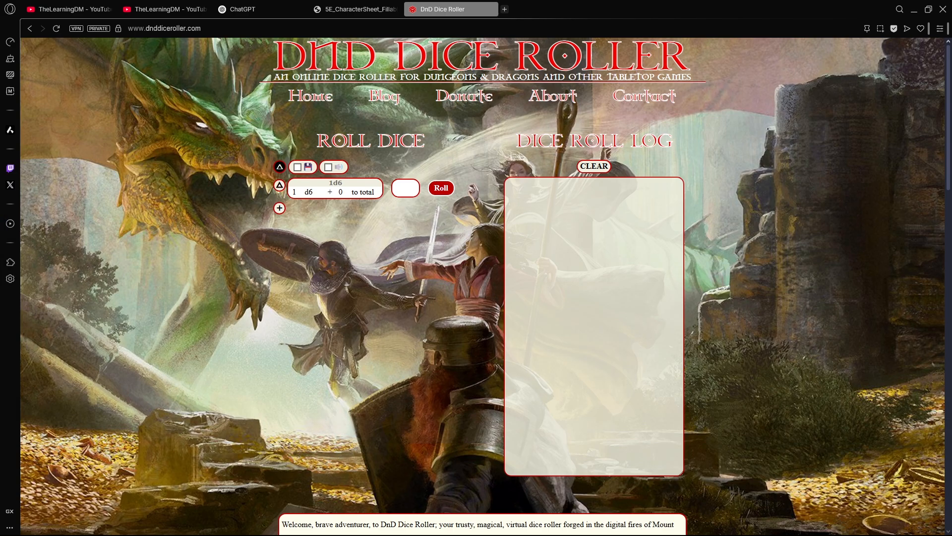
- Arrange the browser side by side with the empty Notepad document and bring the character sheet back into view
left_click_drag(374, 202, 1, 267)
left_click(721, 104)
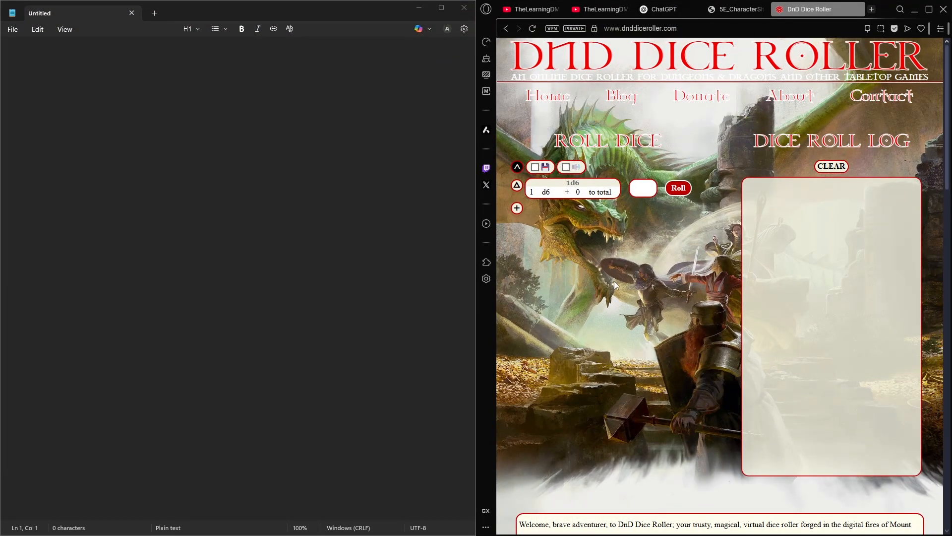
left_click(254, 180)
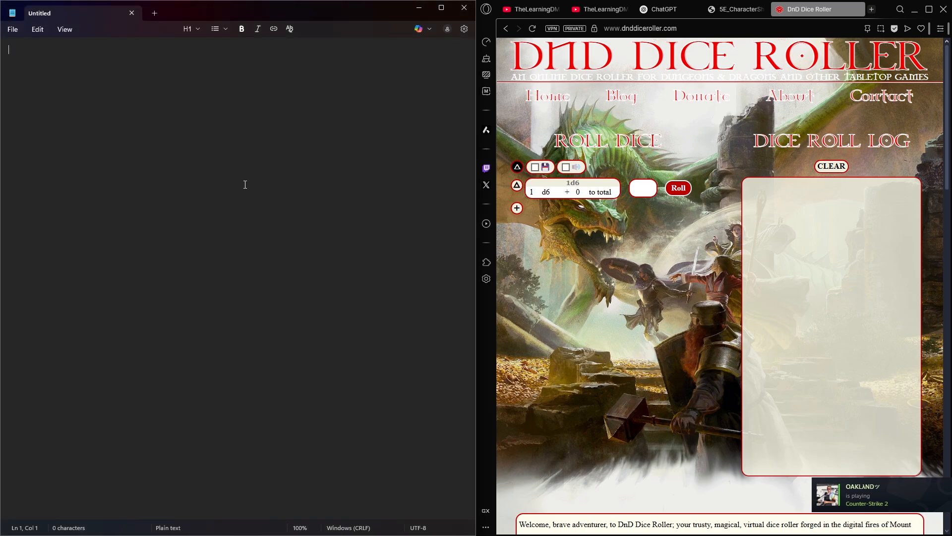
left_click(736, 10)
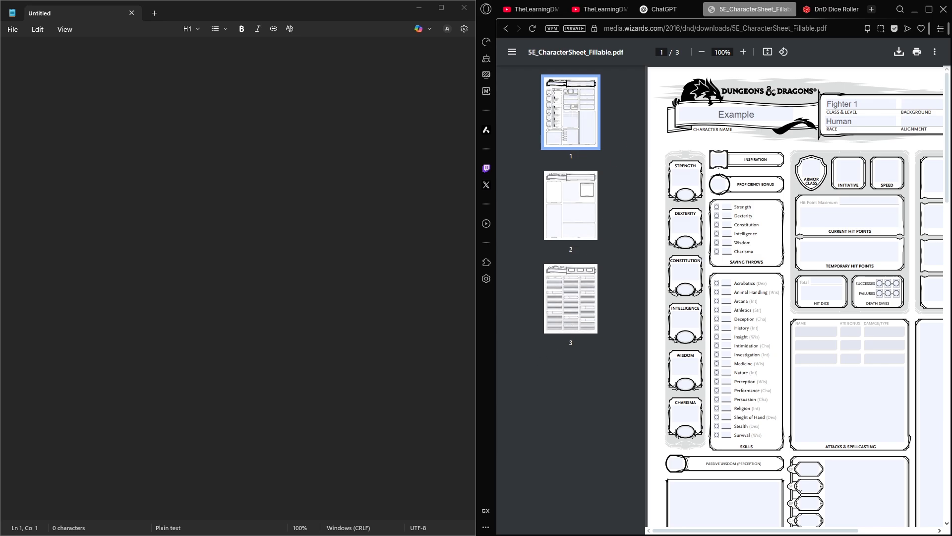
- Exit the Steam app running in the background
key("super")
left_click(837, 524)
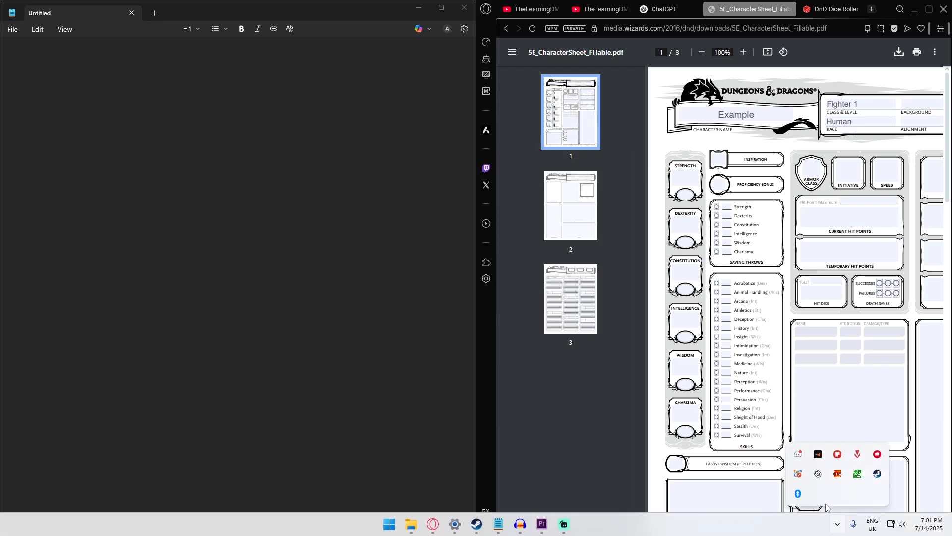
right_click(878, 474)
left_click(814, 491)
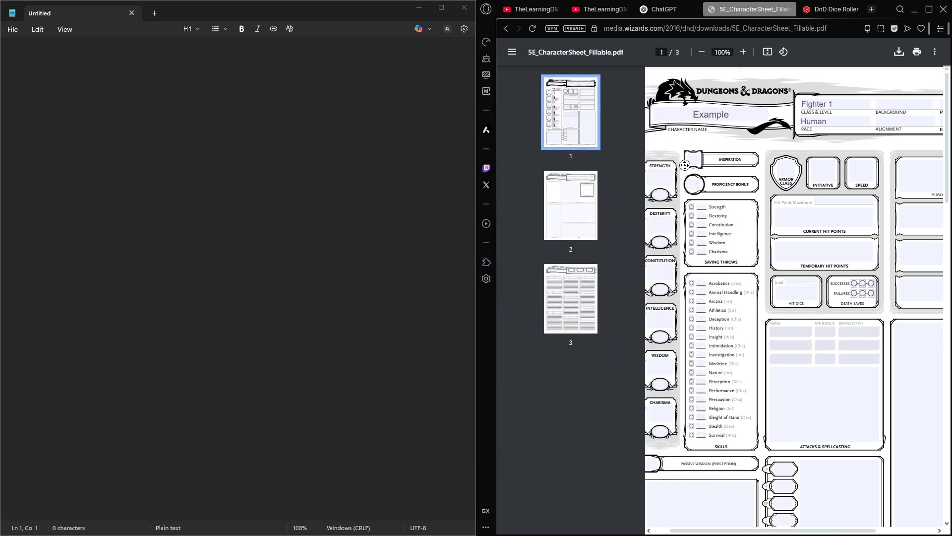
- In the empty Notepad document, list the ability labels Str:, Dex: and Con: on separate lines
scroll(670, 156, "down", 1)
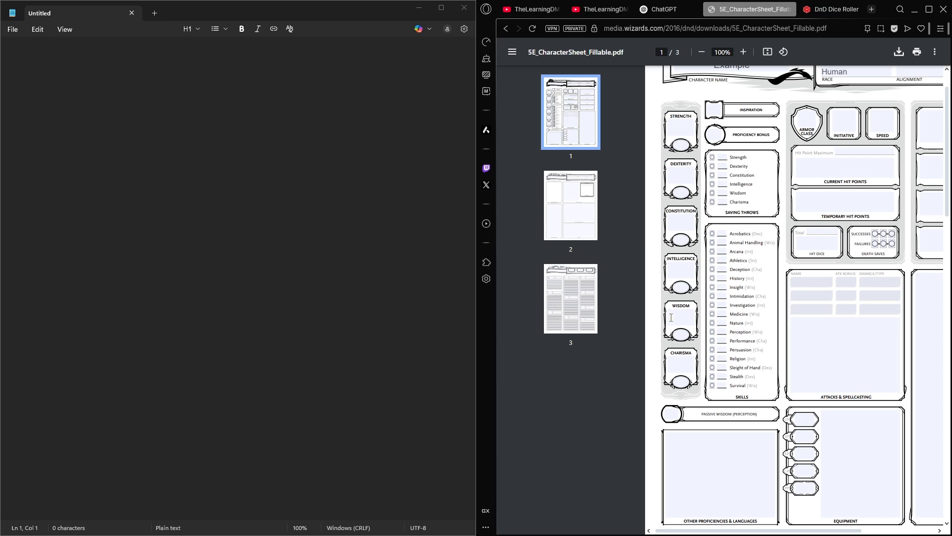
scroll(679, 337, "up", 1)
left_click(195, 140)
type("S")
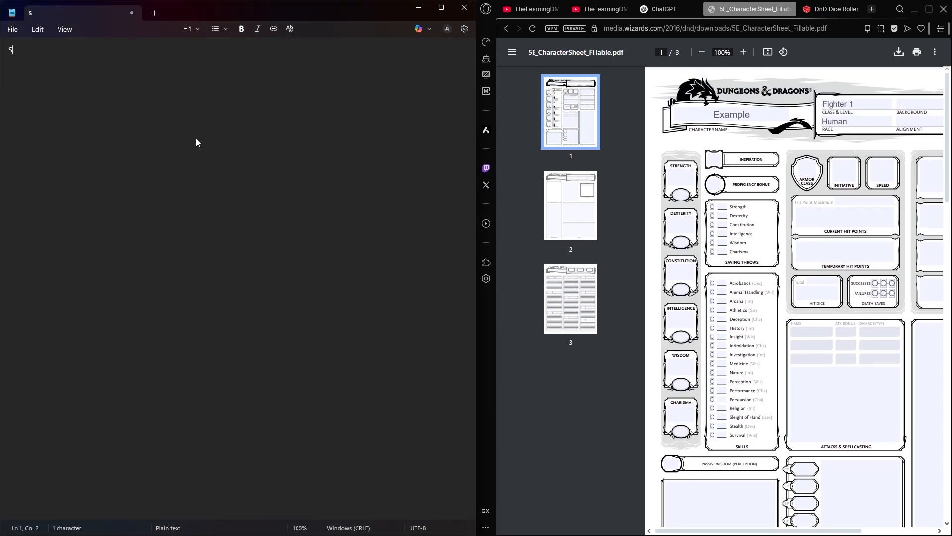
type("tr:")
key("Return")
type("Dex:")
key("Return")
type("Con: Int")
- Complete the ability list in the note with Int:, Wis: and Cha: on separate lines
key("Return")
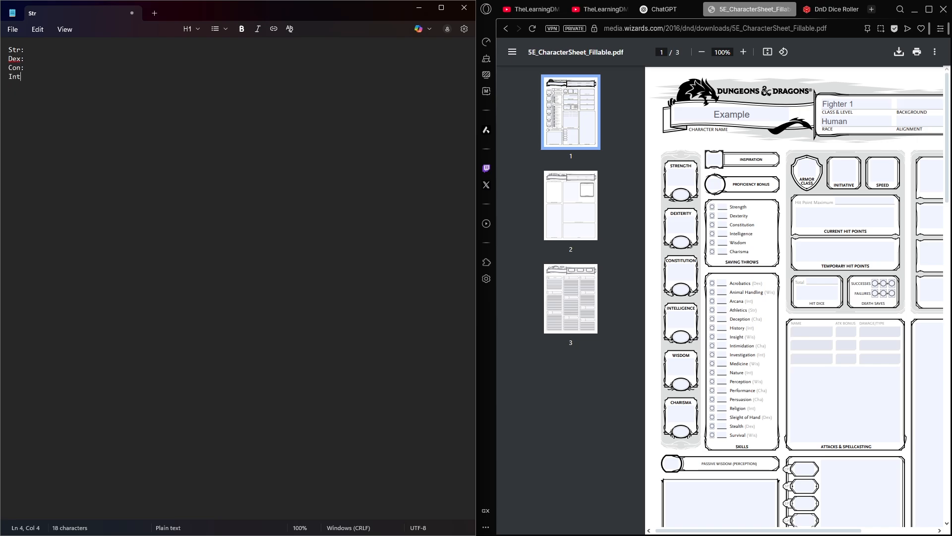
type(":")
key("Return")
type("Wis")
key("BackSpace")
type(":")
key("Return")
type("Char")
key("BackSpace")
type(":")
- Search the web for "dnd 5e fighter" in a new browser tab and open the DnD Wikidot Fighter page
left_click(871, 10)
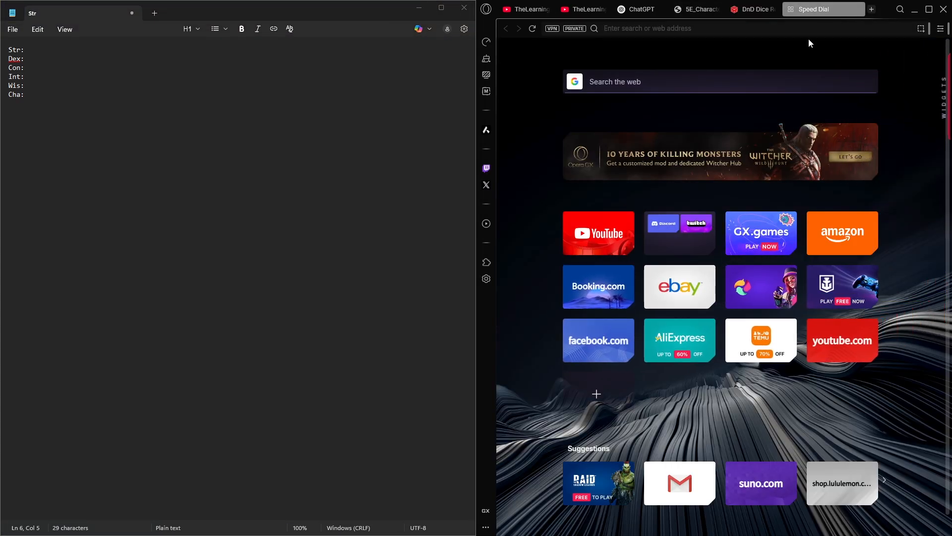
type("dnd 5e")
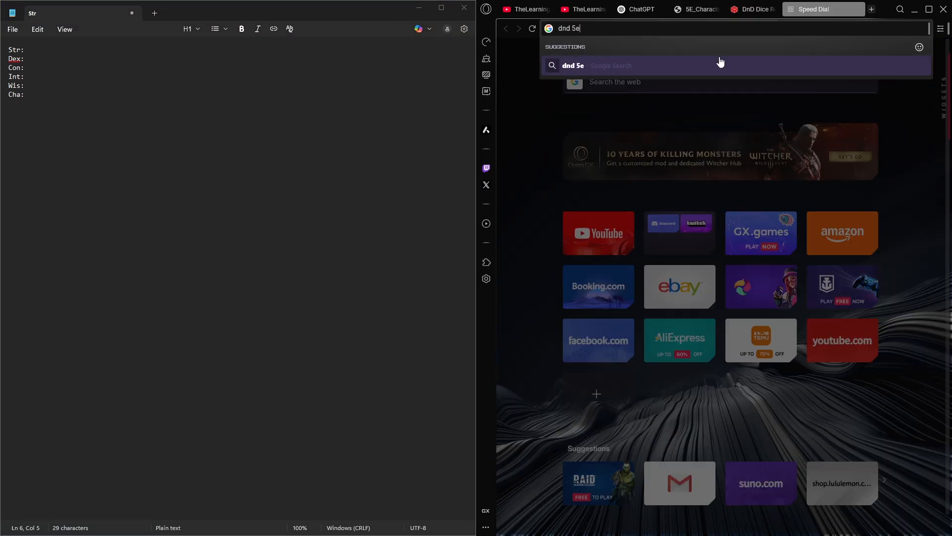
type(" fighter")
key("Return")
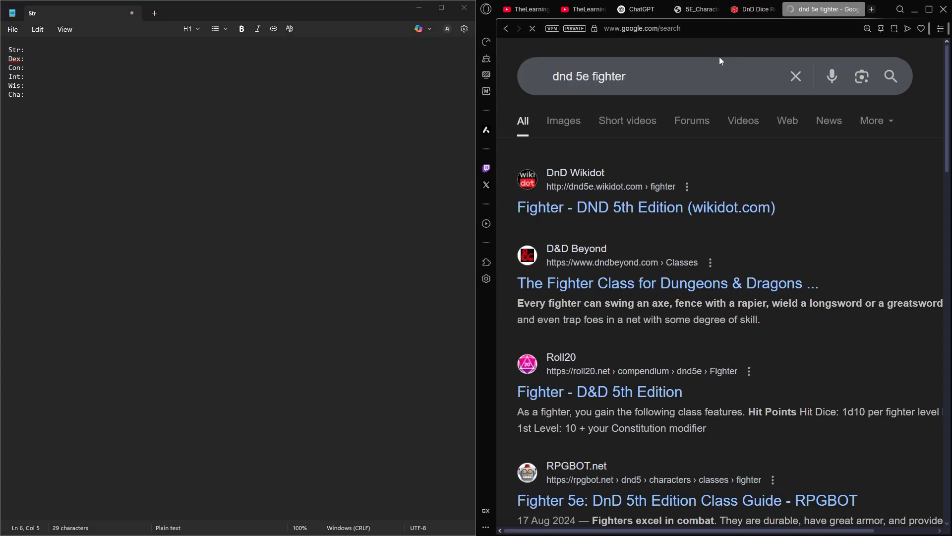
left_click(679, 207)
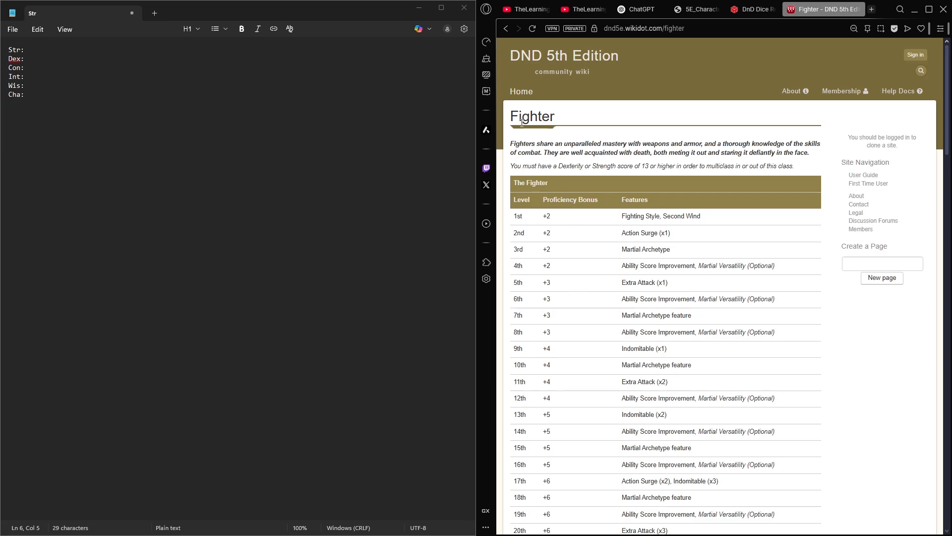
- Examine the Fighter page's introduction, especially the ability score requirement for multiclassing
left_click_drag(511, 166, 765, 170)
left_click(764, 170)
left_click_drag(505, 118, 799, 168)
left_click(687, 183)
left_click_drag(523, 167, 702, 171)
left_click(692, 172)
- Review the Fighter's class features, including hit points, proficiencies, equipment, fighting styles and martial archetypes
scroll(617, 228, "down", 9)
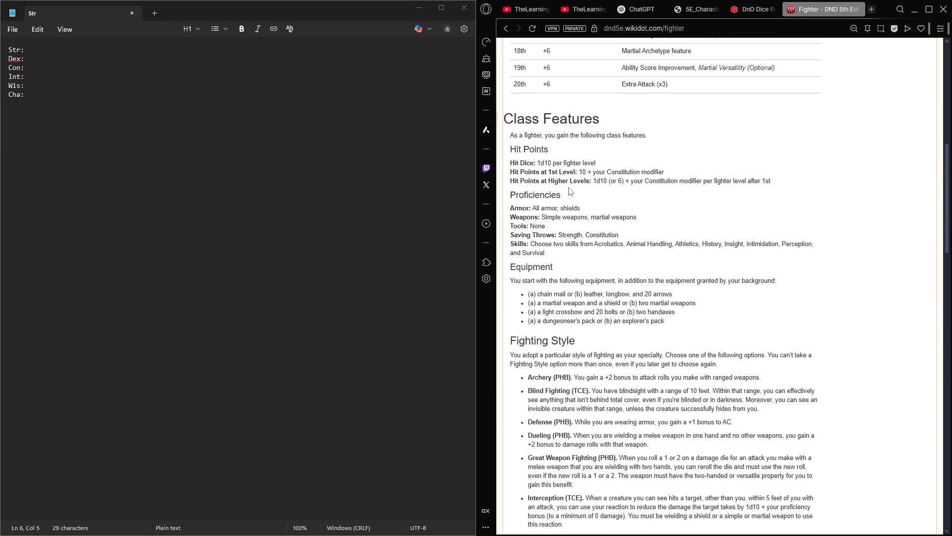
scroll(527, 168, "down", 1)
scroll(527, 168, "down", 1)
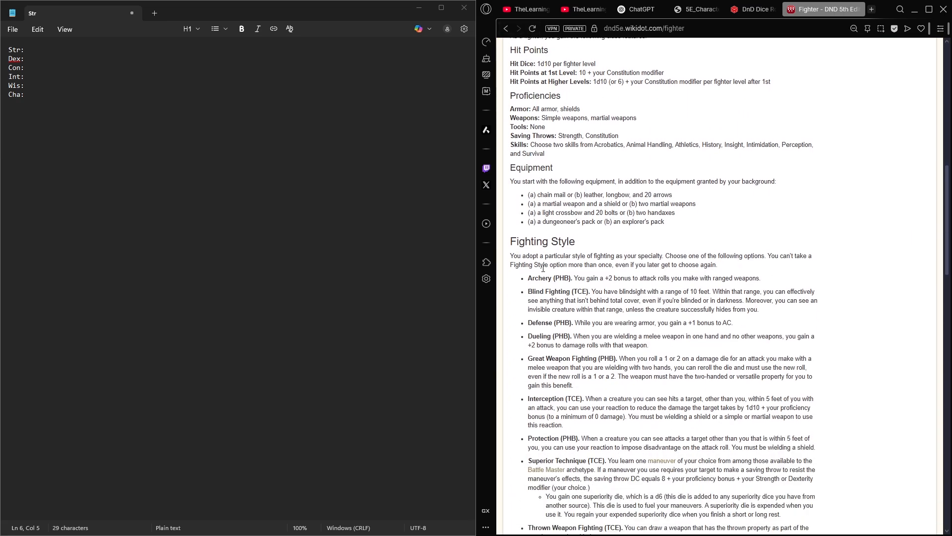
scroll(561, 298, "down", 15)
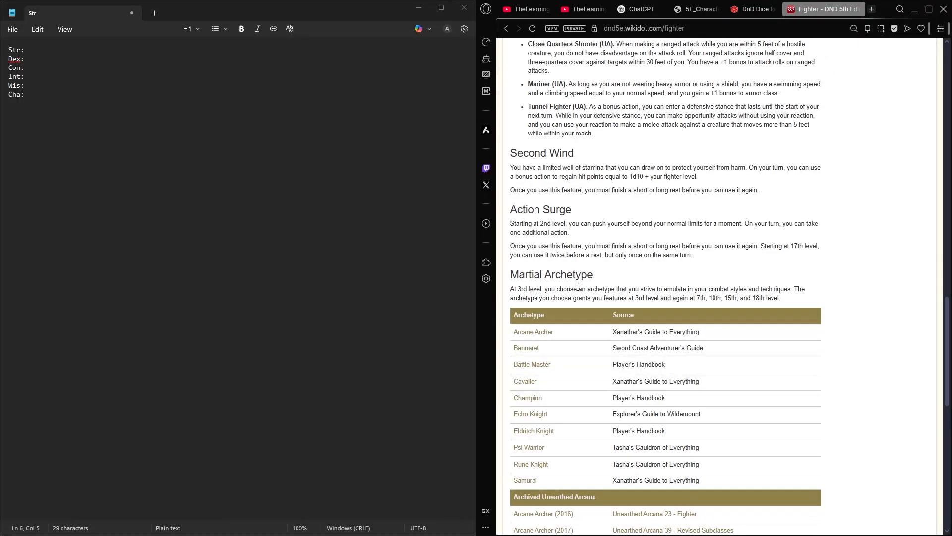
middle_click(835, 289)
scroll(802, 101, "up", 20)
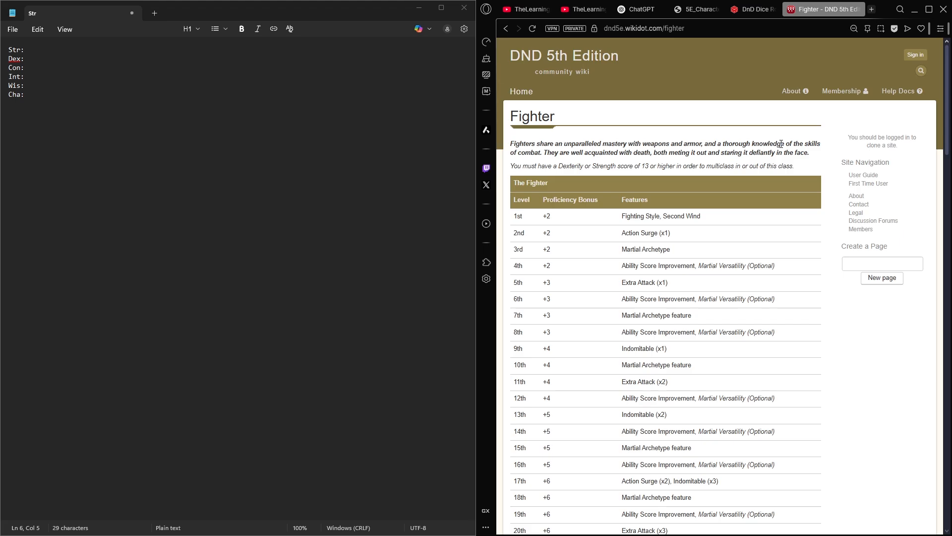
- Return to the DnD Dice Roller and set the roll to 4d6 with a modifier of 0
left_click(100, 53)
left_click(737, 10)
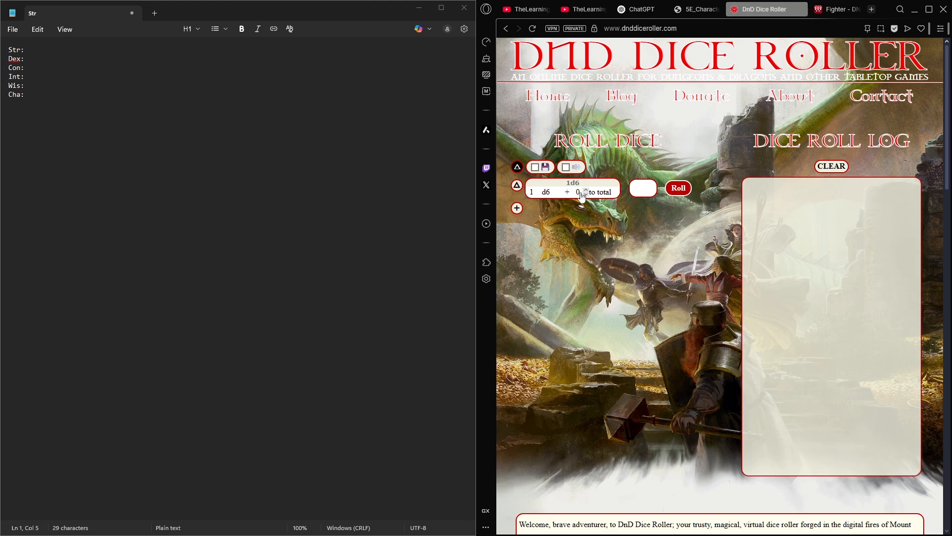
left_click(538, 190)
left_click(577, 183)
left_click(576, 194)
- Roll 4d6 and record 15 in the note, separated by blank lines from the ability list
left_click(142, 149)
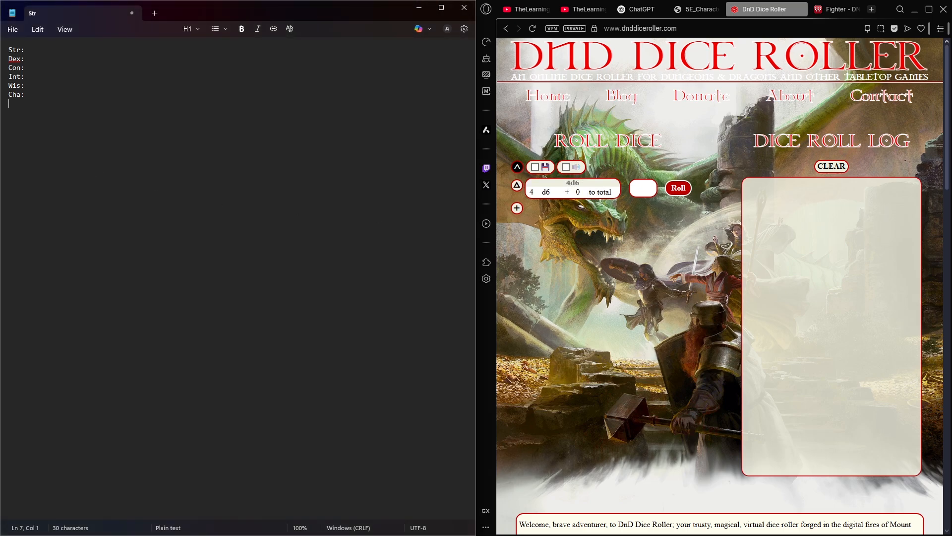
key("Return")
key("Return")
key("Return")
left_click(678, 187)
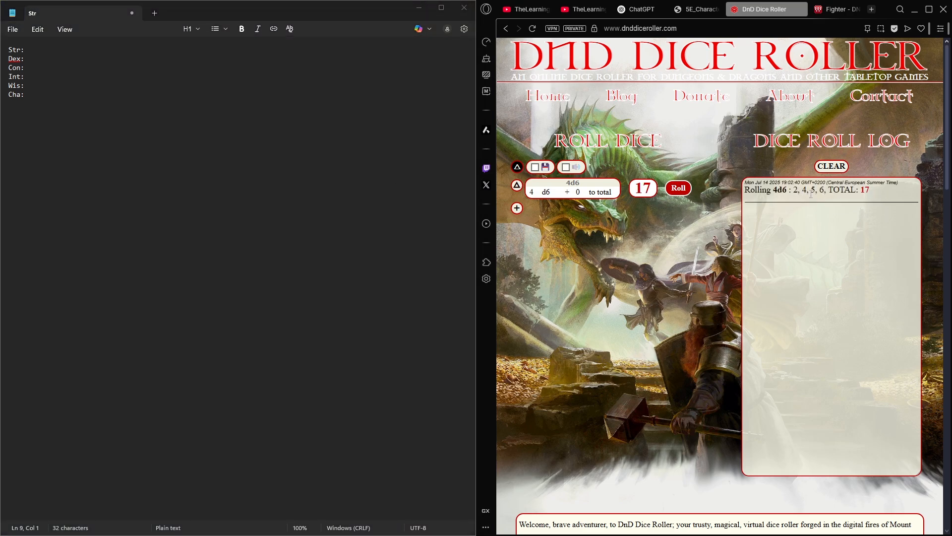
left_click(191, 164)
type("15")
key("Return")
key("Return")
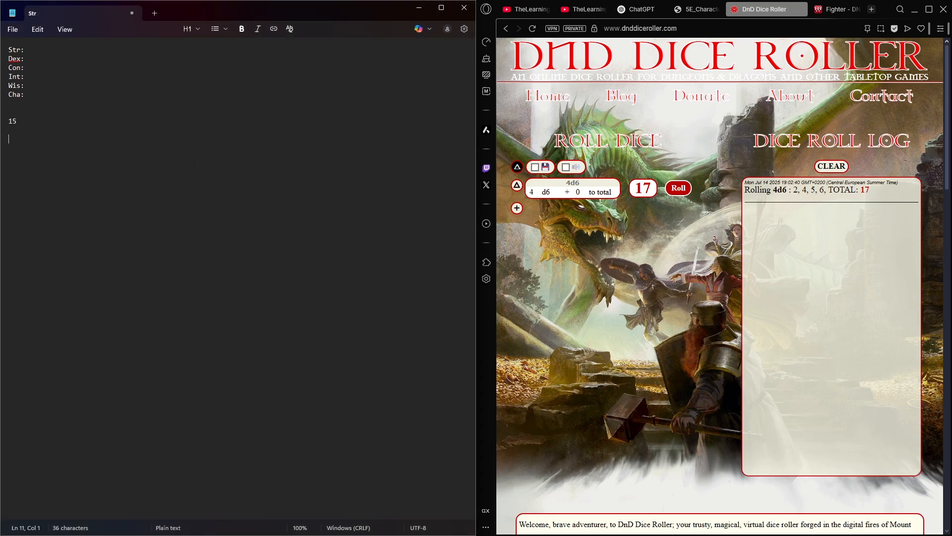
key("BackSpace")
- Roll 4d6 a second time and record 16 on the line under 15 in the note
left_click(678, 193)
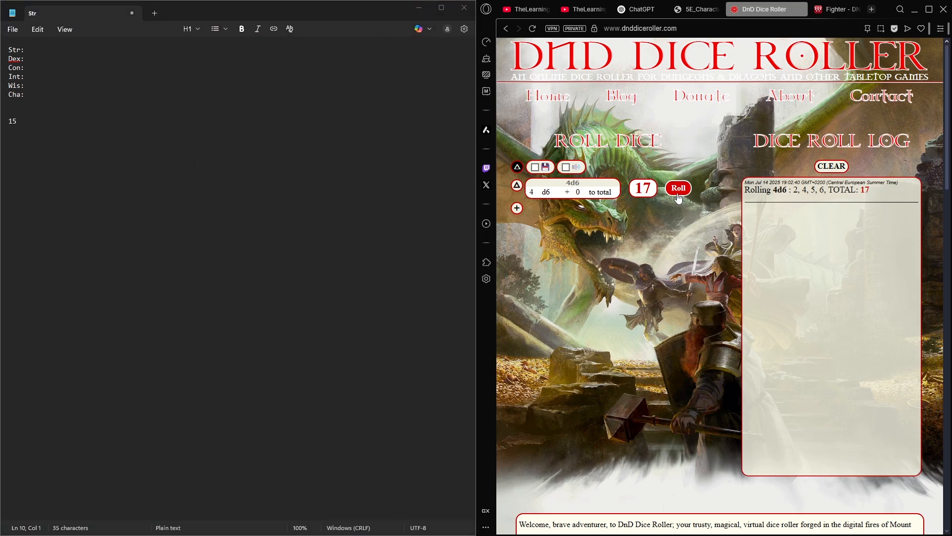
left_click_drag(884, 217, 861, 216)
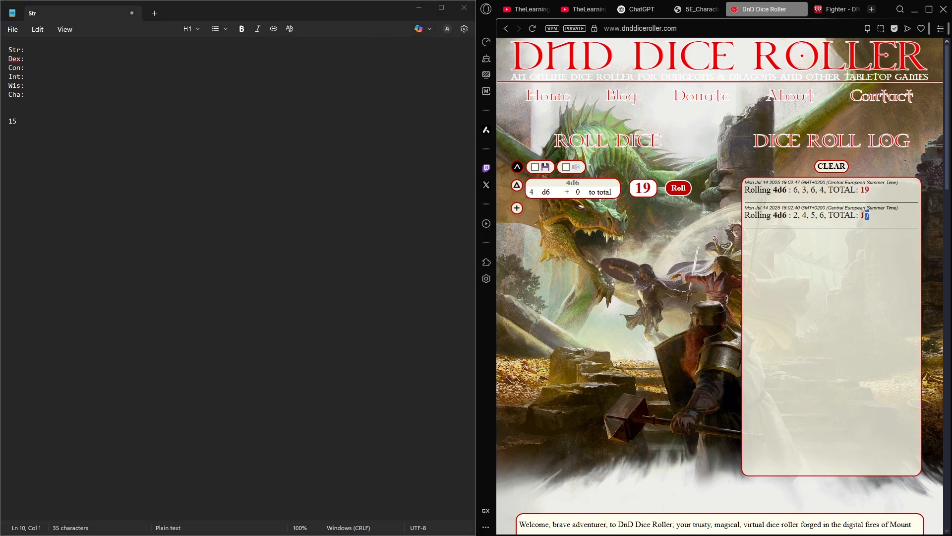
left_click(816, 191)
left_click(21, 143)
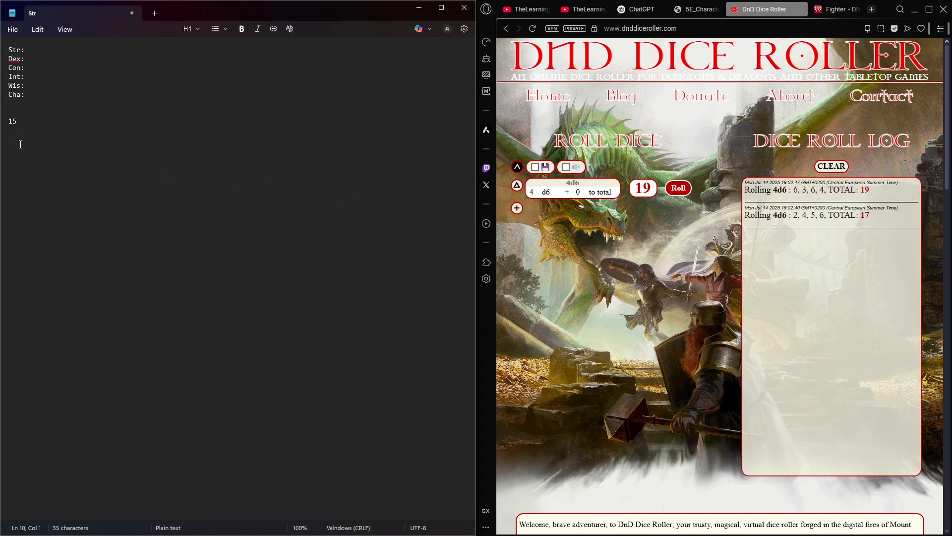
type("16")
- Roll 4d6 a third time and record 13 on the line under 16 in the note
left_click(679, 191)
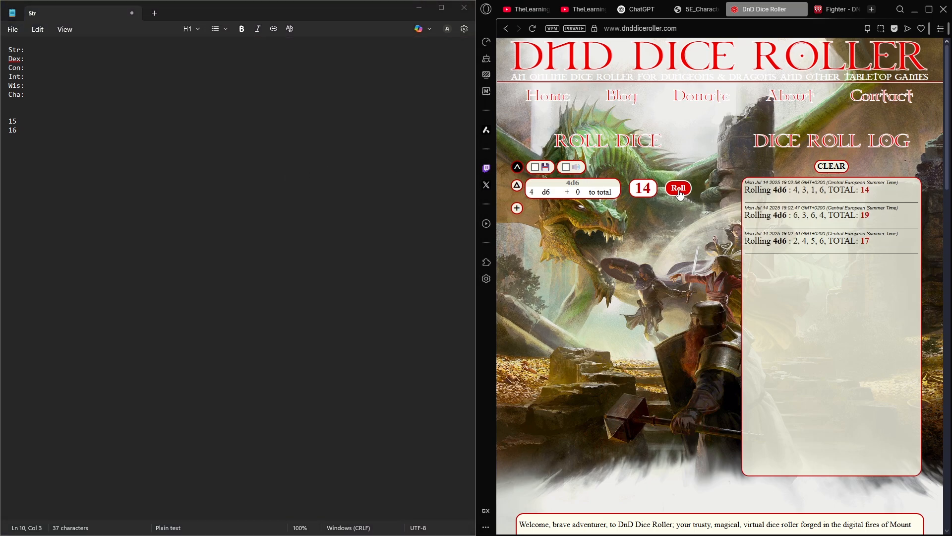
left_click(73, 171)
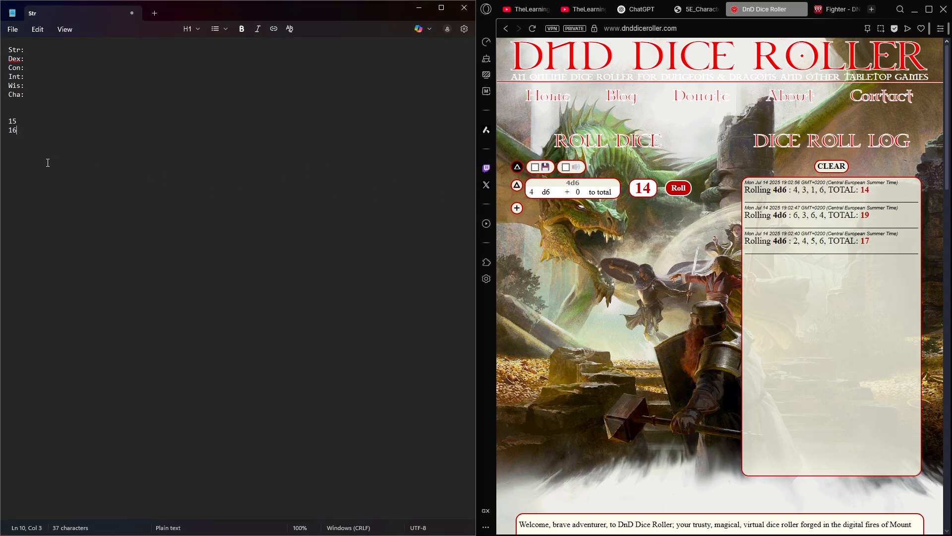
key("Return")
type("13")
- Roll 4d6 a fourth time and record 15 on the line under 13 in the note
left_click(678, 188)
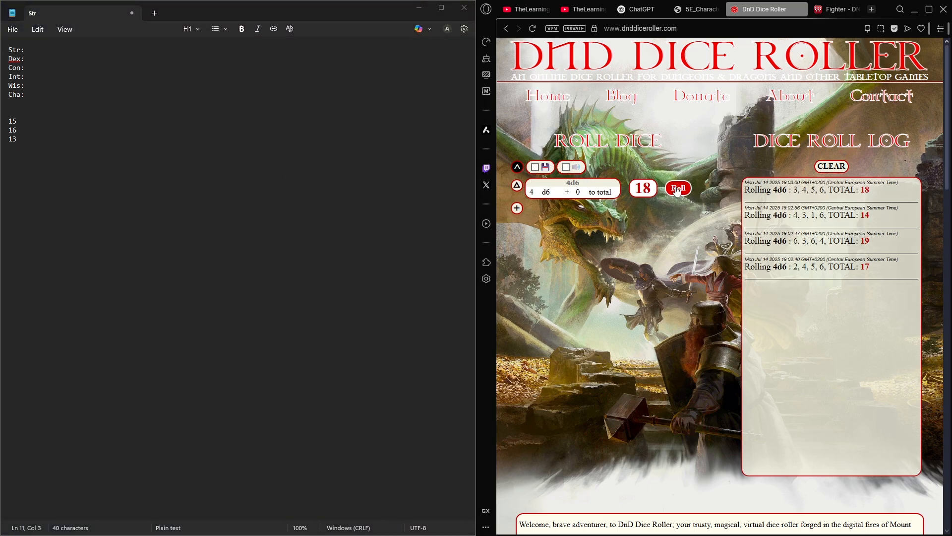
left_click(88, 205)
key("Return")
type("16")
key("Return")
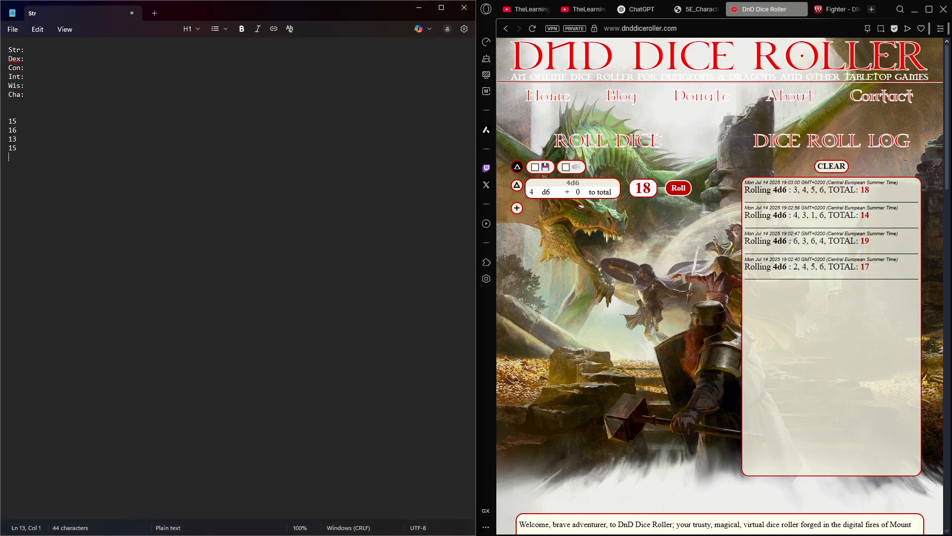
- Roll 4d6 a fifth time and record 11 as the next score in the note
left_click(678, 188)
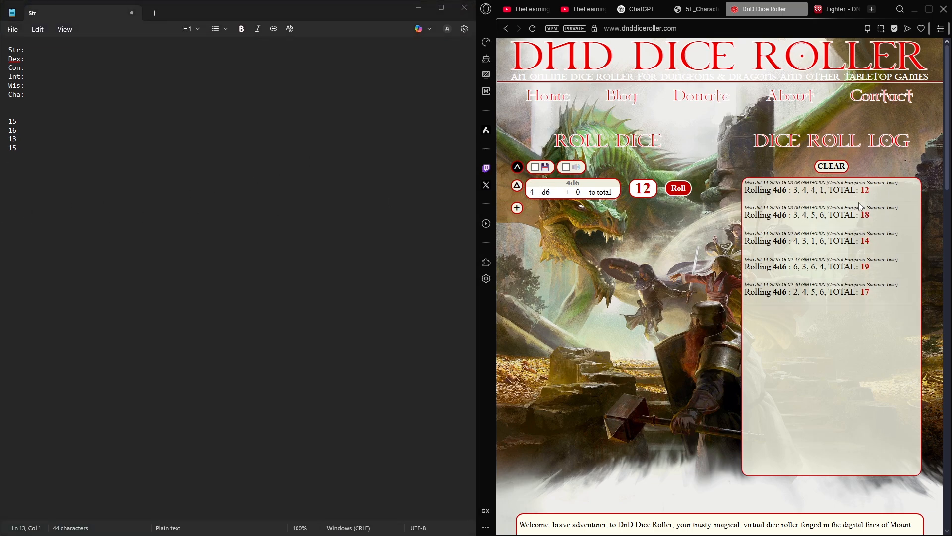
left_click(123, 166)
type("11")
key("Return")
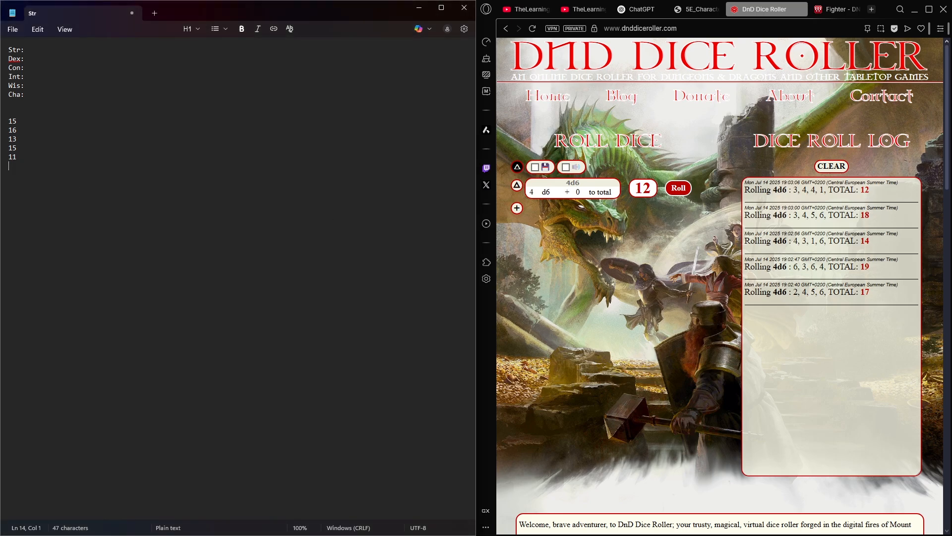
- Roll 4d6 a sixth time and record 16 as the last score in the note
left_click(678, 188)
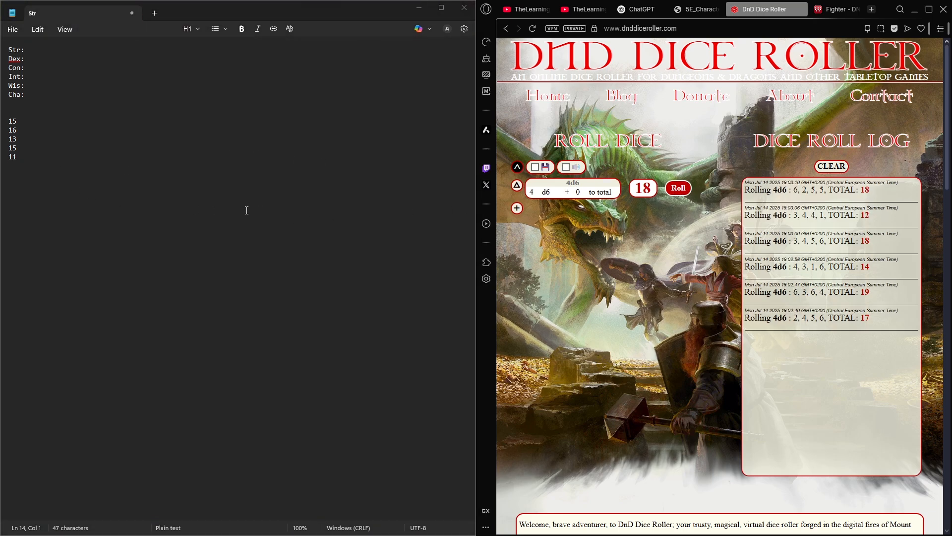
left_click(27, 221)
type("16")
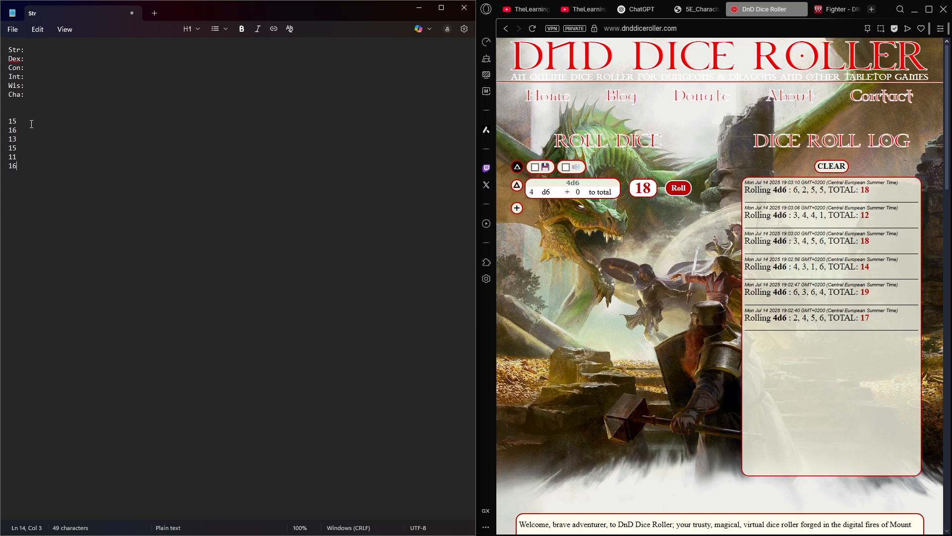
- Copy the first two rolled scores into the ability list, assigning 15 to Str and 16 to Dex
left_click_drag(32, 124, 3, 118)
key("ctrl+c")
left_click(49, 47)
key("ctrl+v")
double_click(13, 130)
key("ctrl+c")
left_click(39, 59)
key("ctrl+v")
- Copy the third and fourth rolled scores into the ability list, assigning 13 to Con and 15 to Int
double_click(10, 140)
key("ctrl+c")
left_click(38, 69)
key("ctrl+v")
double_click(14, 148)
key("ctrl+c")
left_click(38, 77)
key("ctrl+v")
- Copy the last two rolled scores into the ability list, assigning 11 to Wis and 16 to Cha
double_click(12, 157)
key("ctrl+c")
left_click(37, 86)
key("ctrl+v")
left_click(29, 165)
double_click(12, 165)
key("ctrl+c")
left_click(38, 95)
key("ctrl+v")
left_click(69, 138)
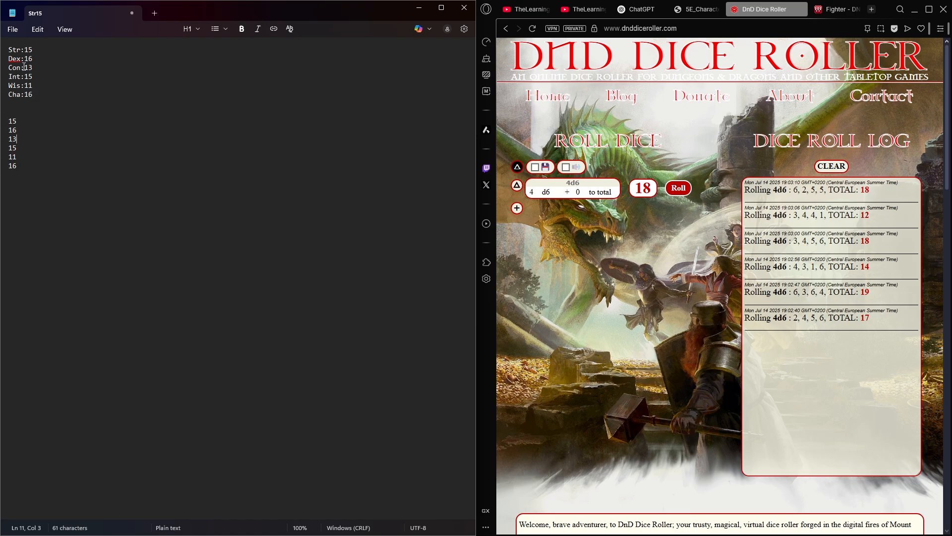
left_click_drag(58, 118, 15, 49)
left_click(46, 116)
left_click(28, 225)
left_click_drag(33, 95, 29, 96)
type("2")
left_click_drag(30, 68, 29, 95)
left_click(35, 73)
type("6")
- Insert two more blank lines between the ability list and the recorded rolls in the note
left_click(31, 109)
key("Return")
key("Return")
left_click_drag(33, 95, 1, 52)
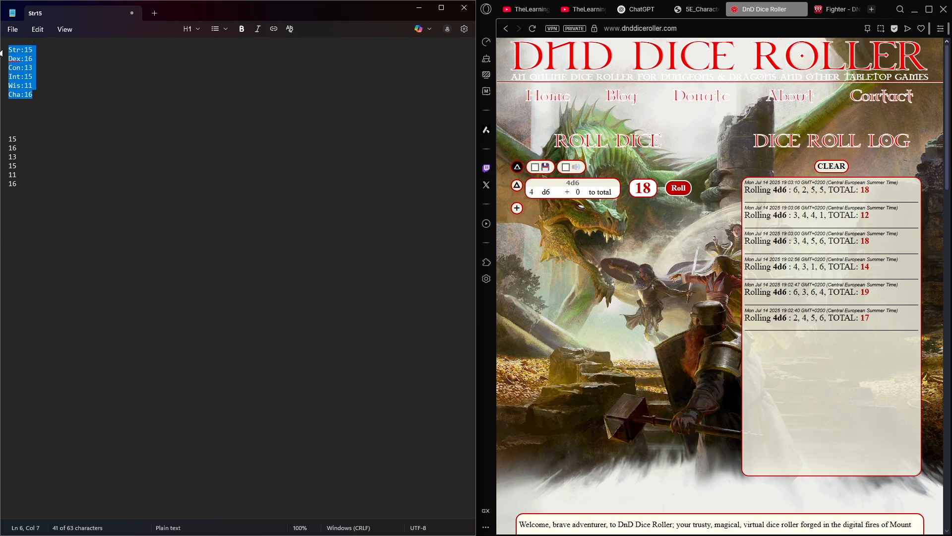
left_click_drag(33, 94, 13, 50)
left_click(133, 102)
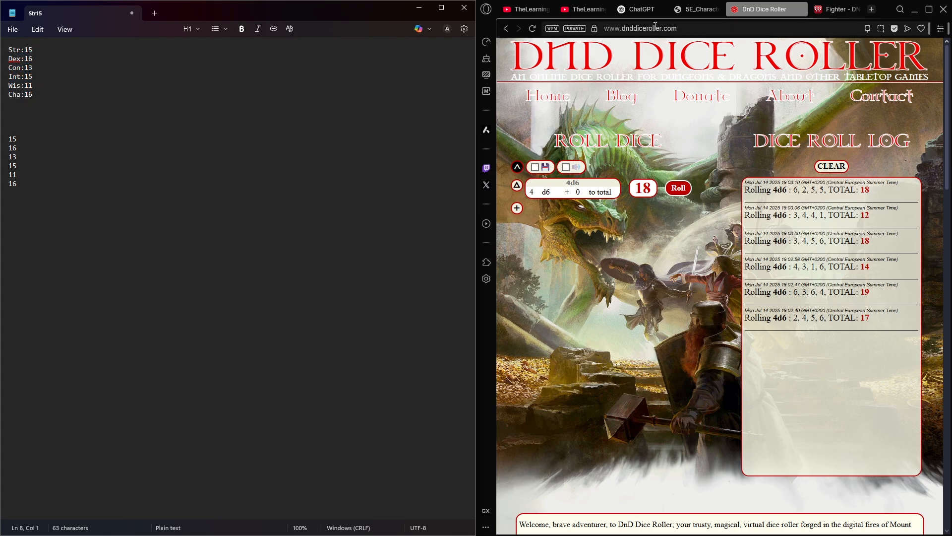
- Switch to the fillable character sheet PDF and enter a Strength score of 15 with a modifier of +2
left_click(696, 8)
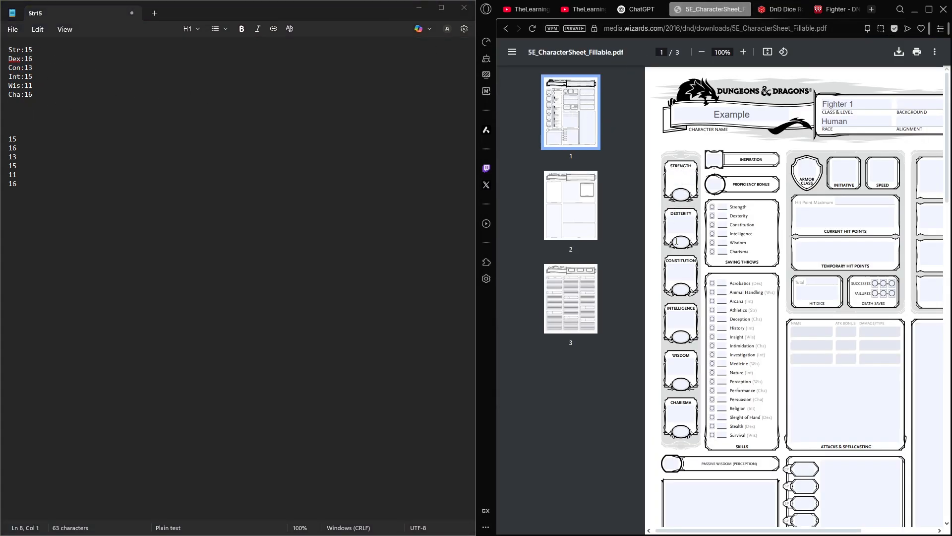
left_click(686, 194)
type("15")
left_click(686, 241)
type("16")
left_click(688, 178)
type("2")
left_click(673, 178)
type("+")
mouse_move(673, 178)
left_mouse_down()
mouse_move(695, 177)
mouse_move(668, 178)
left_mouse_up()
type("16")
left_click(677, 192)
left_click(675, 179)
type("1")
double_click(689, 178)
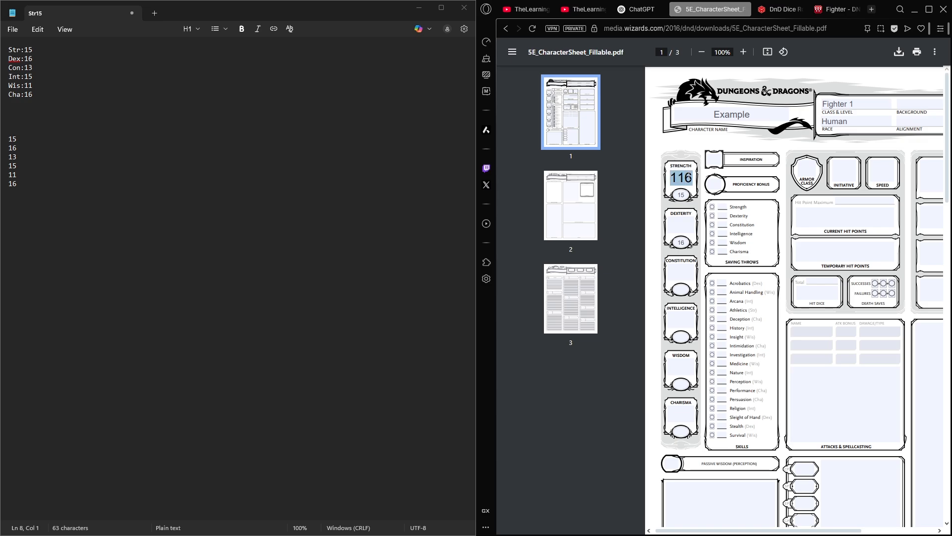
type("15")
left_click(678, 195)
- Enter the remaining ability scores on the sheet: Dexterity 16, Constitution 13, Intelligence 15, Wisdom 11 and Charisma 16
left_click(681, 242)
type("16")
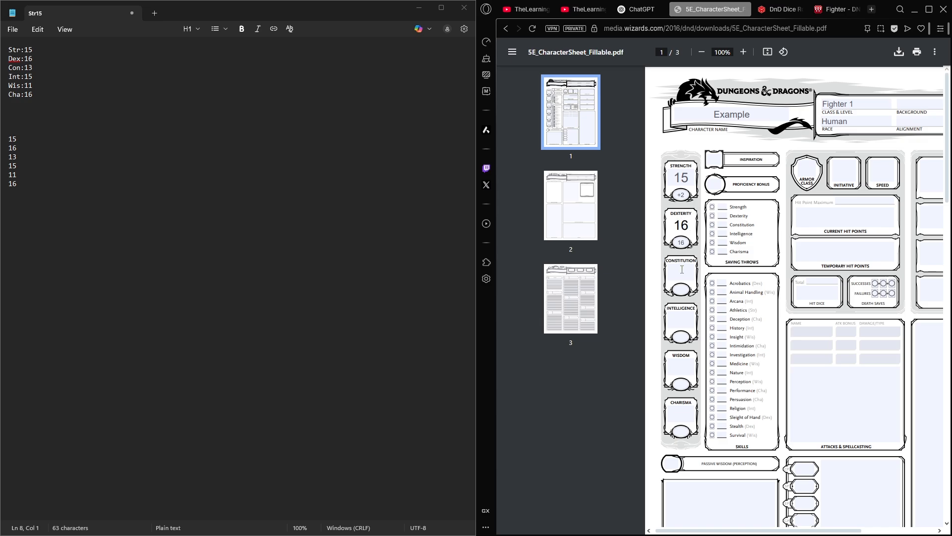
left_click(682, 270)
type("13")
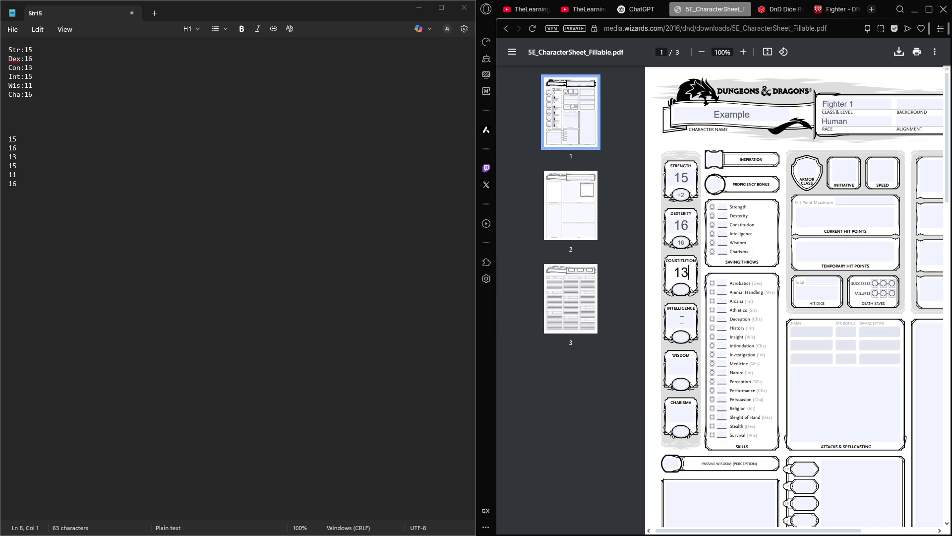
left_click(682, 320)
type("15")
left_click(681, 367)
type("11")
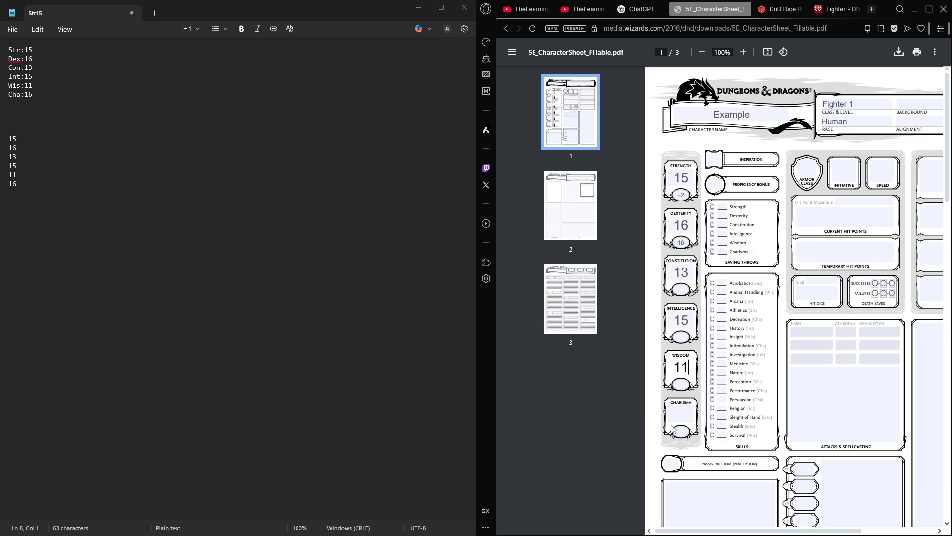
left_click(674, 425)
type("16")
- Set the ability modifiers to +3 for Dexterity, +1 for Constitution and +2 for Intelligence
left_click(683, 242)
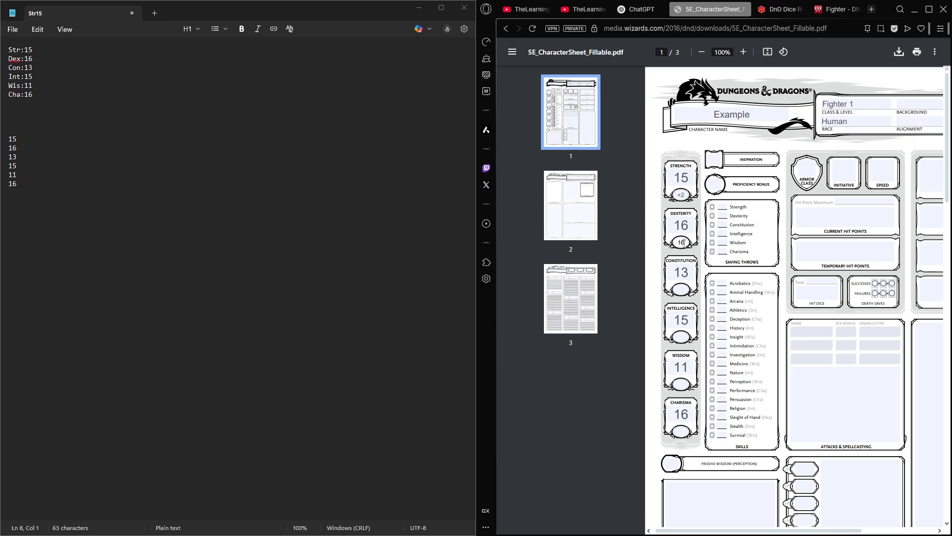
left_click(681, 195)
left_click(686, 242)
left_click_drag(682, 242, 677, 242)
double_click(682, 241)
type("+3")
left_click(687, 287)
type("+1")
left_click(688, 338)
type("+2")
- Set the Wisdom modifier to 0 and the Charisma modifier to +3
left_click(690, 380)
type("+1")
key("BackSpace")
key("BackSpace")
type("0")
left_click(683, 431)
type("+3")
scroll(705, 451, "down", 2)
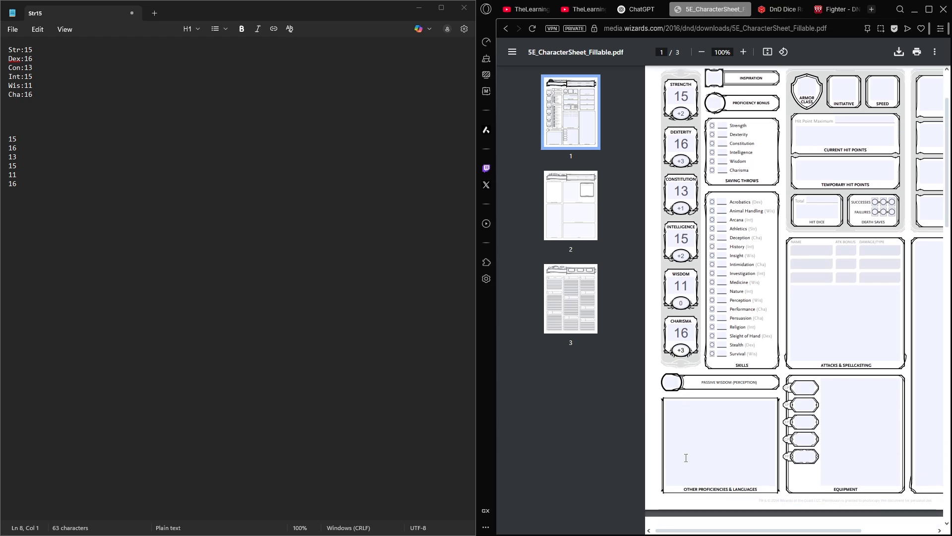
scroll(706, 451, "up", 1)
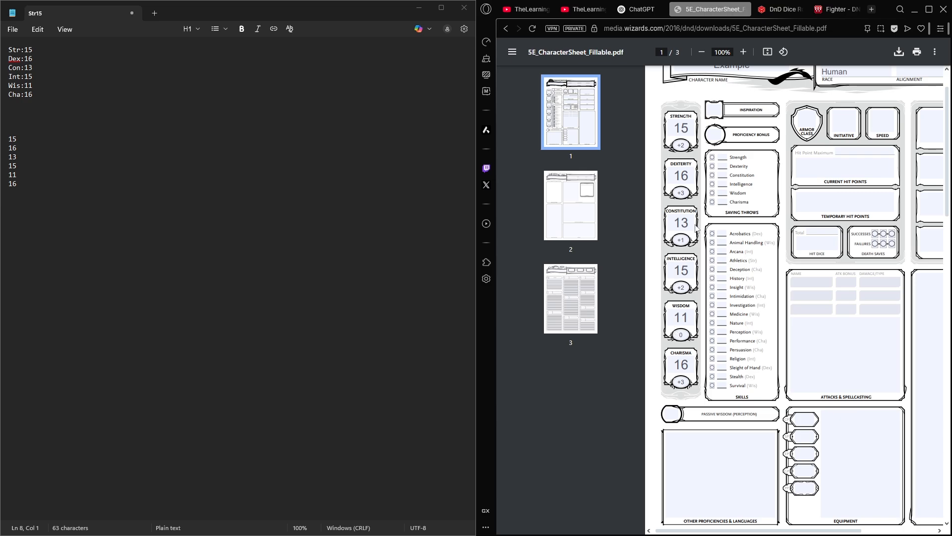
scroll(732, 121, "up", 1)
scroll(732, 121, "right", 2)
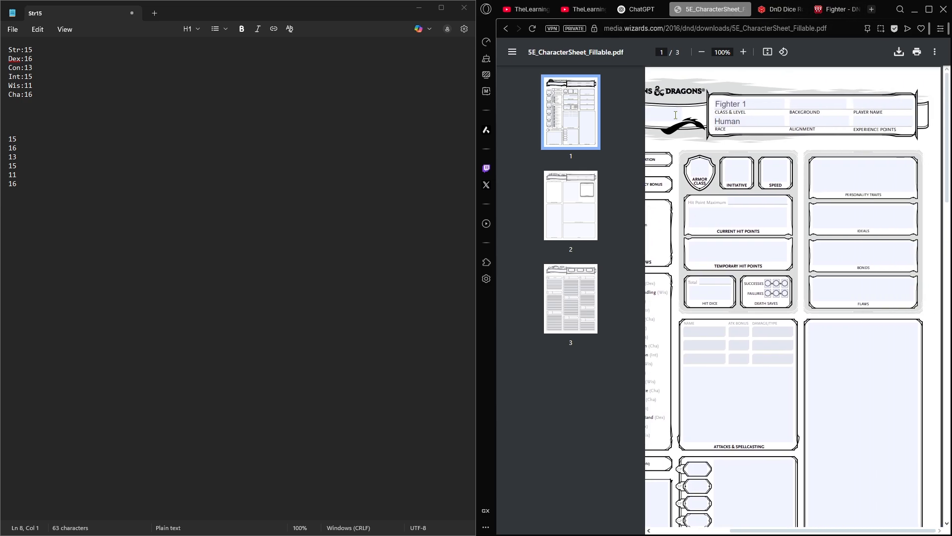
scroll(767, 141, "left", 2)
- Search the web for "5e human" in a new tab and open the DnD Wikidot Human page
key("ctrl+t")
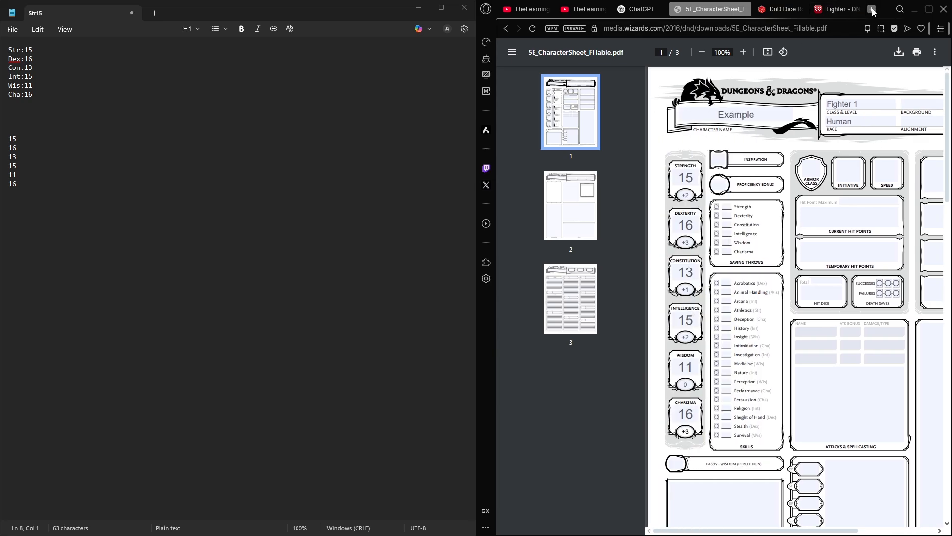
type("5e human")
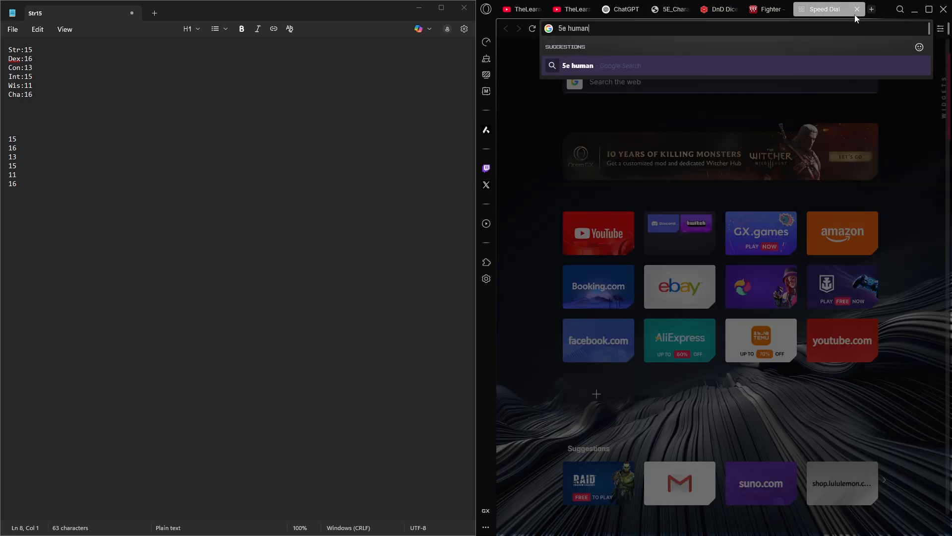
key("Return")
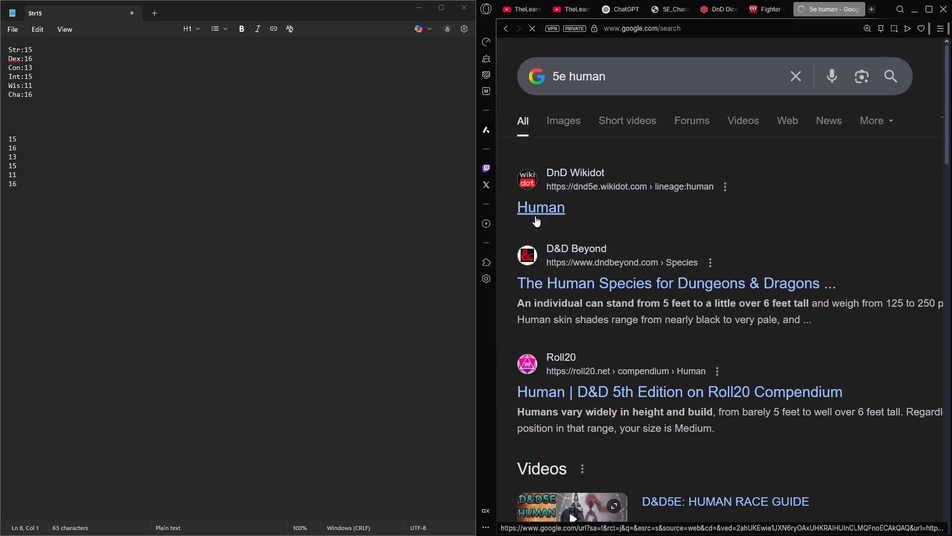
left_click(536, 213)
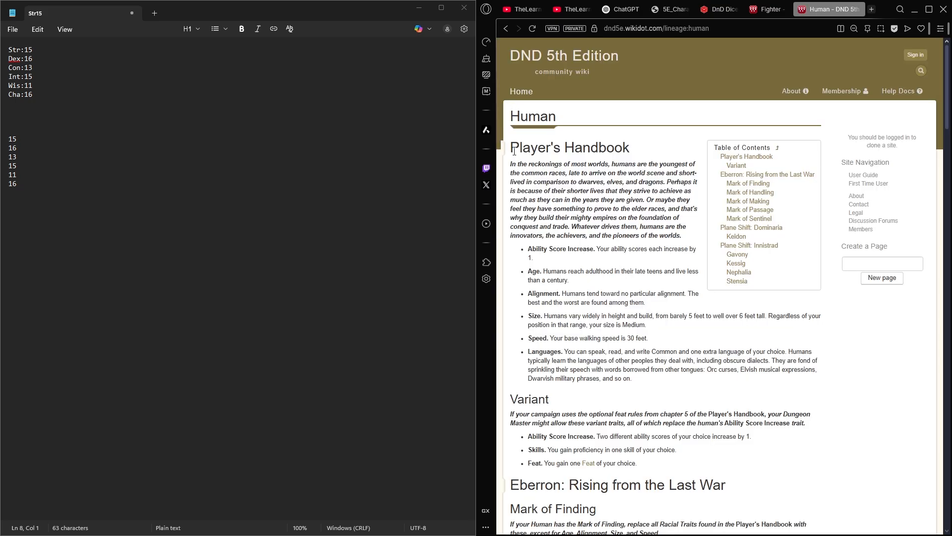
- Read the Player's Handbook human traits, focusing on the Ability Score Increase entry
left_click_drag(514, 151, 643, 150)
left_click(629, 144)
scroll(561, 233, "down", 1)
left_click_drag(527, 198, 564, 201)
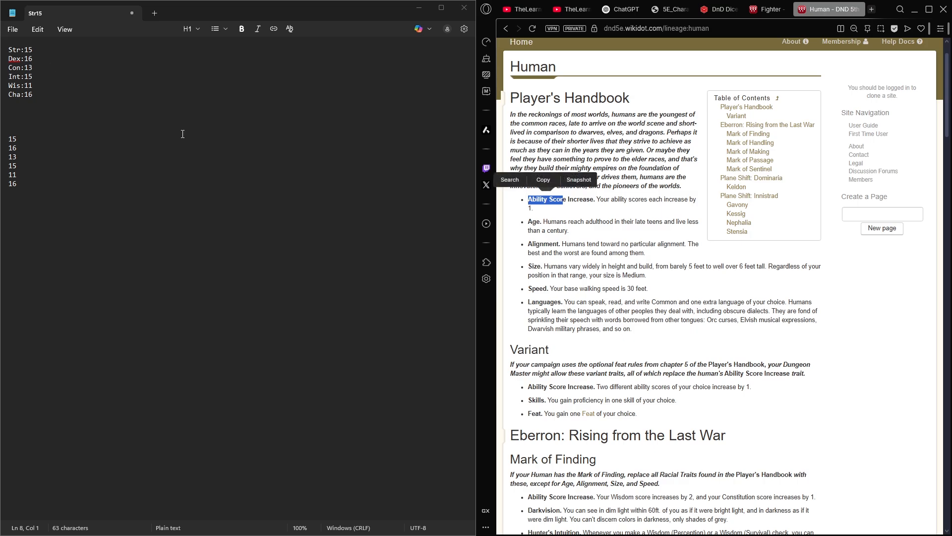
left_click(549, 209)
left_click_drag(544, 198, 534, 199)
left_click(533, 199)
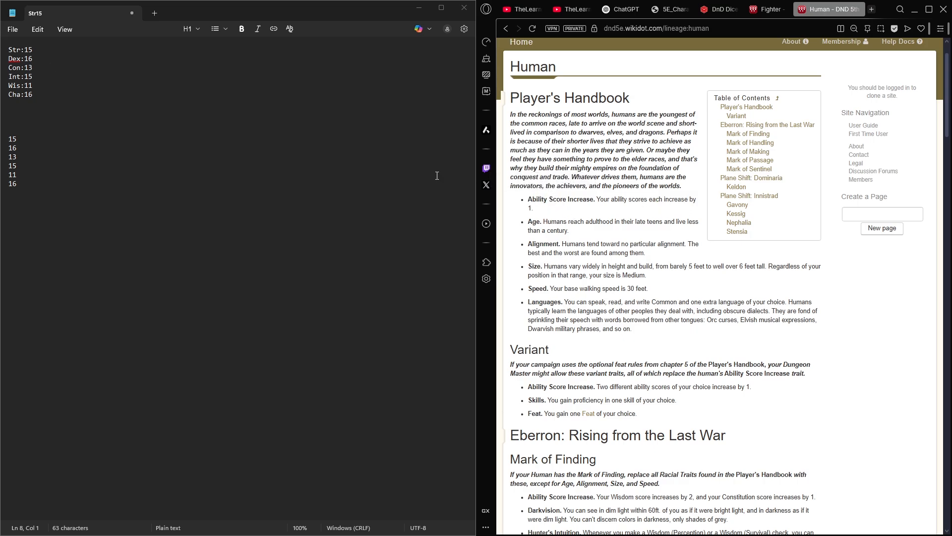
- Append the human-increased scores in the note: Str 15-16, Dex 16-17, Con 13-14, Int 15-16, Wis 11-12 and Cha 16-17
left_click(82, 42)
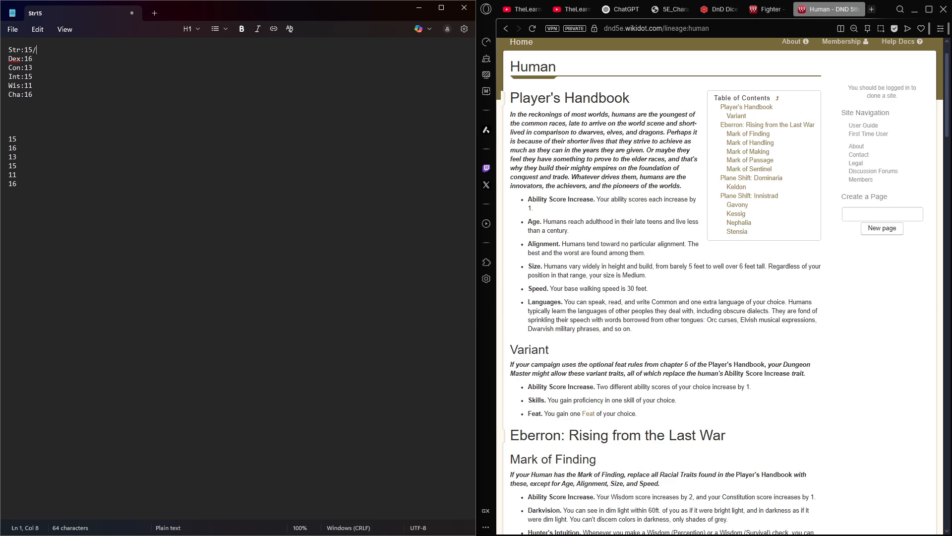
type("-16")
key("Down")
type("-14")
key("BackSpace")
type("-12")
type("7")
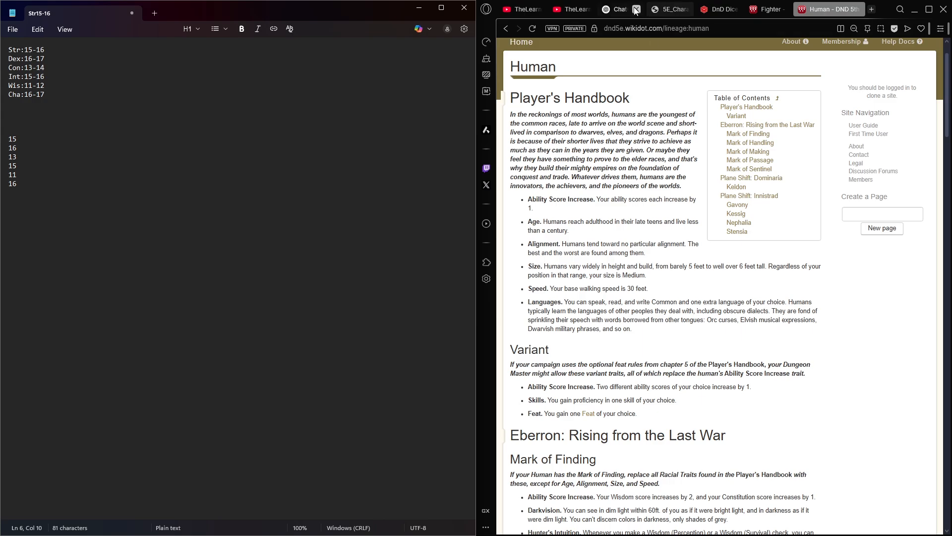
- Return to the character sheet and set Strength to 16, Dexterity to 17 and Constitution to 14
left_click(669, 10)
double_click(678, 177)
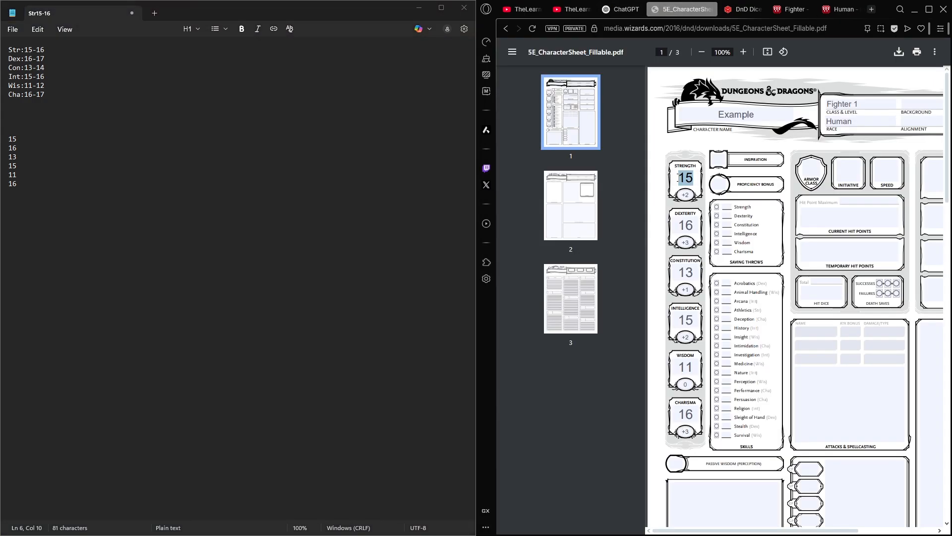
type("16")
double_click(689, 220)
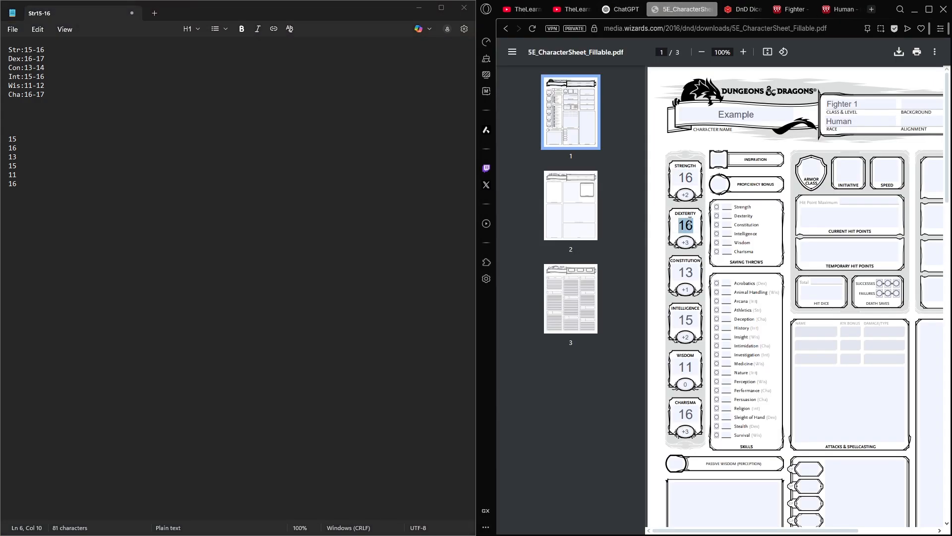
type("17")
double_click(686, 272)
type("14")
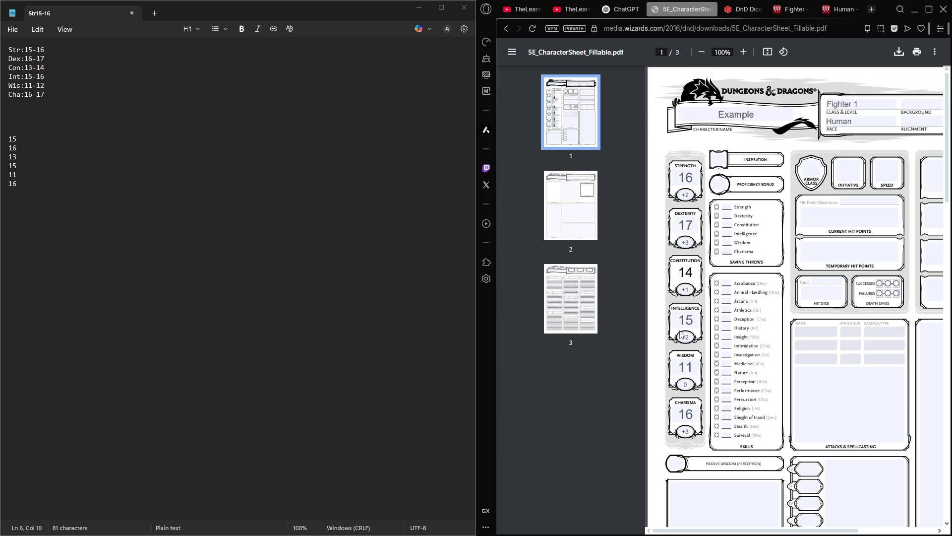
- Set Intelligence to 16, Wisdom to 12 and Charisma to 17 on the character sheet
double_click(685, 319)
type("16")
double_click(685, 367)
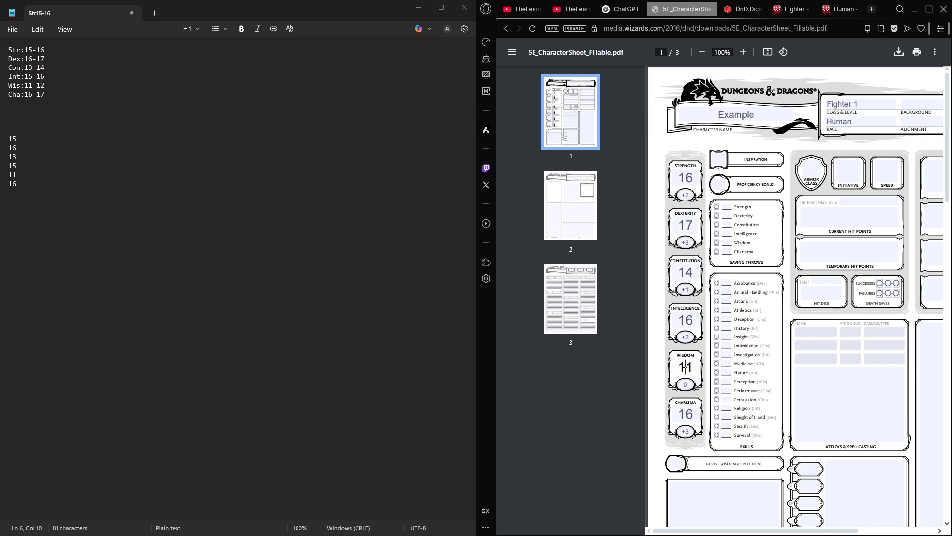
type("12")
double_click(686, 414)
type("17")
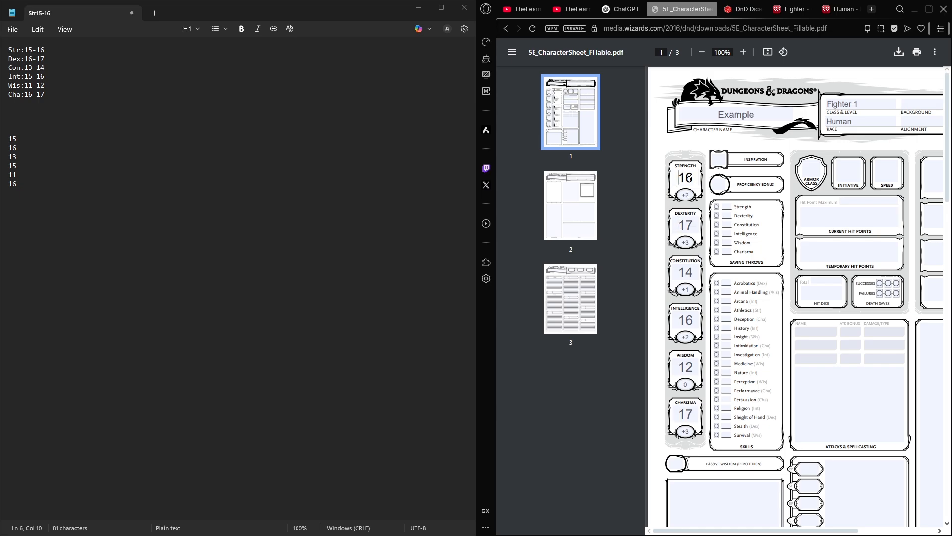
- Update the Strength modifier to +3 and the Constitution modifier to +2
double_click(676, 178)
left_click(694, 180)
mouse_move(693, 179)
left_mouse_down()
mouse_move(686, 179)
mouse_move(689, 197)
left_mouse_up()
left_click(686, 196)
type("3")
left_click(689, 290)
left_click_drag(690, 289, 687, 291)
type("2")
- Update the Intelligence modifier to +3 and the Wisdom modifier to +1
left_click(689, 337)
key("BackSpace")
type("3")
left_click(692, 383)
type("1")
left_click_drag(693, 383, 673, 382)
key("BackSpace")
left_click(825, 358)
- Check the human traits from Ability Score Increase to Speed on the wiki page and return to the character sheet
left_click(842, 9)
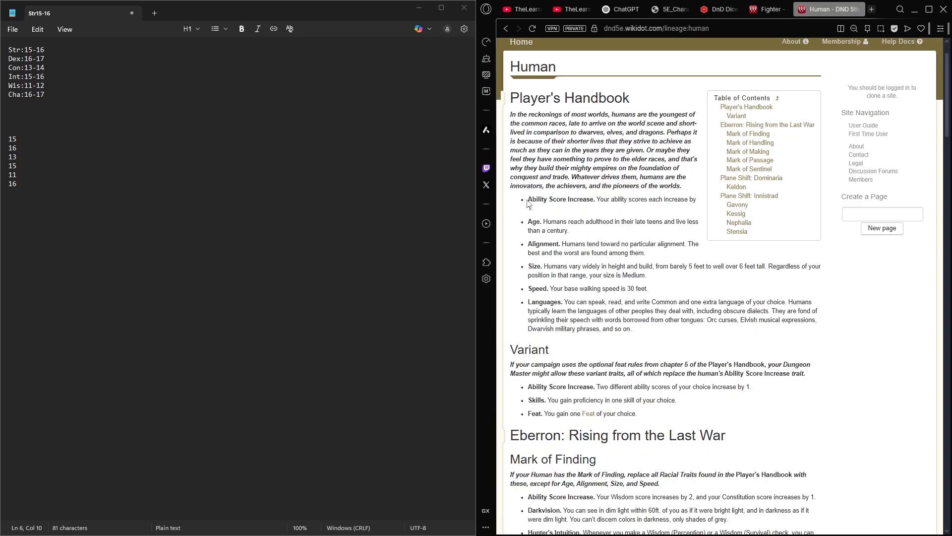
left_click_drag(527, 199, 628, 290)
left_click(658, 68)
left_click(668, 9)
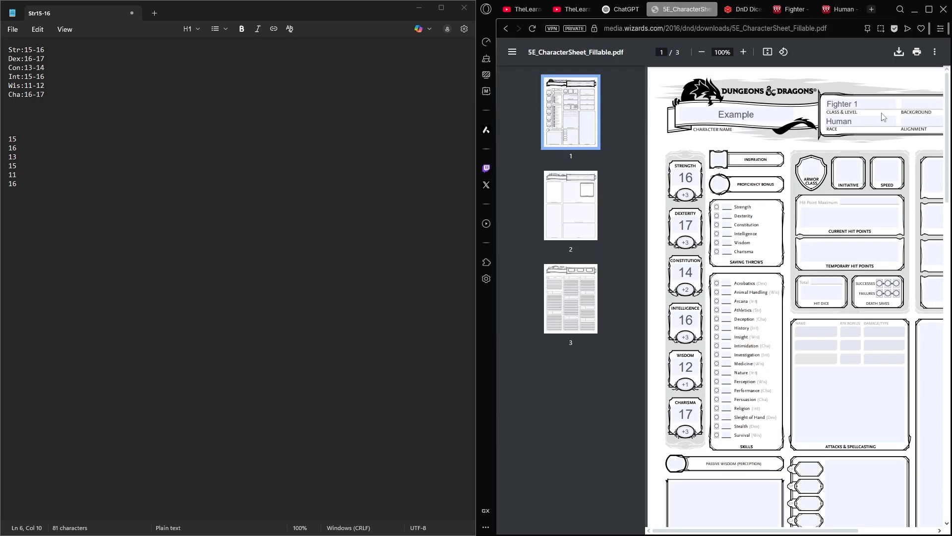
scroll(793, 154, "left", 1)
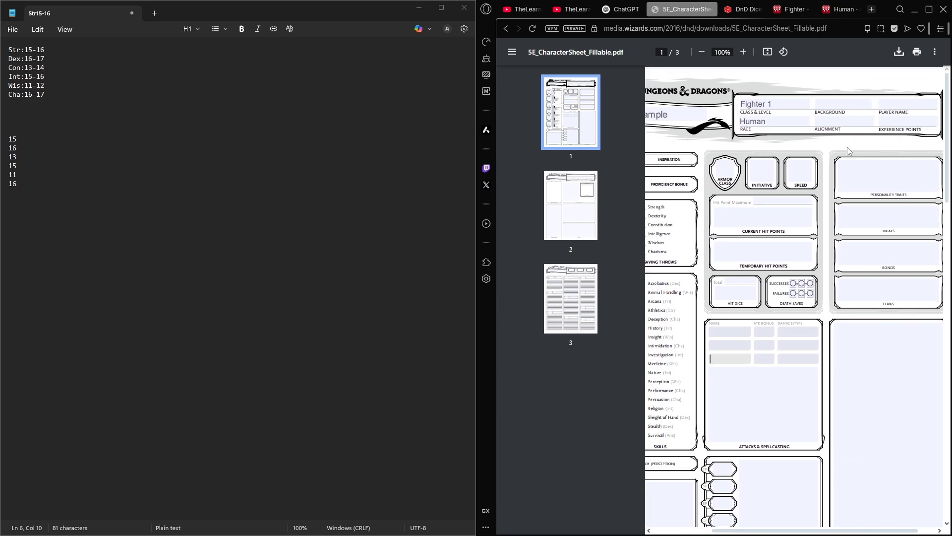
- Set the character's age to 40 and height to 6 ft on the second page of the character sheet
left_click(571, 196)
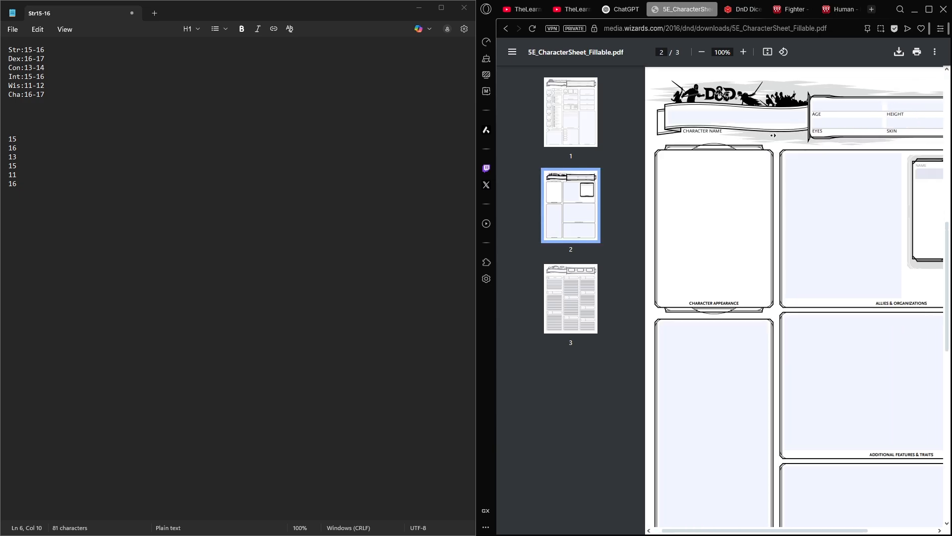
left_click(743, 106)
type("4")
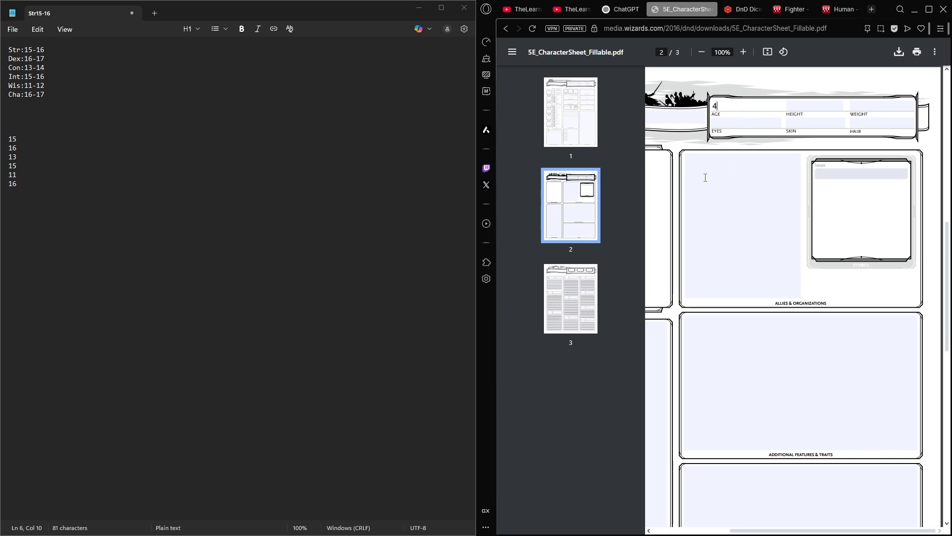
type("0")
left_click(792, 108)
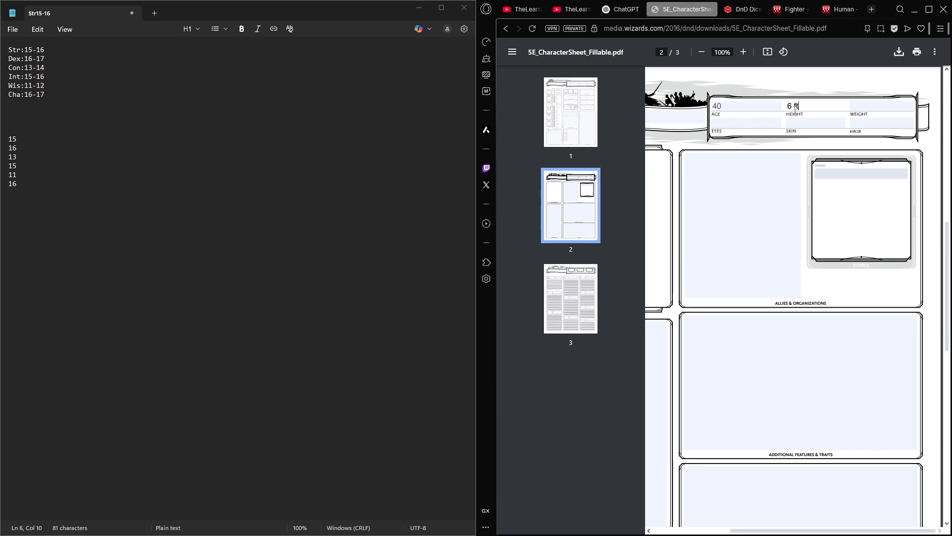
- Fill in the character's eyes as Black and skin as Brown
left_click(726, 124)
type("Black")
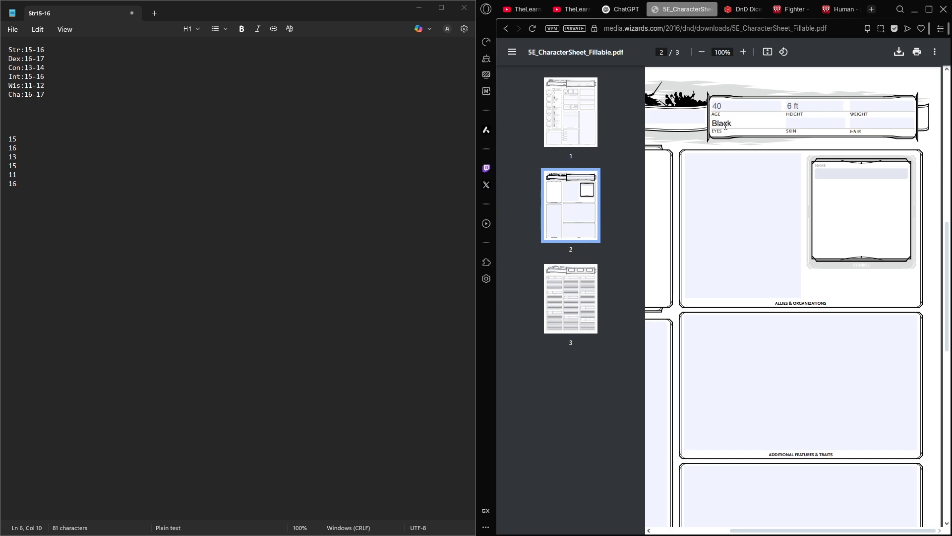
left_click(801, 128)
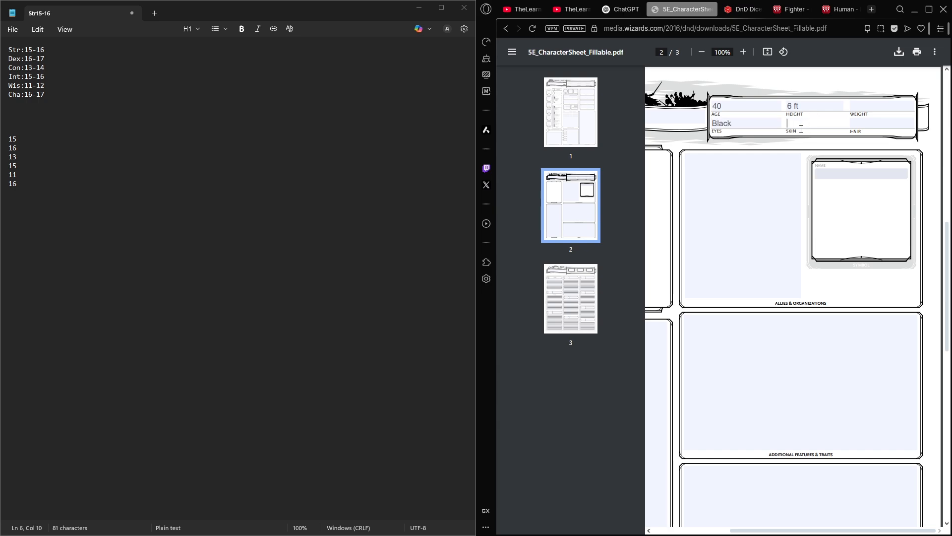
type("Brown")
- Set the character's weight to 225 and hair to Blonde
left_click(863, 103)
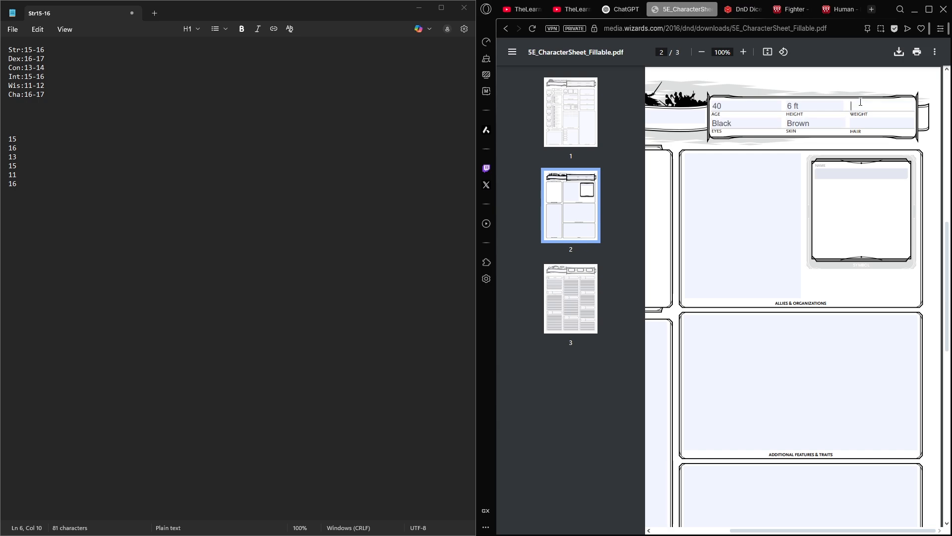
type("225")
left_click(873, 127)
type("Blonde")
scroll(754, 243, "left", 4)
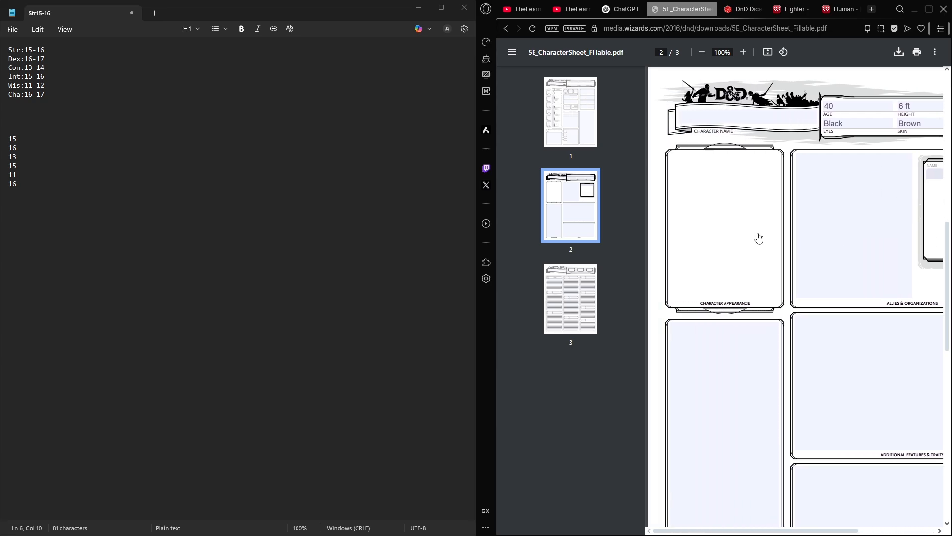
scroll(793, 297, "right", 4)
- Review the Player's Handbook human traits on the wiki page, especially Age, Ability Score Increase and Size
left_click(833, 10)
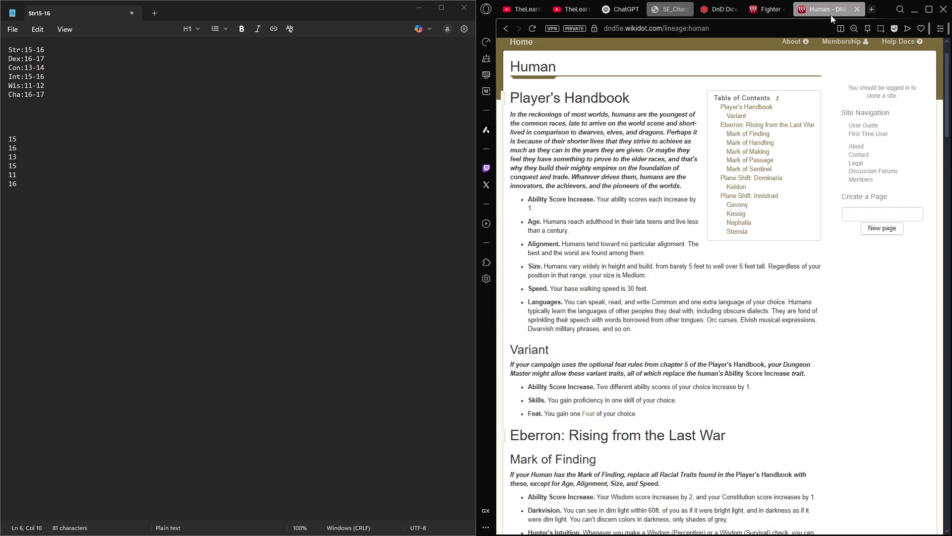
scroll(580, 232, "down", 1)
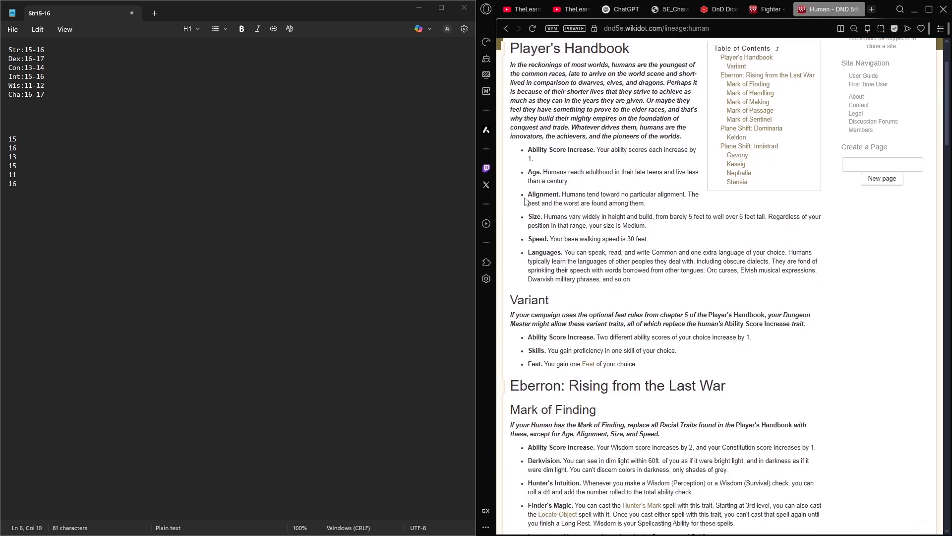
left_click_drag(677, 173, 700, 175)
left_click(699, 174)
left_click_drag(521, 142, 611, 185)
left_click(611, 186)
scroll(606, 219, "down", 2)
left_click_drag(646, 104, 511, 102)
left_click(630, 134)
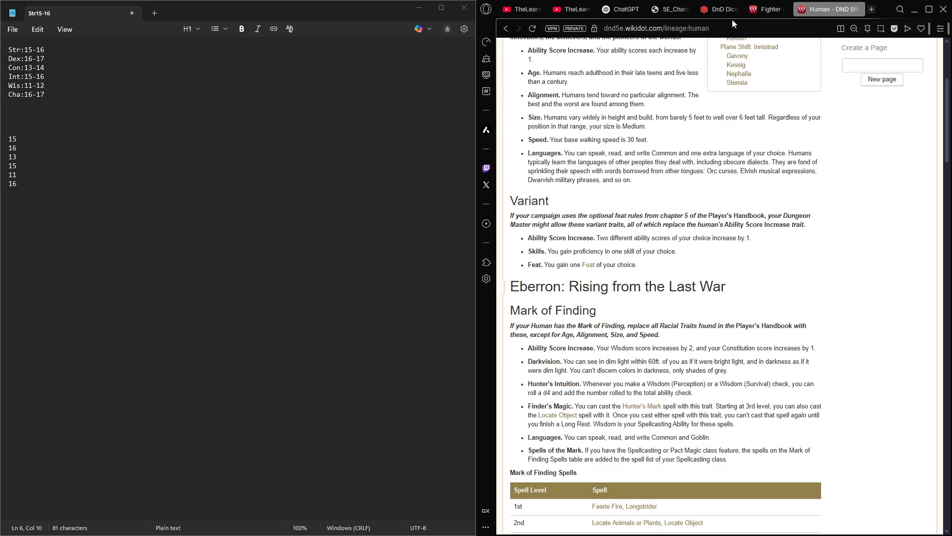
- Return to the first page of the character sheet and set Speed to 30
left_click(763, 14)
left_click(724, 9)
left_click(671, 8)
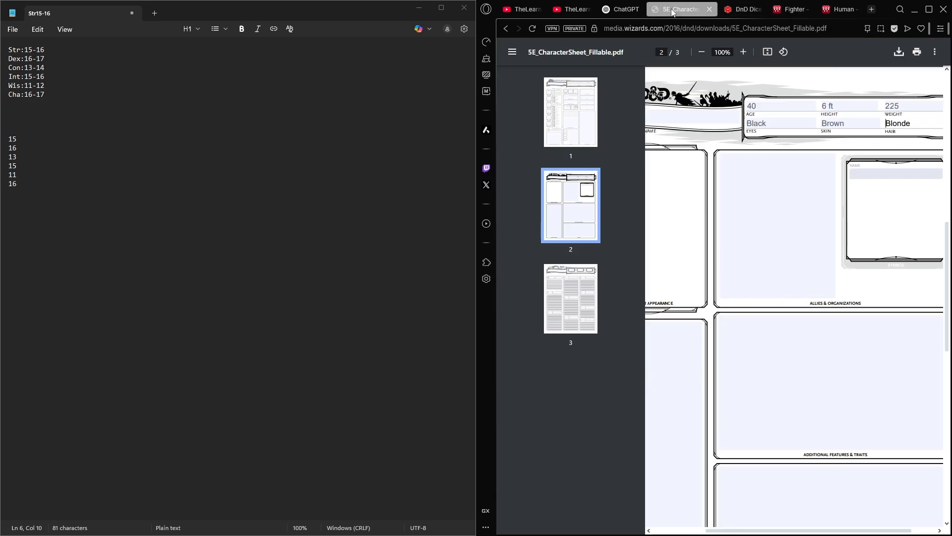
left_click(590, 141)
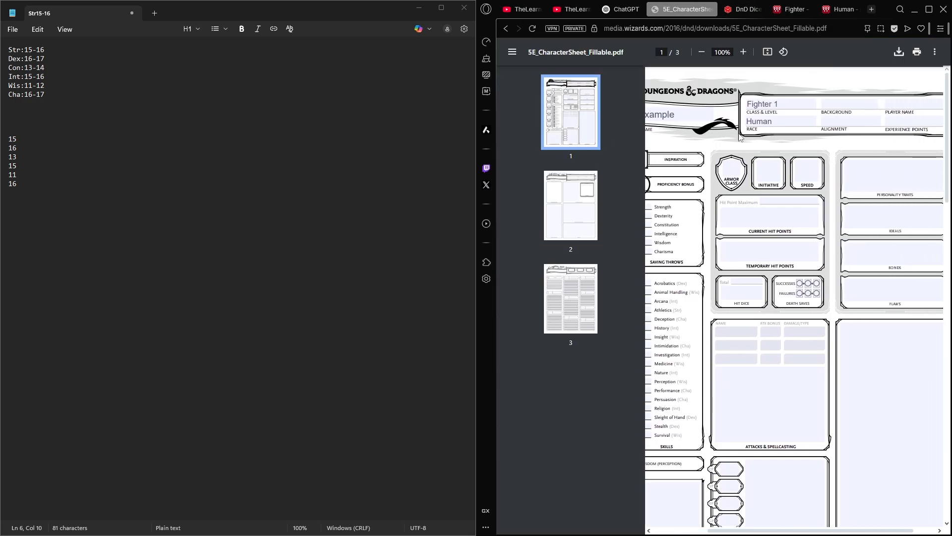
scroll(844, 149, "left", 1)
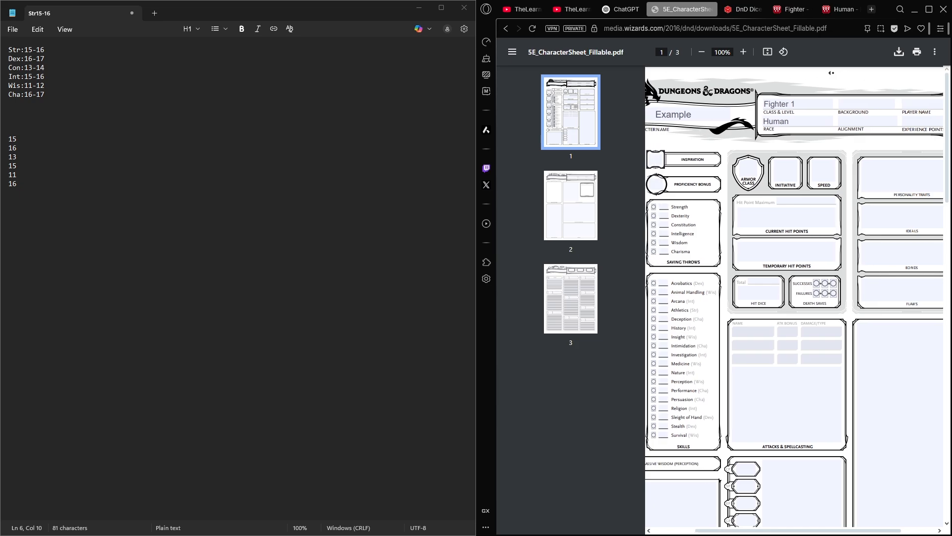
left_click(832, 175)
type("30")
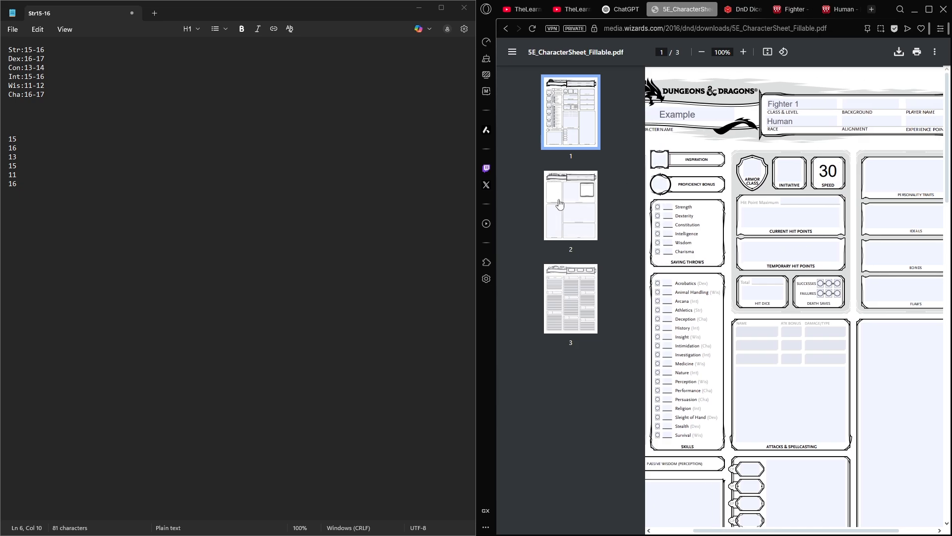
- Look through all three pages of the character sheet and return to the first page
left_click(577, 200)
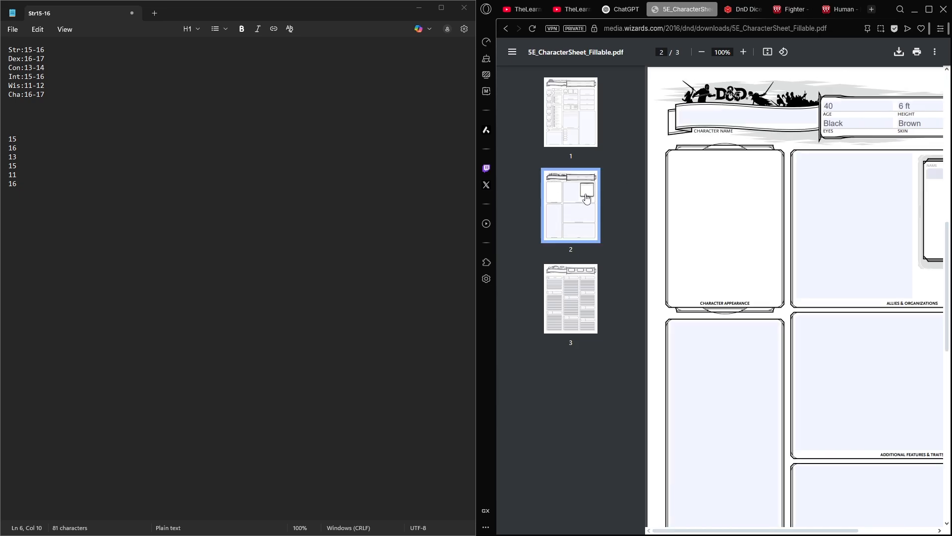
scroll(850, 197, "down", 5)
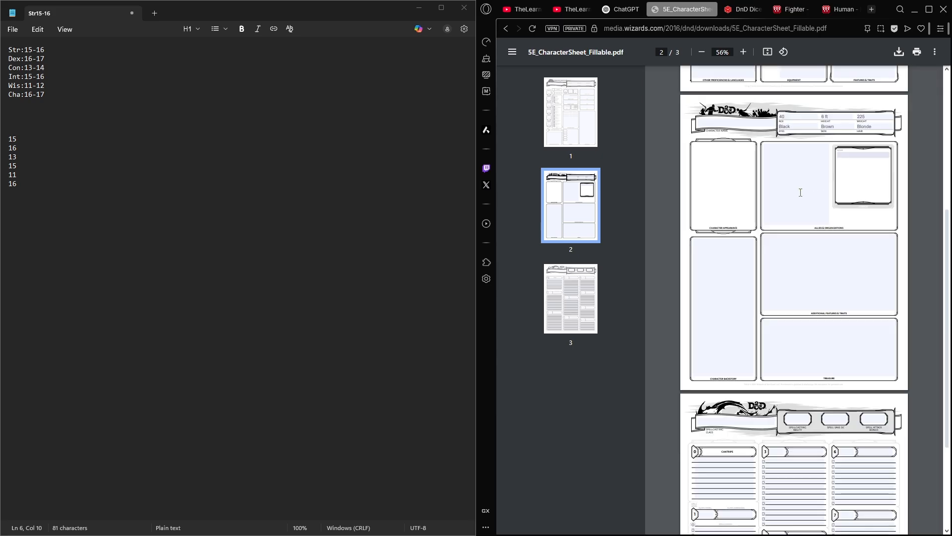
scroll(800, 192, "up", 3)
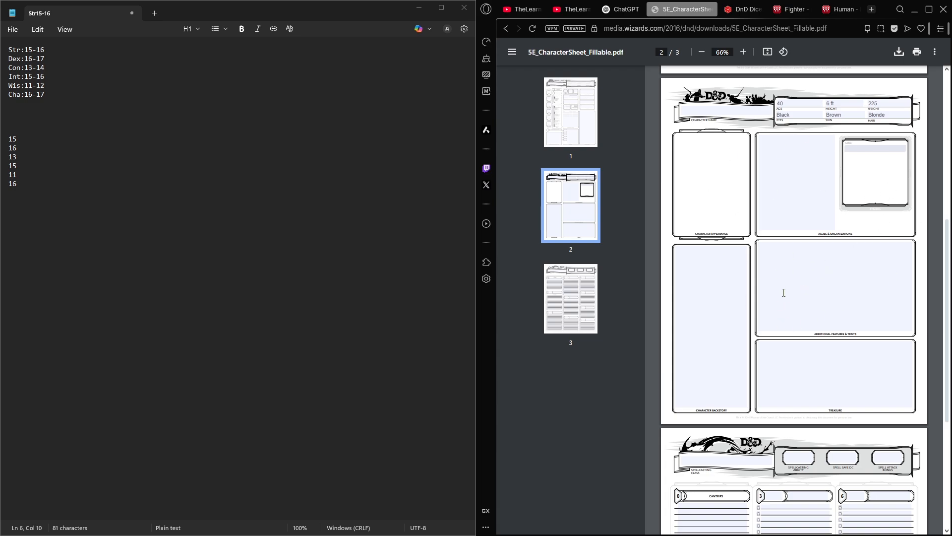
scroll(784, 293, "up", 6)
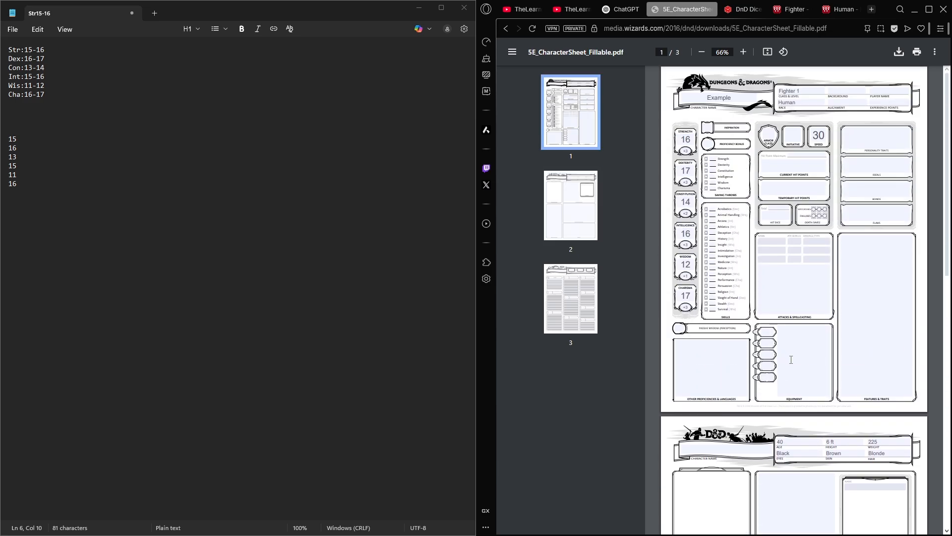
left_click(571, 297)
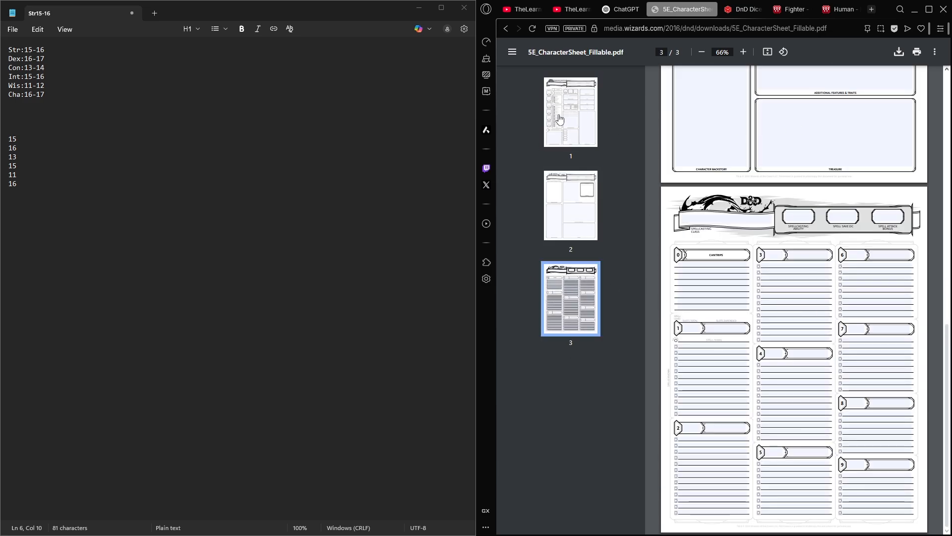
left_click(590, 121)
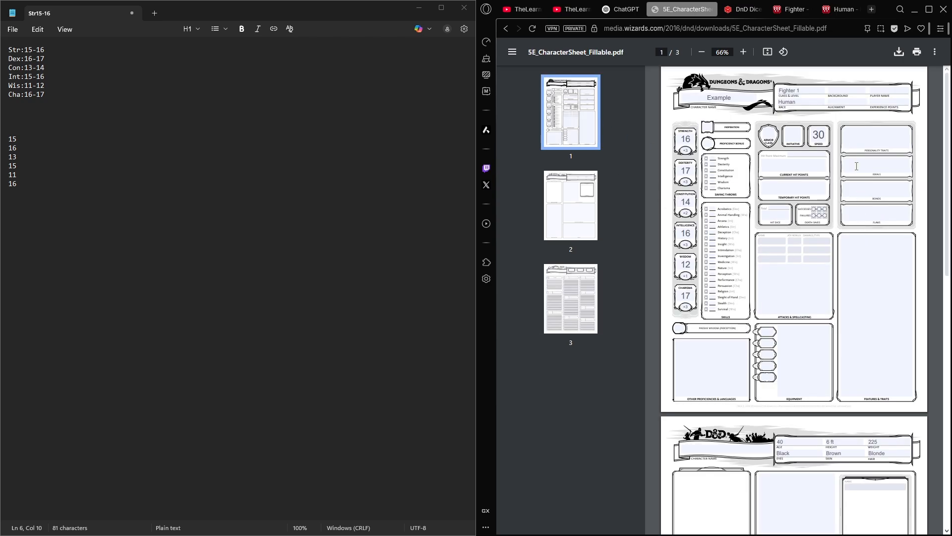
scroll(856, 166, "up", 4, "ctrl")
scroll(770, 174, "down", 2, "ctrl")
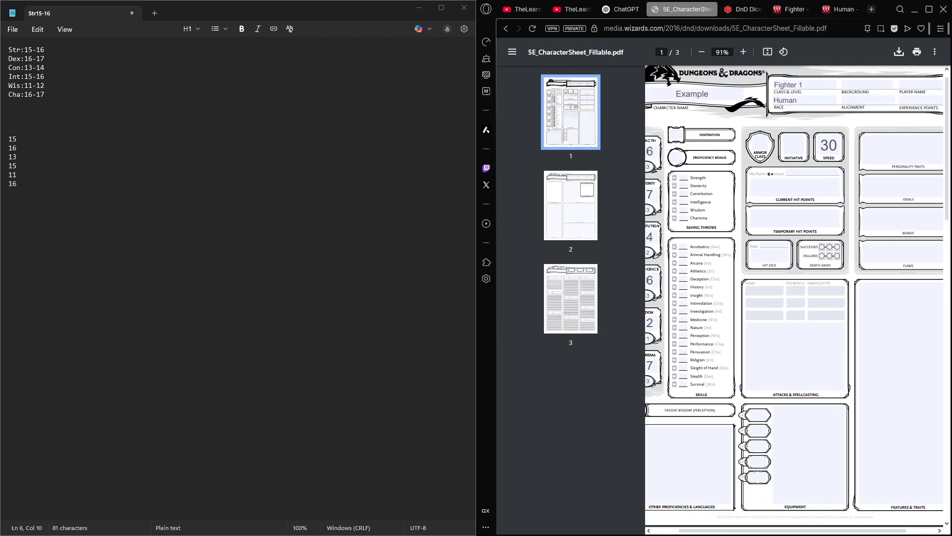
- Check the human Languages trait on the wiki page and enter Common under Other Proficiencies & Languages on the character sheet
left_click(787, 11)
key("ctrl+Tab")
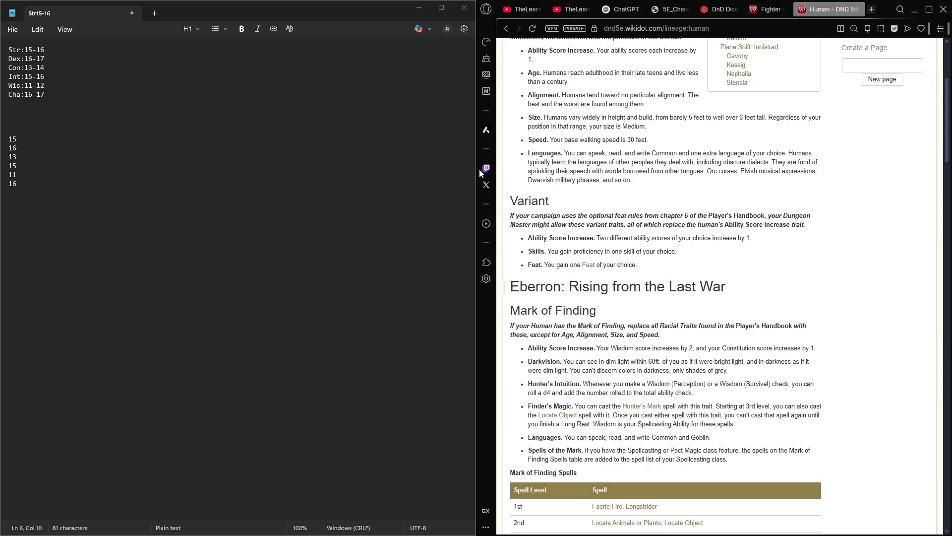
scroll(512, 208, "up", 2)
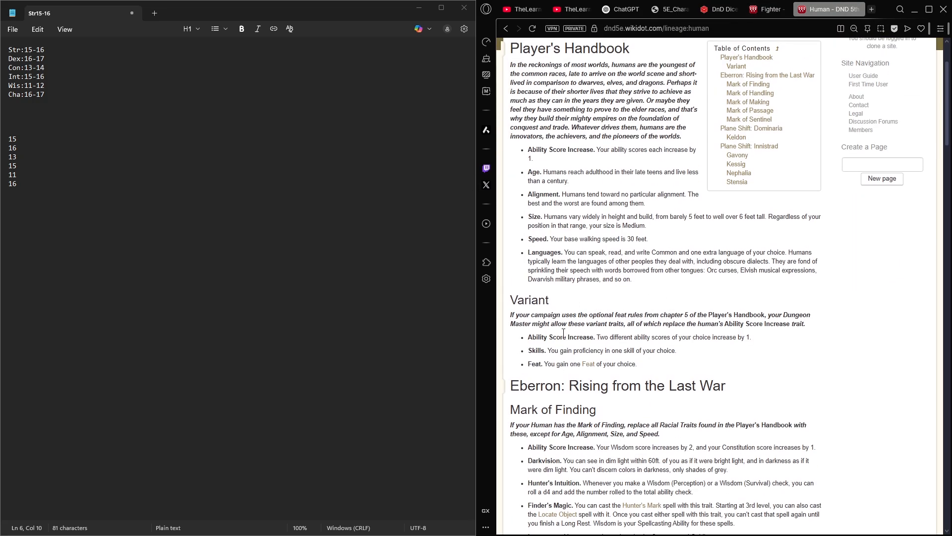
scroll(592, 374, "up", 2)
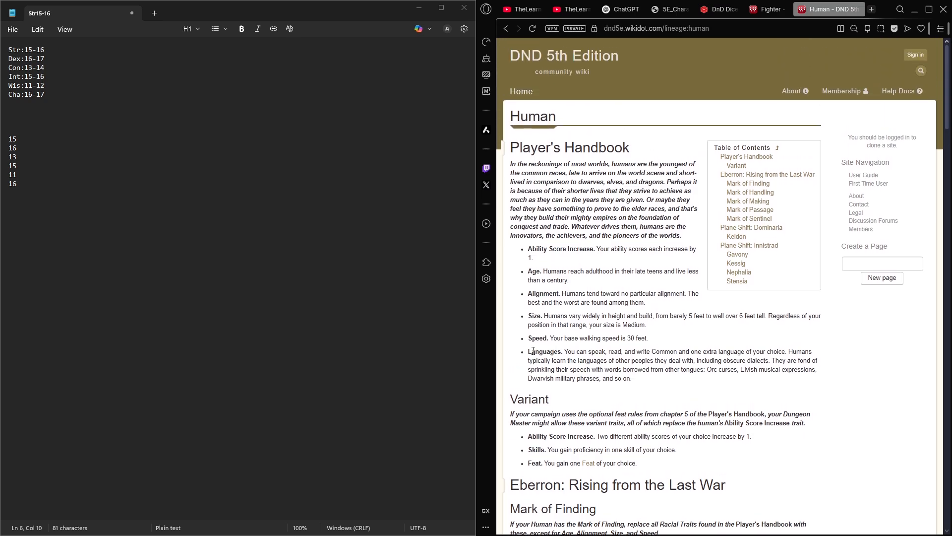
left_click_drag(529, 352, 639, 372)
left_click(640, 372)
left_click(777, 8)
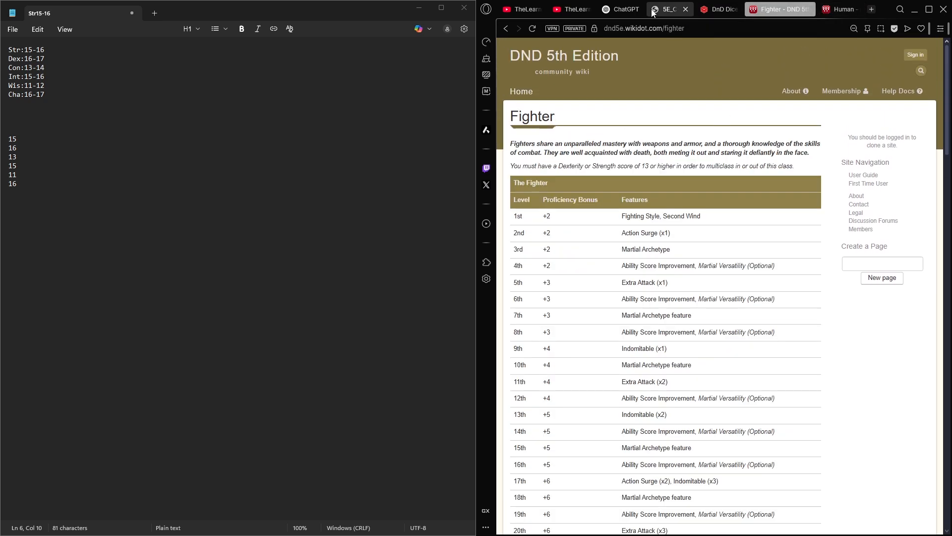
left_click(665, 9)
left_click(693, 462)
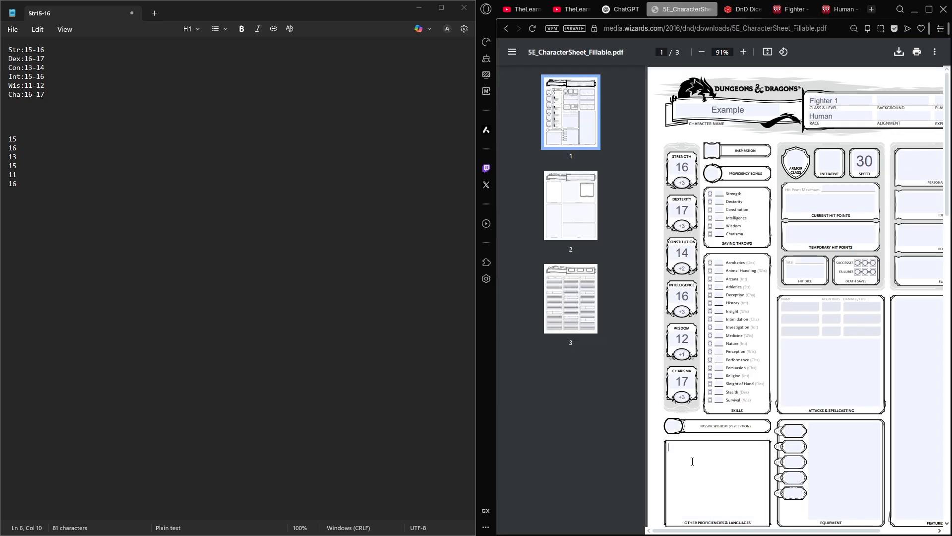
type("Common")
scroll(788, 234, "right", 1)
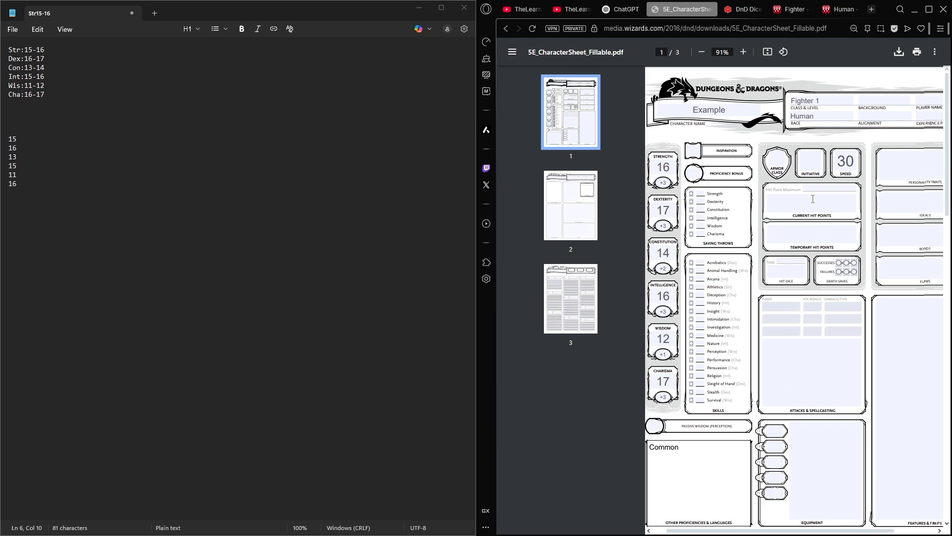
left_click(794, 14)
left_click(743, 9)
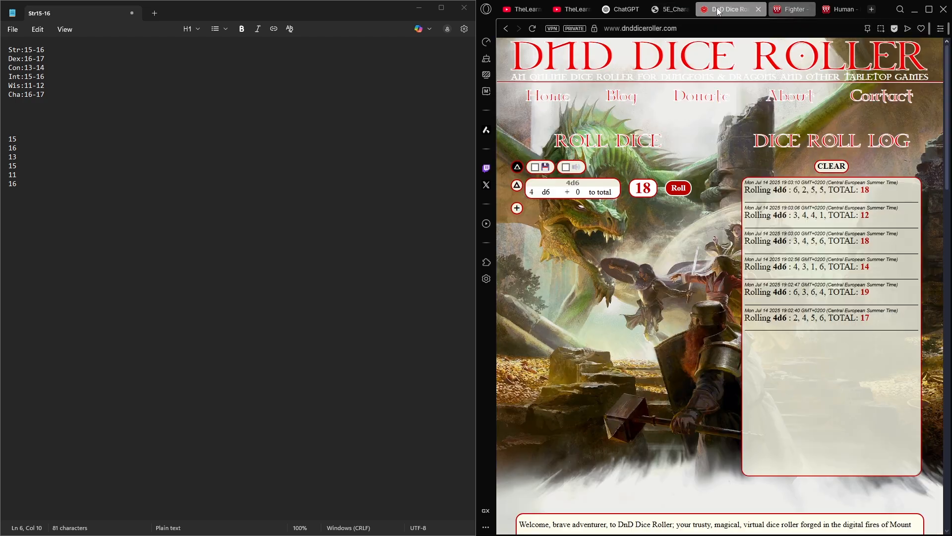
left_click(680, 9)
- Look over the first page of the character sheet, from the ability scores to the Background and Alignment fields
scroll(693, 235, "left", 1)
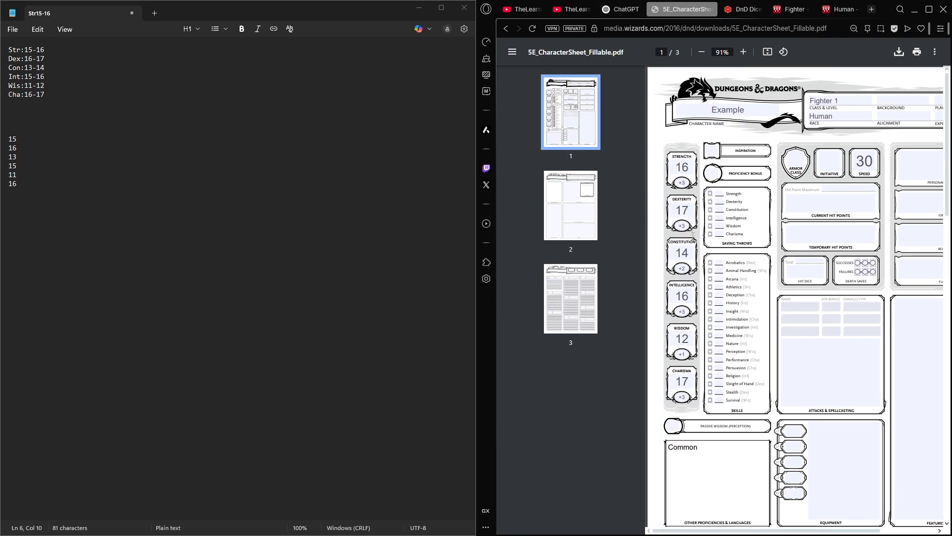
scroll(832, 212, "right", 1)
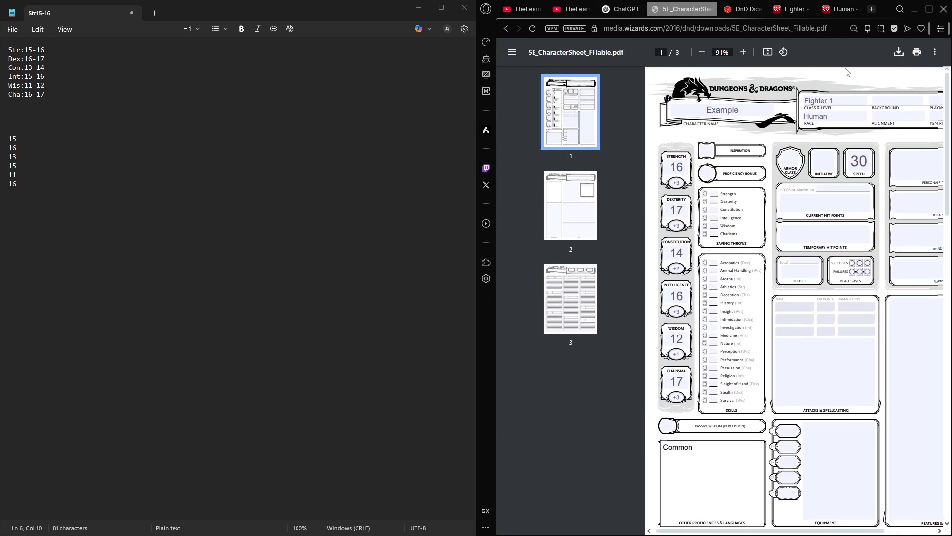
scroll(702, 97, "right", 2)
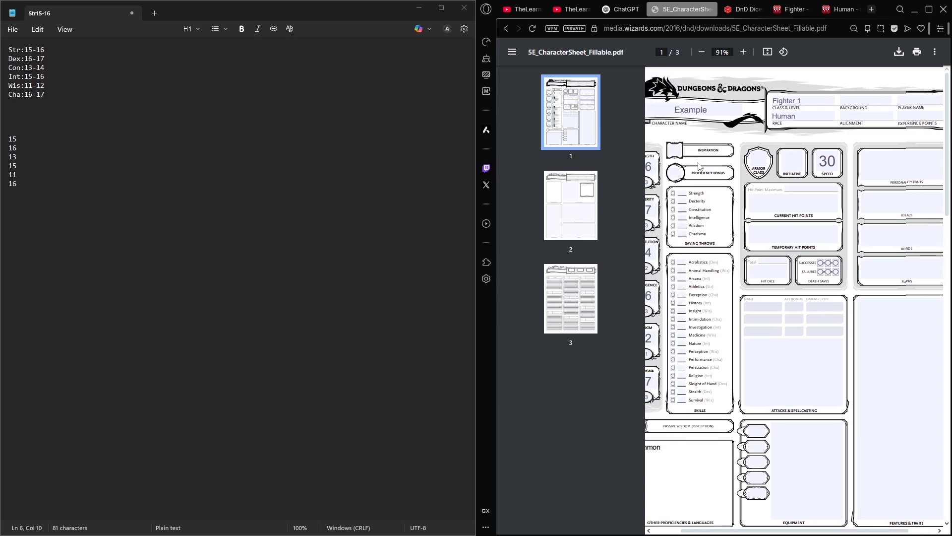
scroll(682, 163, "left", 2)
scroll(793, 203, "down", 2)
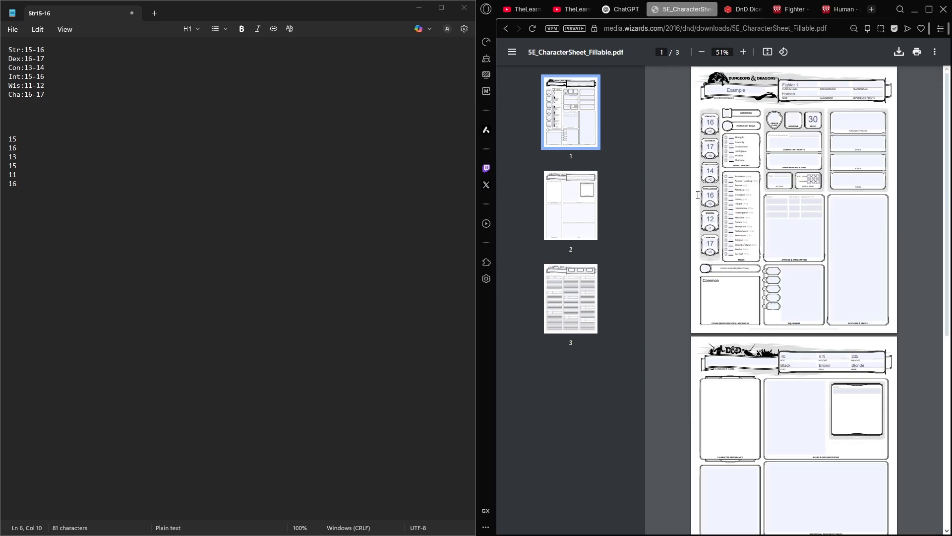
scroll(793, 204, "up", 1)
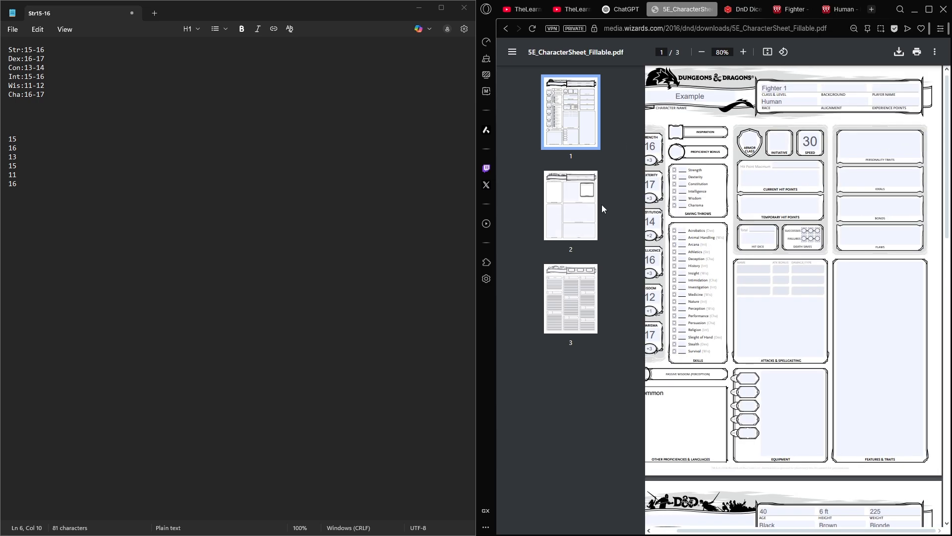
scroll(815, 99, "up", 4)
middle_click(787, 124)
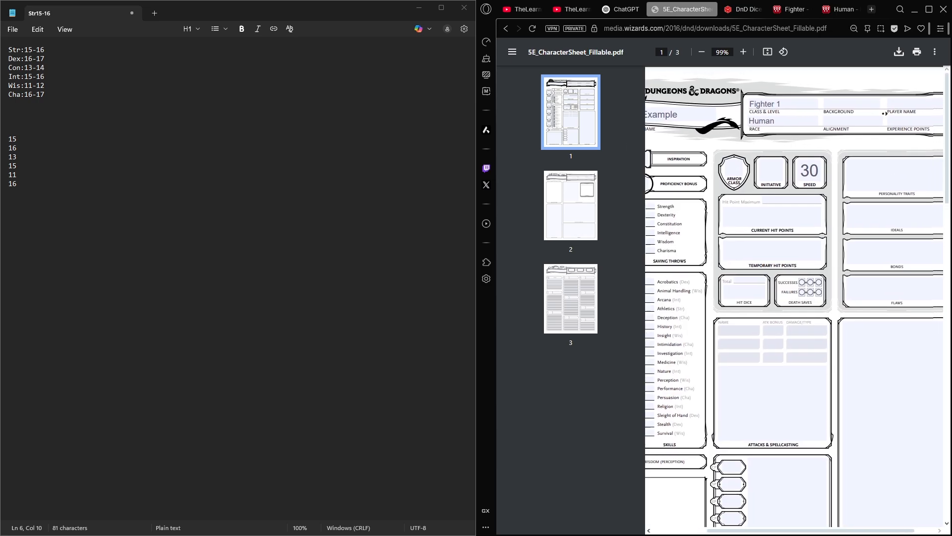
middle_click(830, 144)
left_click(807, 123)
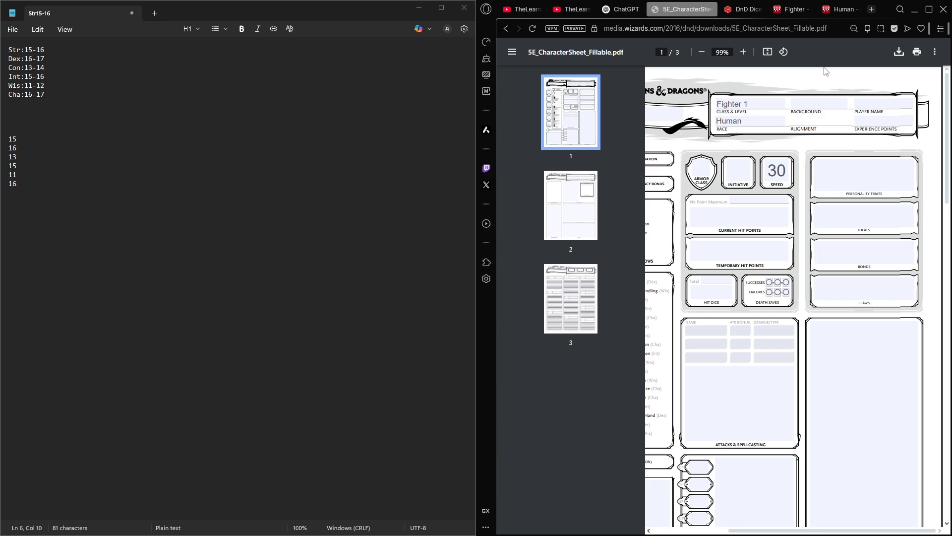
- Enter TN as the Alignment on the first page of the character sheet
type("NN")
key("Left")
key("BackSpace")
type("T")
left_click(816, 122)
scroll(831, 108, "left", 3)
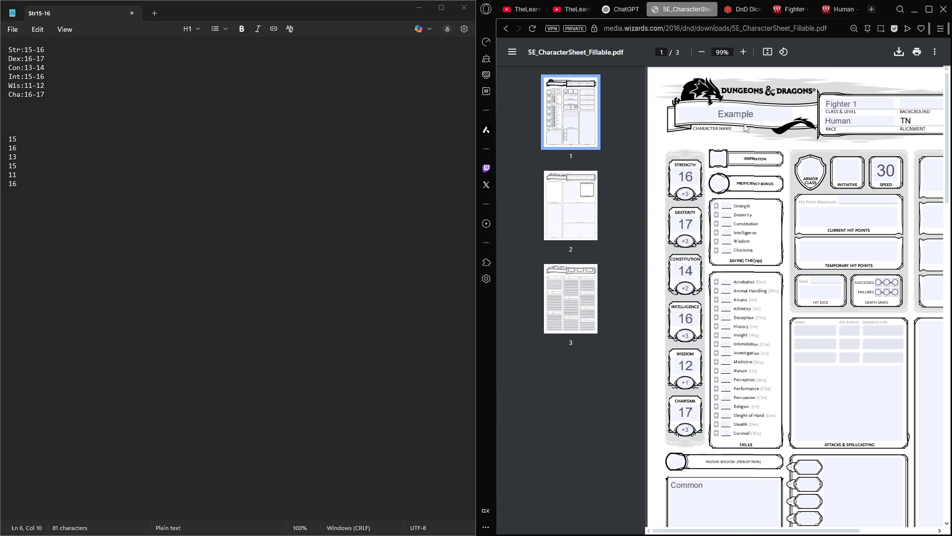
scroll(755, 126, "right", 1)
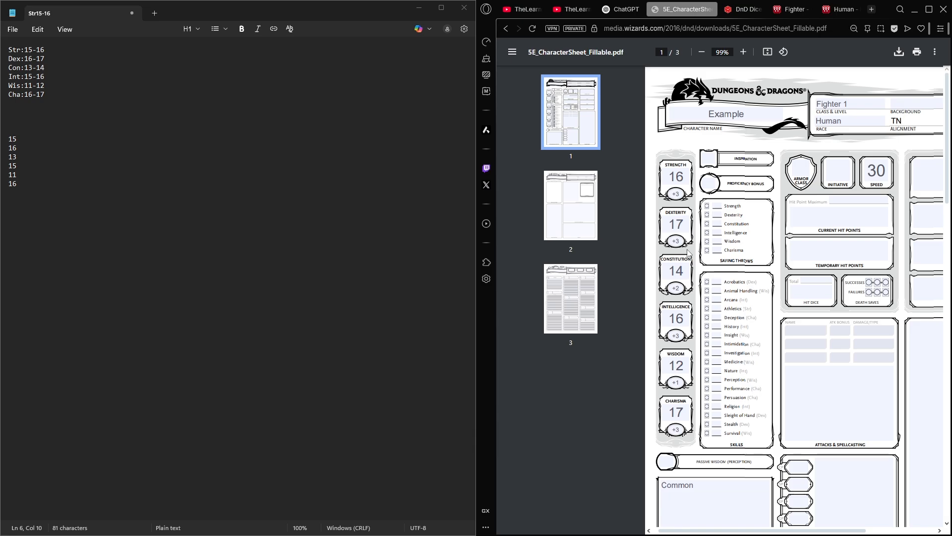
scroll(818, 198, "right", 3)
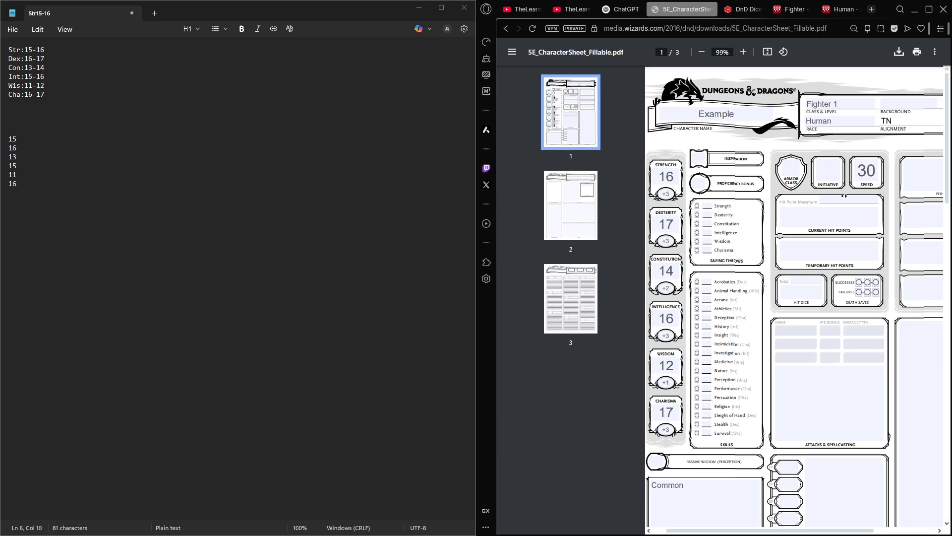
- Search the web for "5e background" in a new tab and open the D&D Beyond backgrounds list
left_click(872, 10)
type("5e ba")
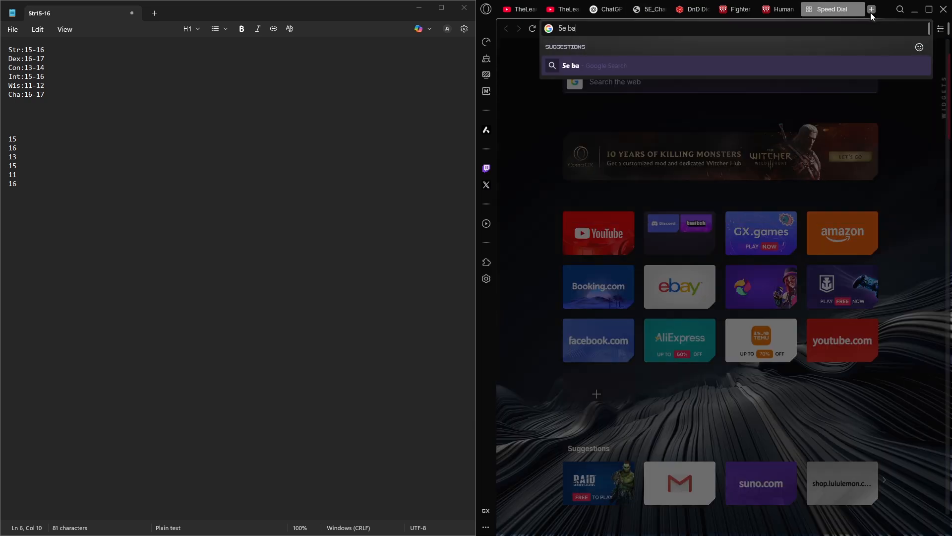
type("ckground")
key("Return")
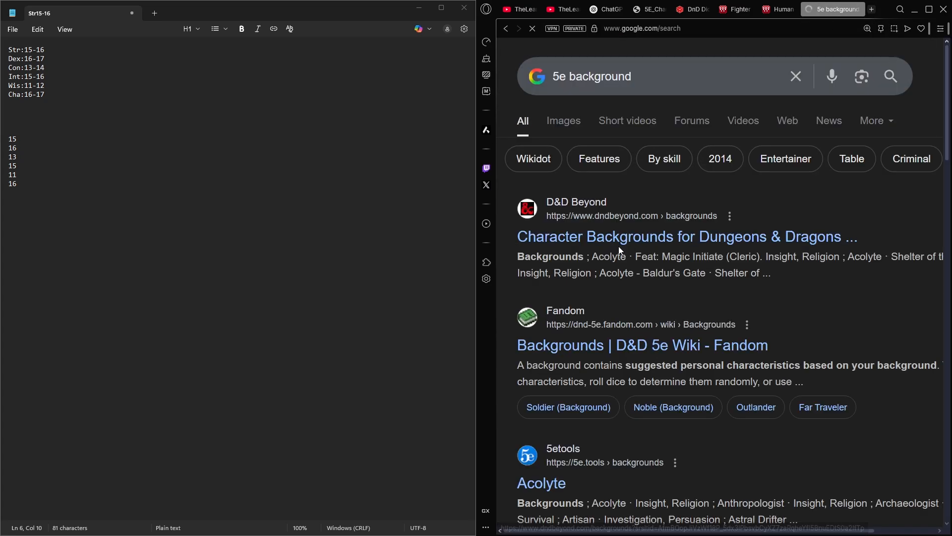
left_click(653, 228)
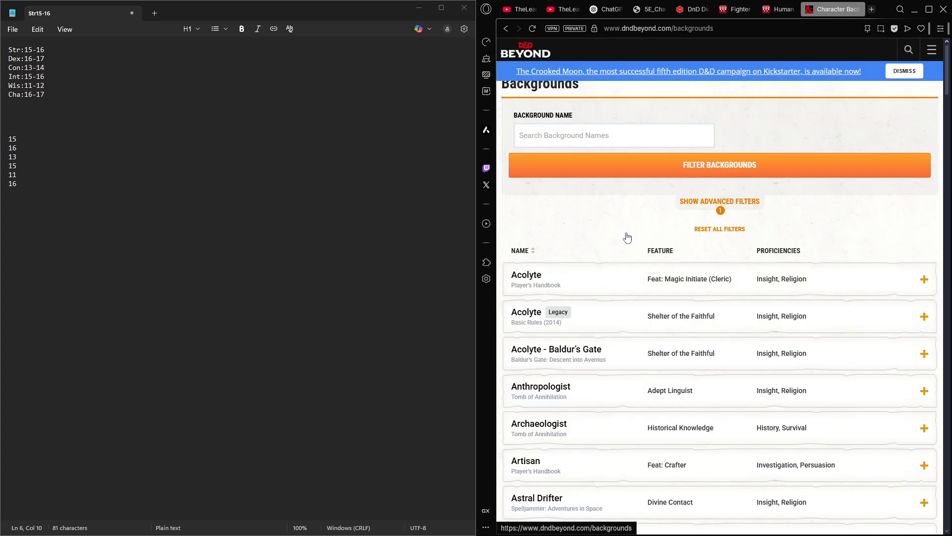
- Browse the list of backgrounds and expand the Failed Merchant entry
scroll(624, 251, "down", 4)
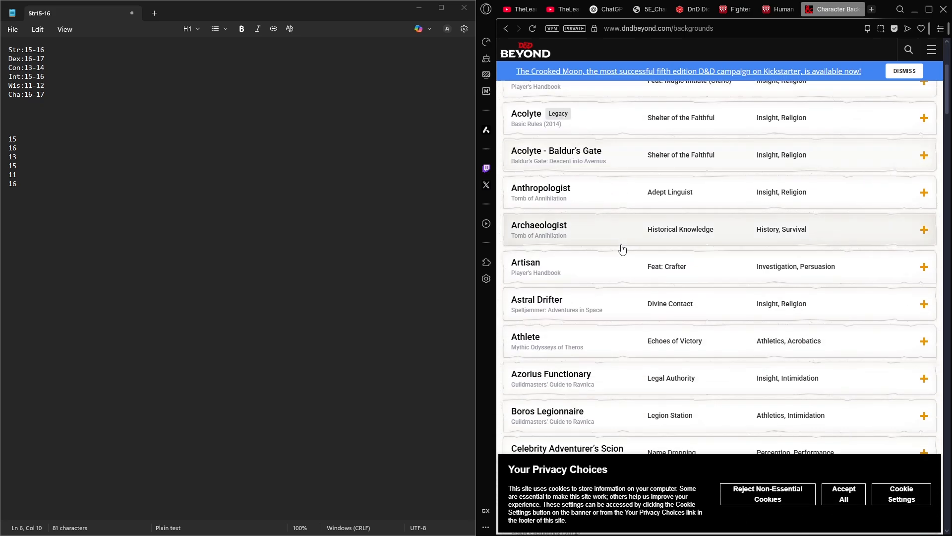
scroll(623, 245, "down", 8)
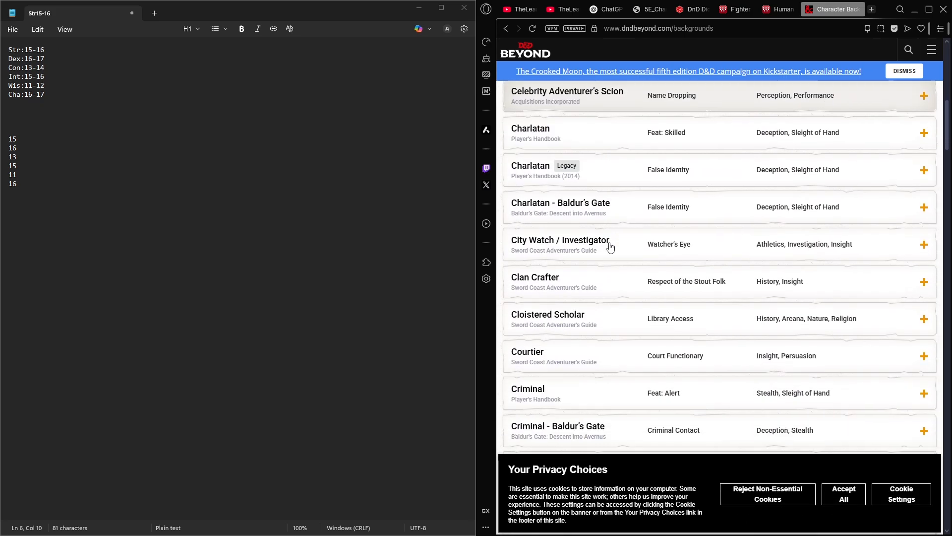
scroll(587, 270, "down", 5)
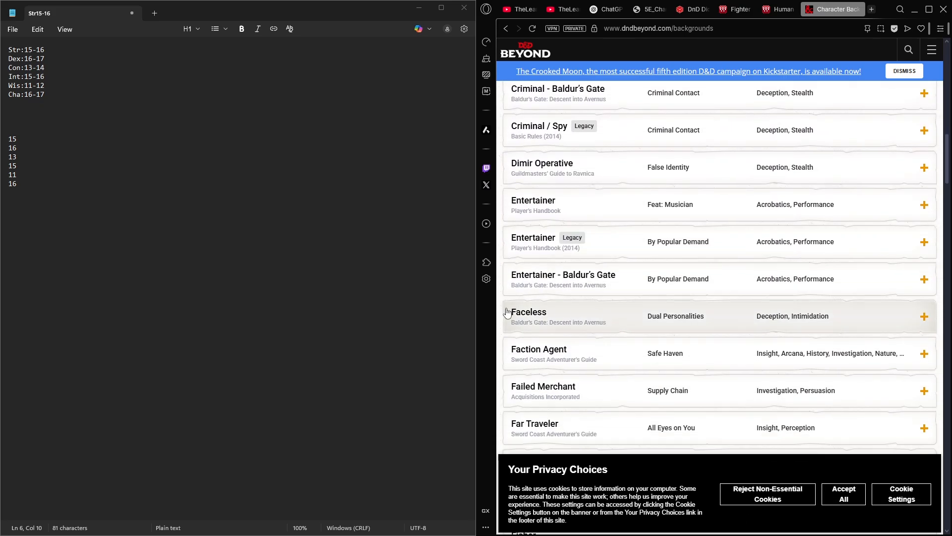
scroll(625, 365, "down", 1)
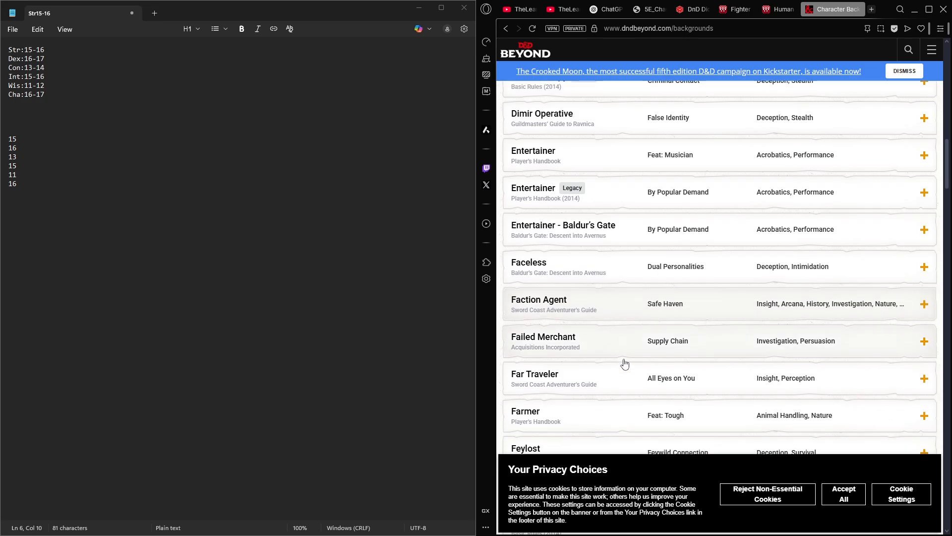
left_click(593, 344)
scroll(615, 350, "down", 2)
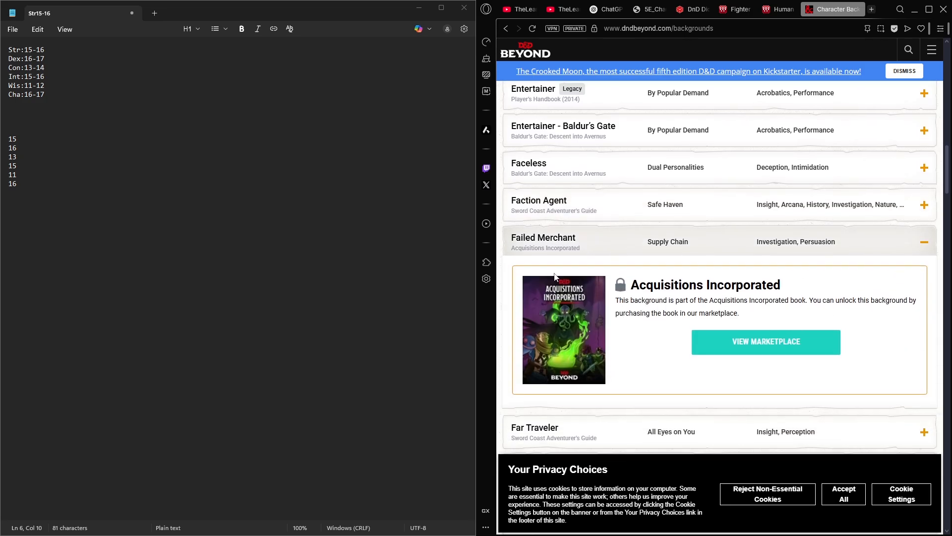
- Search the web for the Failed Merchant 5e background, open its DND 5th Edition wiki page and read through it
left_click_drag(601, 246, 510, 242)
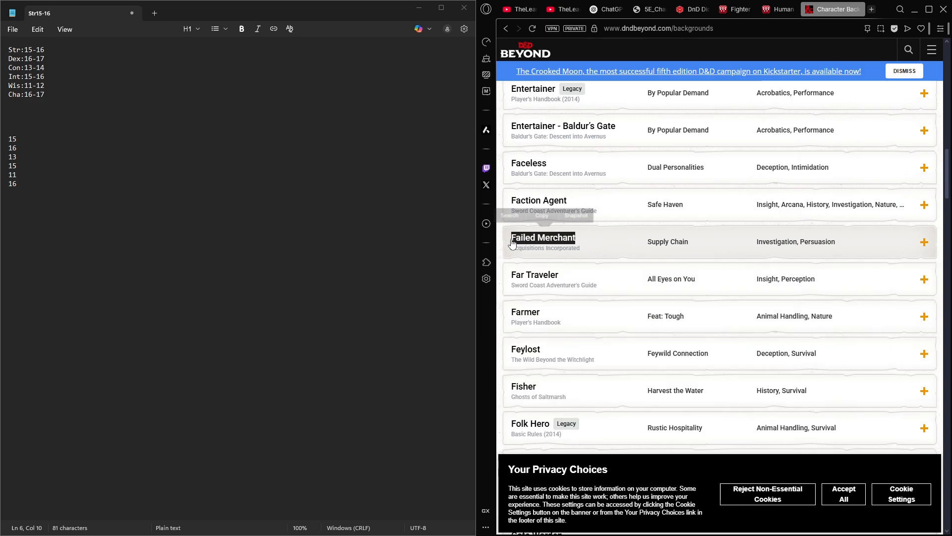
key("ctrl+c")
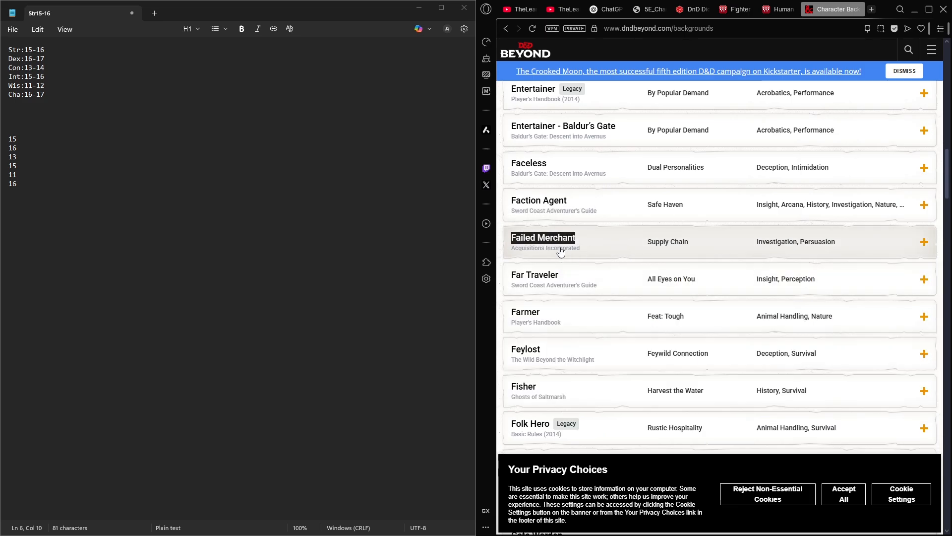
key("ctrl+t")
key("ctrl+v")
type("5e")
key("Return")
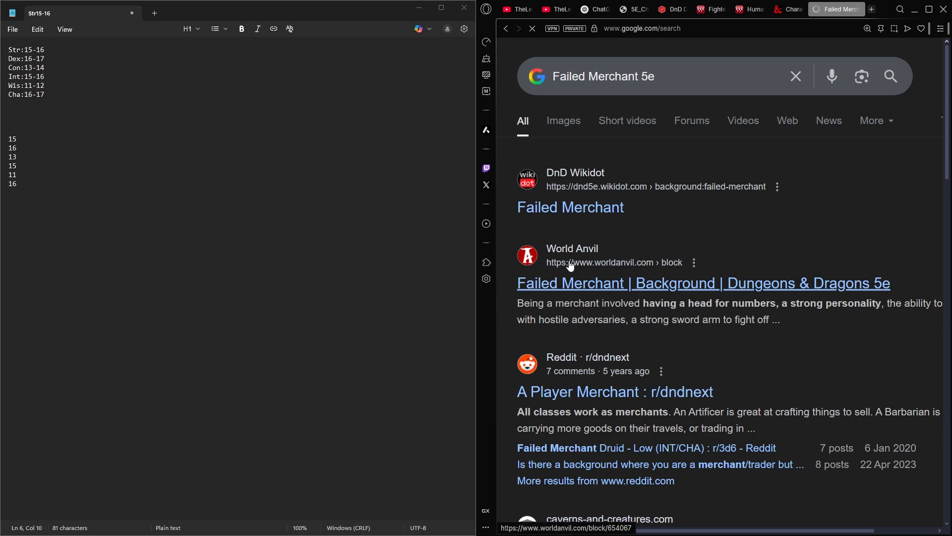
left_click(571, 208)
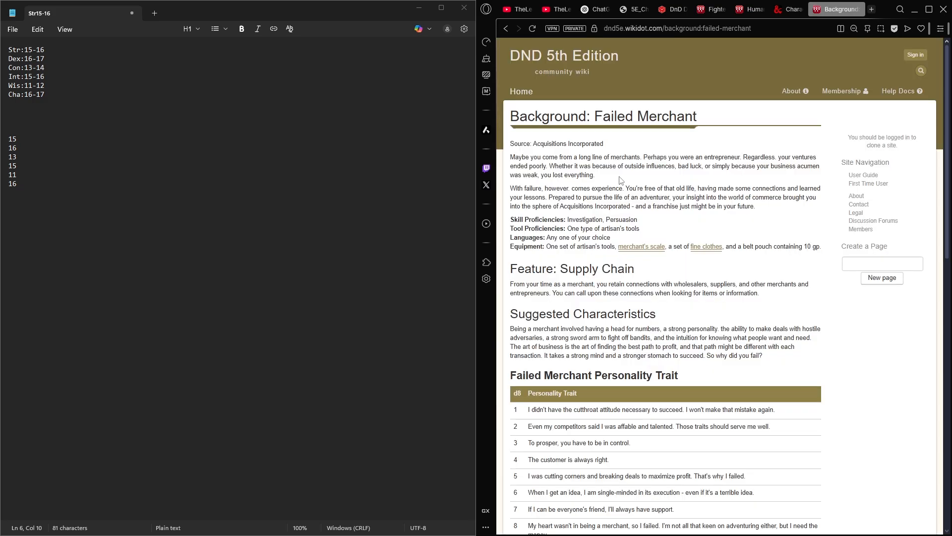
left_click_drag(621, 180, 590, 157)
left_click(661, 158)
scroll(580, 221, "down", 2)
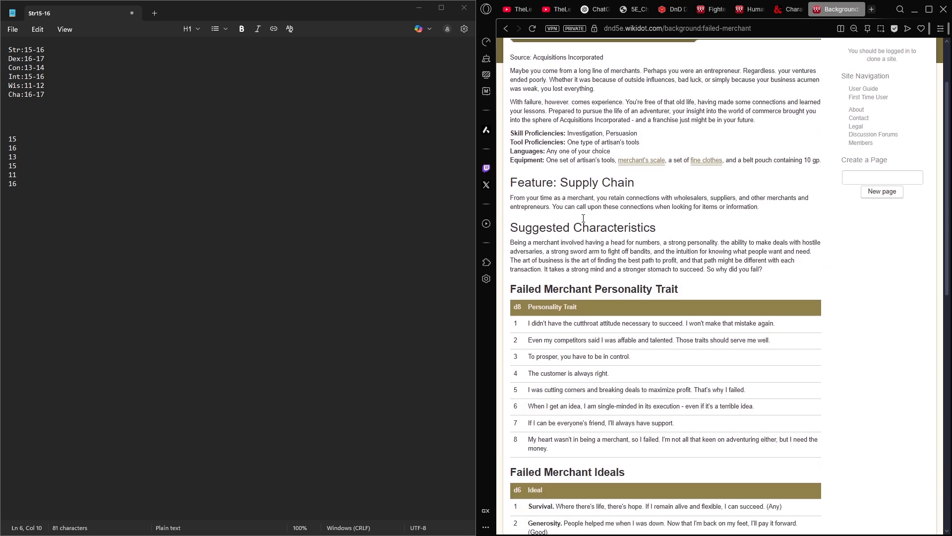
scroll(569, 221, "up", 2)
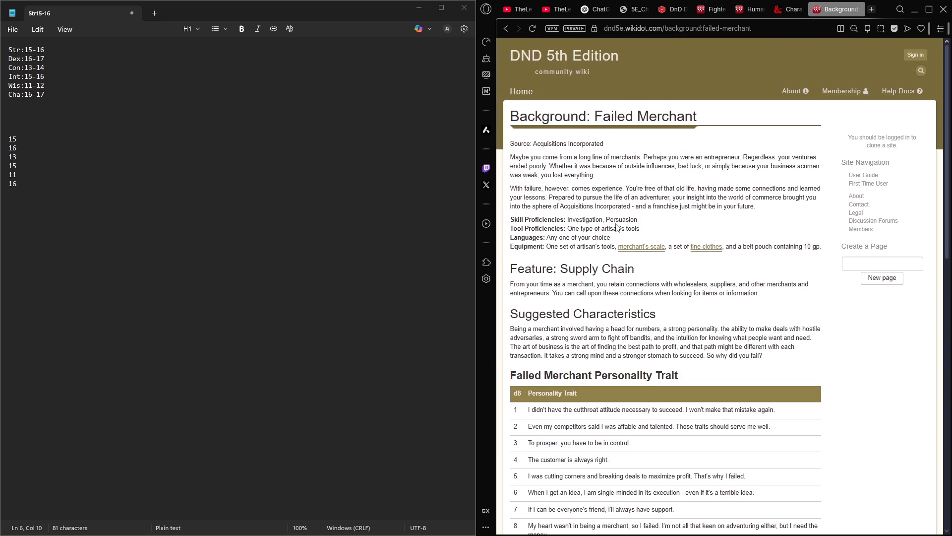
- Check the background's skill proficiencies on the wiki and mark Investigation and Persuasion as proficient on the character sheet
left_click_drag(648, 220, 568, 223)
left_click(575, 222)
left_click(624, 11)
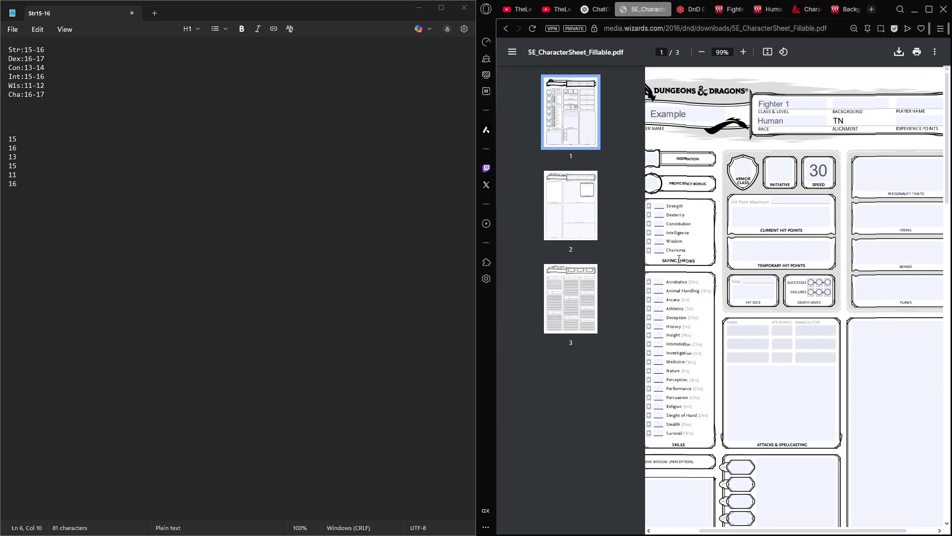
scroll(708, 251, "left", 3)
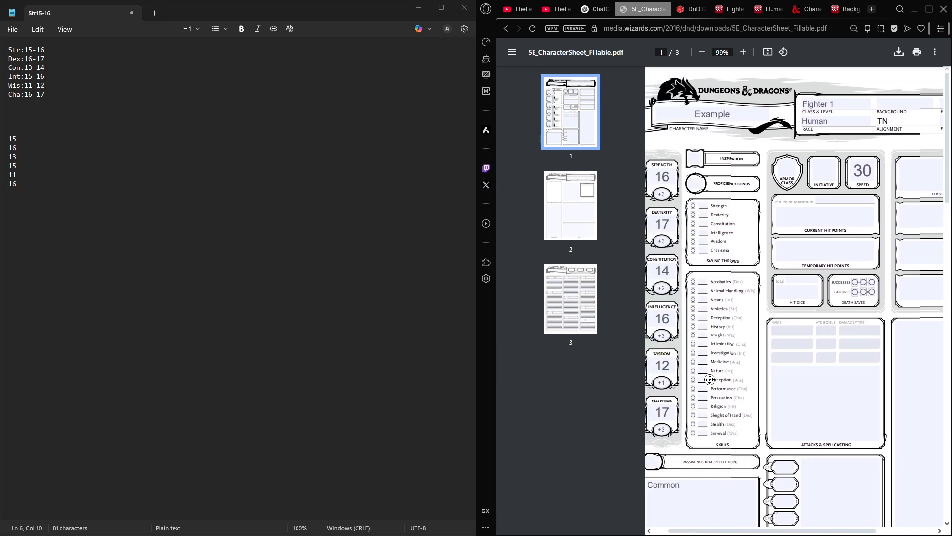
left_click(843, 10)
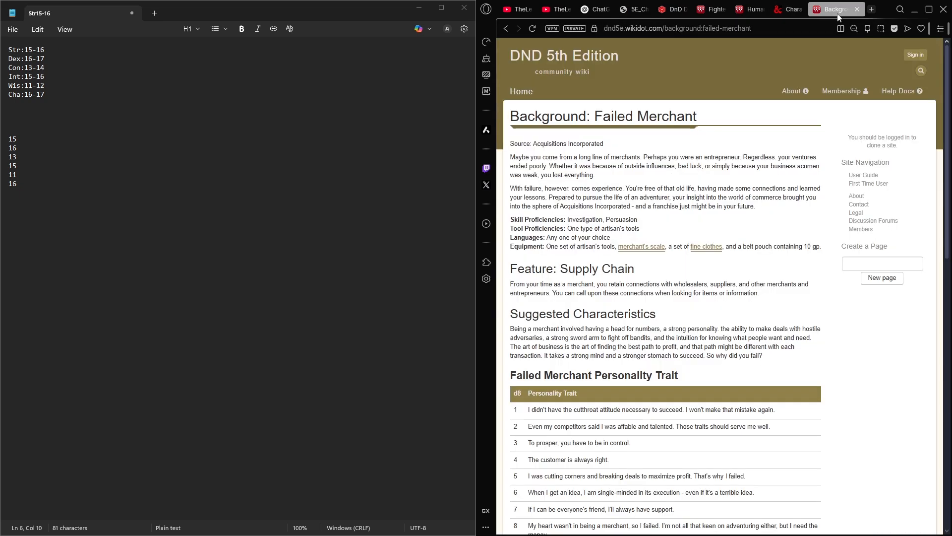
left_click(669, 10)
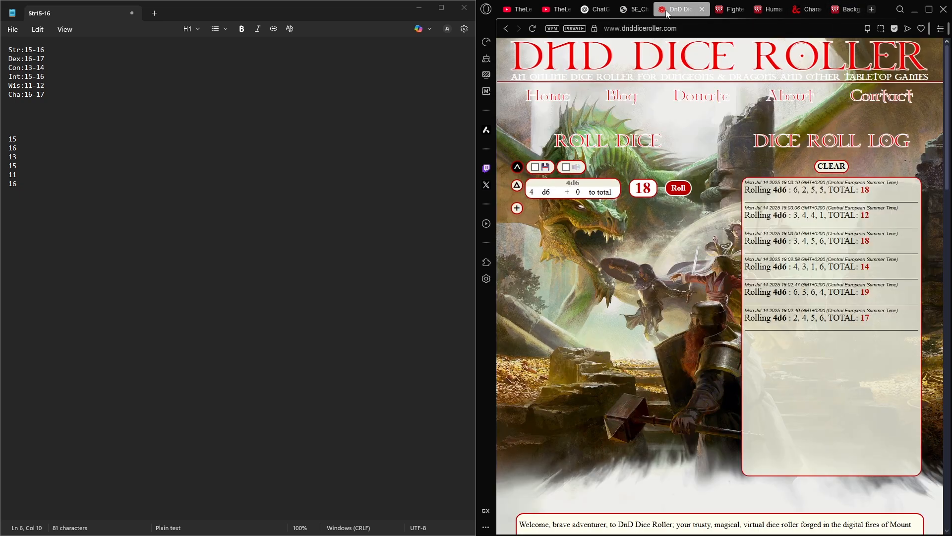
left_click(622, 12)
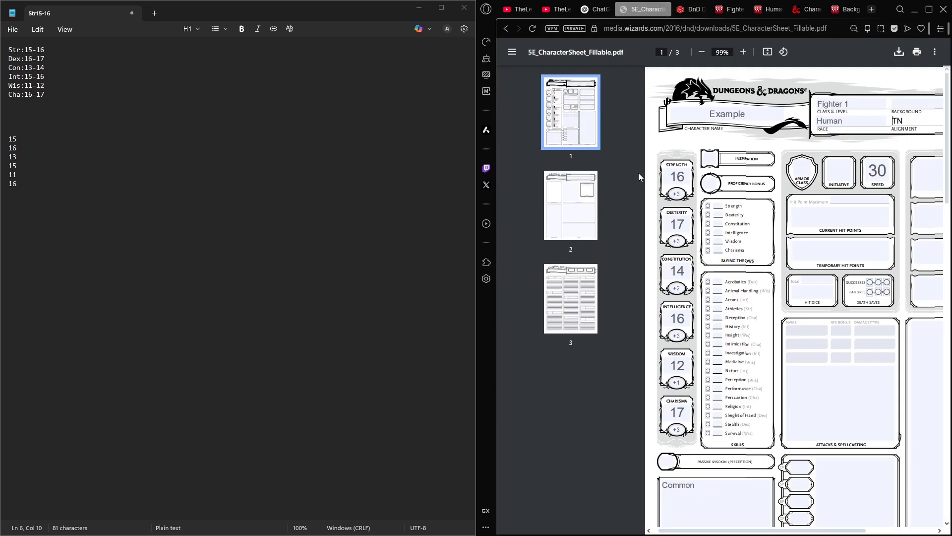
left_click(708, 352)
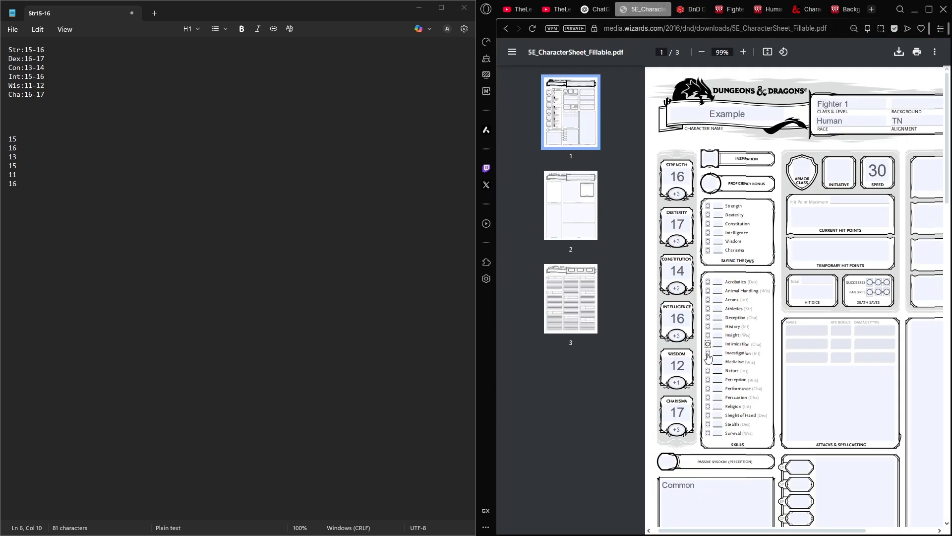
left_click(707, 397)
- Return to the Failed Merchant wiki page and check its Languages entry
left_click(841, 10)
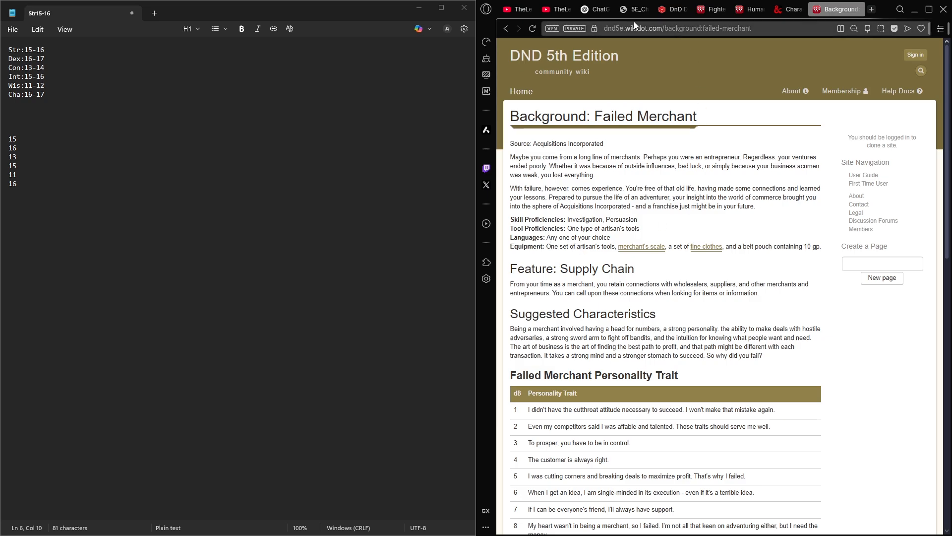
left_click_drag(611, 239, 550, 238)
left_click(558, 237)
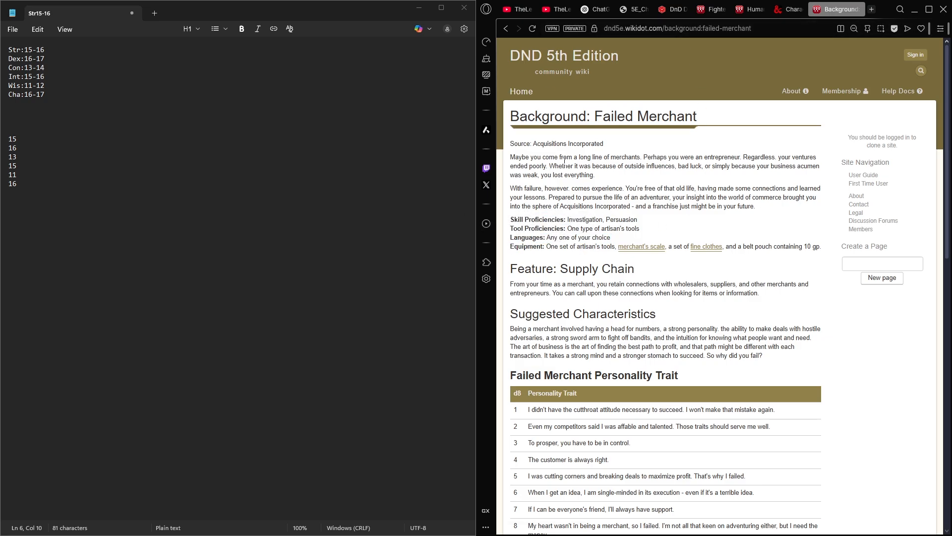
left_click_drag(625, 233, 599, 238)
left_click(606, 237)
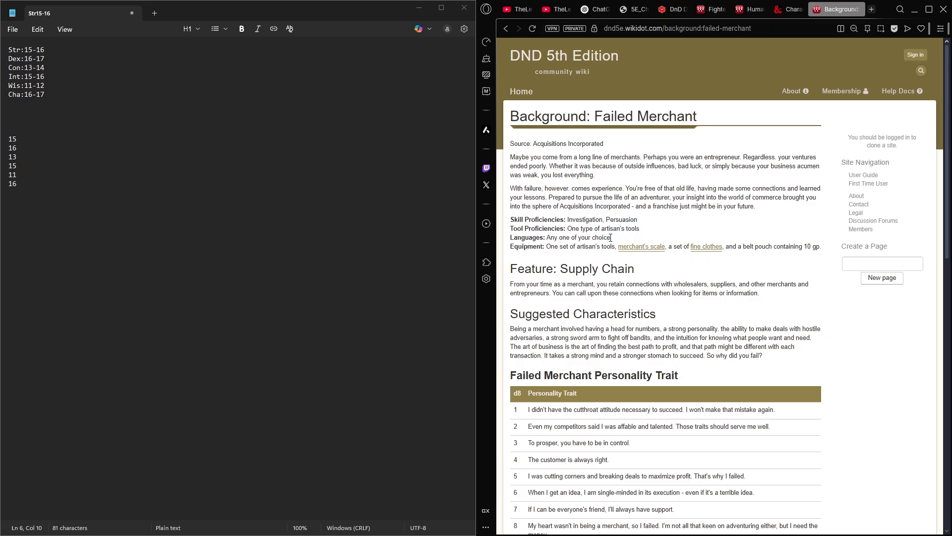
- Return to the character sheet and replace the placeholder in the Character Name field with the character's name
left_click(710, 9)
left_click(670, 10)
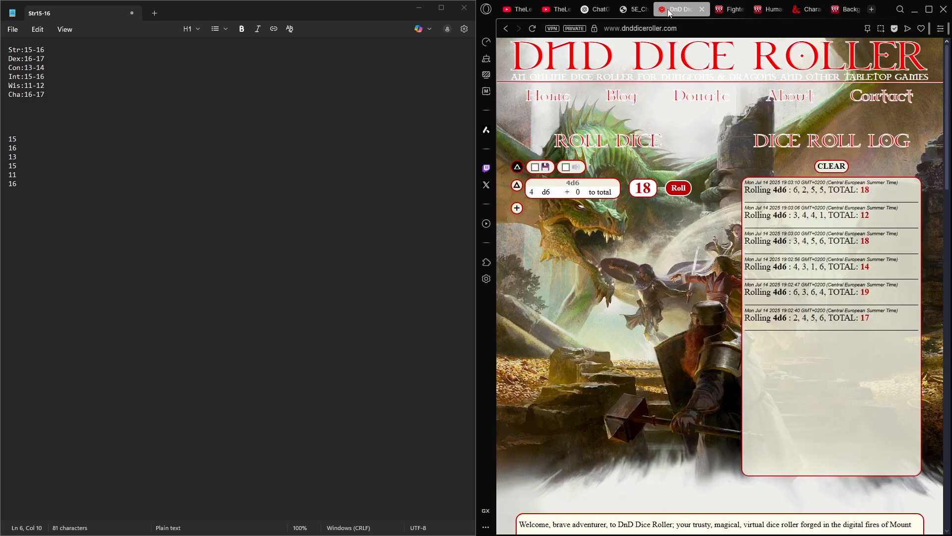
left_click(635, 9)
type("Paul")
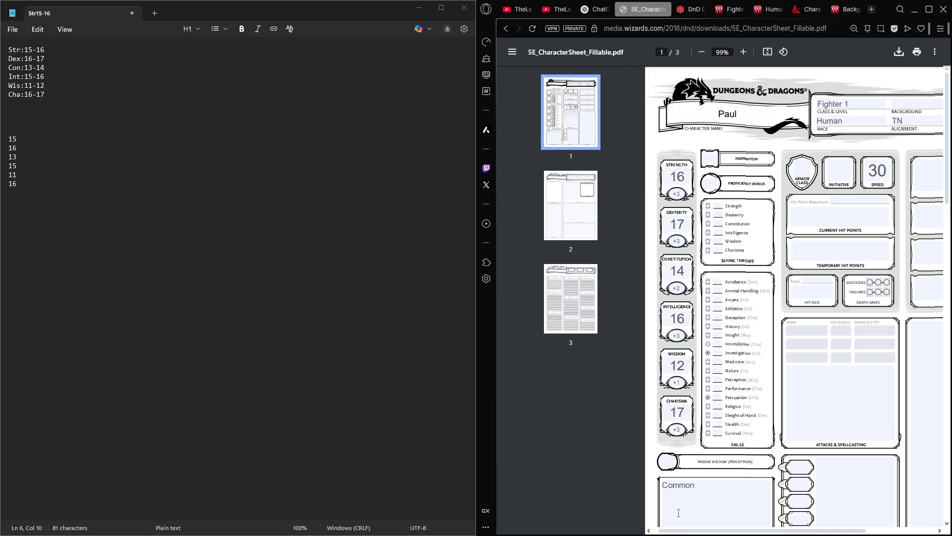
- Add Dwarven on a new line below Common under Other Proficiencies & Languages
scroll(707, 402, "down", 8)
scroll(715, 378, "up", 2)
scroll(715, 377, "up", 2)
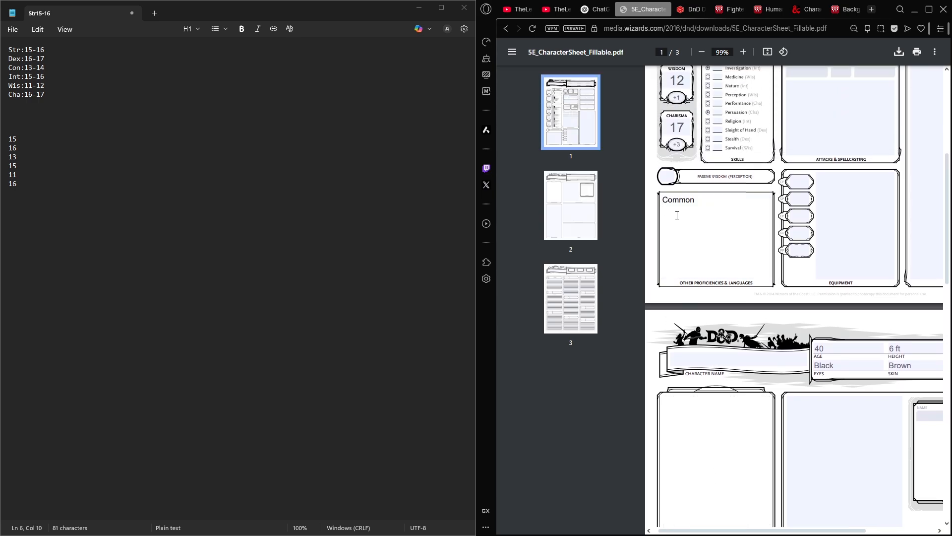
key("Return")
type("Dwarven")
scroll(774, 430, "up", 6)
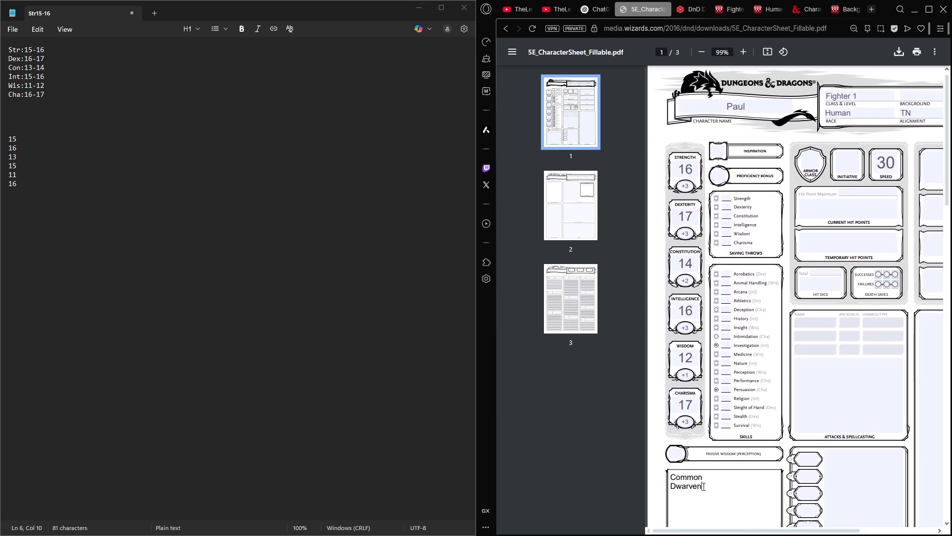
scroll(811, 387, "up", 1)
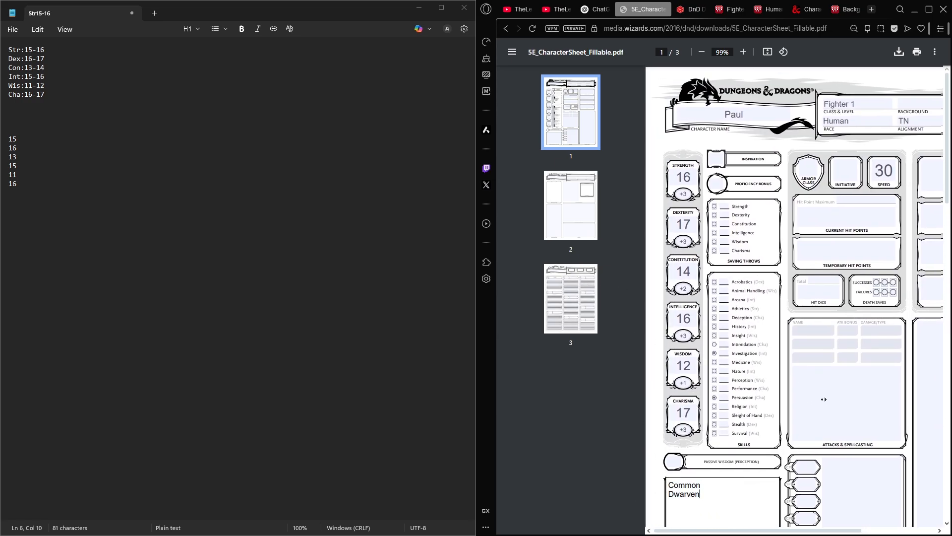
- Close the D&D Beyond backgrounds tab and check the Failed Merchant's tool proficiencies and equipment on the wiki page
left_click(823, 11)
middle_click(806, 10)
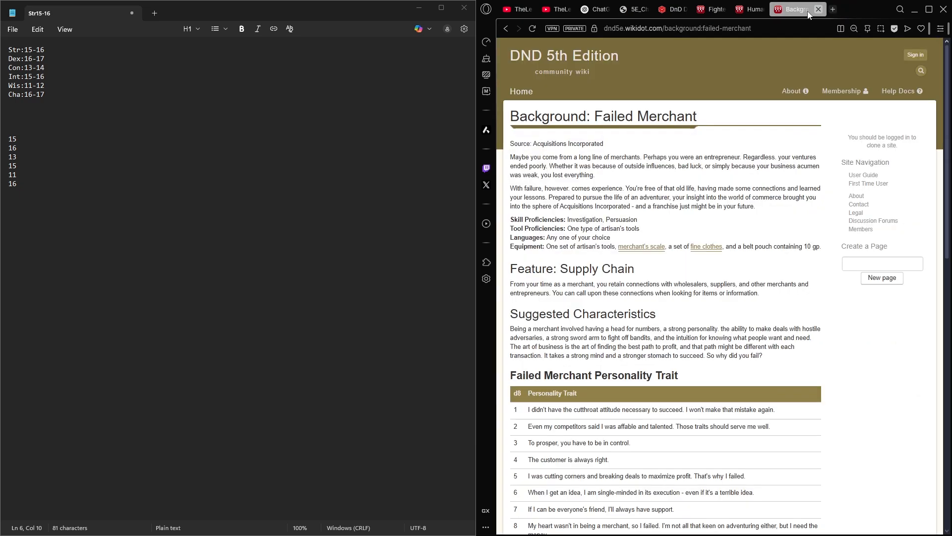
mouse_move(569, 227)
left_mouse_down()
mouse_move(645, 230)
mouse_move(574, 232)
left_mouse_up()
left_click(575, 233)
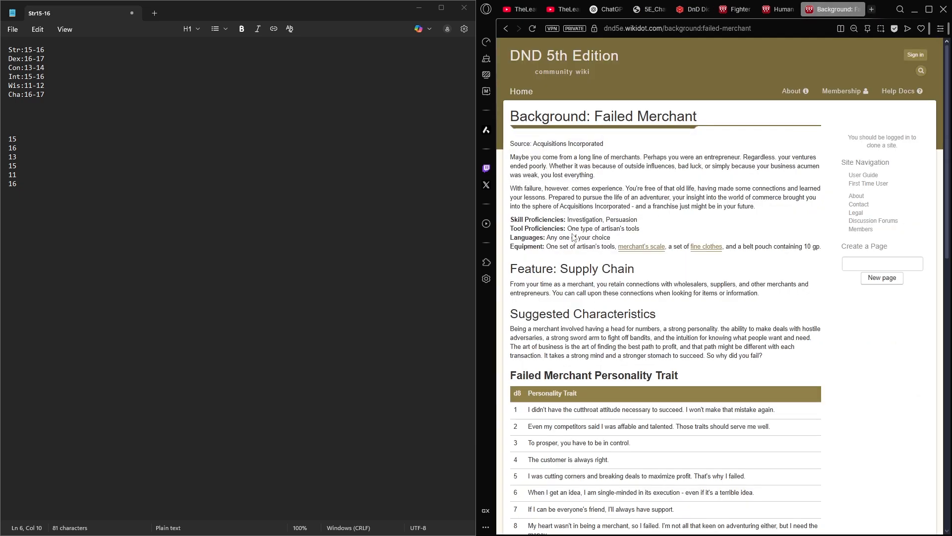
mouse_move(646, 248)
mouse_move(696, 249)
- Return to the character sheet and enter 10gp in the Treasure field on page 2
left_click(772, 10)
left_click(738, 9)
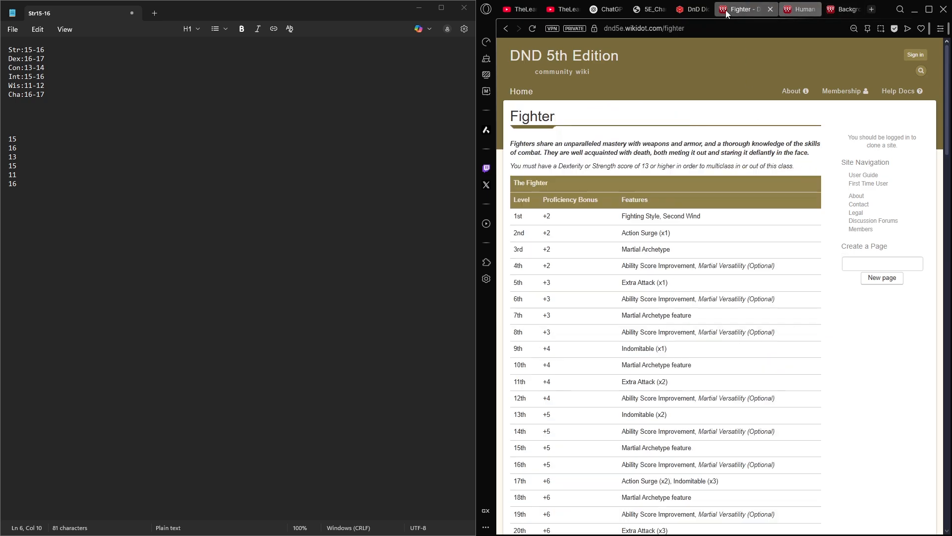
left_click(640, 11)
scroll(787, 362, "down", 20)
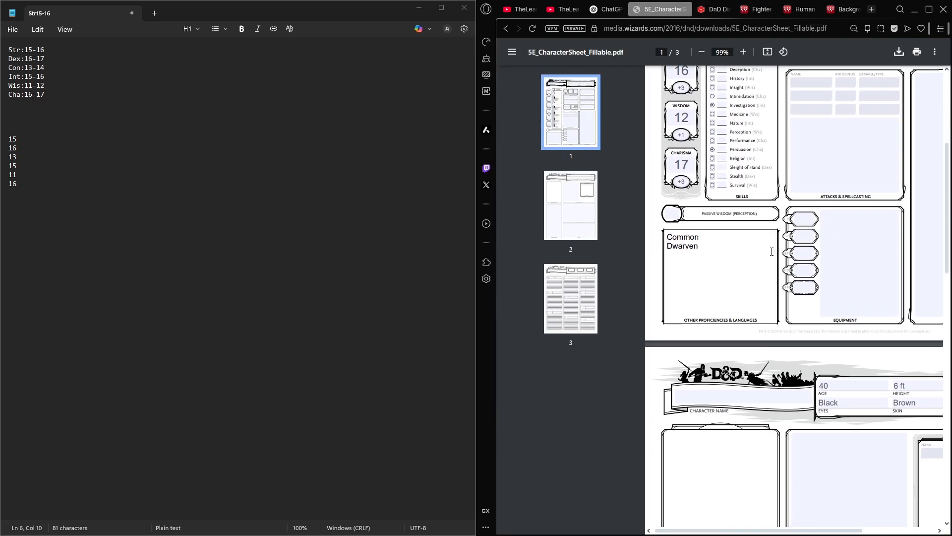
scroll(787, 362, "down", 2)
left_click(805, 320)
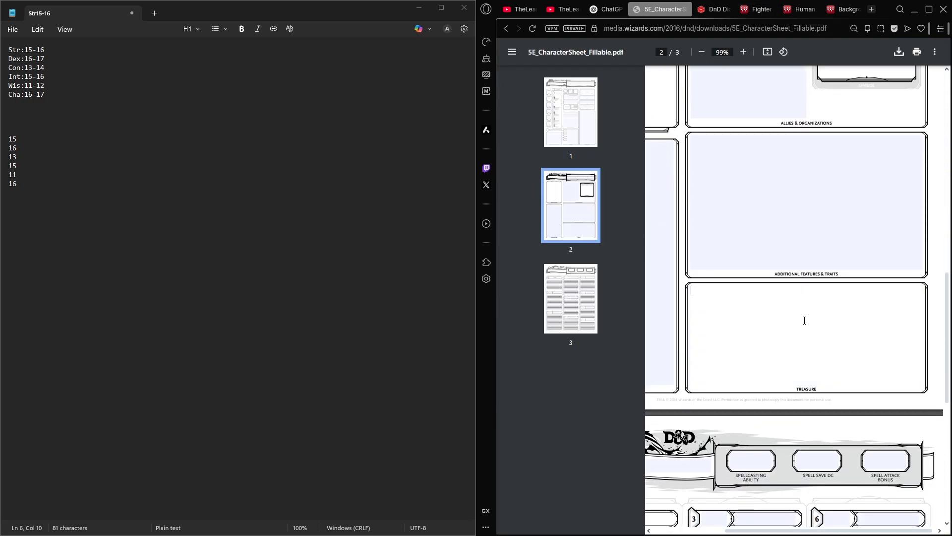
type("10gp")
- Add Fine Clothes on a new line below 10gp in the Treasure field
scroll(793, 266, "left", 3)
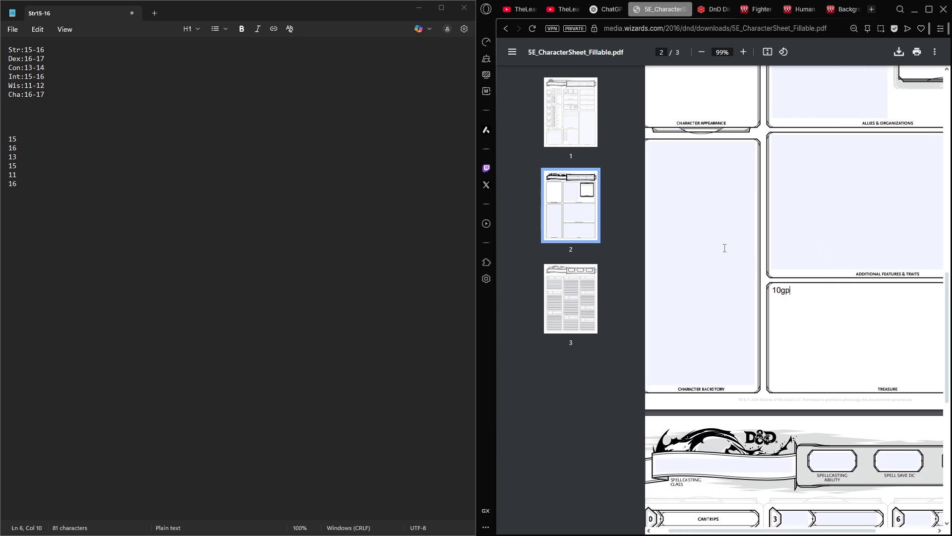
scroll(823, 207, "left", 1)
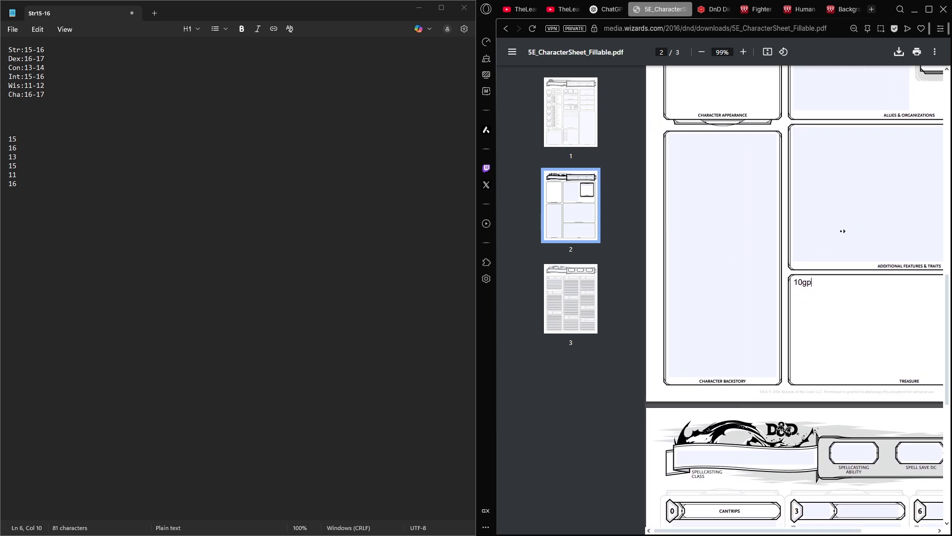
scroll(678, 147, "up", 3)
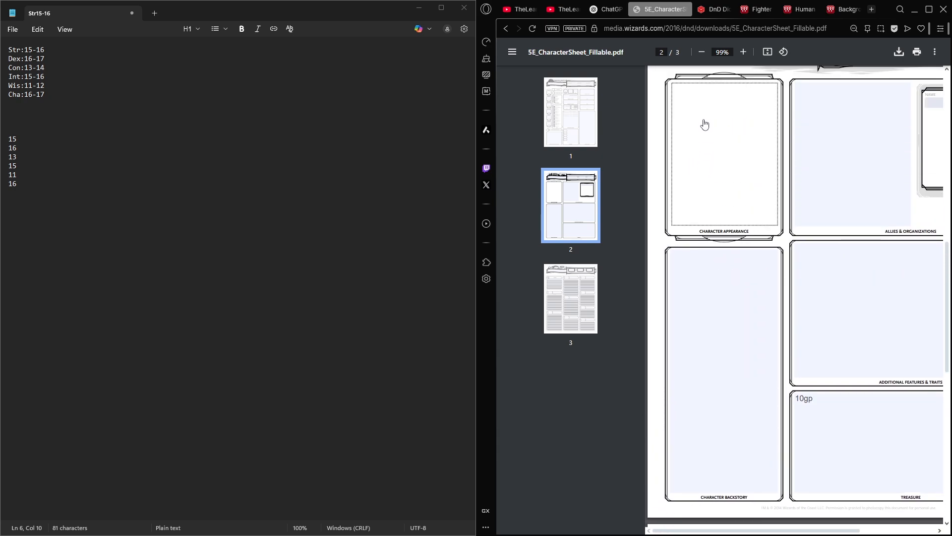
scroll(779, 149, "down", 1)
scroll(867, 254, "right", 3)
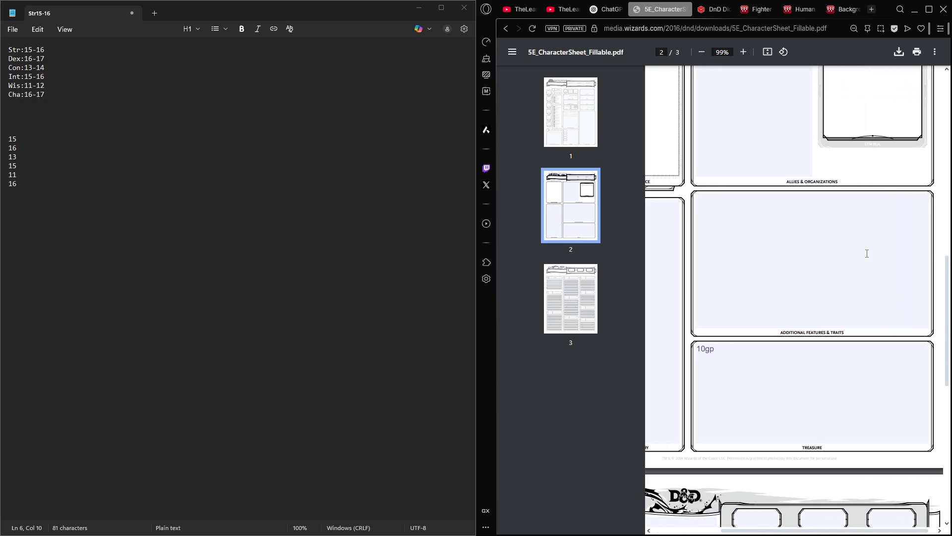
scroll(820, 273, "left", 3)
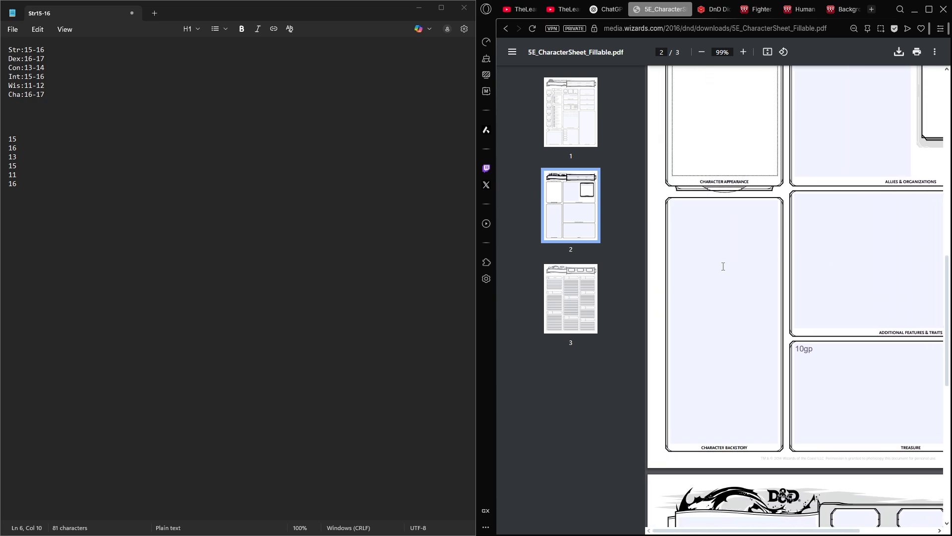
left_click(826, 356)
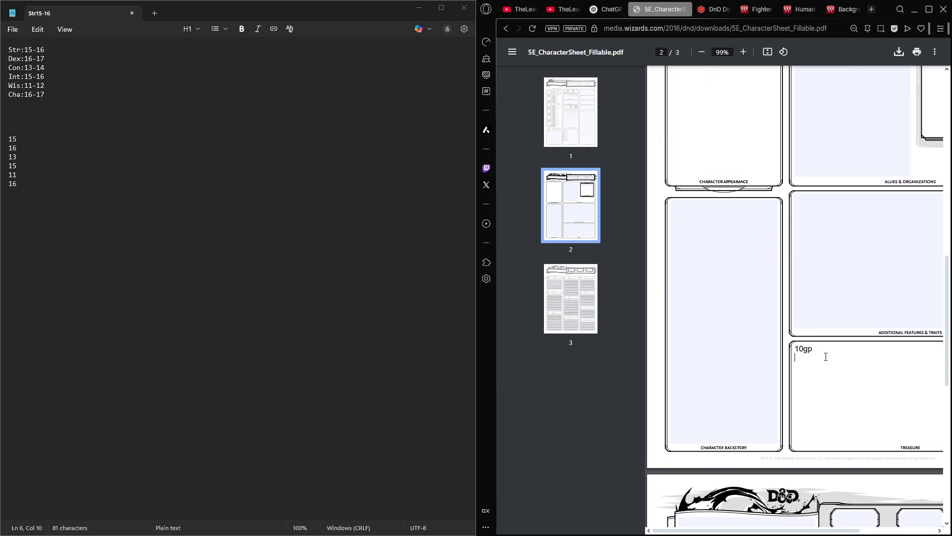
type("Fine Clothes")
- Review the character sheet's first page, including the header fields, ability scores and modifiers
scroll(825, 353, "up", 13)
scroll(756, 192, "right", 1)
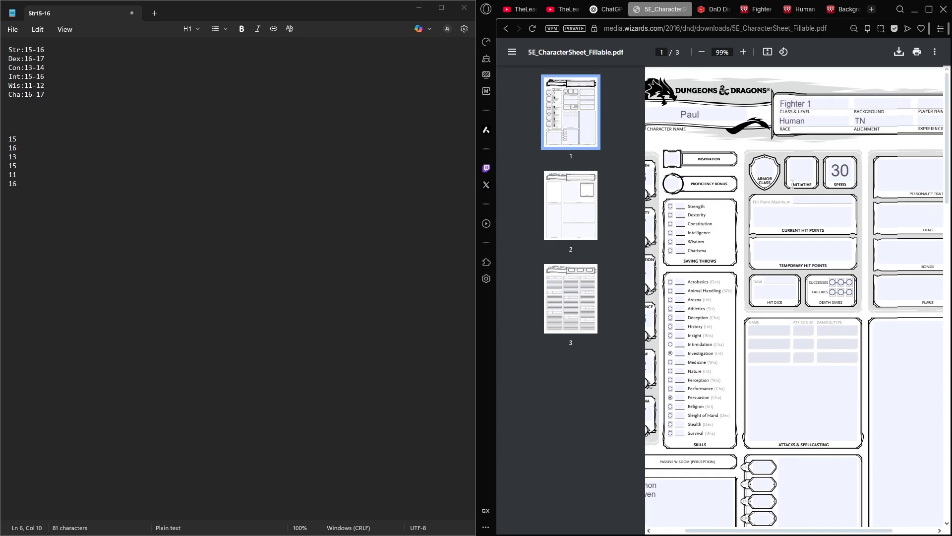
scroll(705, 178, "left", 2)
scroll(801, 134, "right", 2)
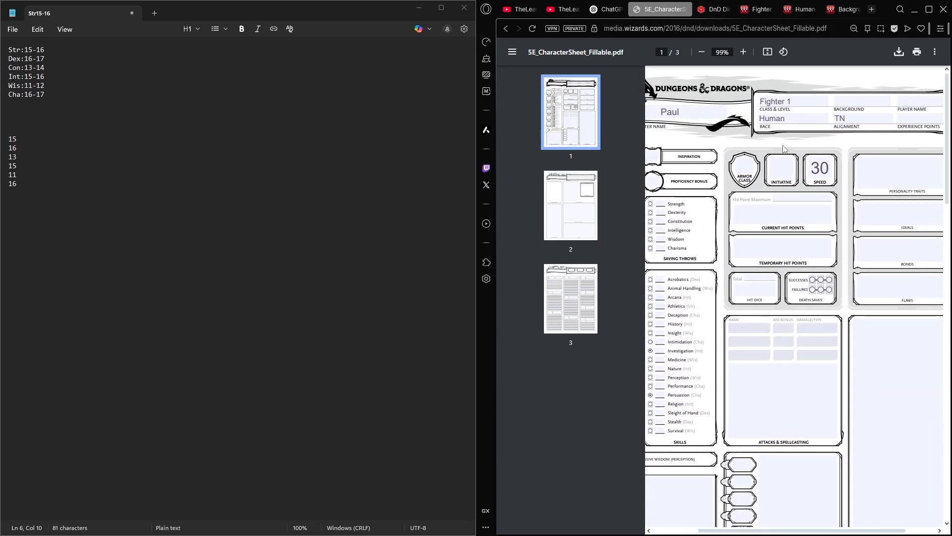
scroll(801, 134, "left", 2)
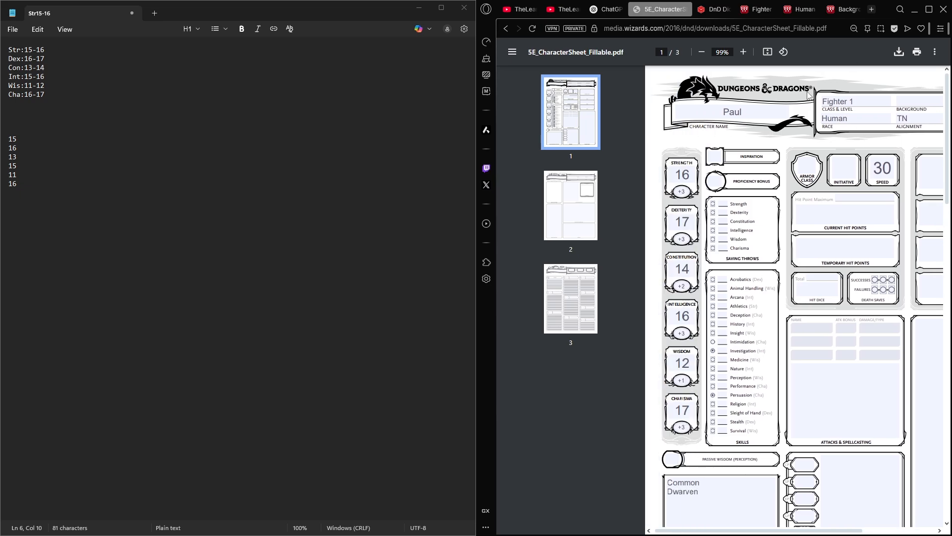
scroll(814, 93, "down", 1)
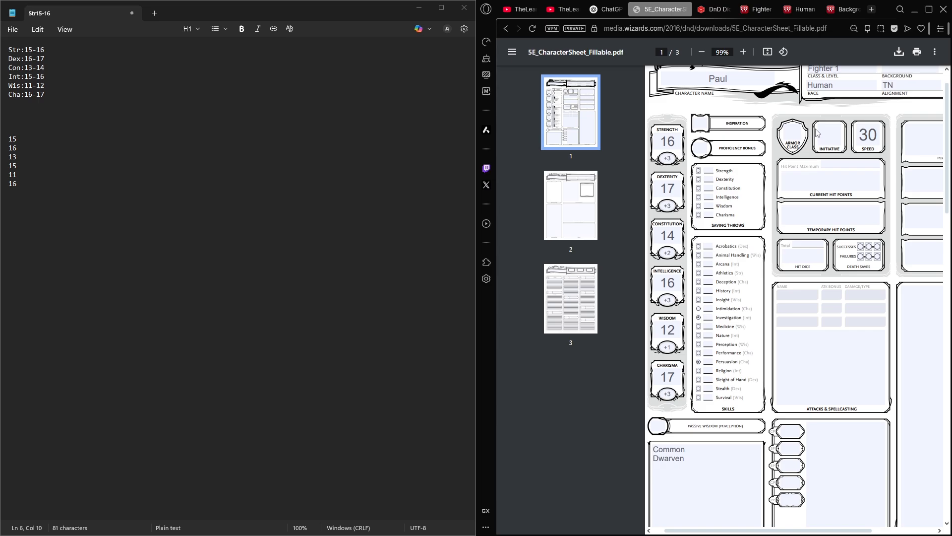
middle_click(816, 129)
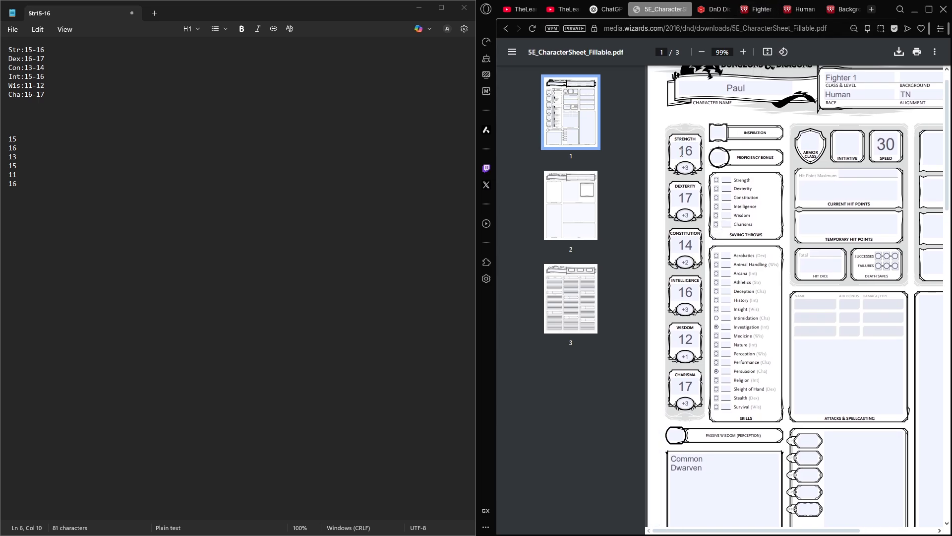
double_click(685, 356)
left_click(685, 355)
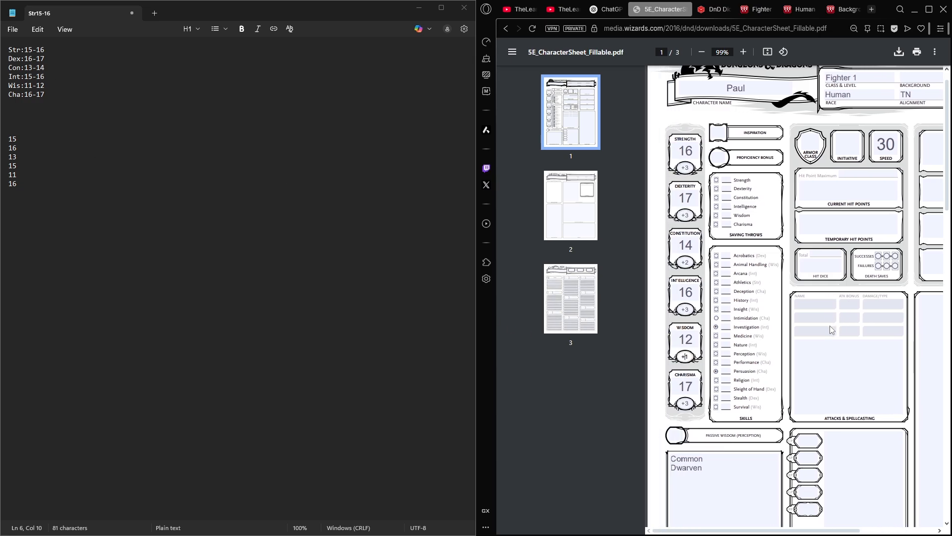
- Look up the 1st-level row in the Fighter table and enter 2 as the sheet's Proficiency Bonus
left_click(760, 9)
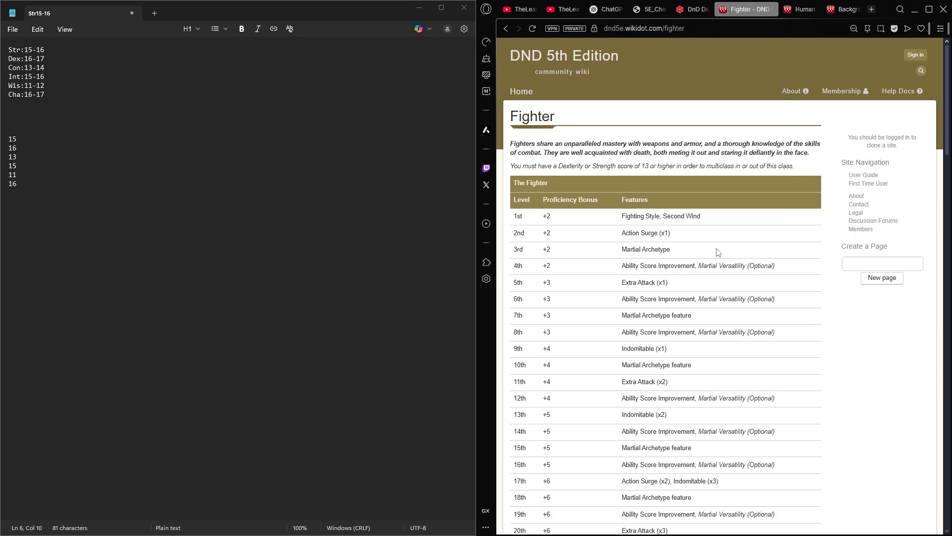
left_click_drag(729, 217, 516, 215)
left_click(517, 216)
left_click(694, 10)
left_click(651, 9)
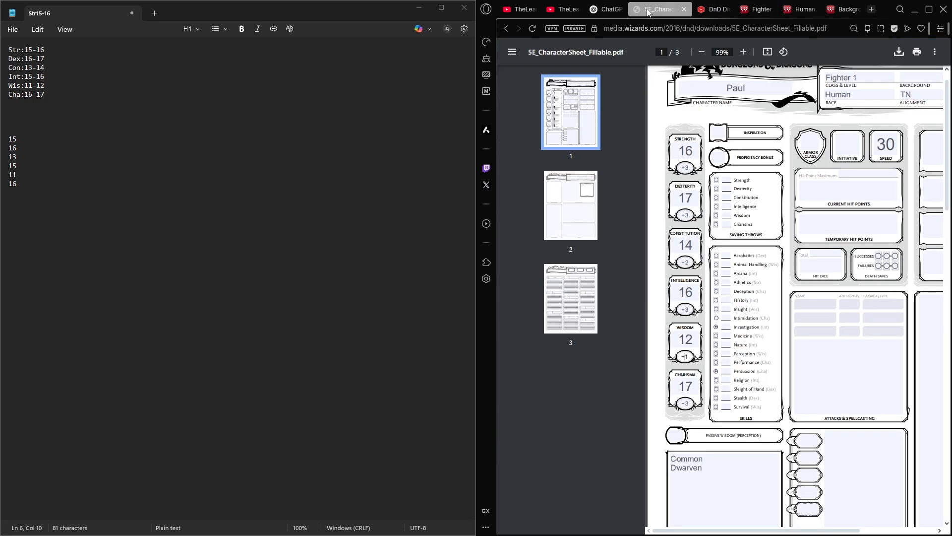
left_click(718, 158)
type("2")
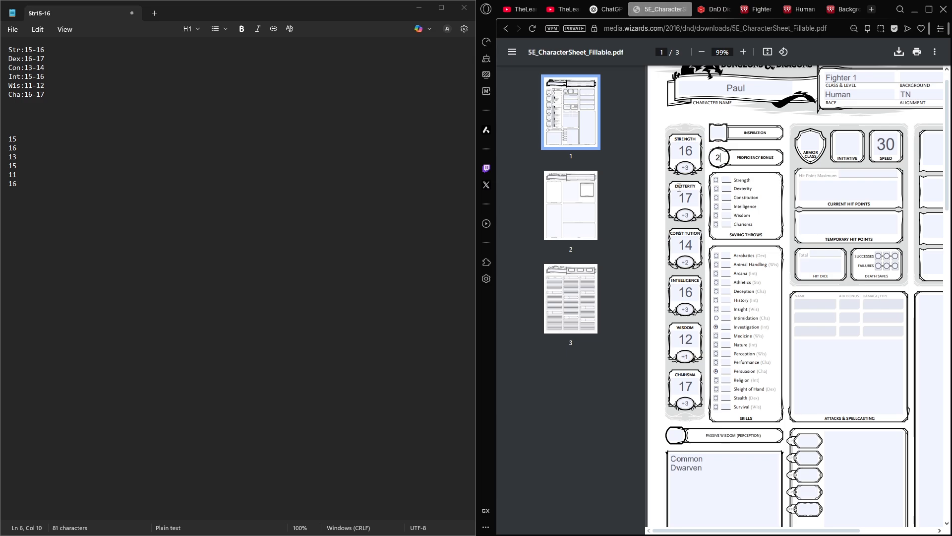
- Set Inspiration to 0 on the character sheet
left_click(717, 134)
type("0")
left_click(814, 193)
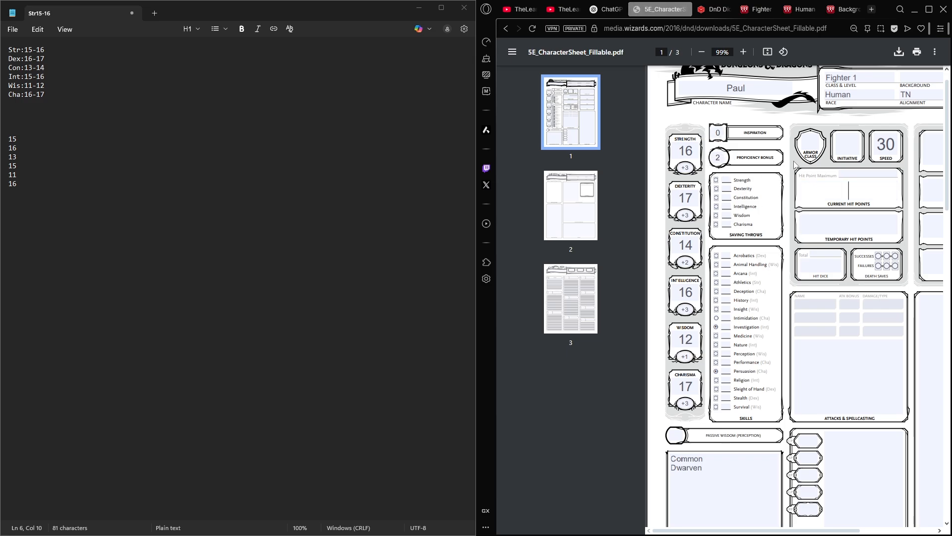
- Copy the 1st-level features "Fighting Style, Second Wind" from the Fighter table into the sheet's Features & Traits box
left_click(711, 9)
left_click(757, 9)
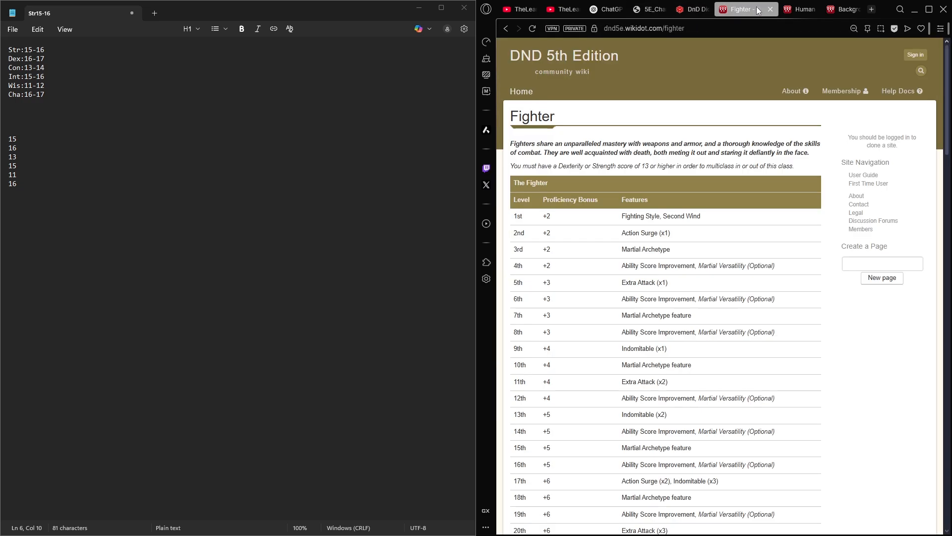
left_click_drag(723, 216, 617, 219)
key("ctrl+c")
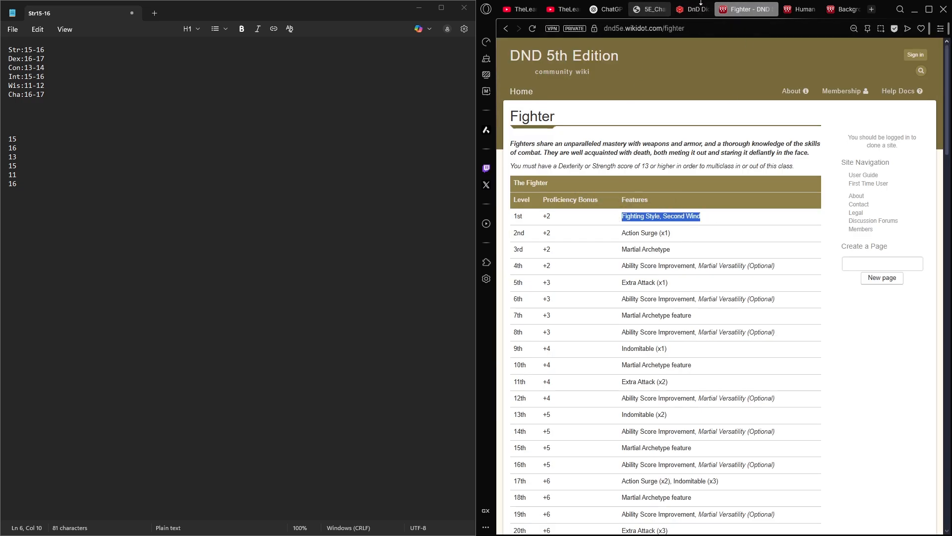
left_click(694, 10)
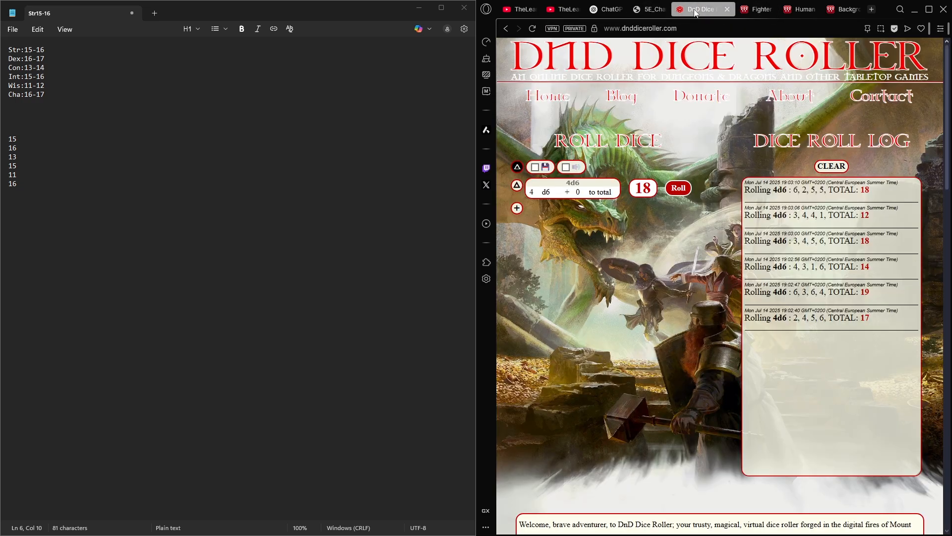
left_click(639, 10)
left_click(836, 326)
key("ctrl+v")
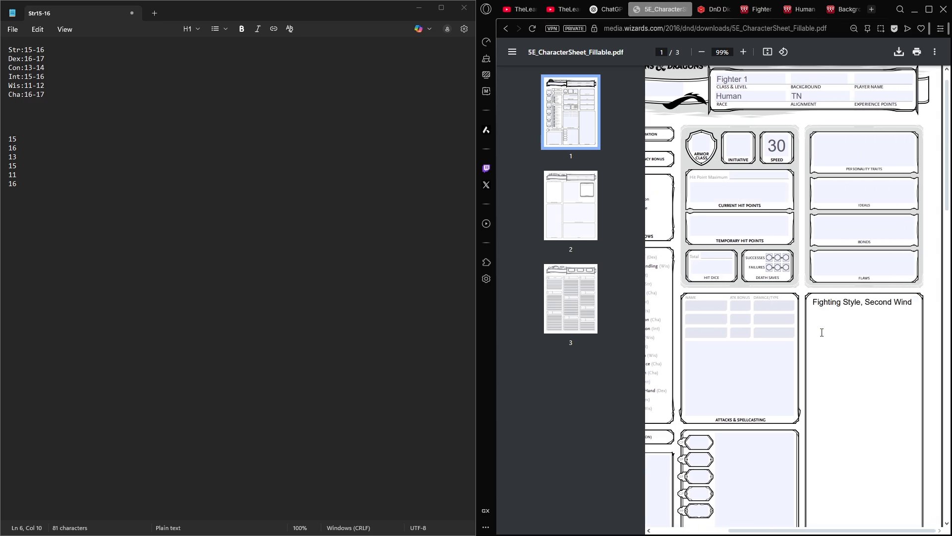
- Close the dice roller, Human and Failed Merchant browser tabs
scroll(825, 329, "left", 3)
scroll(763, 328, "left", 1)
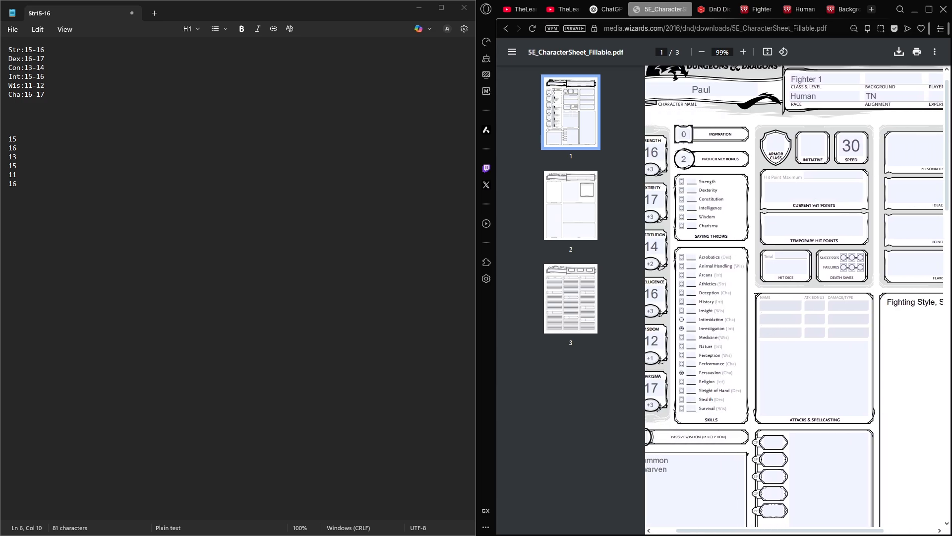
left_click(712, 14)
middle_click(709, 13)
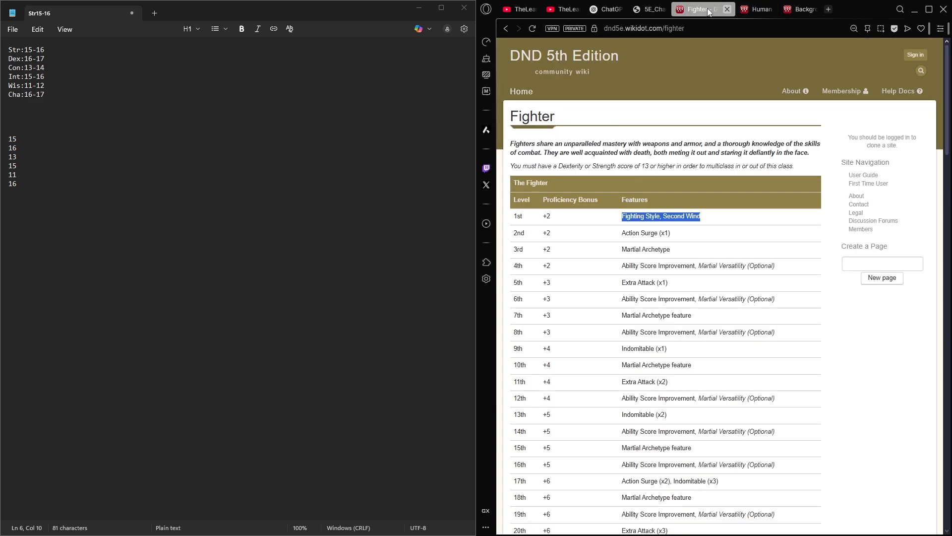
left_click(759, 9)
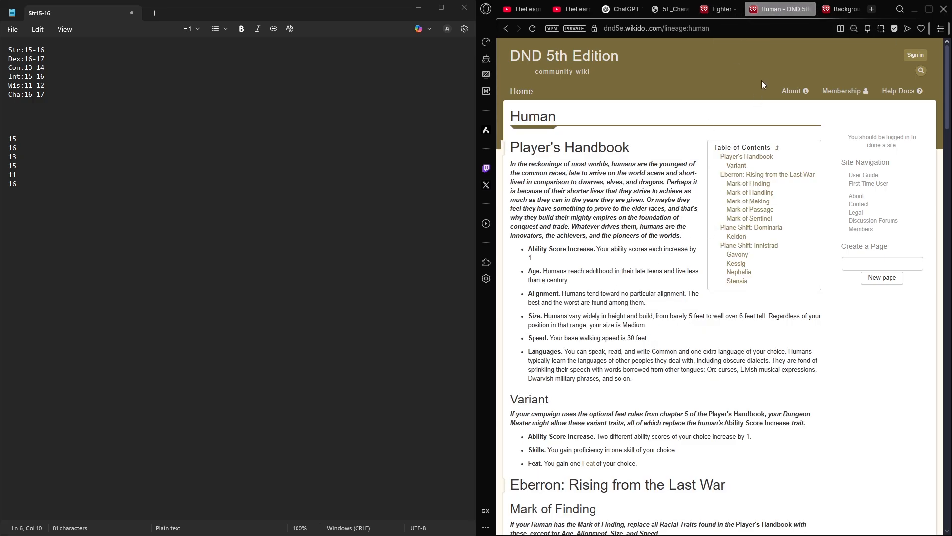
middle_click(793, 12)
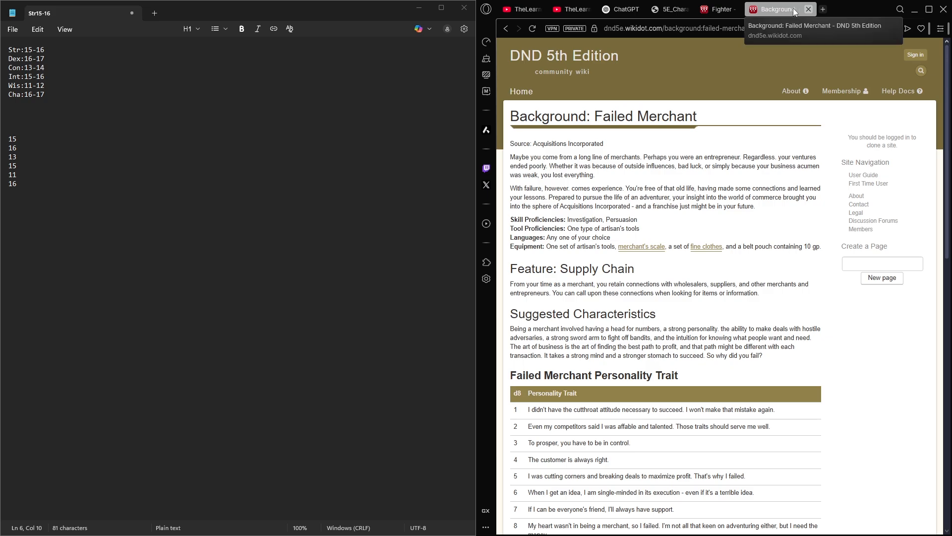
middle_click(793, 8)
- Check the hit dice and 1st-level hit point rules under Class Features on the Fighter page
scroll(750, 301, "down", 1)
left_click(750, 301)
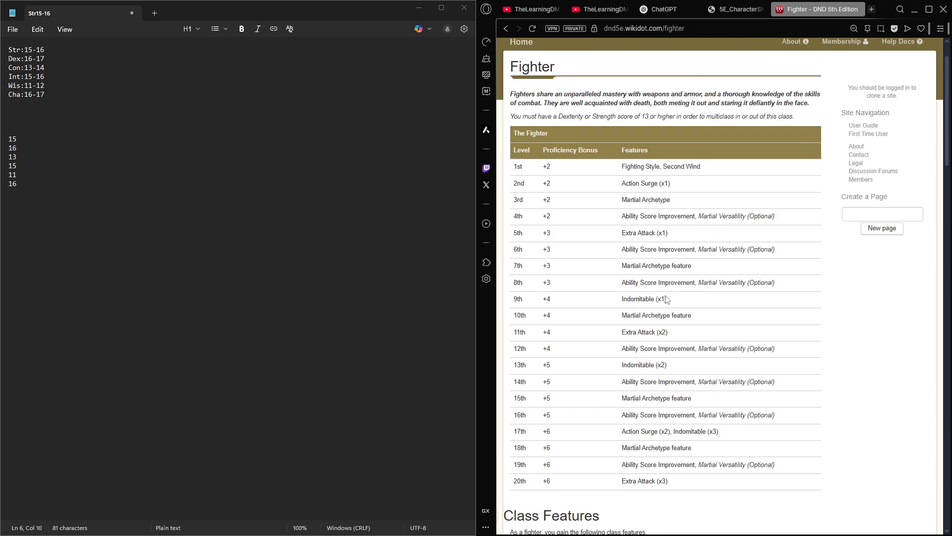
scroll(639, 183, "down", 7)
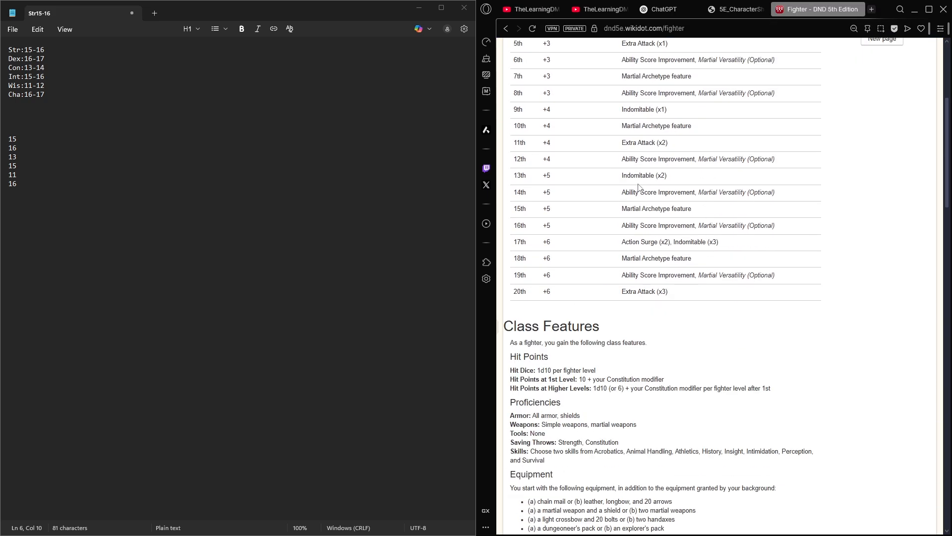
scroll(633, 206, "down", 1)
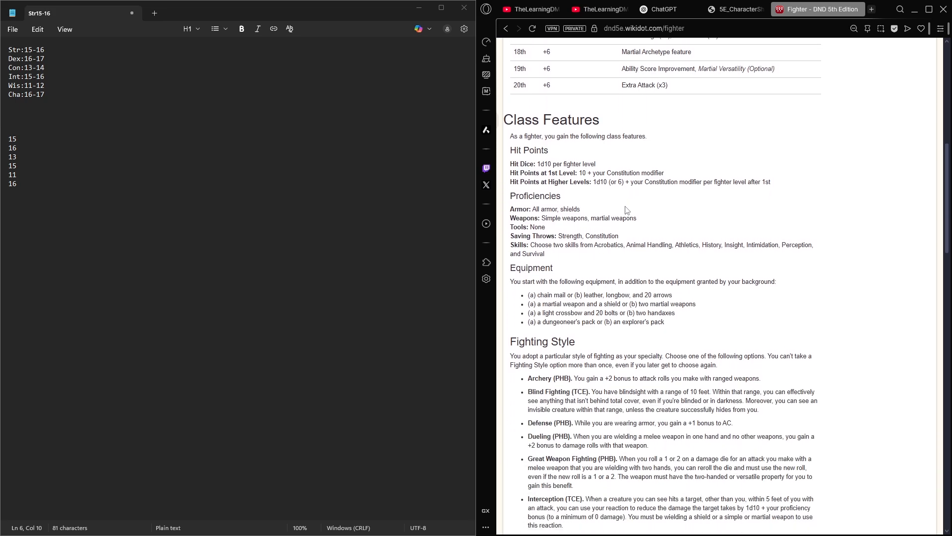
left_click_drag(510, 172, 584, 173)
left_click(591, 172)
left_click(538, 162)
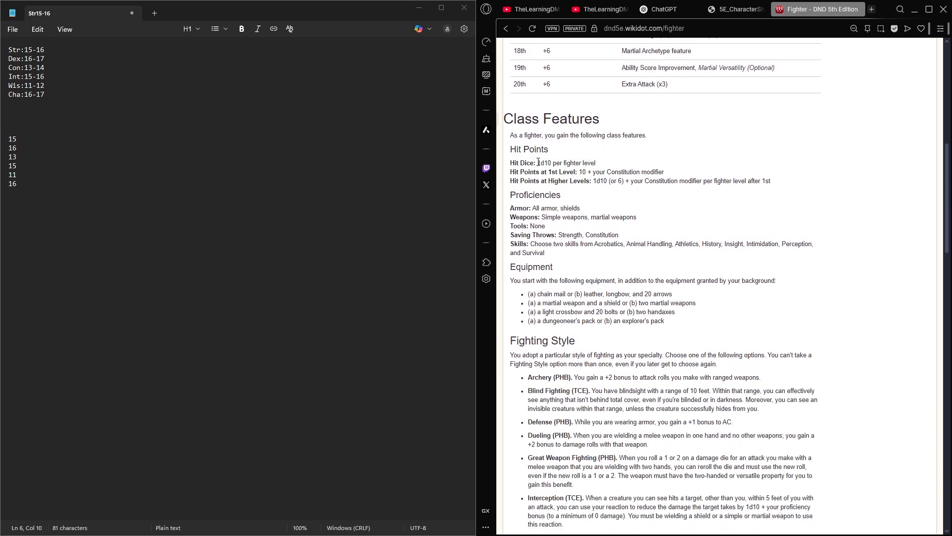
- Return to the character sheet and set both Current Hit Points and Hit Point Maximum to 12
left_click(739, 10)
scroll(711, 284, "left", 1)
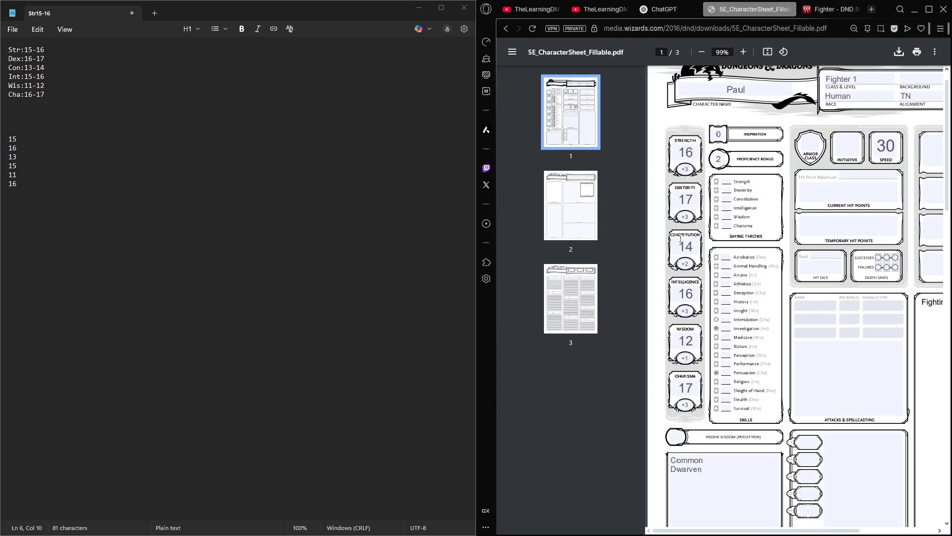
left_click(686, 263)
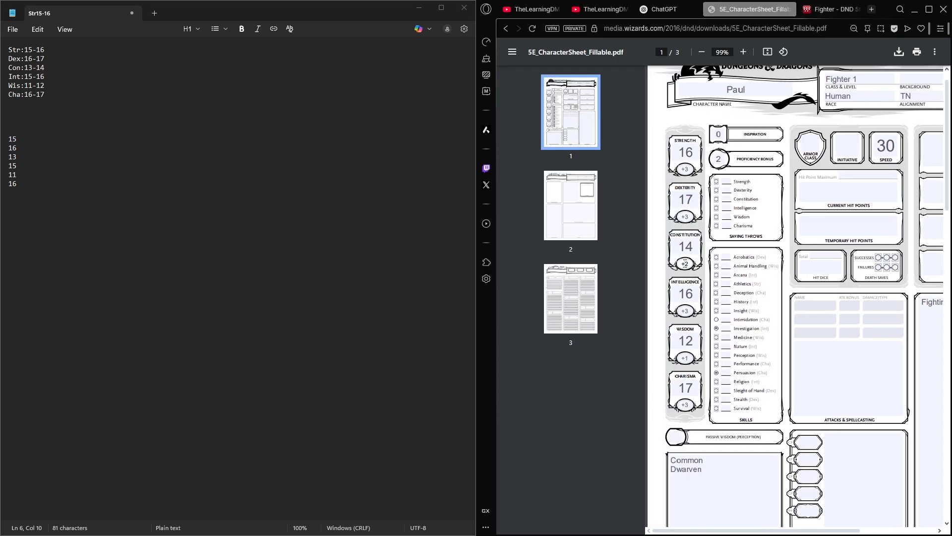
left_click(837, 187)
type("12")
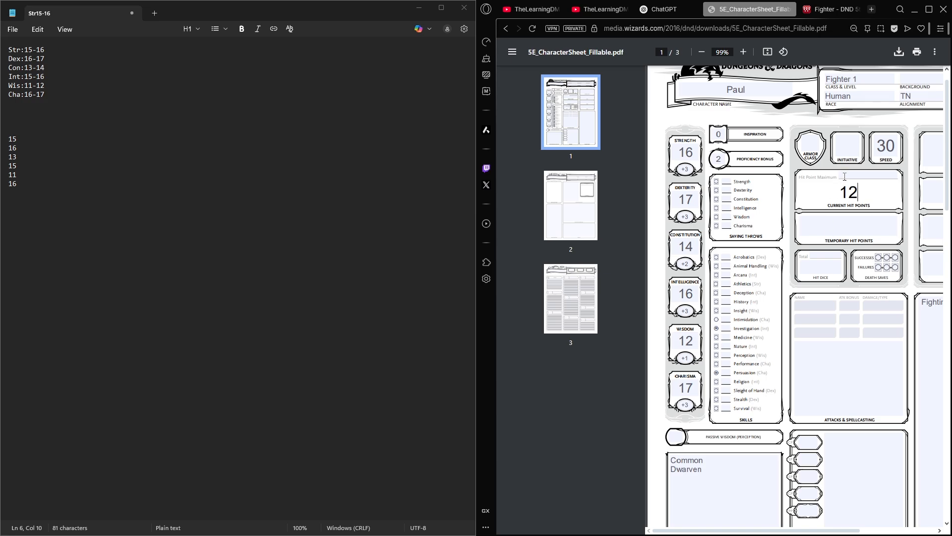
left_click(845, 177)
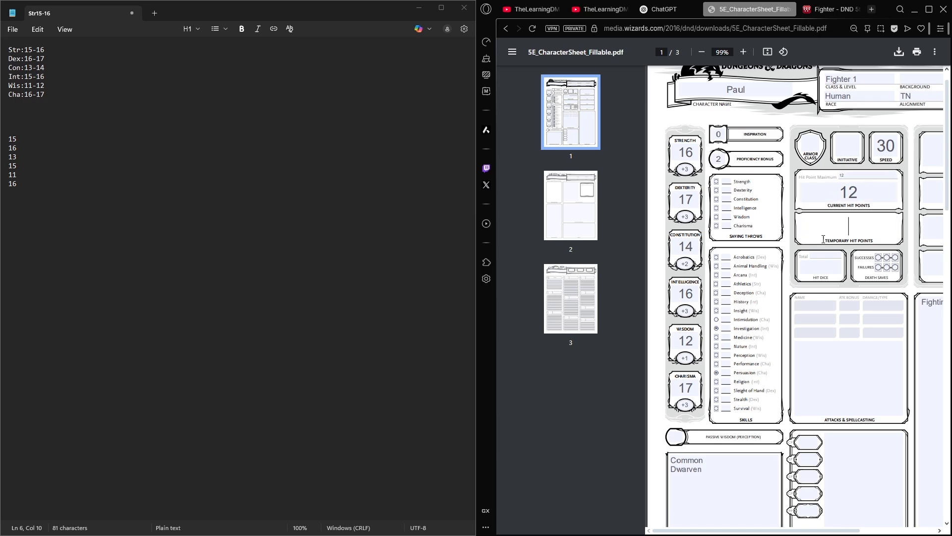
- Enter D10 as the Hit Dice type and 1 as the Hit Dice total
left_click(814, 257)
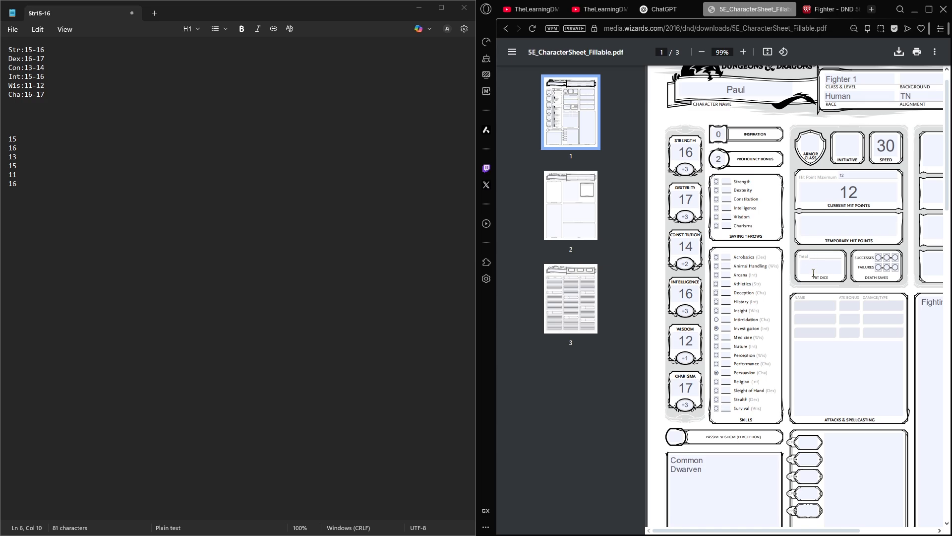
left_click(814, 272)
type("D10")
left_click(826, 254)
scroll(872, 253, "right", 3)
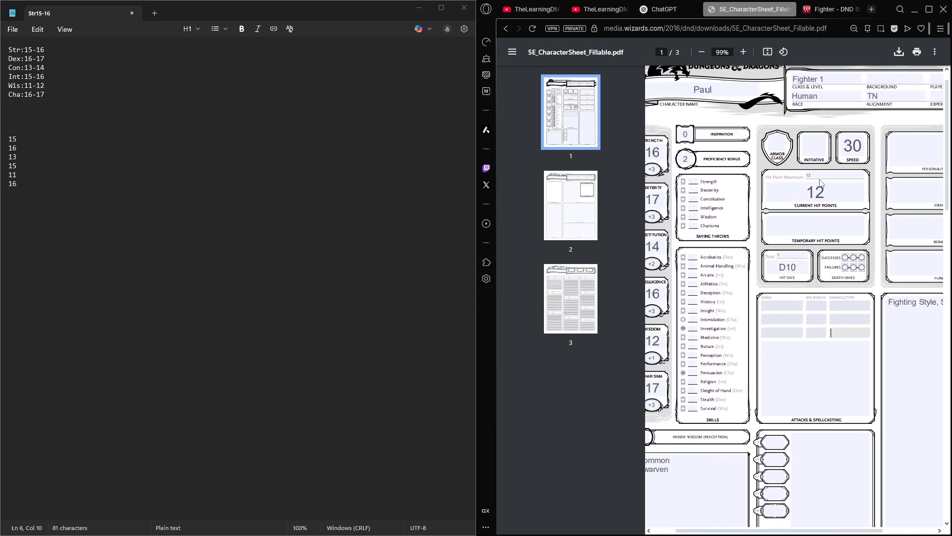
scroll(806, 219, "left", 2)
- Return to the Fighter page and check the class's armor and weapon proficiencies and starting equipment options
key("ctrl+Tab")
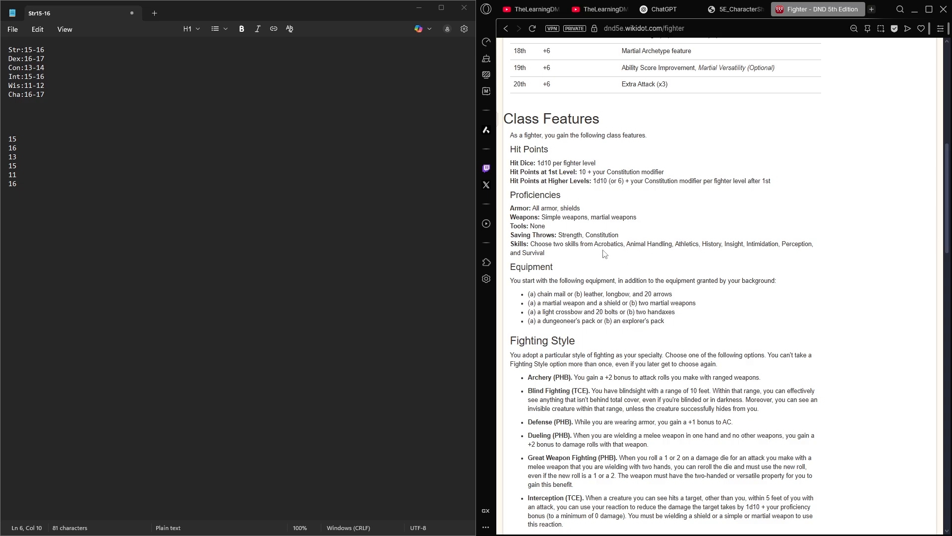
left_click_drag(534, 210, 614, 218)
left_click(559, 221)
left_click(603, 222)
scroll(581, 214, "down", 2)
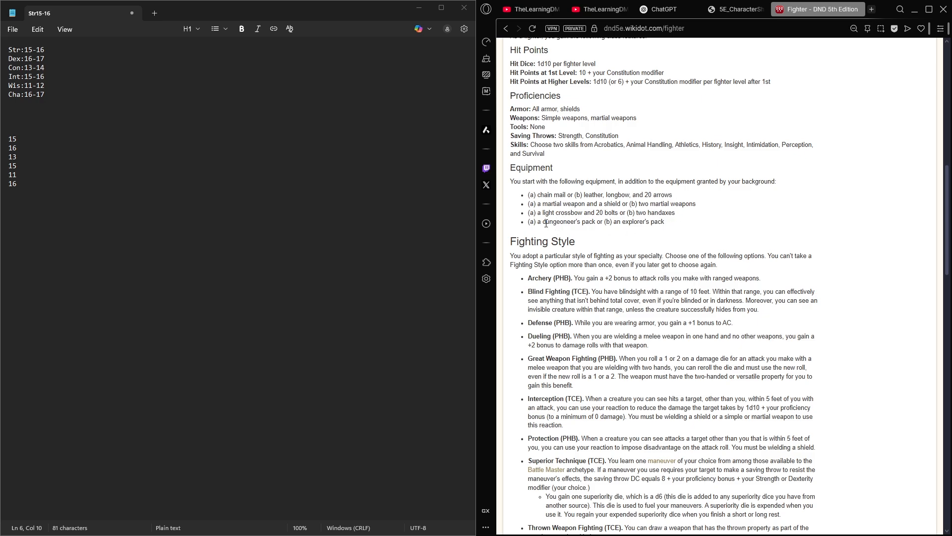
- Review the Fighter's saving throw proficiencies and the list of class skills to choose from
left_click_drag(665, 224, 600, 223)
left_click(602, 224)
scroll(602, 224, "up", 1)
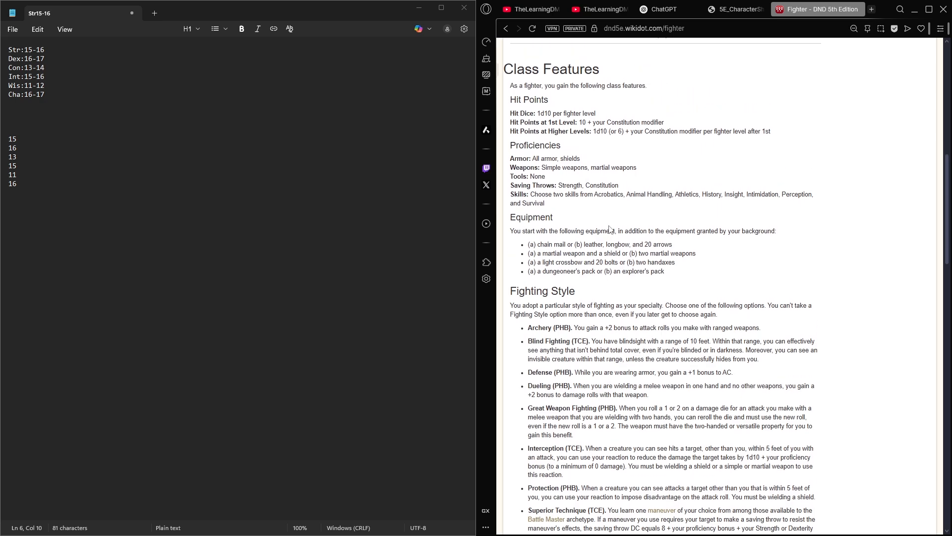
left_click_drag(511, 143, 548, 204)
left_click(590, 203)
left_click(510, 192)
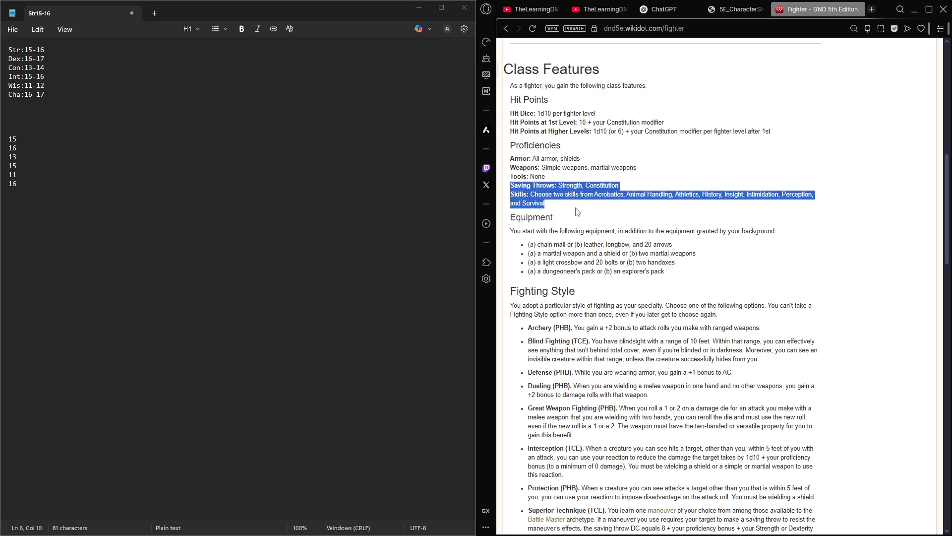
left_click(577, 212)
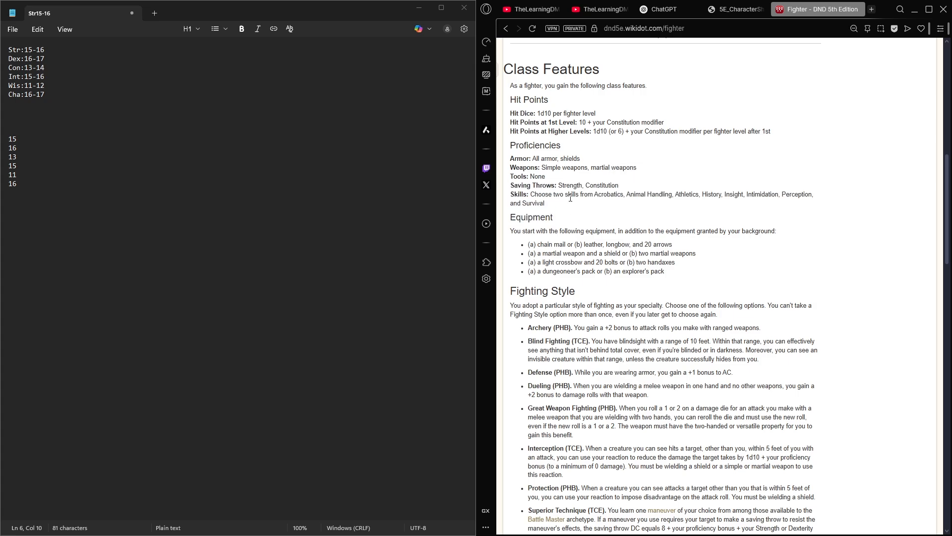
- On the character sheet, mark proficiency in the Strength and Constitution saving throws
left_click(660, 9)
left_click(739, 9)
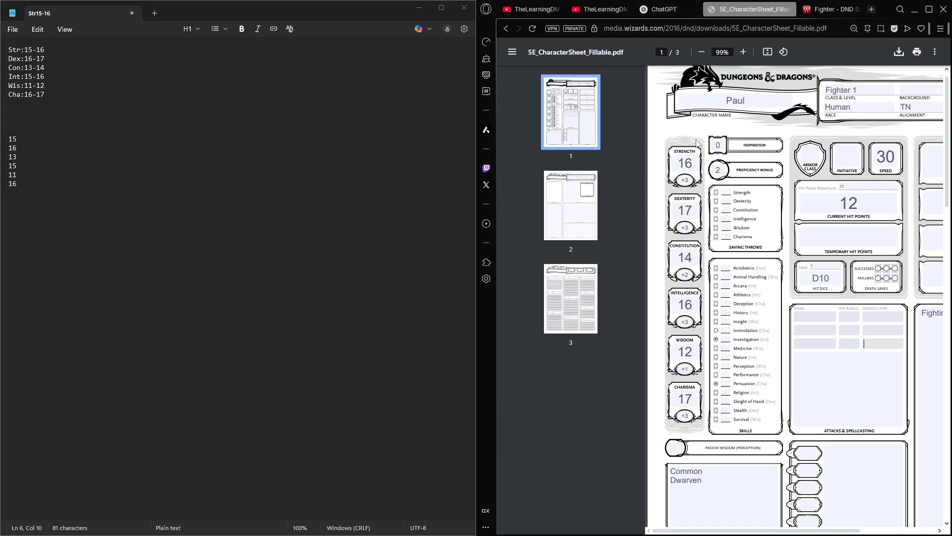
left_click(716, 192)
left_click(716, 210)
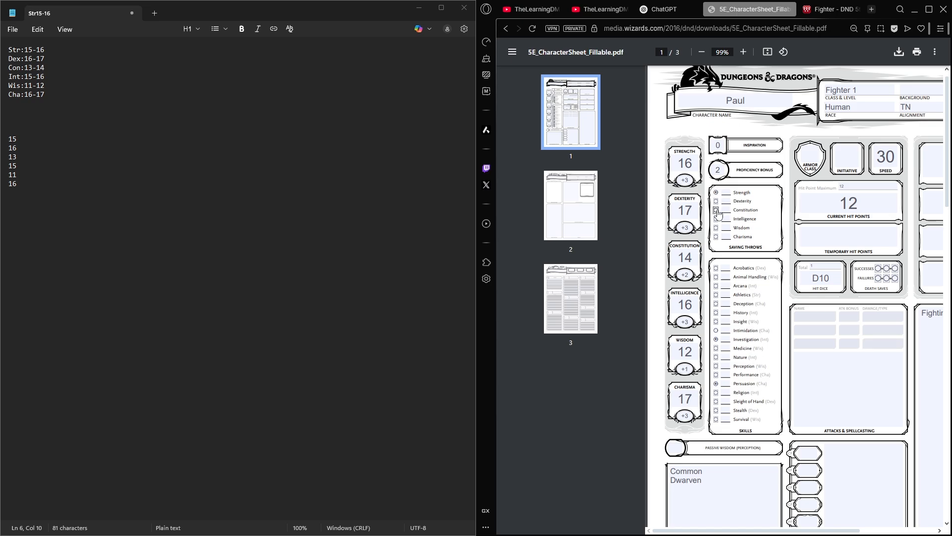
- Check the Fighter page's skill choices and mark Athletics and Perception as proficient skills on the character sheet
left_click(832, 11)
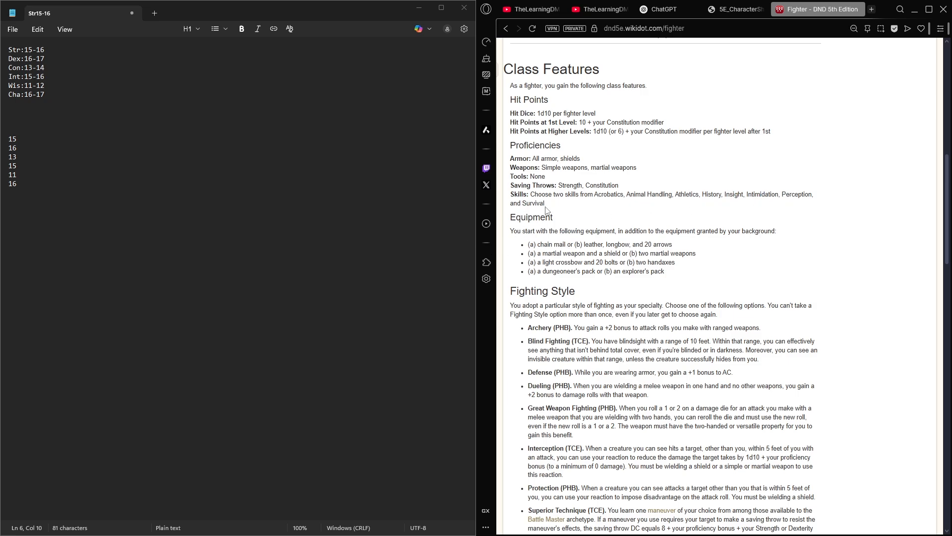
double_click(804, 195)
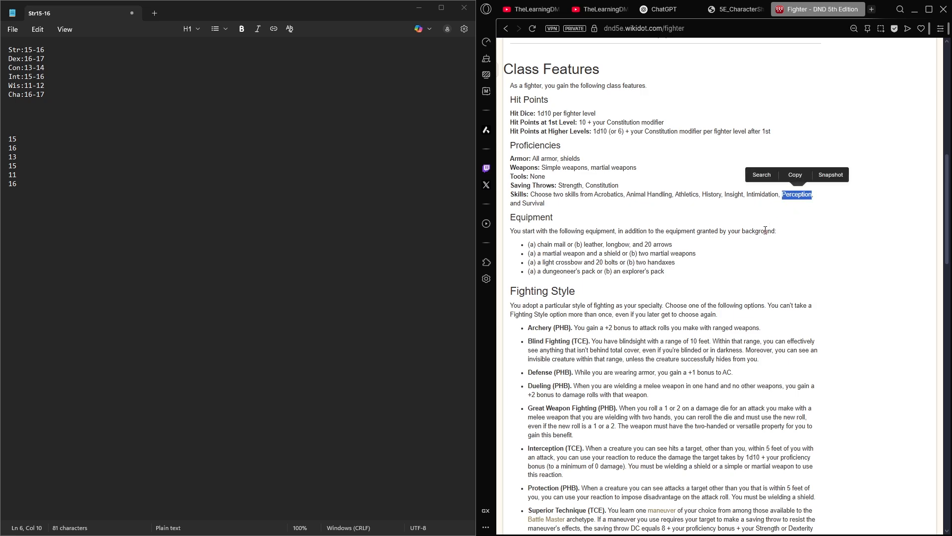
left_click(764, 231)
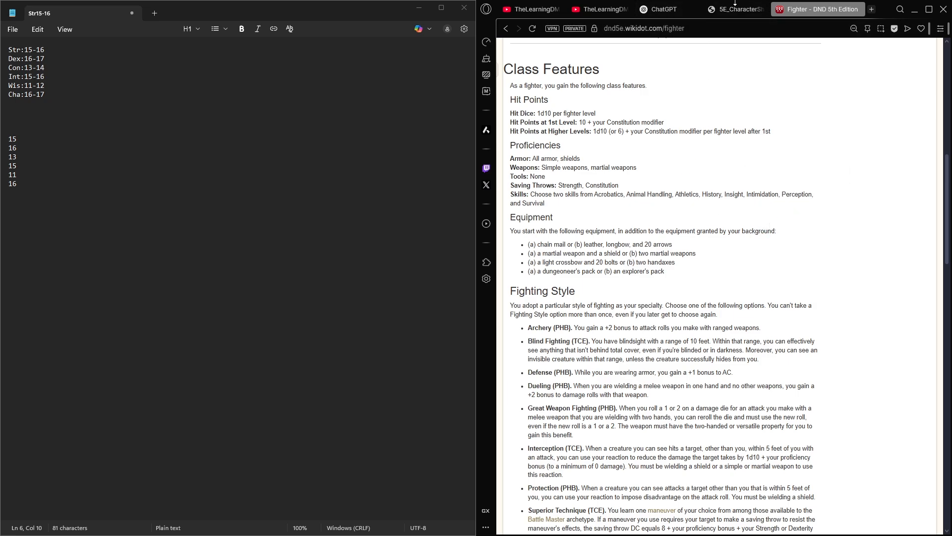
left_click(739, 9)
left_click(821, 9)
left_click(738, 9)
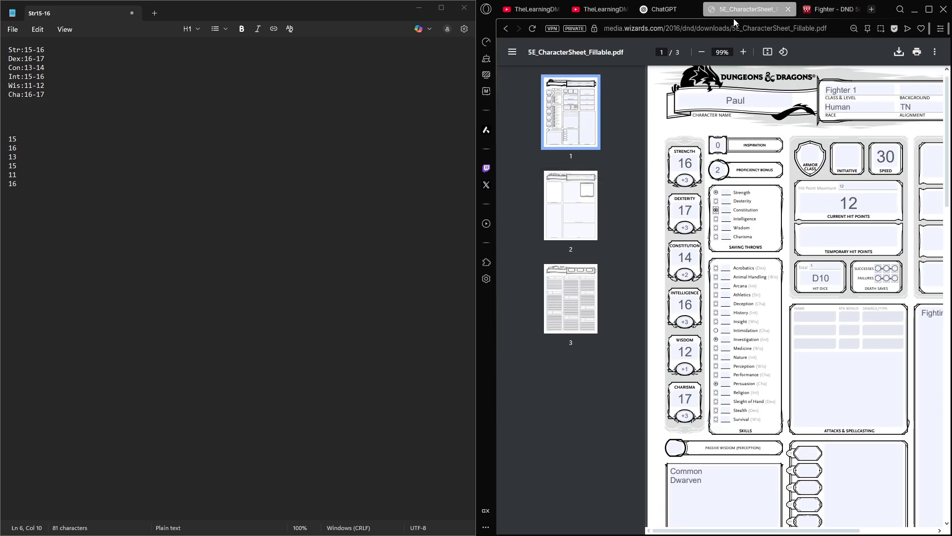
left_click(715, 295)
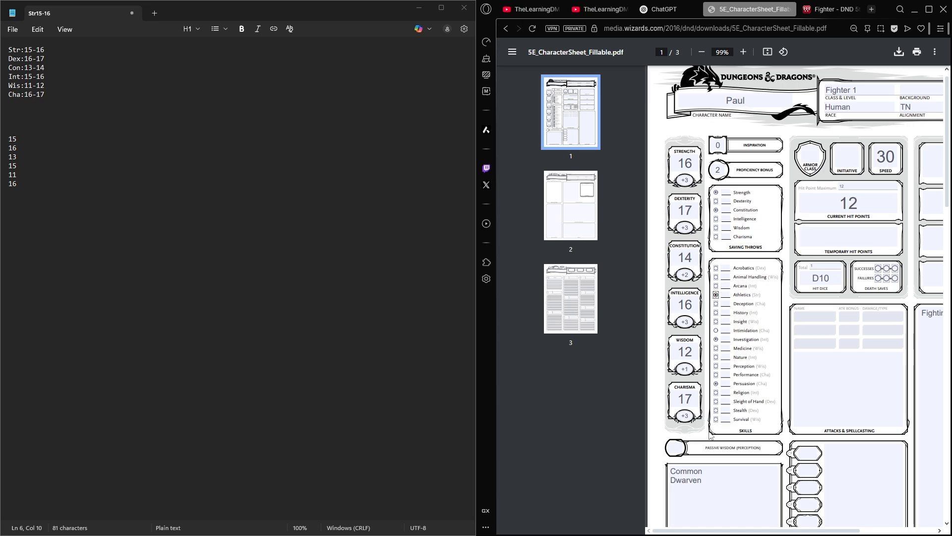
left_click(717, 368)
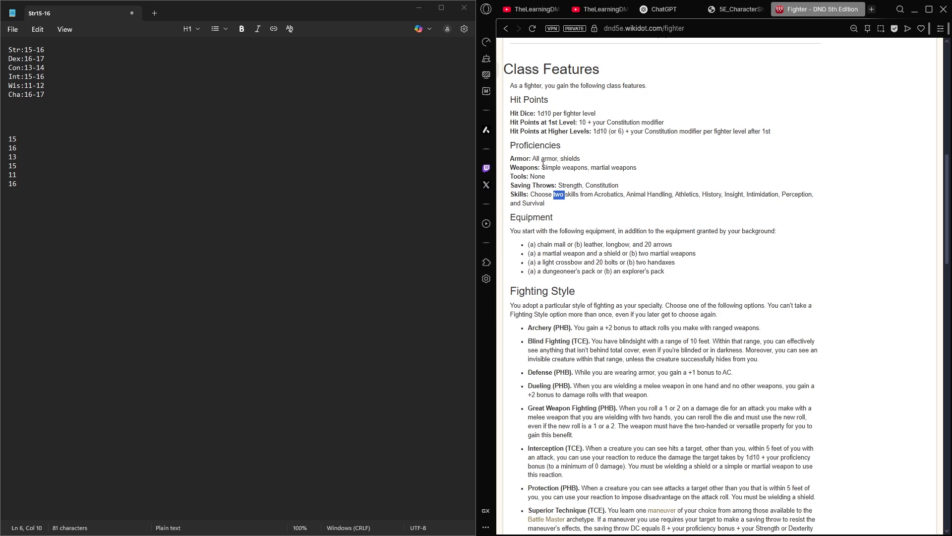
- Check the Fighter's weapon, armor and shield proficiencies in the Proficiencies section of the Fighter page
scroll(639, 297, "down", 1)
left_click_drag(637, 119, 490, 113)
left_click(550, 130)
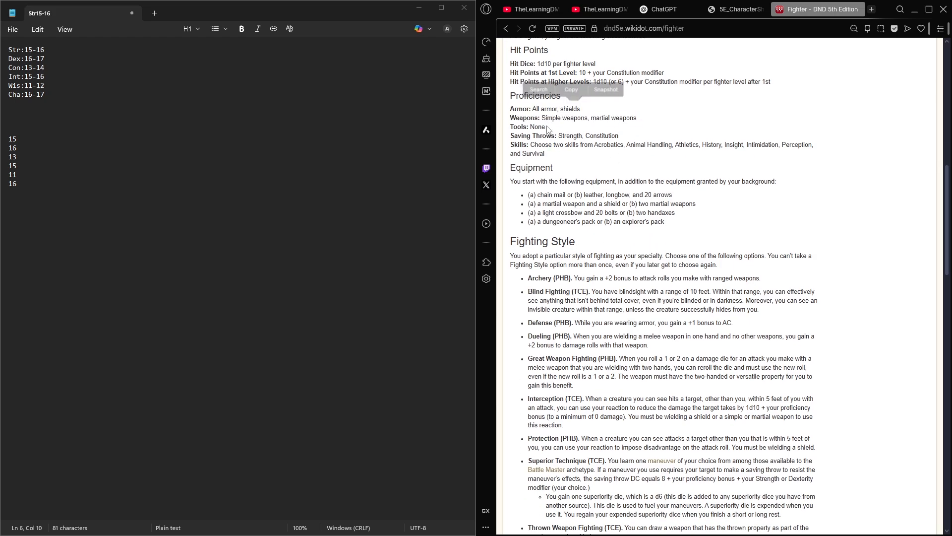
left_click_drag(573, 110, 553, 112)
left_click(553, 124)
scroll(570, 83, "down", 1)
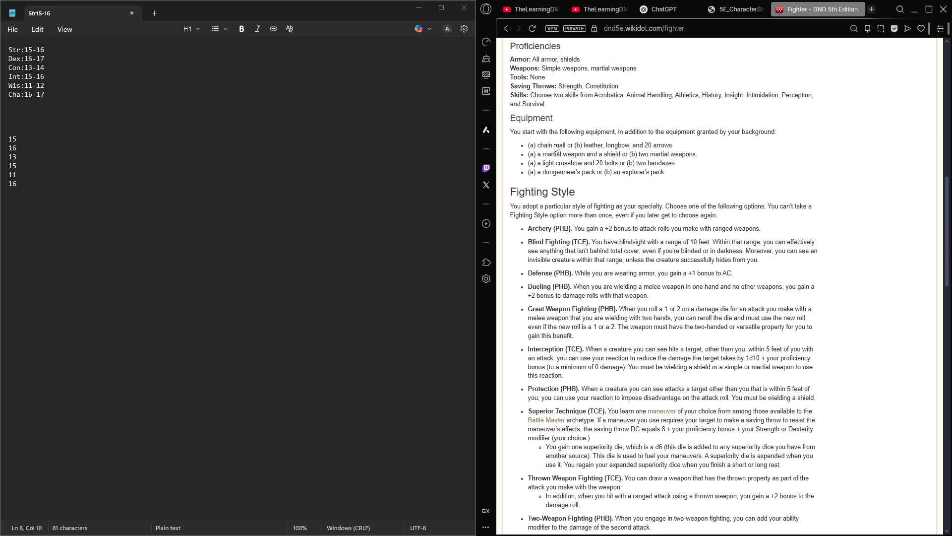
- Compare the Fighting Style options gained at 1st level and examine the Defense style's armor bonus
scroll(532, 202, "down", 1)
scroll(545, 201, "down", 2)
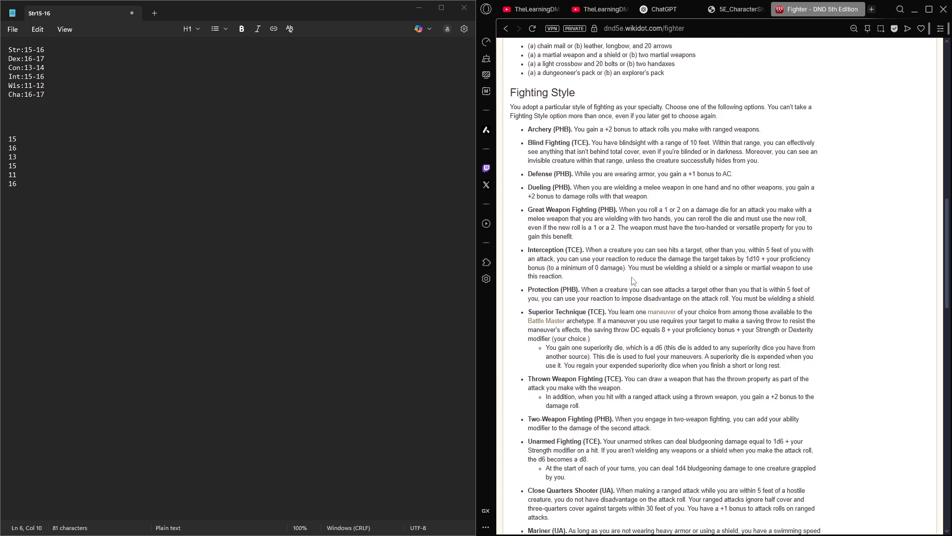
scroll(633, 282, "up", 10)
double_click(649, 116)
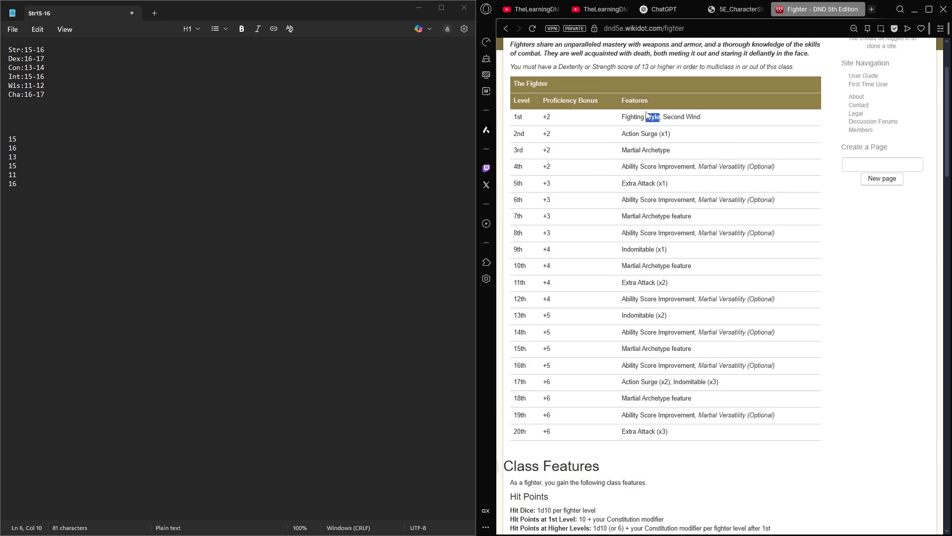
scroll(649, 114, "down", 20)
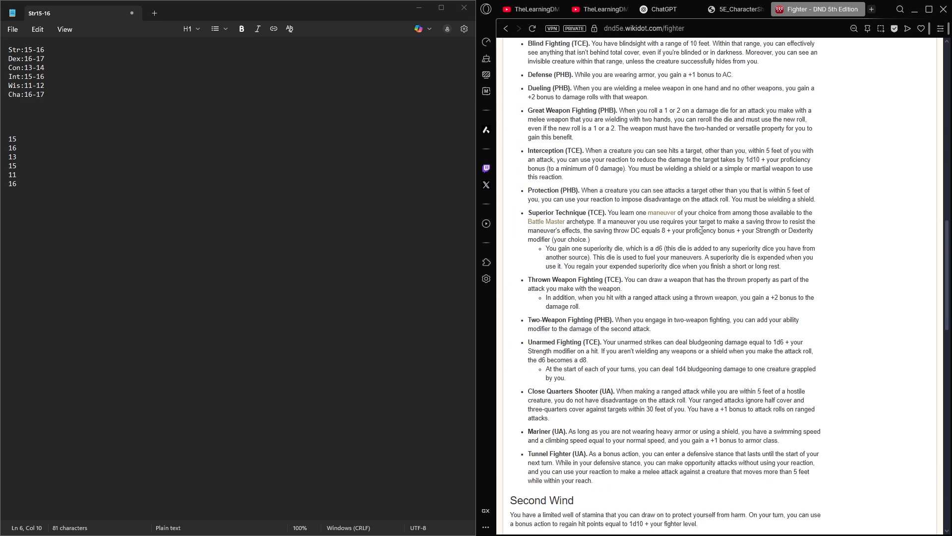
scroll(738, 203, "up", 1)
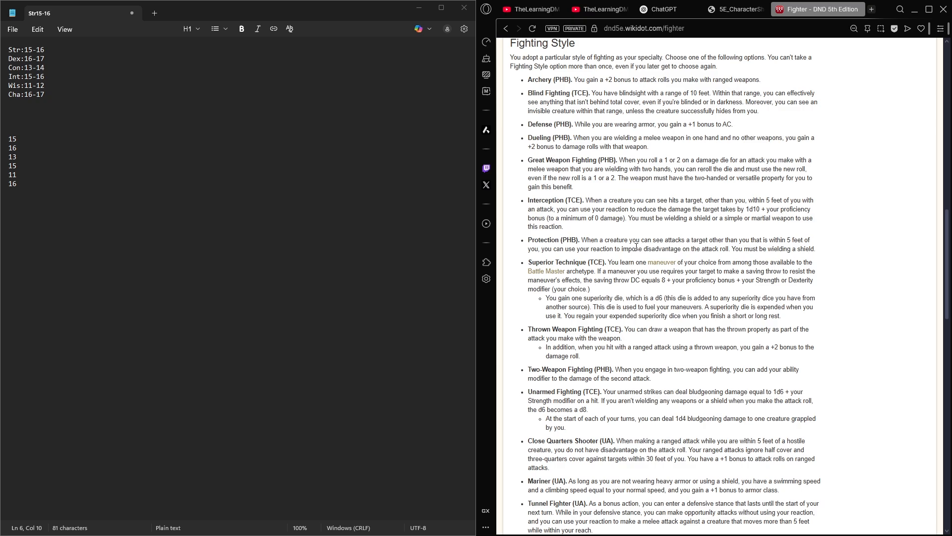
double_click(541, 124)
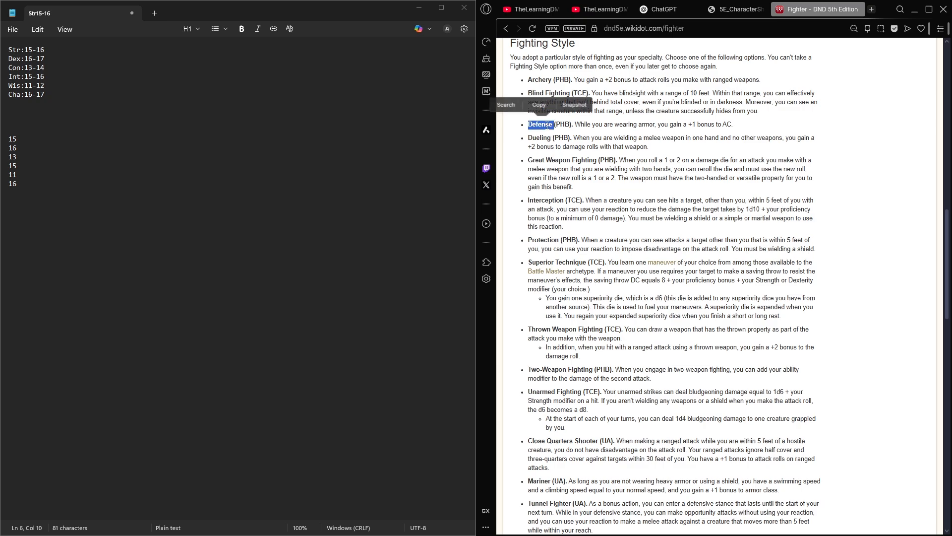
double_click(646, 124)
left_click(727, 125)
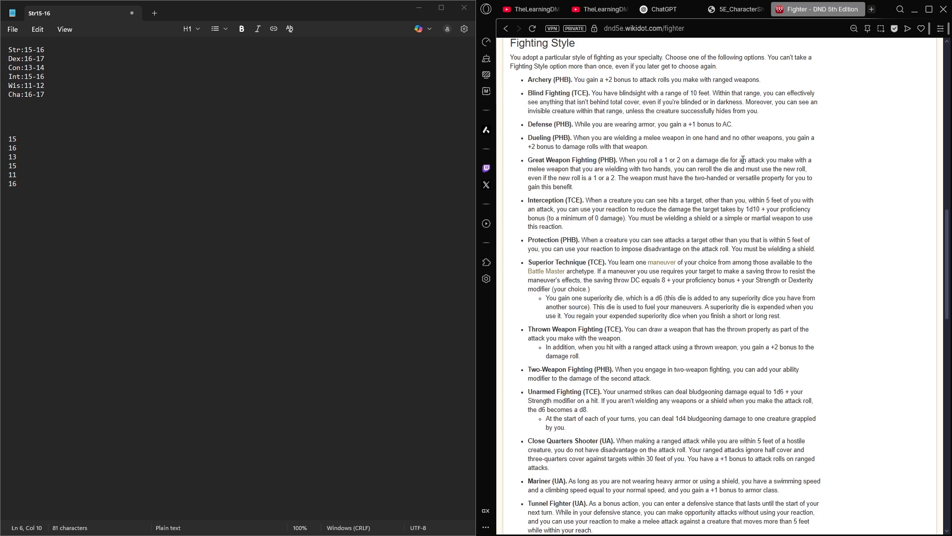
double_click(540, 125)
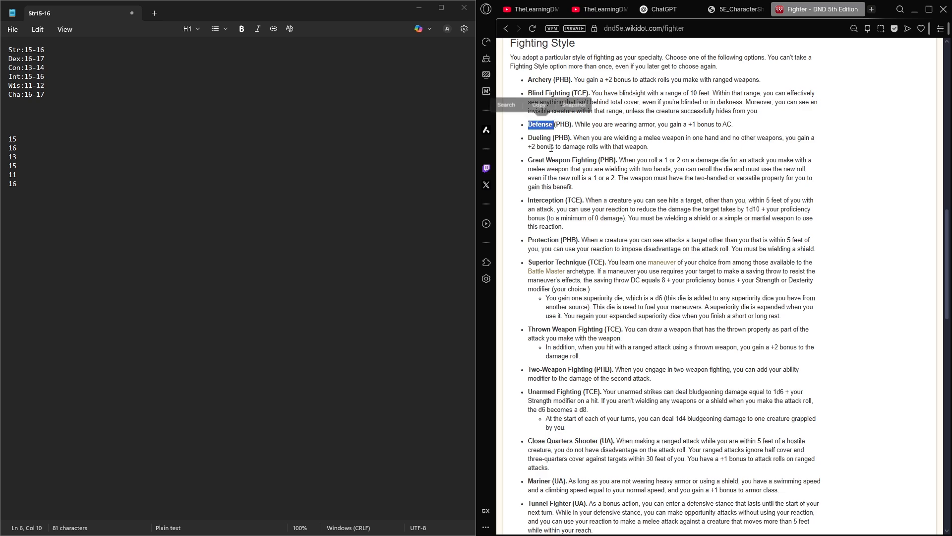
left_click(680, 153)
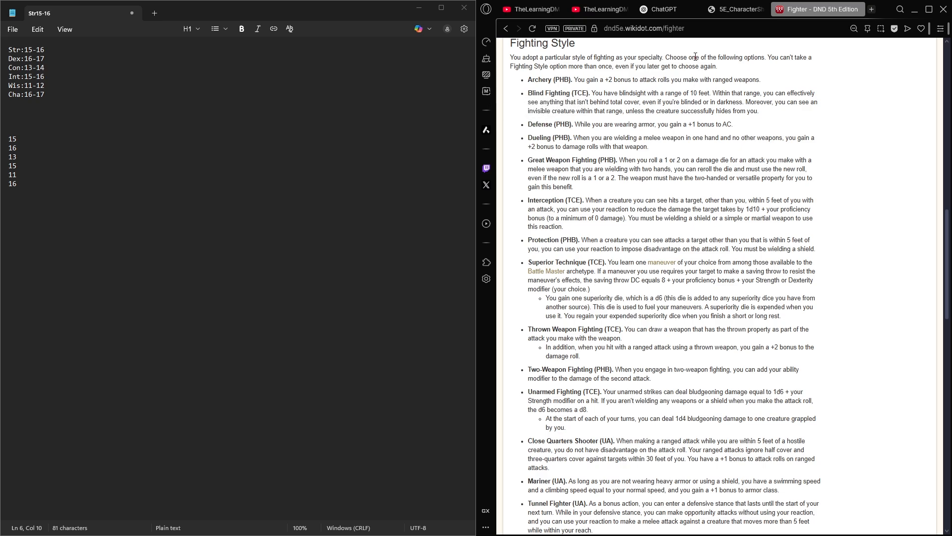
- In the sheet's features box, change the Fighting Style entry to "Fighting Style - Defense +1ac" with Second Wind on its own line
left_click(650, 10)
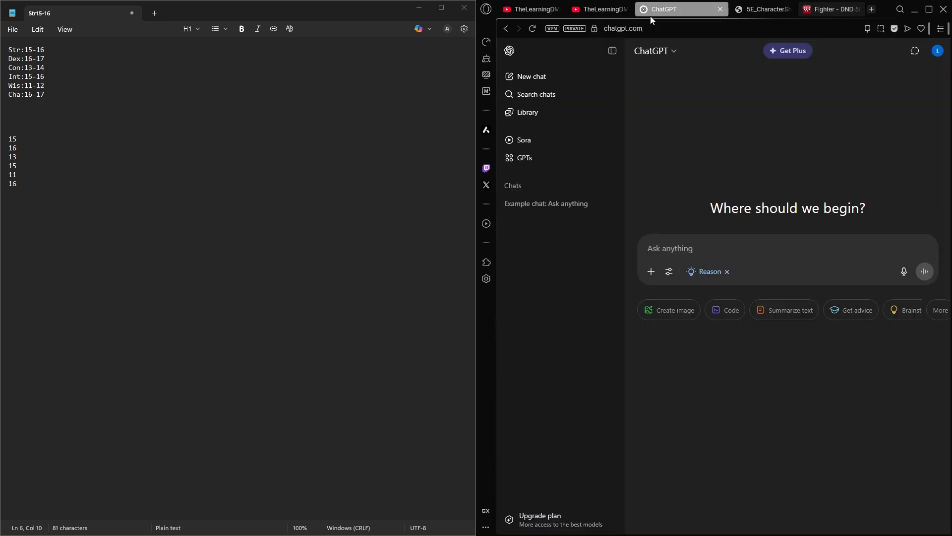
left_click(741, 10)
scroll(838, 198, "right", 3)
left_click(868, 338)
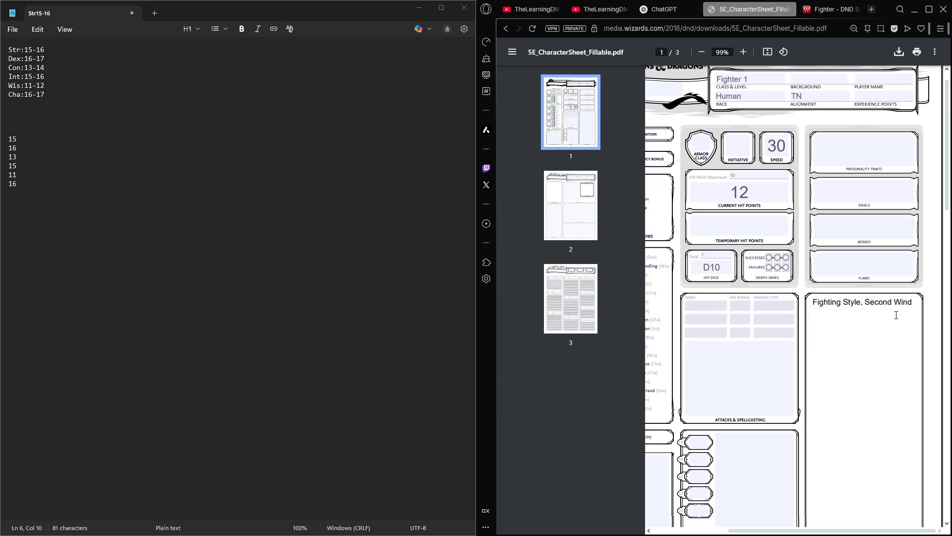
key("Return")
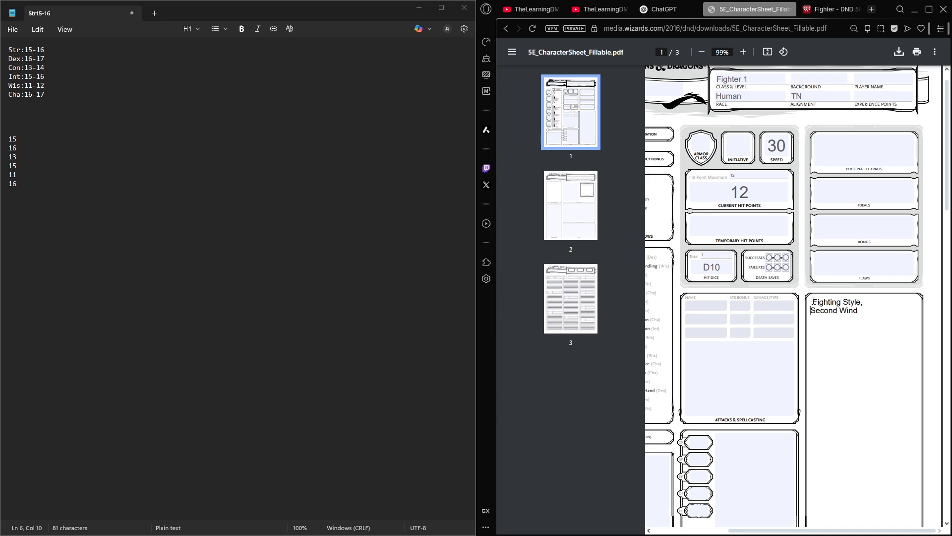
key("BackSpace")
key("BackSpace")
type("/")
type("Defense ")
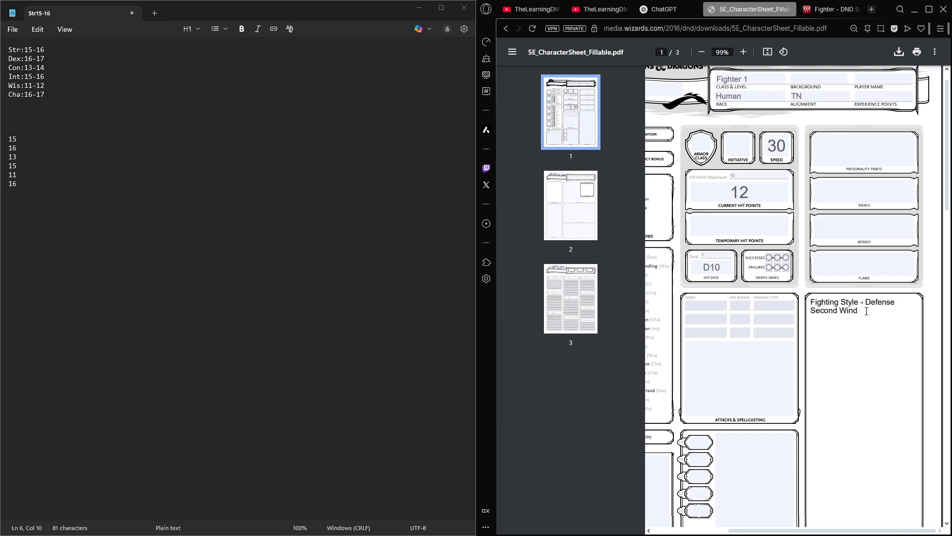
type("+1ac")
- Go back to the Fighter page and check the class features and starting equipment options against the sheet's empty Armor Class
scroll(867, 332, "left", 3)
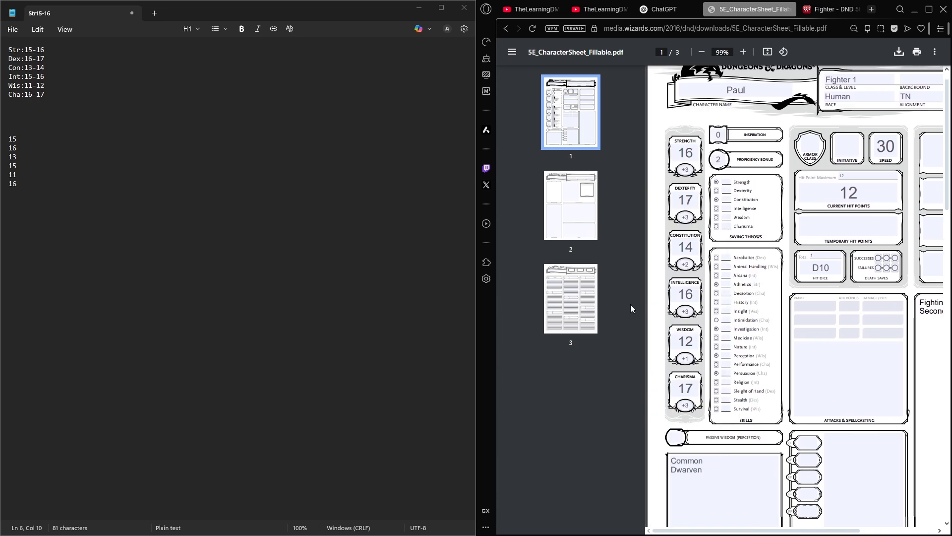
left_click(824, 9)
scroll(718, 235, "down", 6)
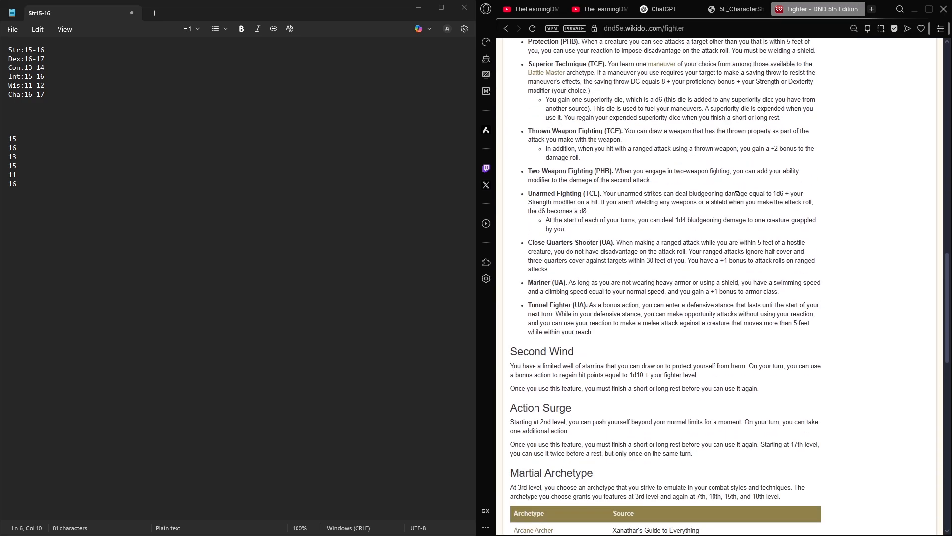
scroll(717, 234, "up", 7)
left_click(731, 9)
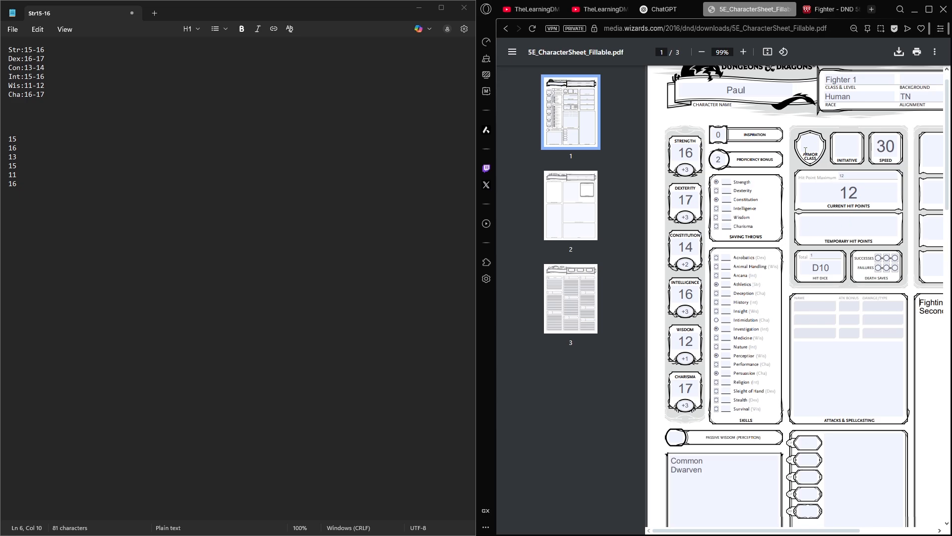
left_click(825, 12)
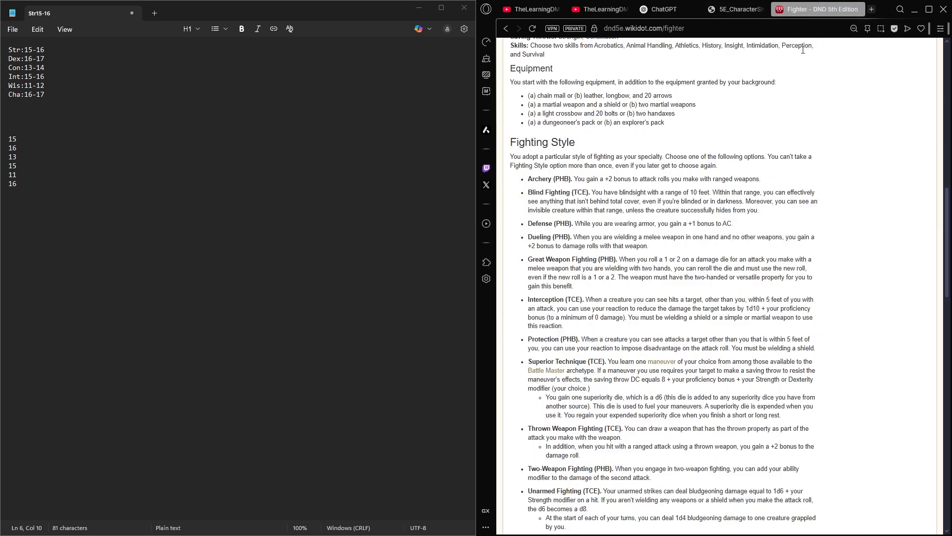
scroll(597, 213, "up", 1)
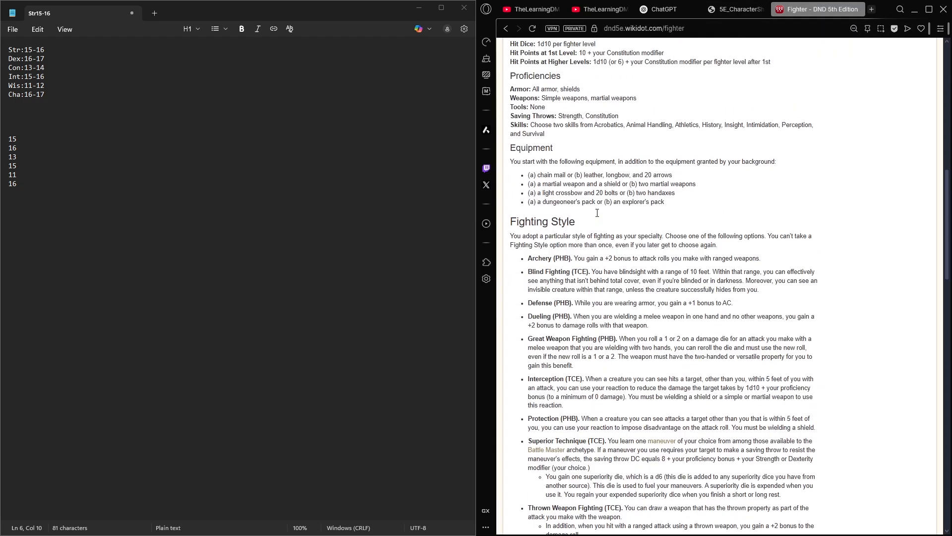
- Search the web for "chain mail 5e" in a new tab and check the armor's AC on the Roll20 page
left_click_drag(538, 172, 568, 175)
key("ctrl+c")
key("ctrl+t")
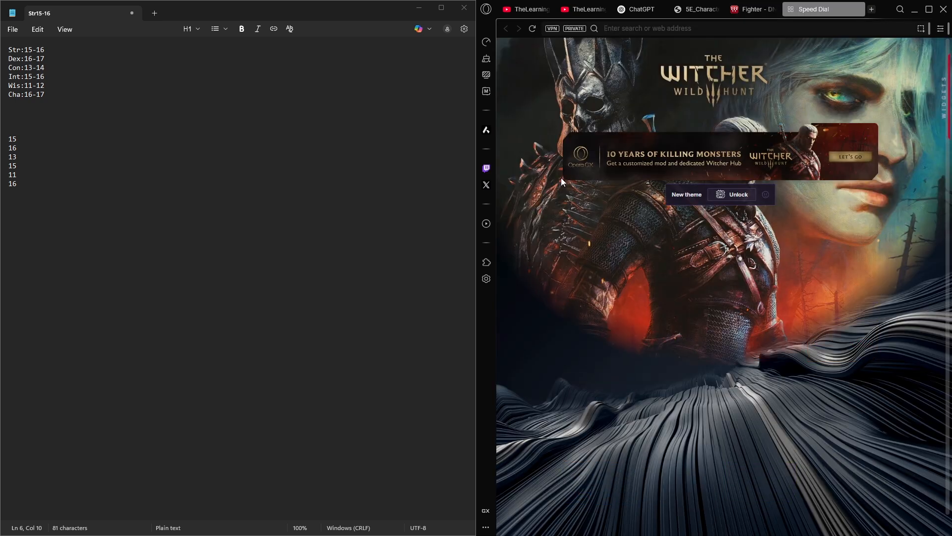
key("ctrl+v")
type("5e")
key("Return")
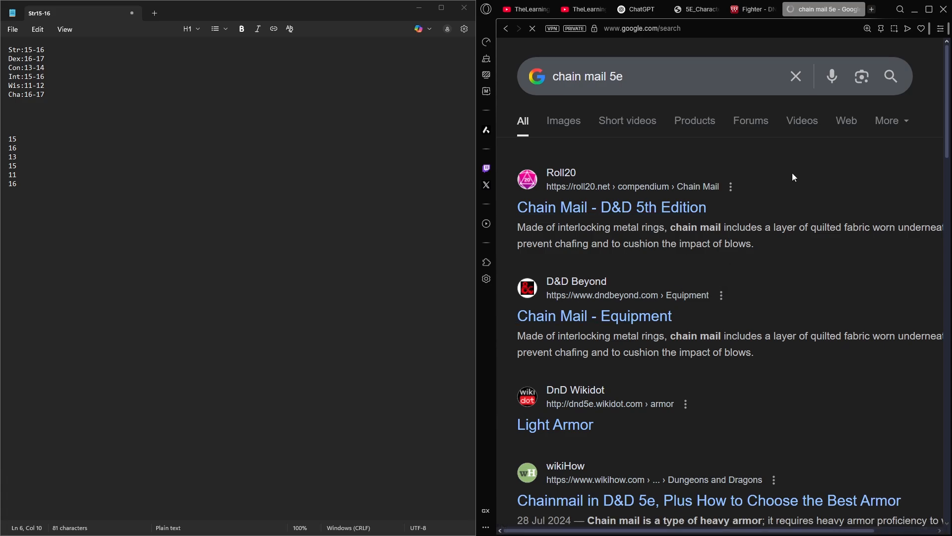
left_click(688, 184)
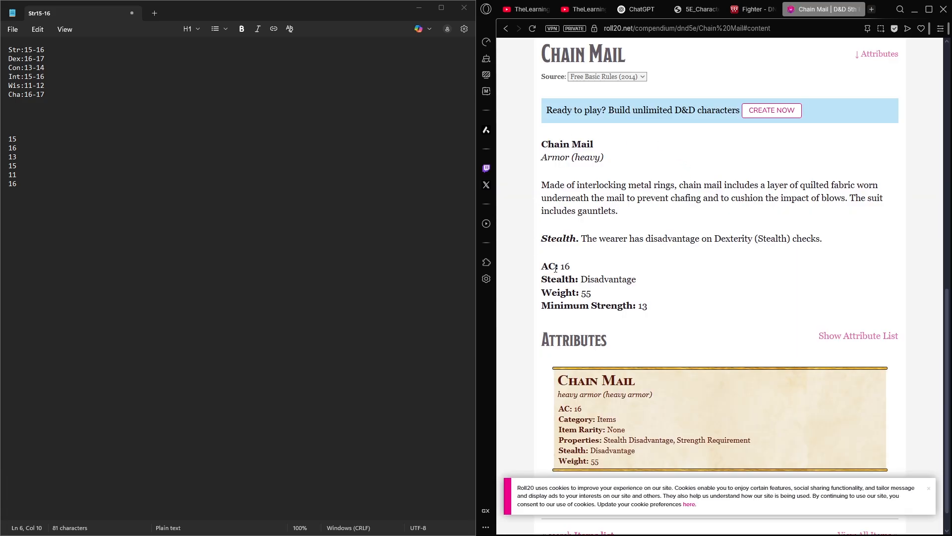
left_click_drag(575, 269, 544, 275)
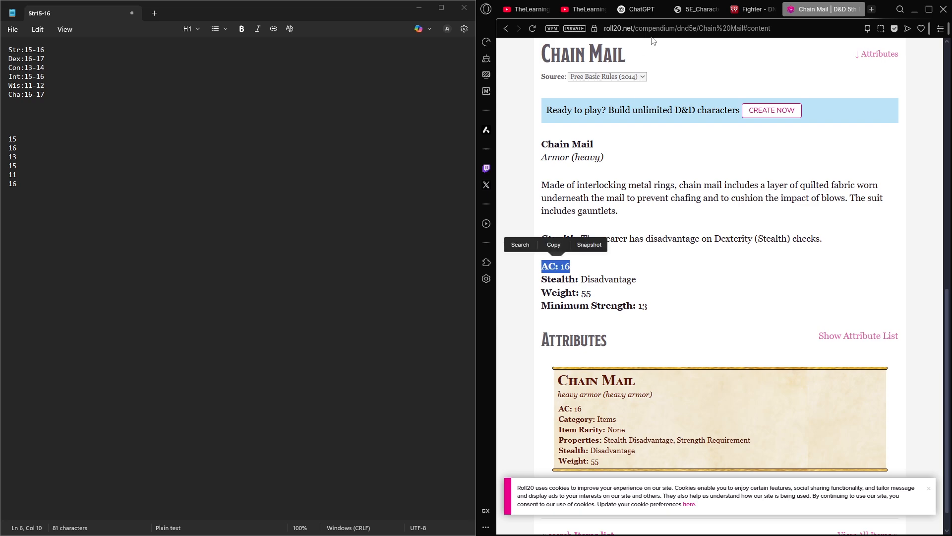
- Return to the character sheet and set the Armor Class to 16
left_click(697, 9)
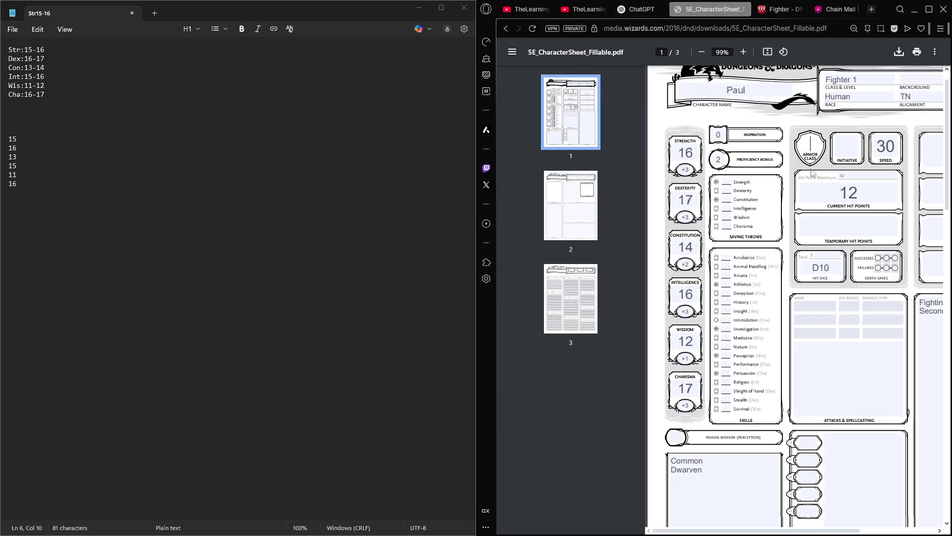
type("16")
scroll(822, 246, "right", 2)
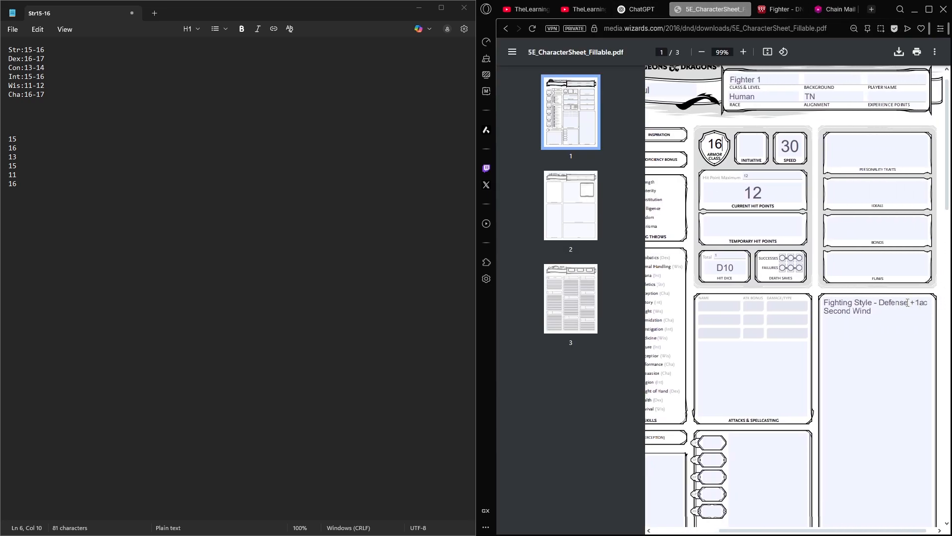
- Change the Armor Class on the character sheet to 17
left_click_drag(719, 147, 724, 148)
type("7")
- Add "Chainmail" on a new line below Fine Clothes in the sheet's Treasure box
scroll(803, 281, "left", 2)
scroll(843, 205, "down", 4)
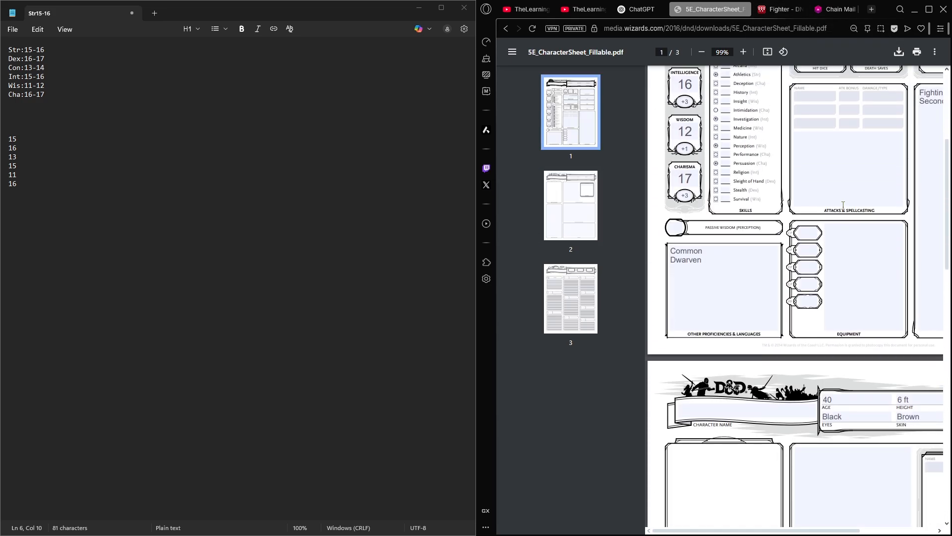
scroll(843, 205, "down", 4)
scroll(841, 244, "up", 3)
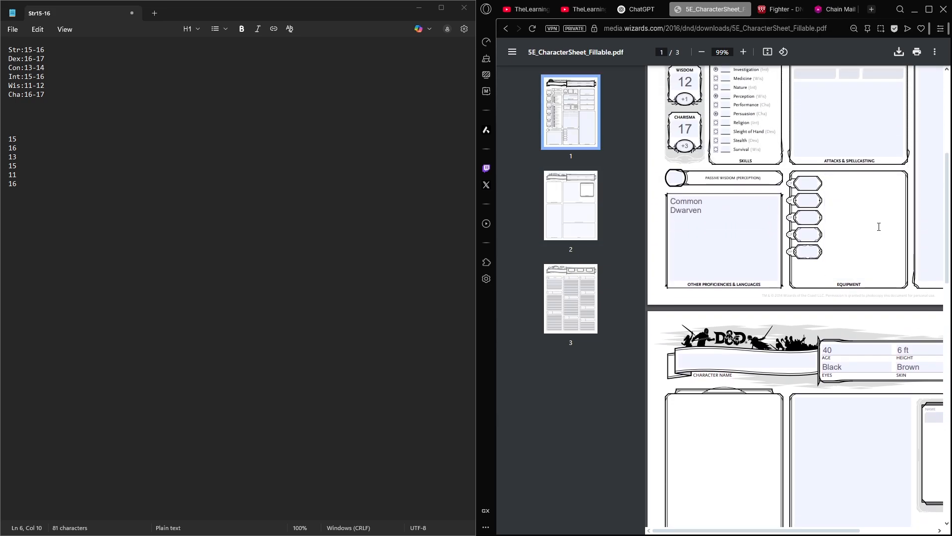
scroll(878, 226, "down", 6)
left_click(832, 407)
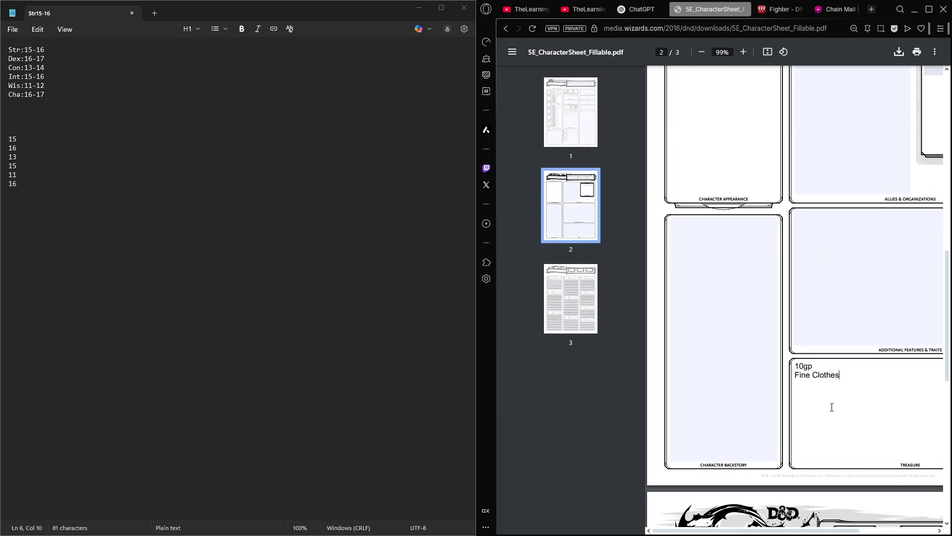
scroll(863, 386, "right", 3)
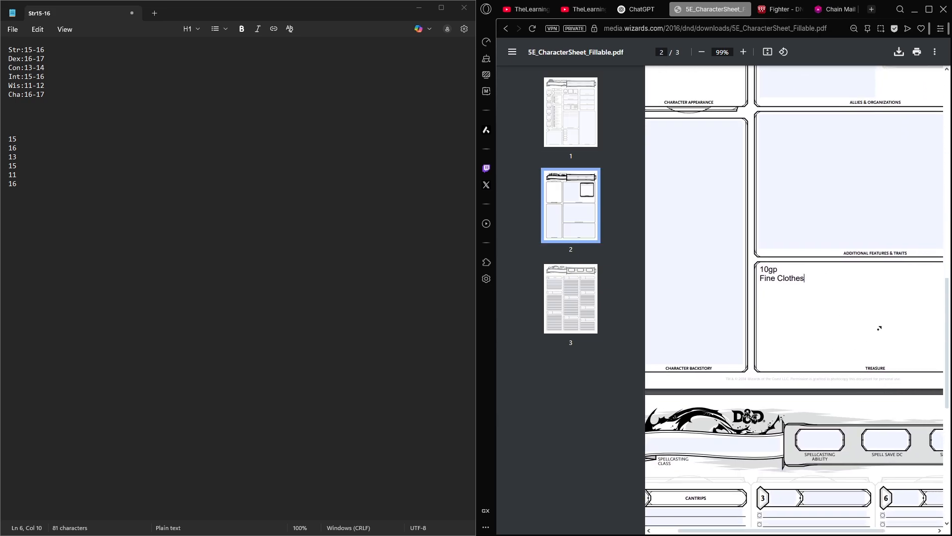
key("Return")
type("Chainmail")
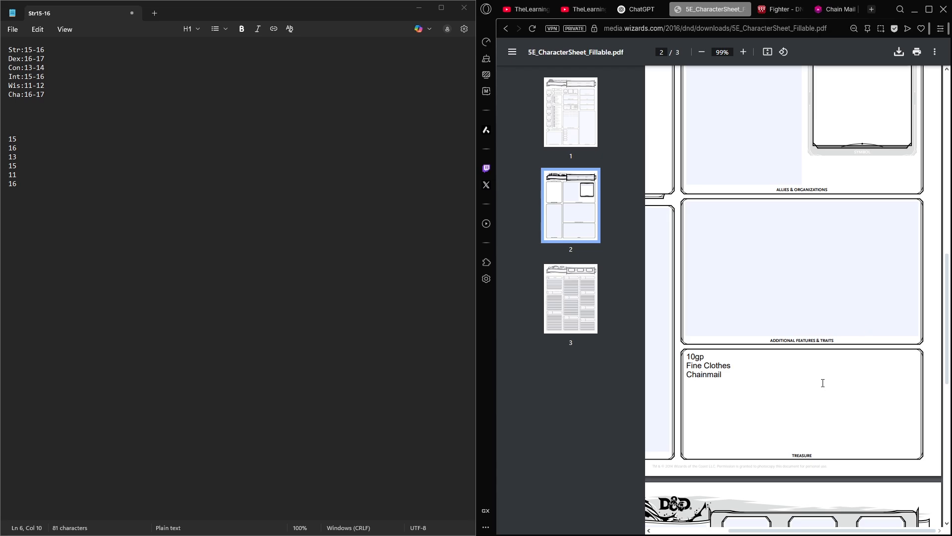
- Go back to the Fighter page and read the starting equipment options and the Fighting Style section
scroll(823, 383, "up", 20)
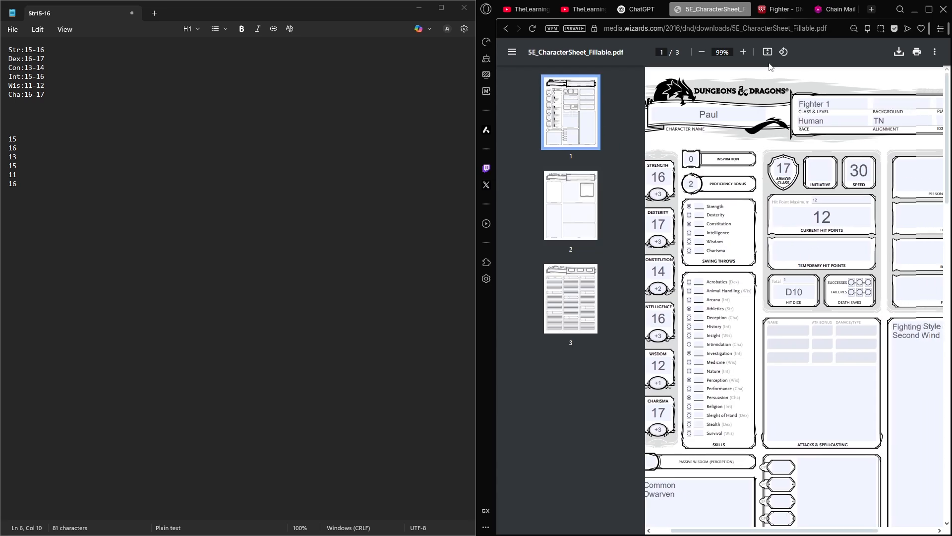
left_click(766, 10)
left_click(638, 245)
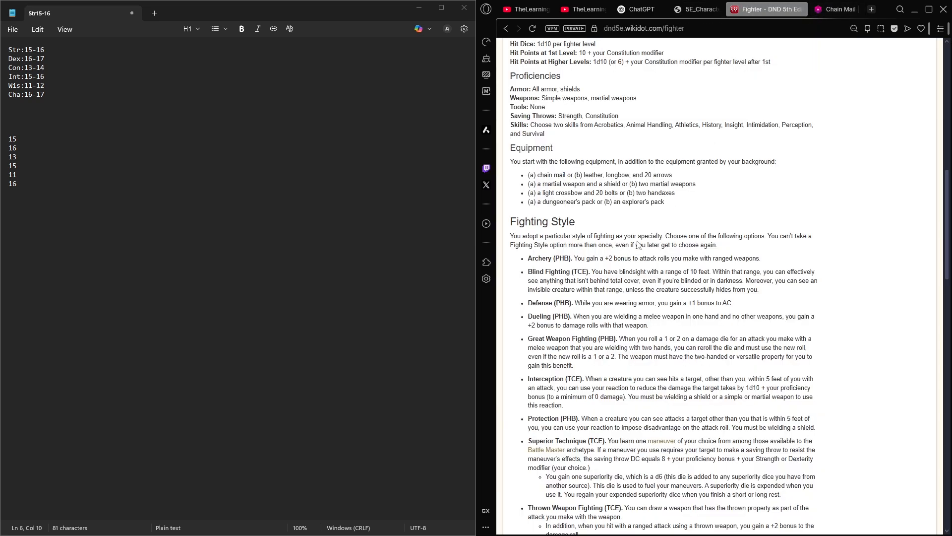
scroll(563, 86, "down", 5)
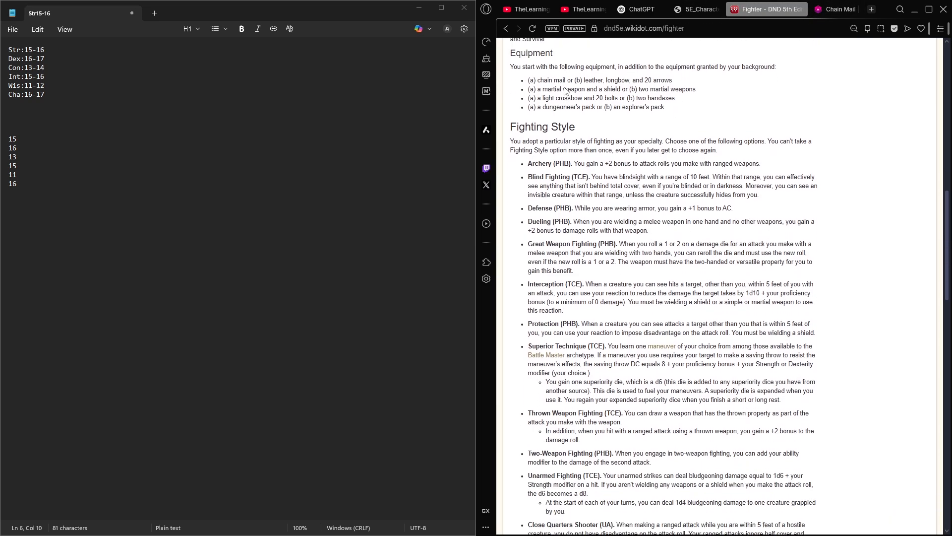
scroll(563, 87, "up", 3)
left_click_drag(511, 122, 816, 403)
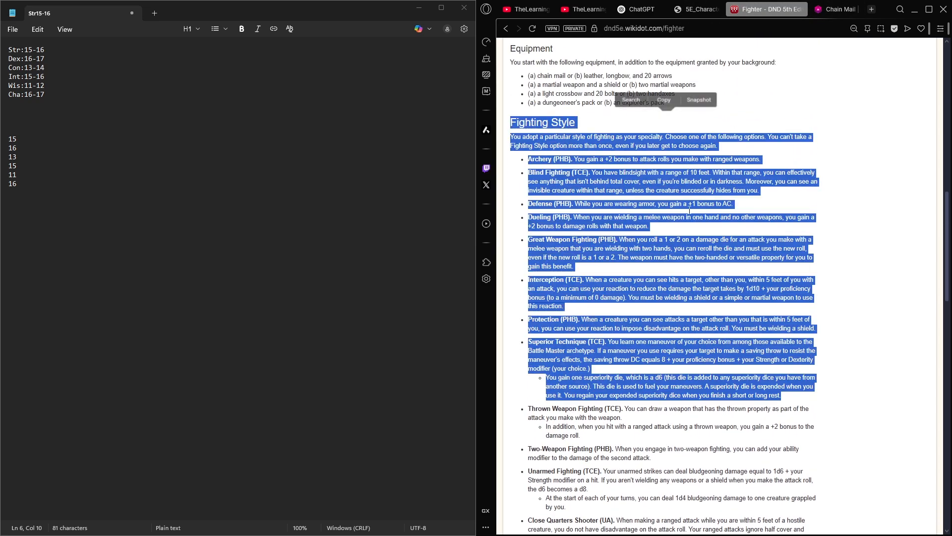
left_click(579, 136)
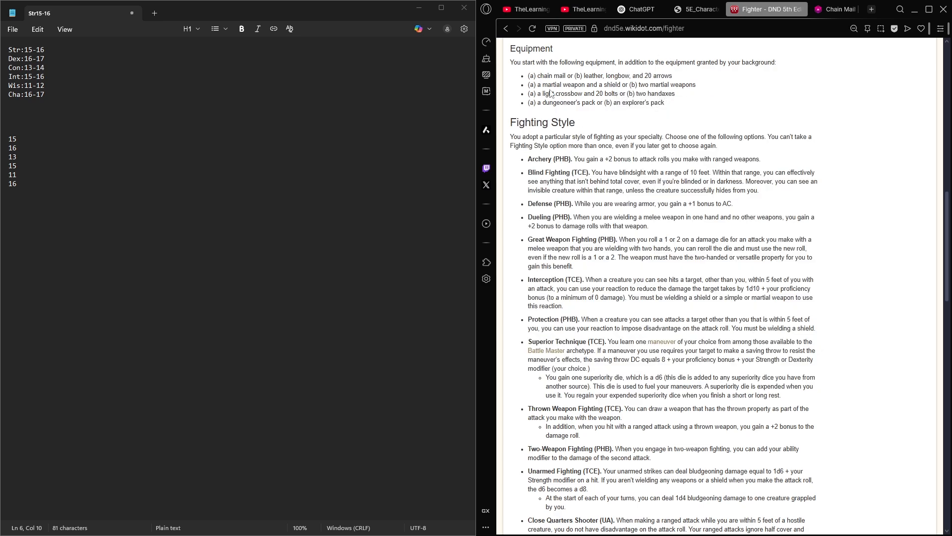
- Enter "Longsword" and "Xbow" as the first two names under Attacks & Spellcasting, checking the weapon options on the Fighter page
left_click(713, 4)
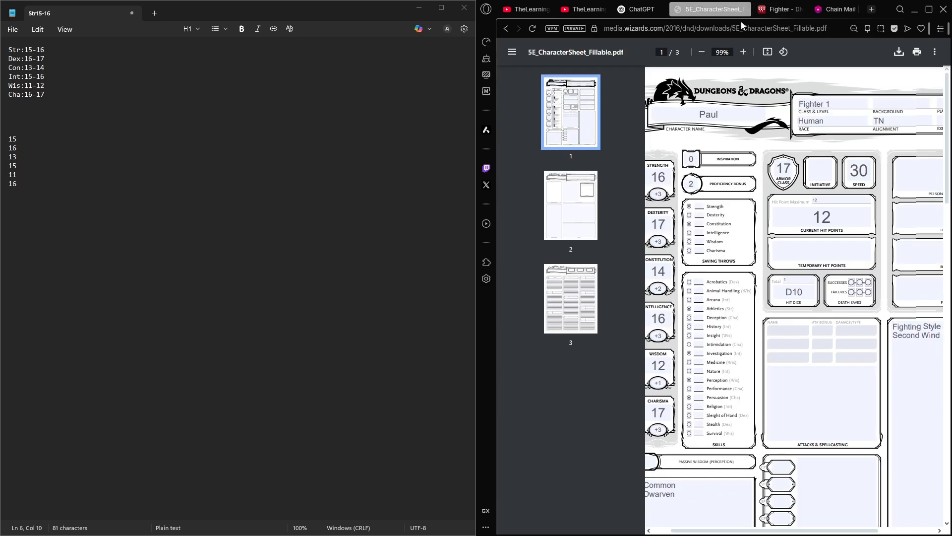
left_click(764, 323)
type("Longsword")
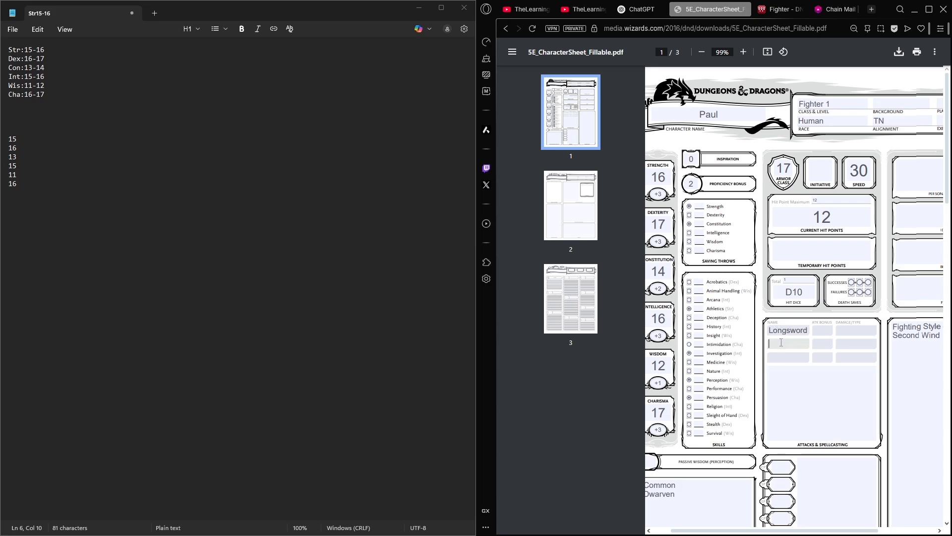
left_click(769, 9)
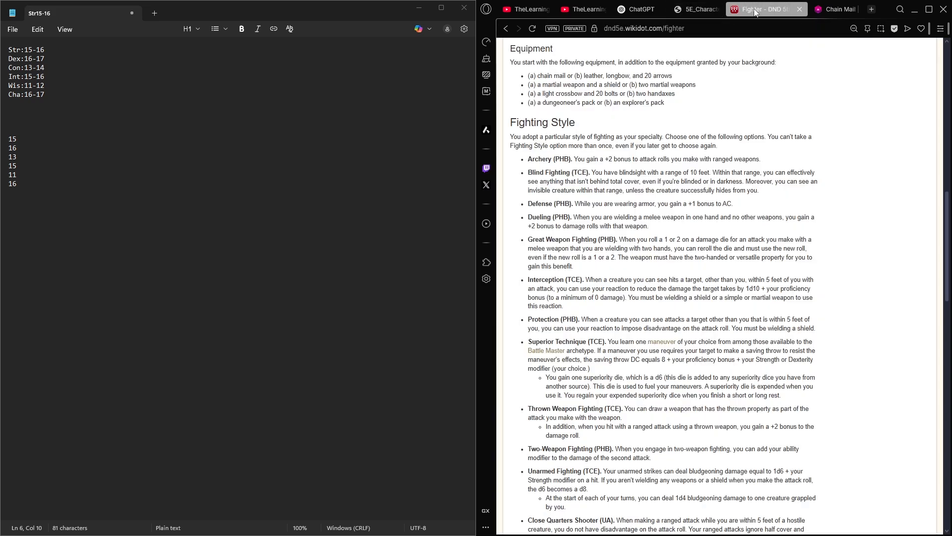
left_click(700, 11)
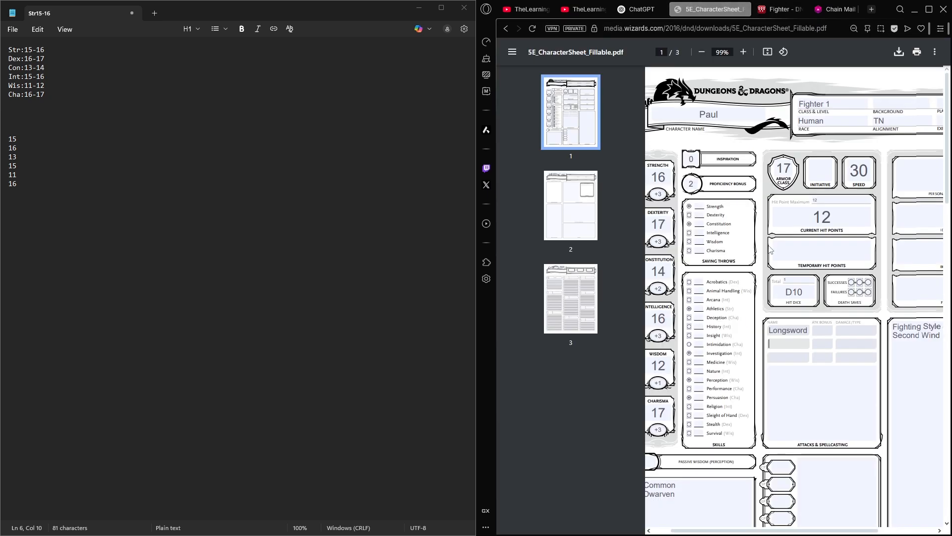
type("Xbow")
- Copy "a dungeoneer's pack" from the Fighter page's equipment list and paste it below Chainmail in the sheet's Treasure box
left_click(650, 9)
left_click(783, 7)
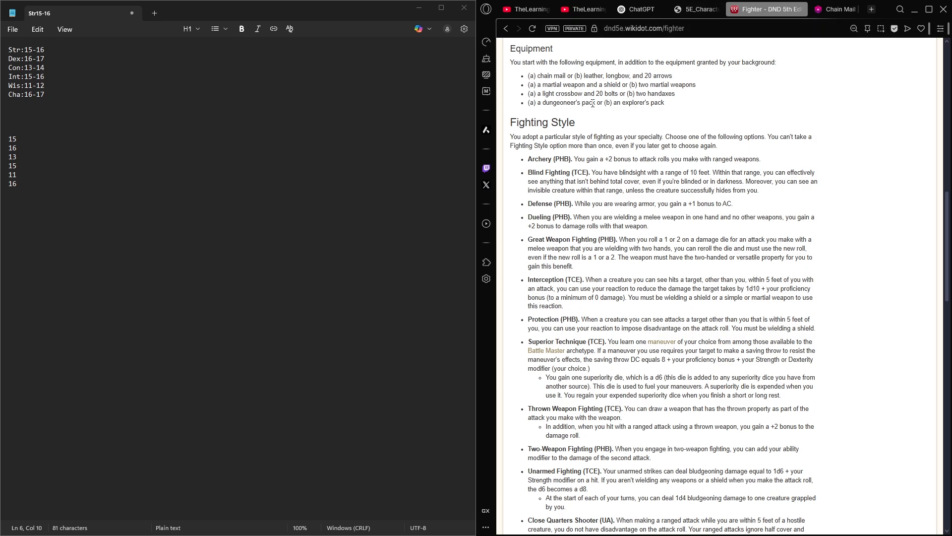
left_click_drag(593, 103, 541, 104)
left_click(569, 110)
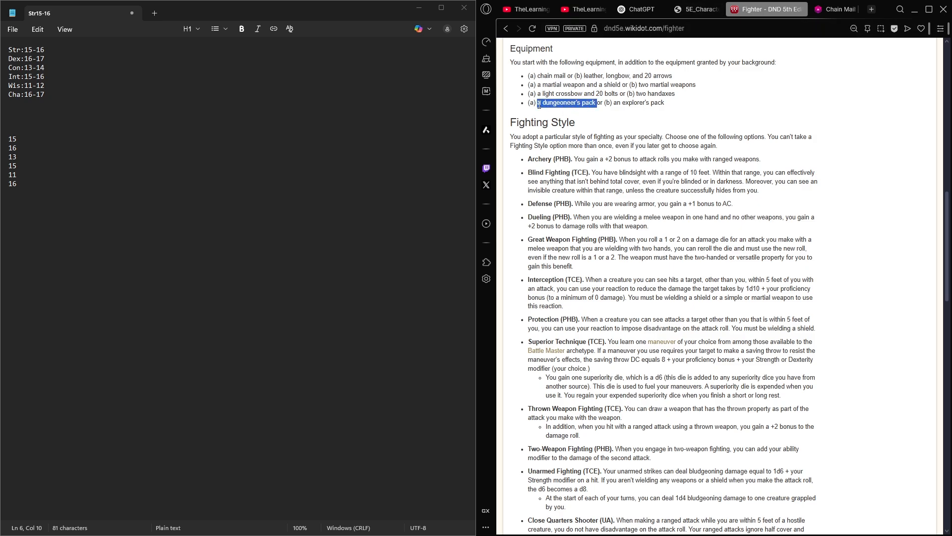
left_click(715, 4)
scroll(798, 169, "down", 15)
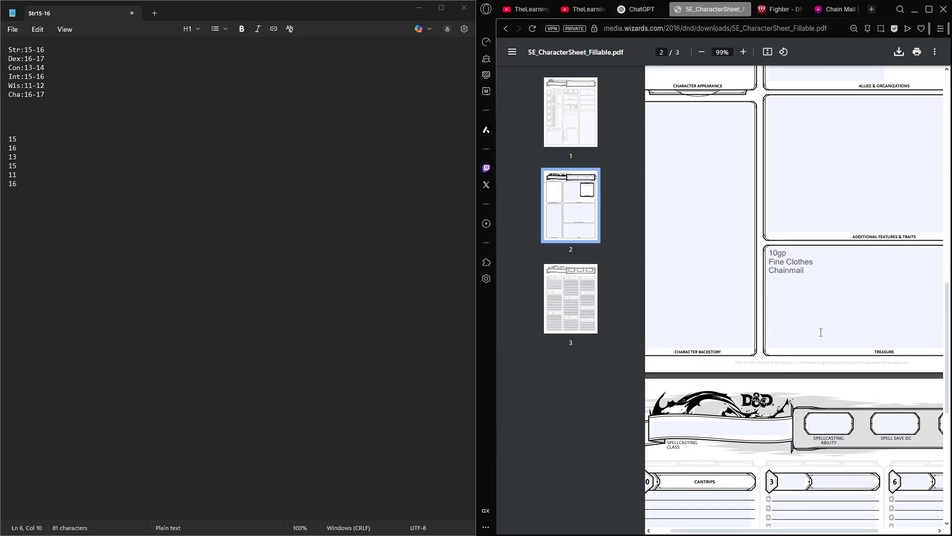
left_click(798, 170)
key("Return")
type("a dungeoneer's pack")
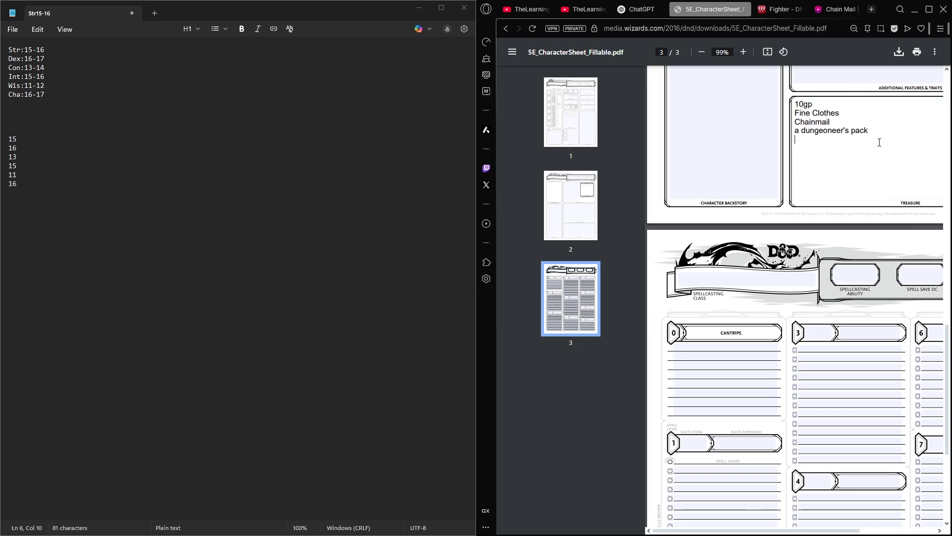
- Glance at the Fighter page again, then look over the first page of the character sheet for fields still to fill in
left_click(778, 11)
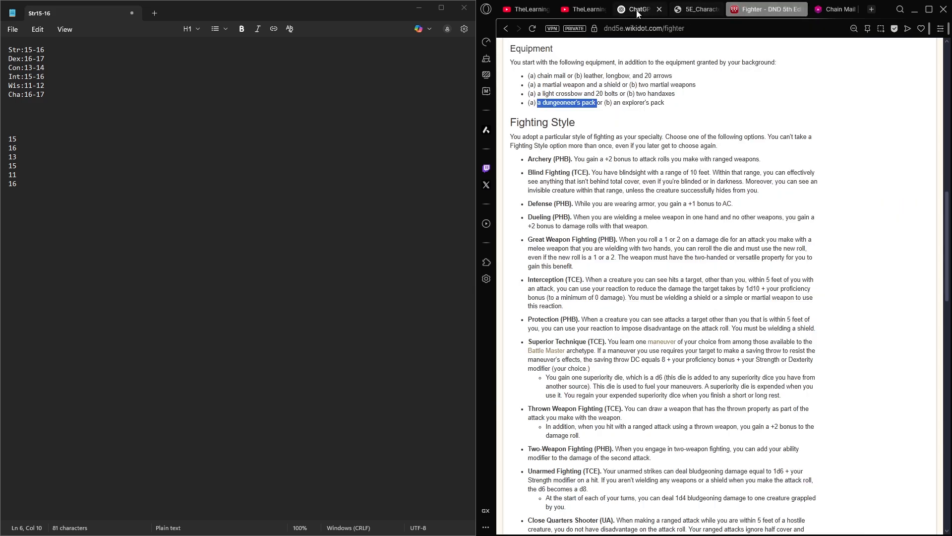
left_click(638, 11)
left_click(697, 9)
scroll(683, 150, "up", 15)
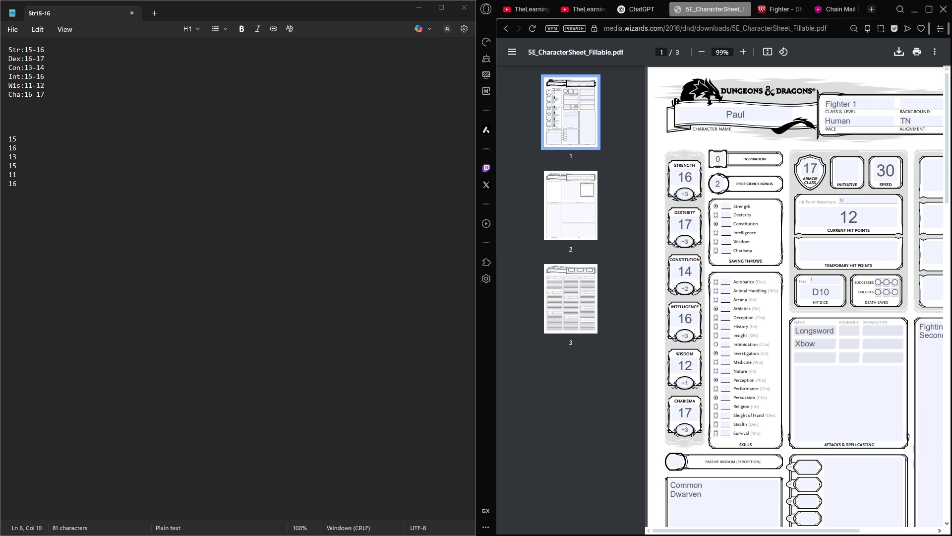
scroll(874, 160, "right", 3)
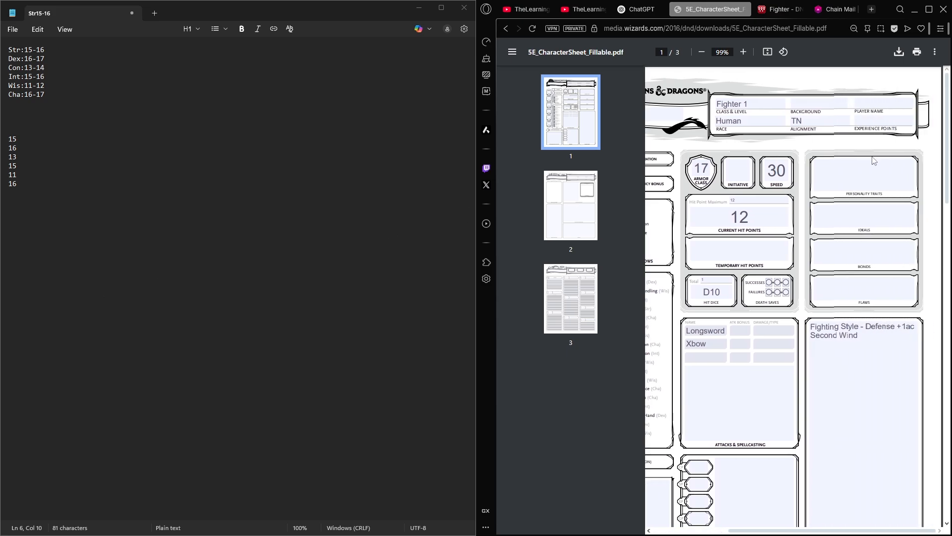
scroll(874, 160, "left", 3)
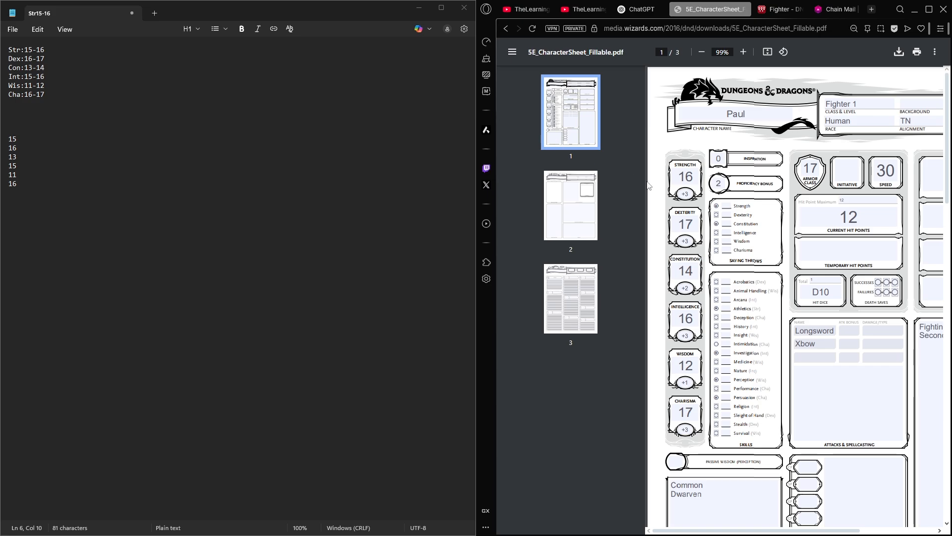
scroll(694, 203, "right", 2)
scroll(695, 203, "down", 1)
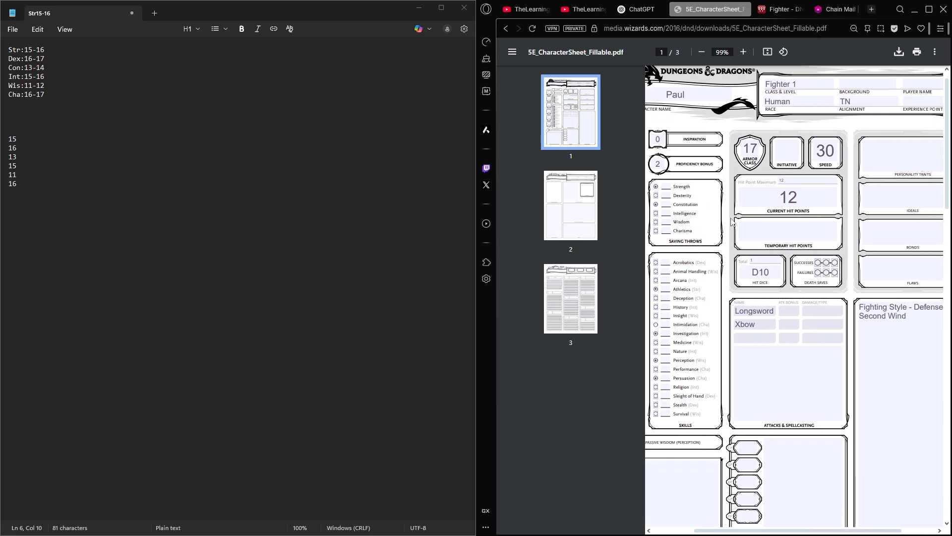
scroll(739, 204, "left", 2)
scroll(747, 186, "down", 2)
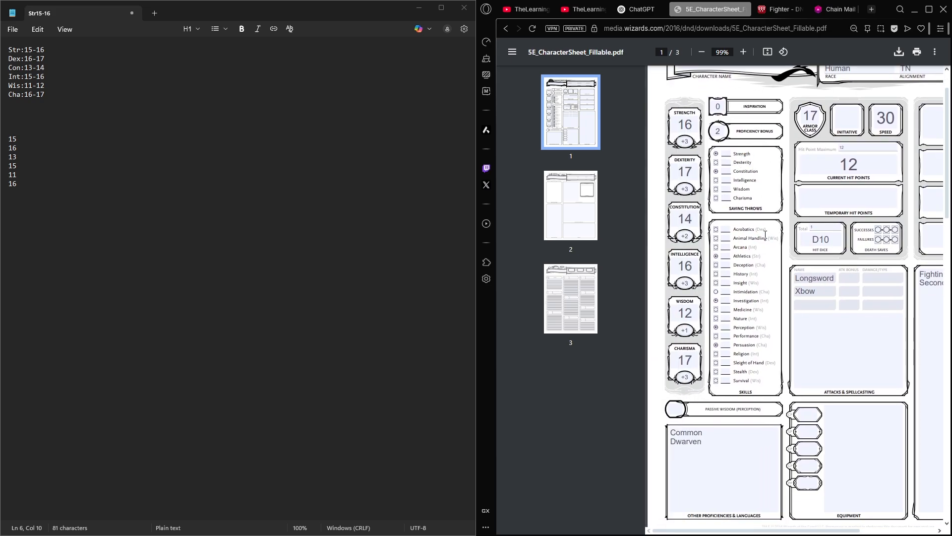
- Fill in the skill modifiers for Acrobatics with 3, Animal Handling with 1 and Arcana with 3
scroll(766, 234, "up", 4)
scroll(736, 240, "left", 1)
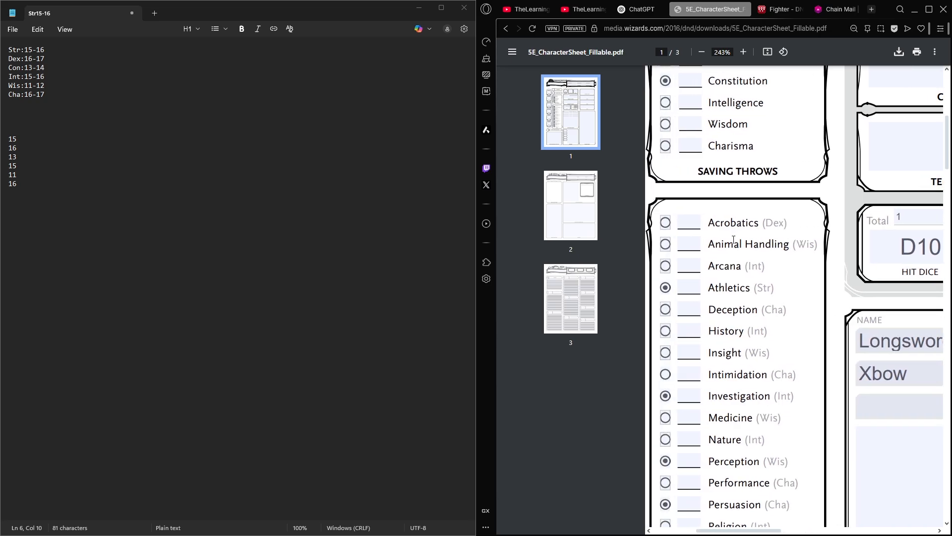
scroll(734, 242, "down", 1)
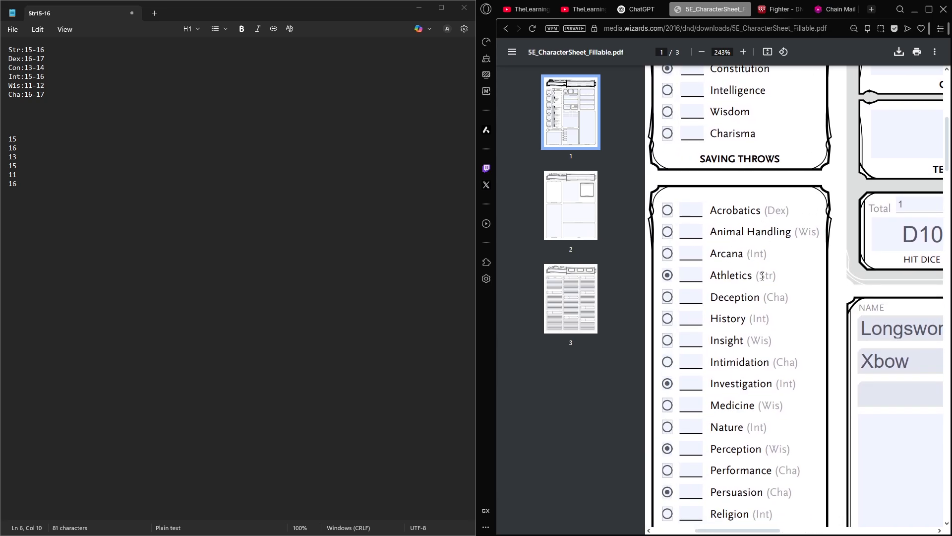
scroll(752, 323, "left", 3)
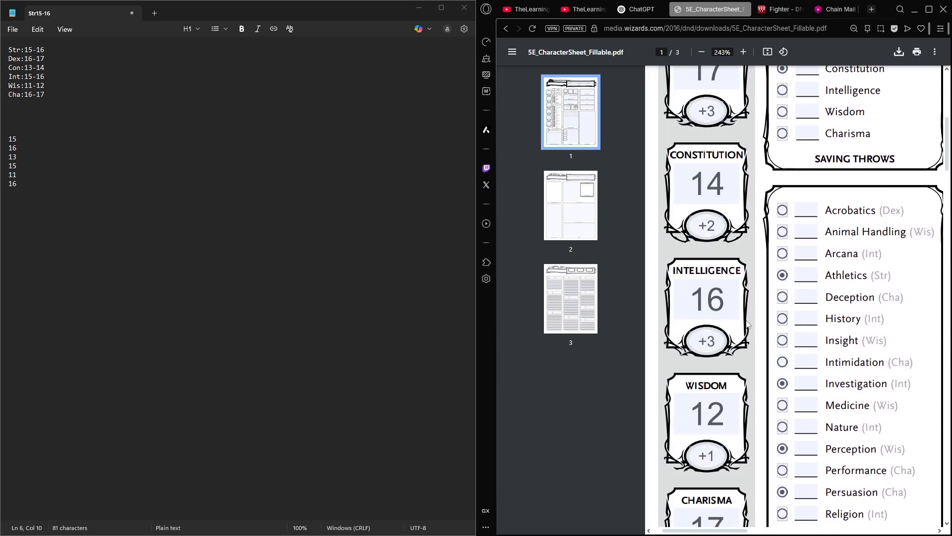
scroll(780, 319, "left", 2)
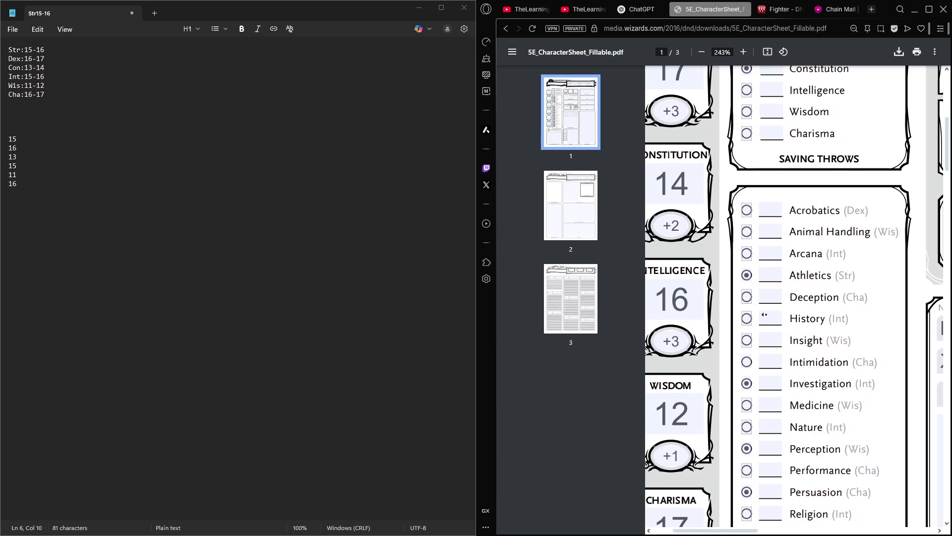
scroll(744, 298, "up", 3)
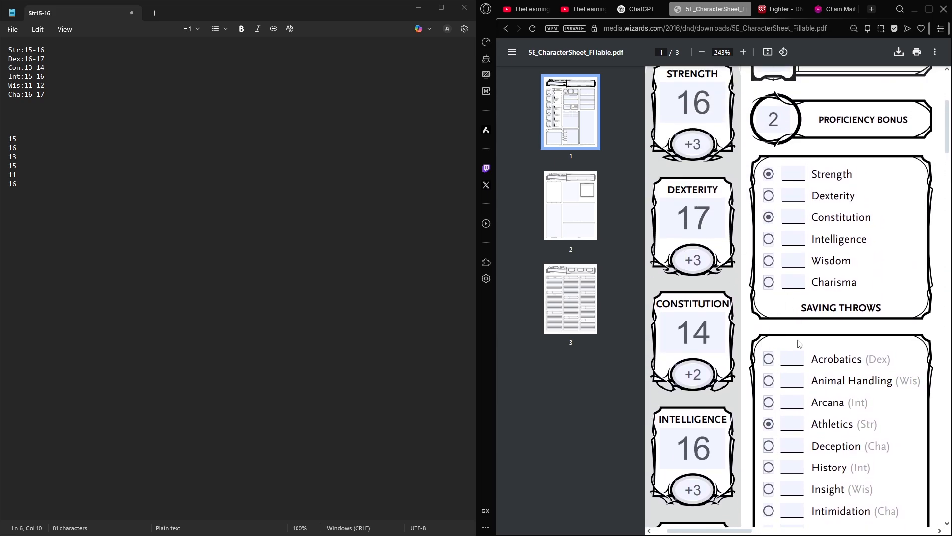
left_click(791, 359)
type("3")
left_click(788, 381)
scroll(685, 414, "down", 4)
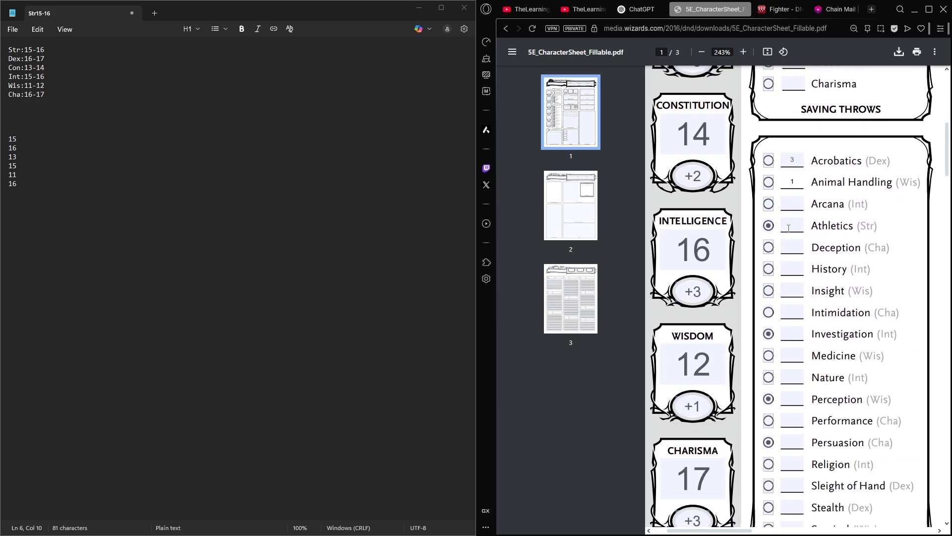
type("1")
left_click(800, 208)
type("3")
- Fill in the skill modifiers for Athletics with 5, Deception with 3 and History with 3
left_click(800, 235)
scroll(840, 214, "up", 4)
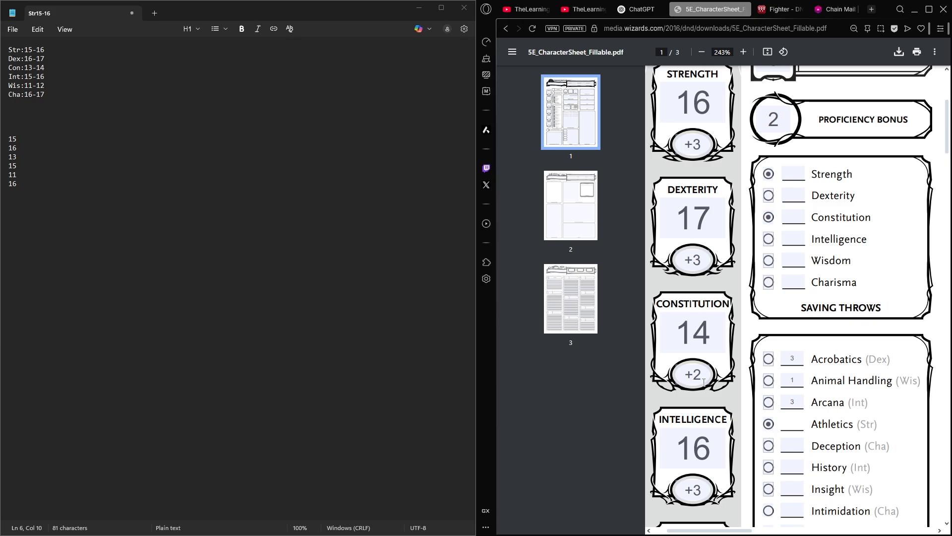
type("5")
scroll(843, 372, "down", 1)
left_click(792, 396)
scroll(800, 412, "down", 4)
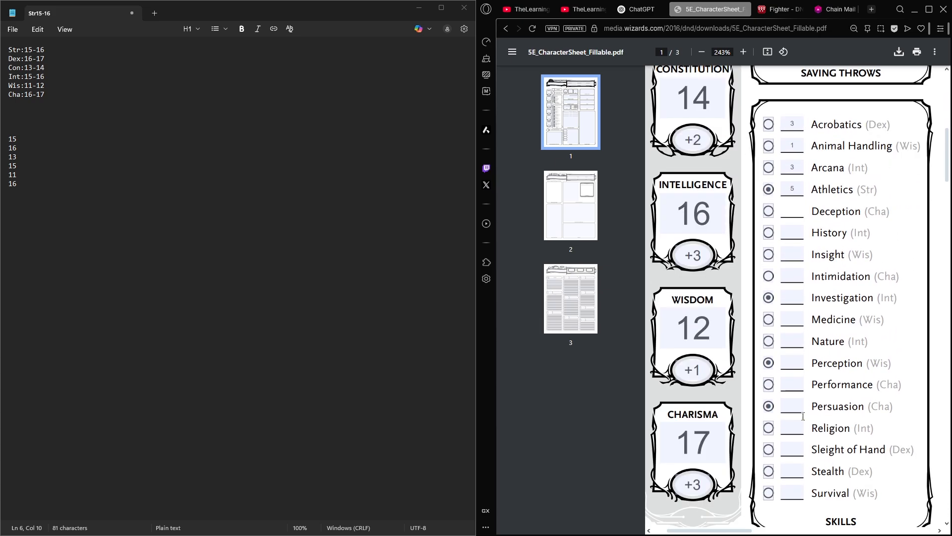
left_click(791, 222)
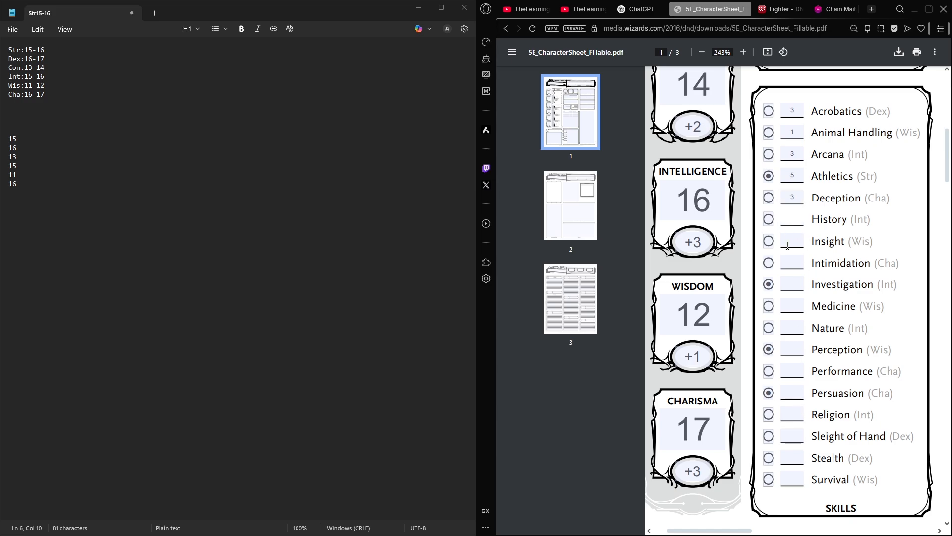
type("3")
- Fill in the skill modifiers for Insight with 1, Intimidation with 3, Investigation with 5 and Medicine with 1
left_click(797, 243)
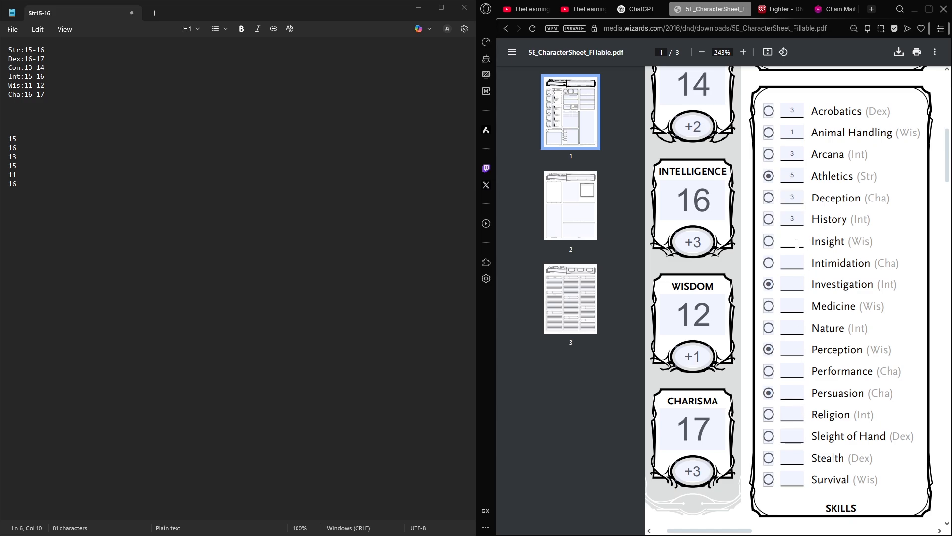
type("1")
left_click(796, 259)
type("3")
left_click(796, 283)
type("5")
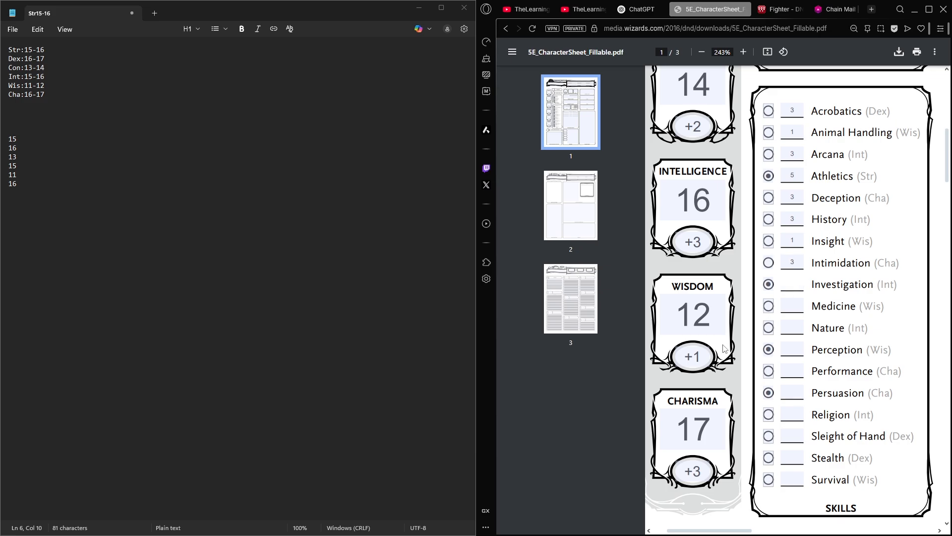
left_click(793, 304)
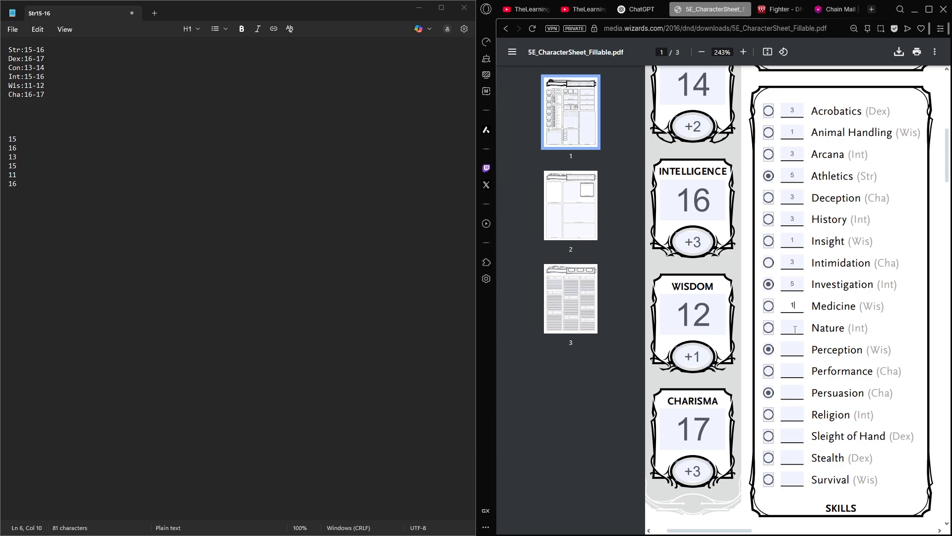
- Fill in the skill modifiers for Nature with 3, Perception with 3, Performance with 3 and Persuasion with 5
left_click(795, 329)
type("3")
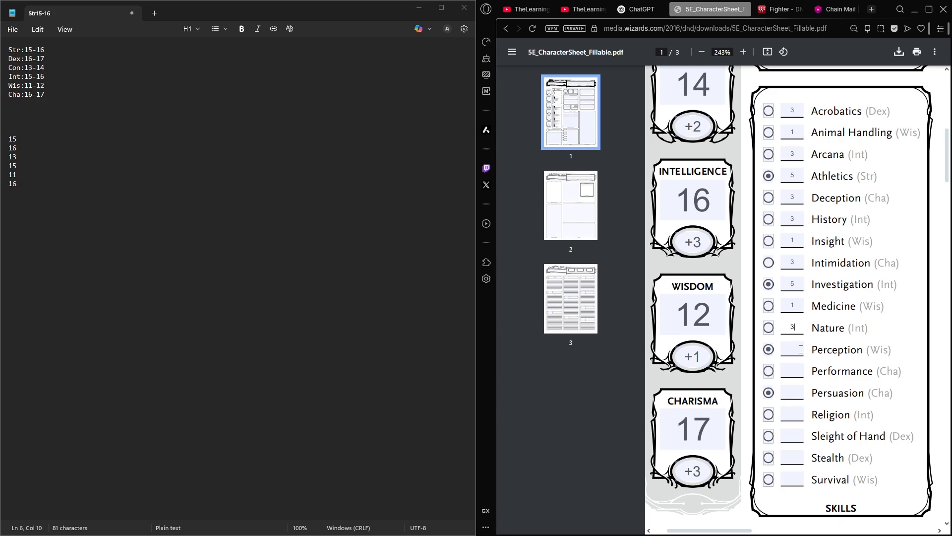
left_click(798, 349)
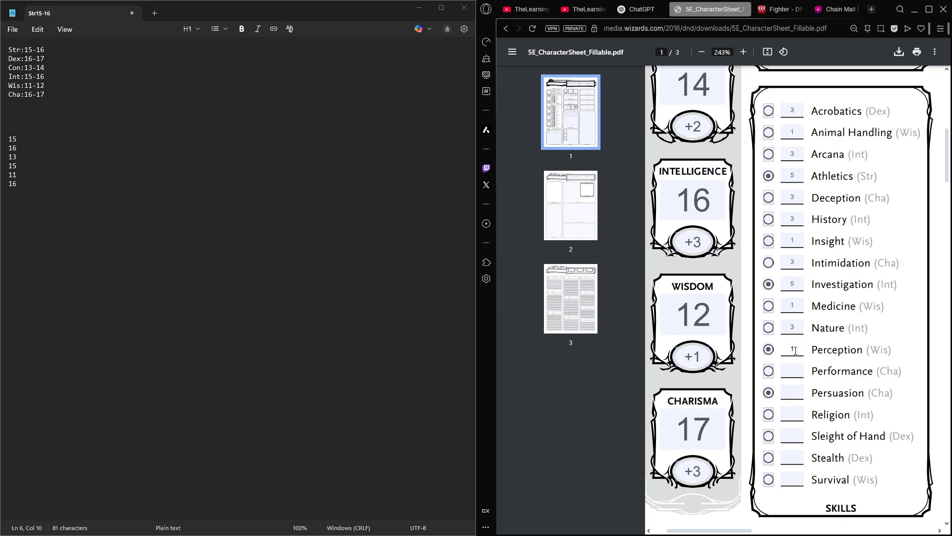
type("3")
key("Tab")
left_click(789, 389)
type("5")
- Fill in the skill modifiers for Religion with 3, Sleight of Hand with 3, Stealth with 3 and Survival with 1
left_click(790, 414)
type("3")
left_click(794, 435)
type("3")
left_click(793, 452)
type("3")
left_click(791, 479)
- Fill in the saving throw modifiers for Strength with 5, Dexterity with 3 and Constitution with 4
scroll(774, 297, "up", 5)
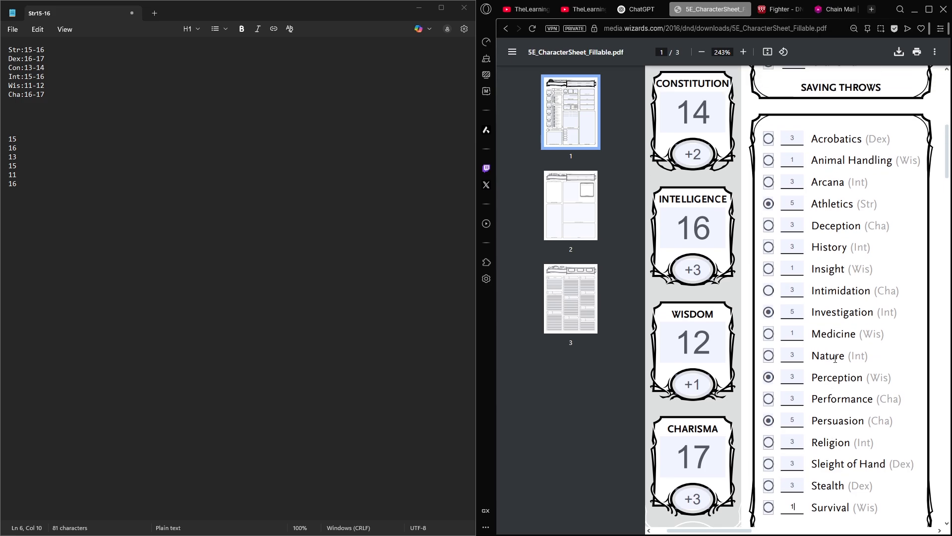
left_click(802, 223)
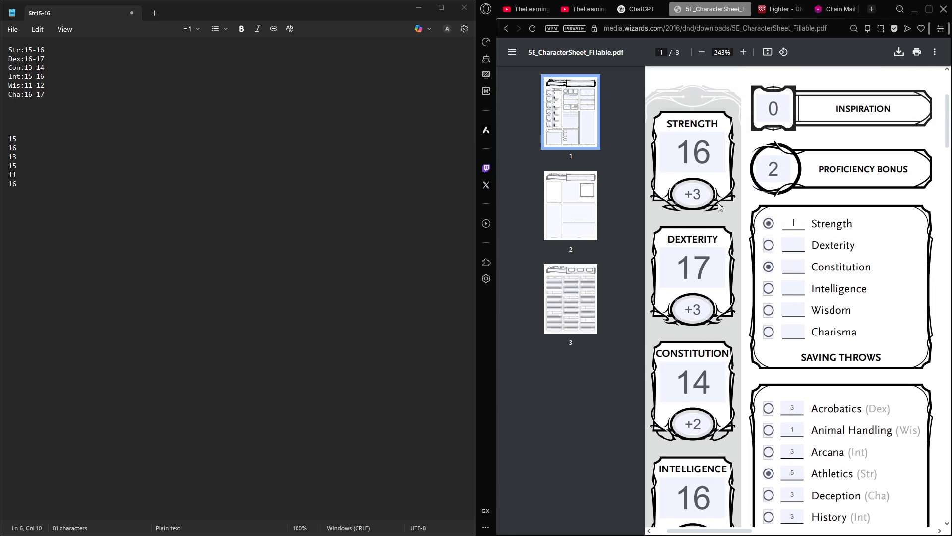
type("5")
left_click(793, 247)
type("3")
left_click(796, 266)
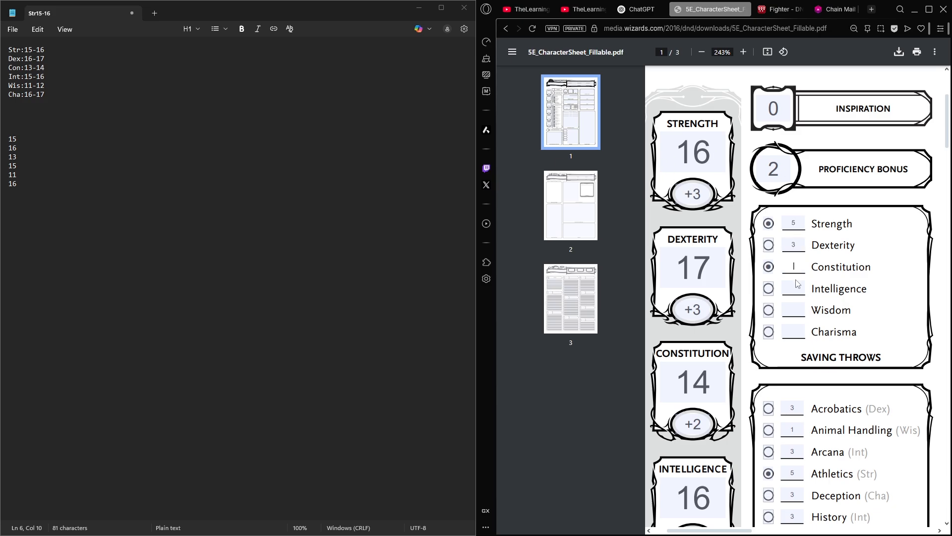
type("5")
left_click(797, 287)
left_click(791, 226)
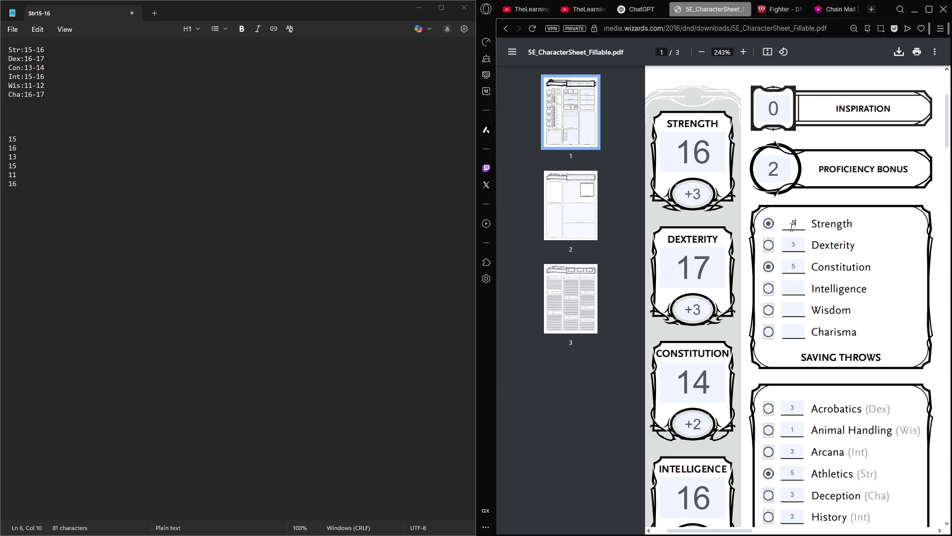
left_click(793, 267)
type("4")
key("Delete")
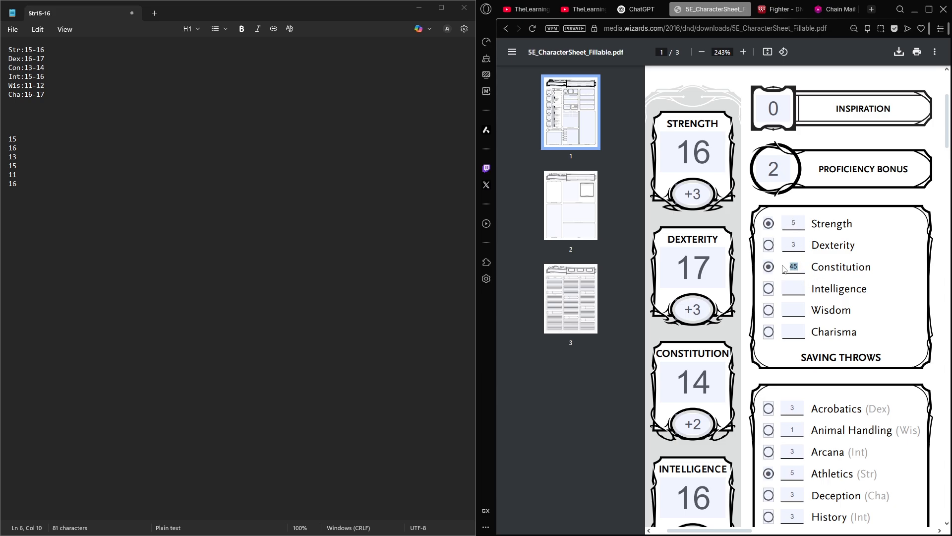
- Fill in the saving throw modifiers for Intelligence with 3, Wisdom with 1 and Charisma with 3
left_click(799, 282)
scroll(795, 299, "down", 1)
type("3")
key("Tab")
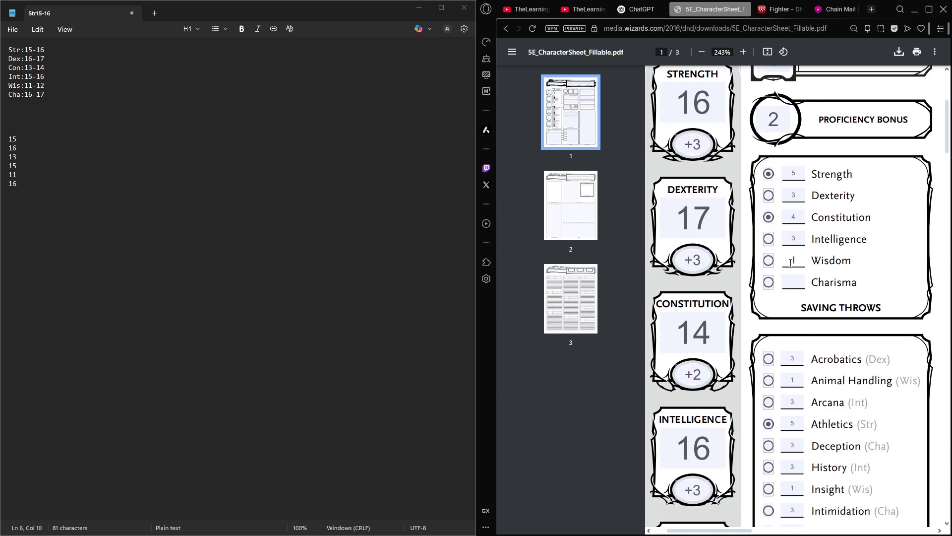
type("1")
key("Tab")
type("3")
- Set the character's Initiative to 3
scroll(798, 296, "down", 5)
scroll(764, 317, "up", 6)
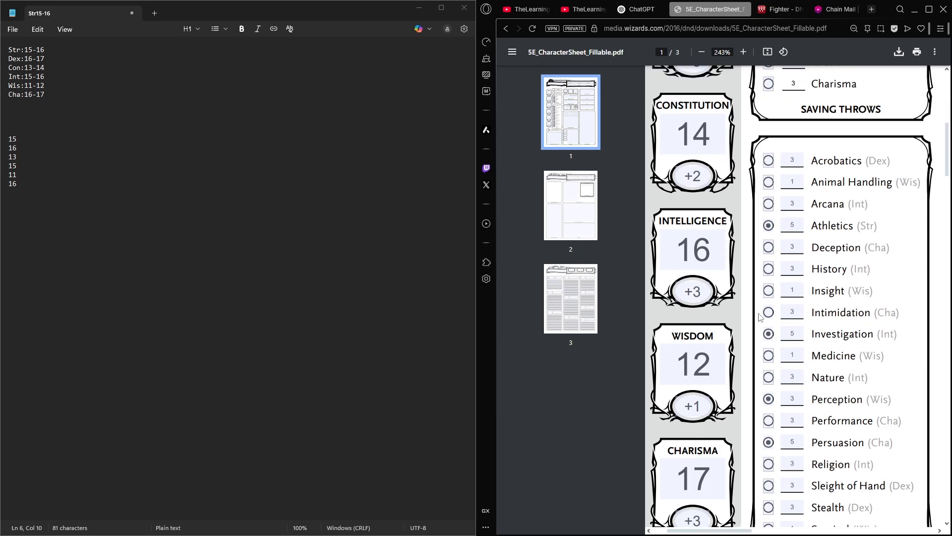
middle_click(793, 301)
scroll(788, 270, "down", 4)
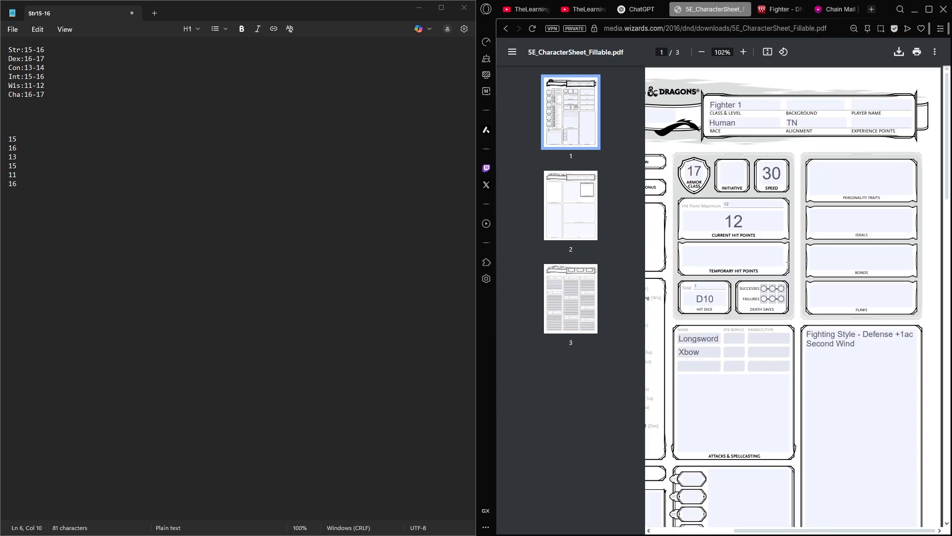
middle_click(673, 272)
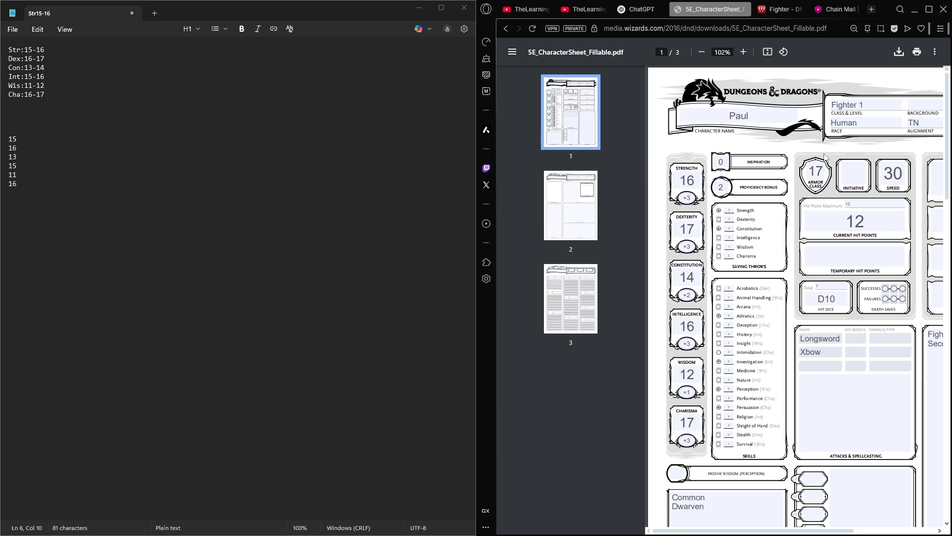
scroll(855, 219, "right", 1)
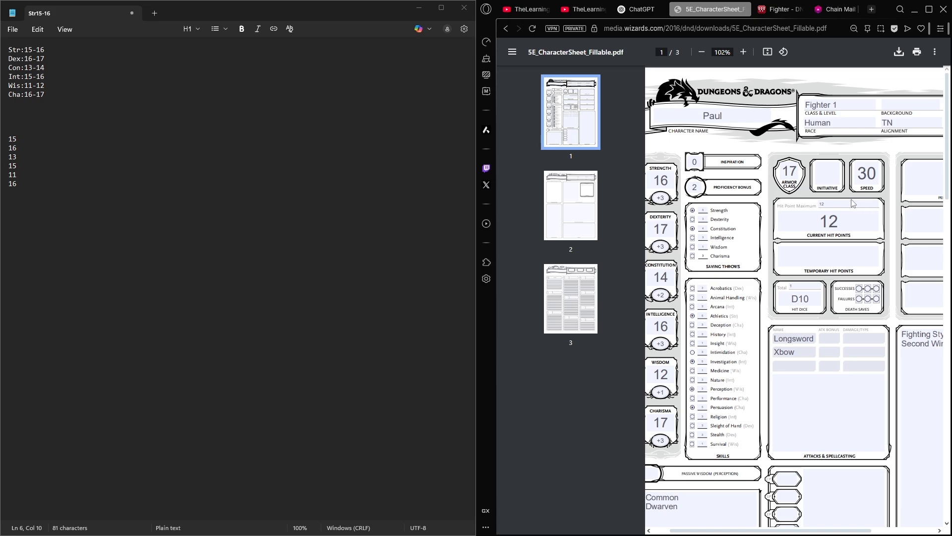
left_click(837, 168)
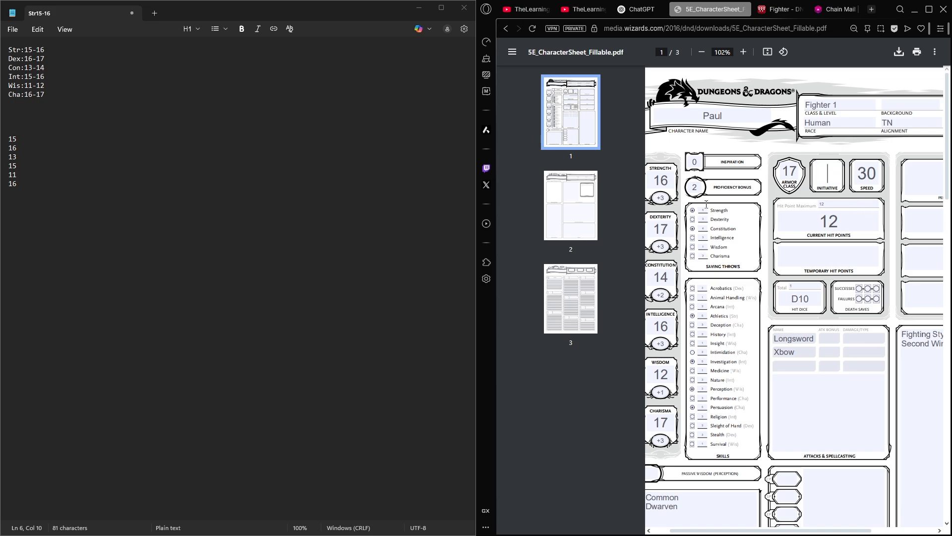
scroll(773, 238, "left", 1)
type("3")
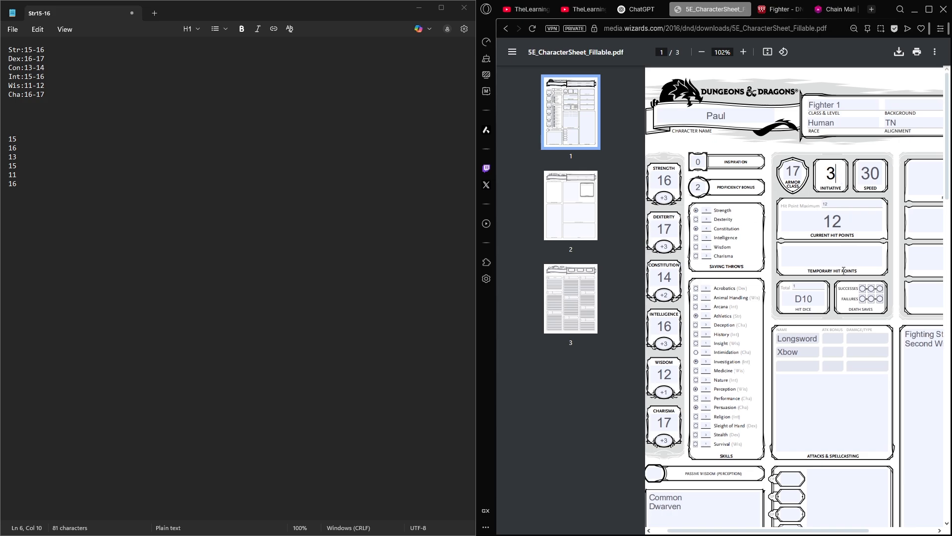
- Enter an attack bonus of 5 for both the Longsword and the Xbow in the attacks table
scroll(843, 271, "down", 4)
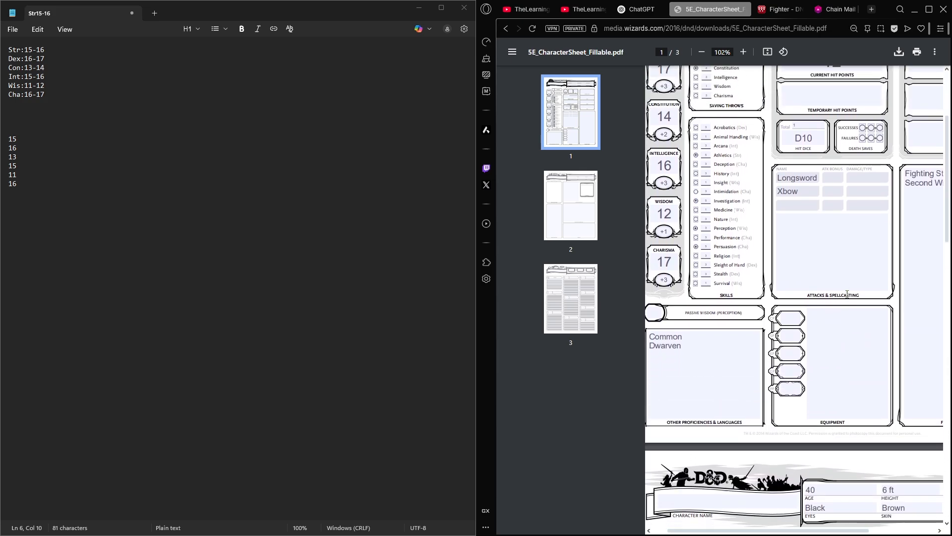
scroll(847, 294, "up", 3)
scroll(847, 294, "right", 1)
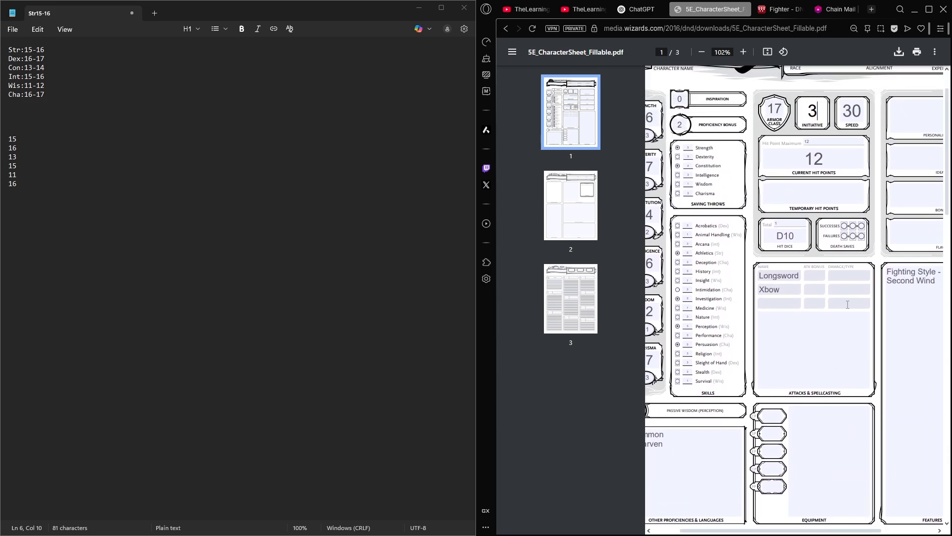
scroll(848, 304, "up", 1)
left_click(816, 292)
middle_click(856, 349)
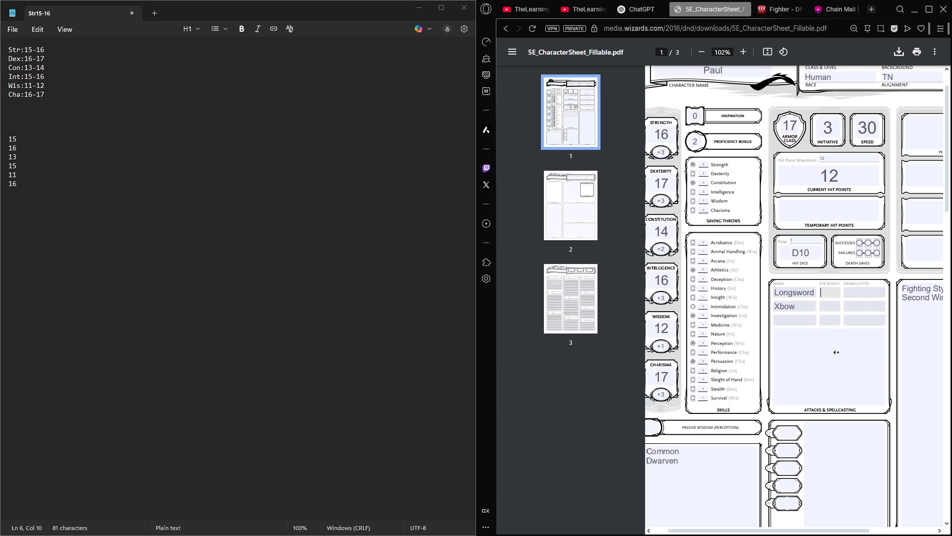
middle_click(842, 351)
middle_click(862, 349)
middle_click(845, 346)
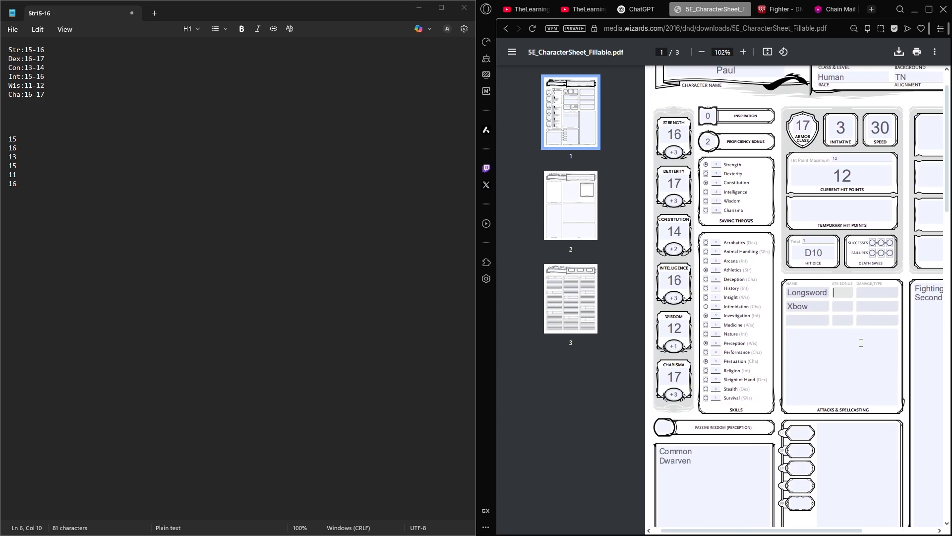
scroll(862, 342, "up", 3)
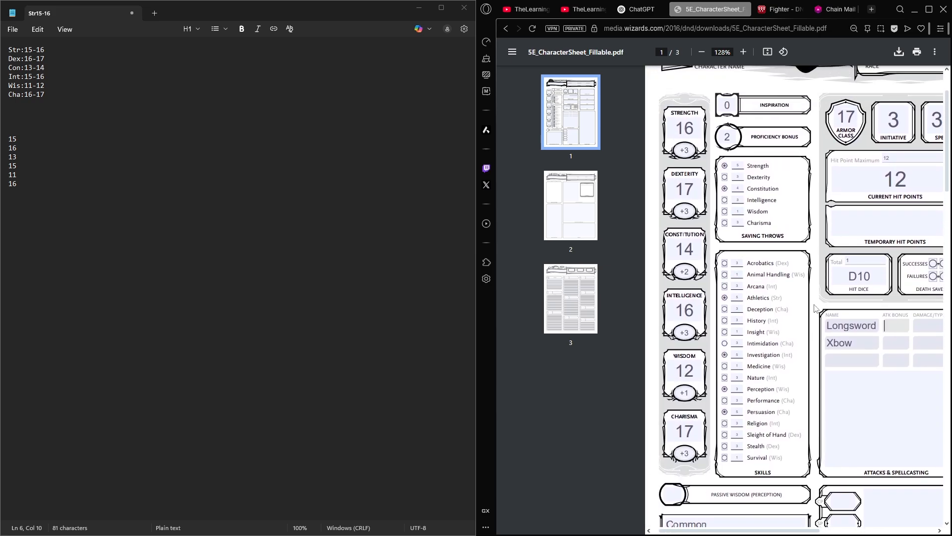
scroll(815, 308, "right", 1)
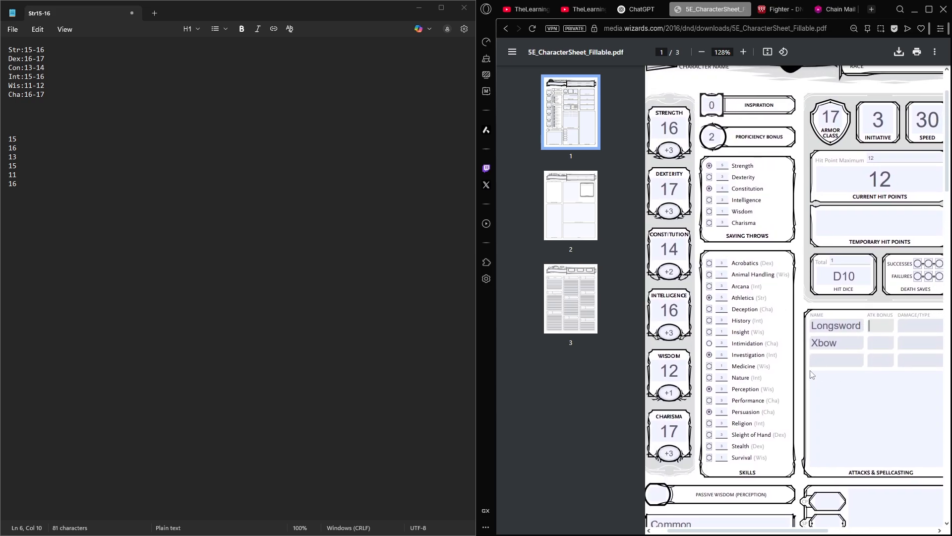
type("3+2")
left_click_drag(890, 326, 868, 329)
type("5")
left_click(882, 343)
type("5")
- Add a plus sign before the attack bonuses of the Longsword and the Xbow so they read +5
scroll(863, 341, "right", 3)
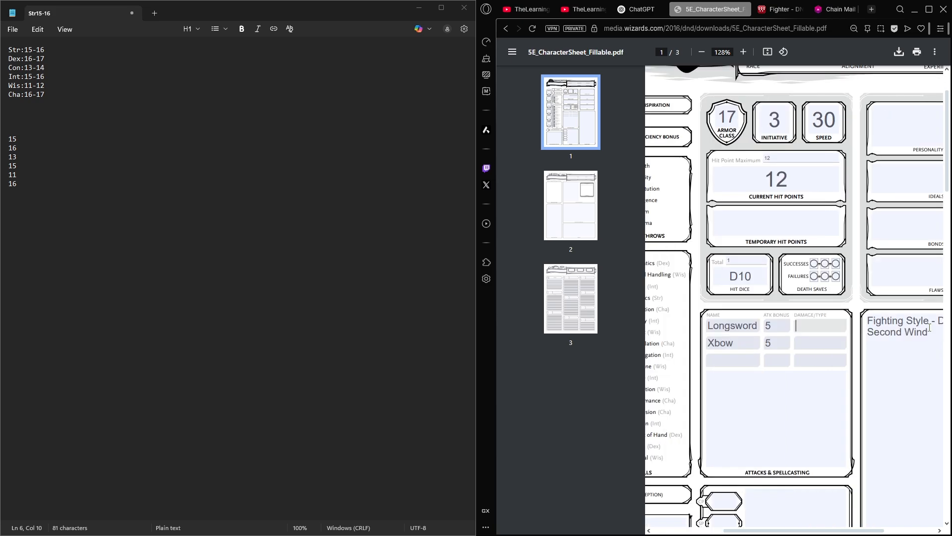
left_click(767, 325)
type("+")
left_click(767, 343)
type("+")
- Check the martial weapon and shield option in the starting equipment on the Fighter page, and return to the character sheet
left_click(827, 324)
scroll(831, 338, "left", 3)
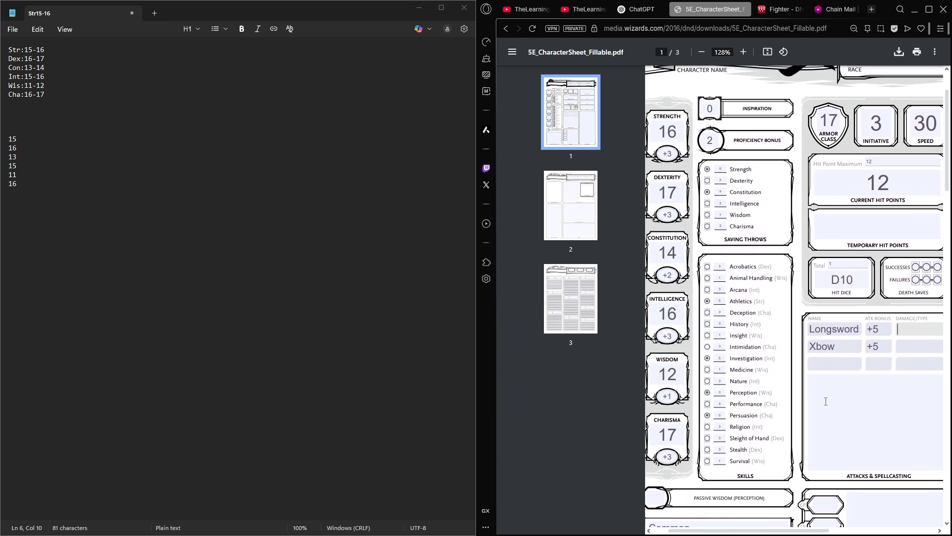
scroll(825, 401, "right", 1)
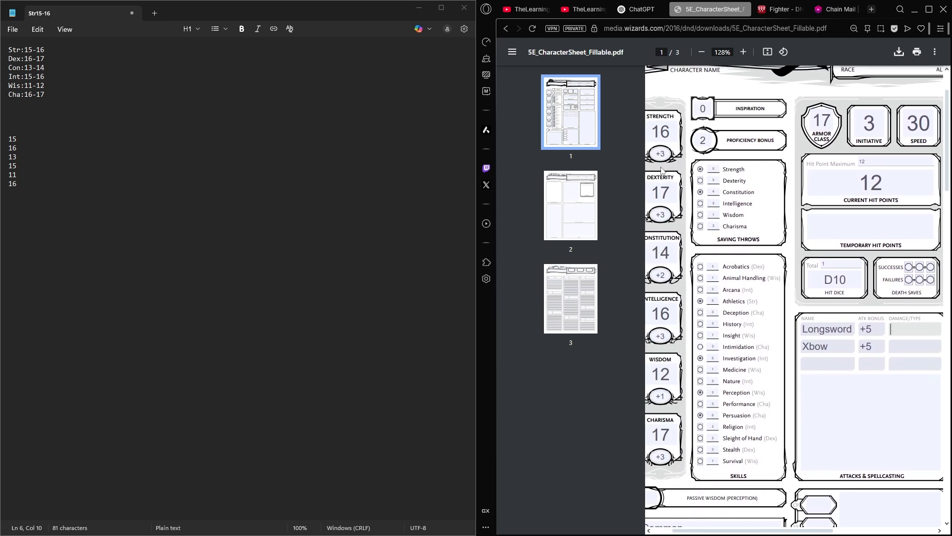
scroll(873, 402, "up", 1)
scroll(873, 402, "left", 1)
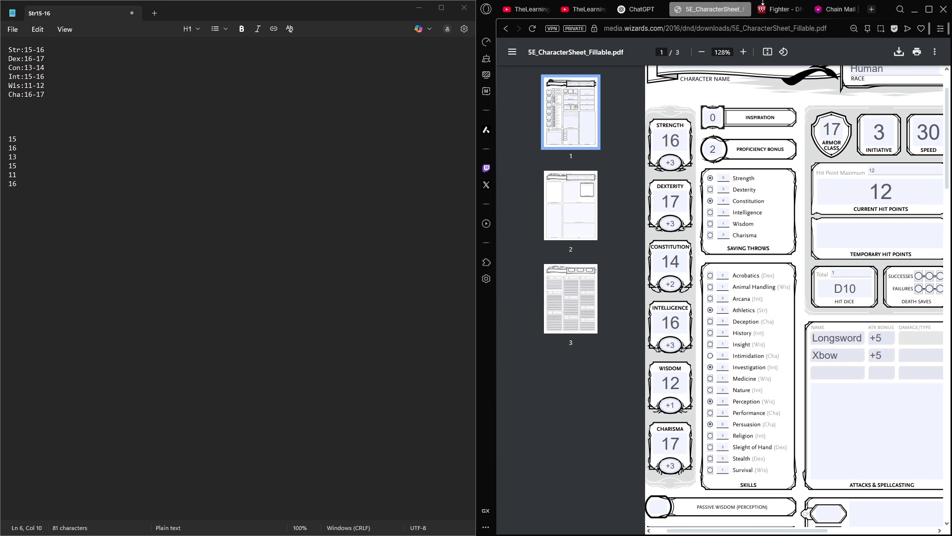
left_click(764, 6)
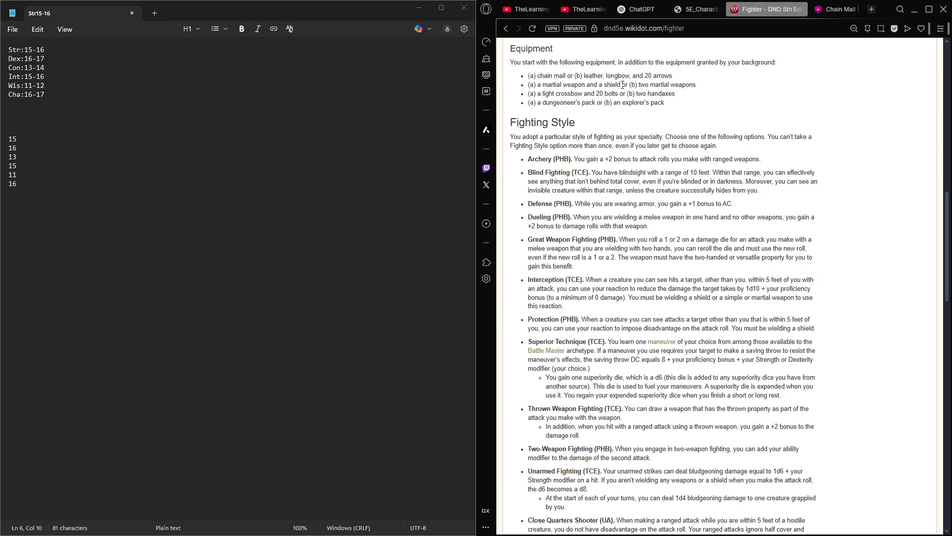
left_click_drag(622, 85, 543, 87)
left_click(597, 92)
left_click(699, 9)
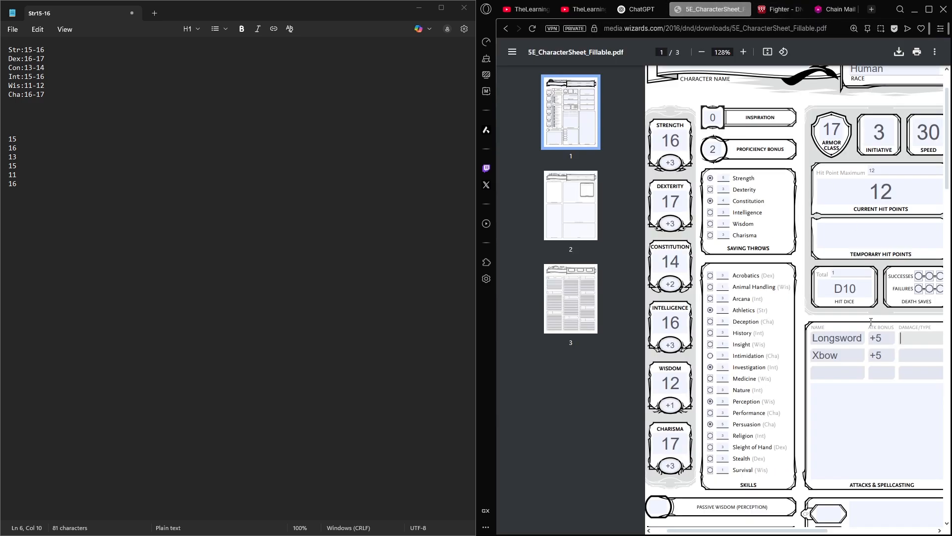
- Name the third attack Sword+Shi in the attacks table
scroll(837, 354, "right", 1)
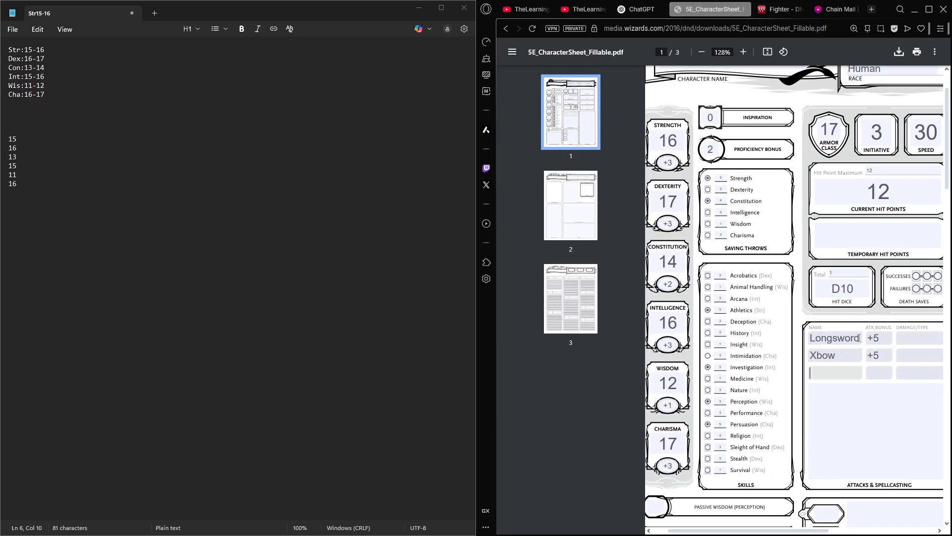
left_click(856, 340)
left_click(832, 373)
type("Sword+Shi")
scroll(793, 373, "right", 1)
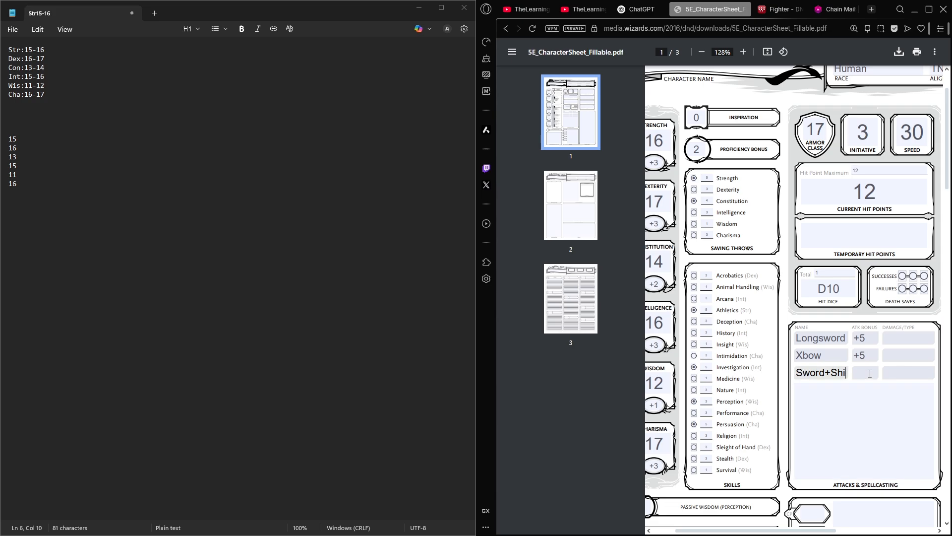
- Enter an attack bonus of +5 for the Sword+Shi attack
left_click(899, 394)
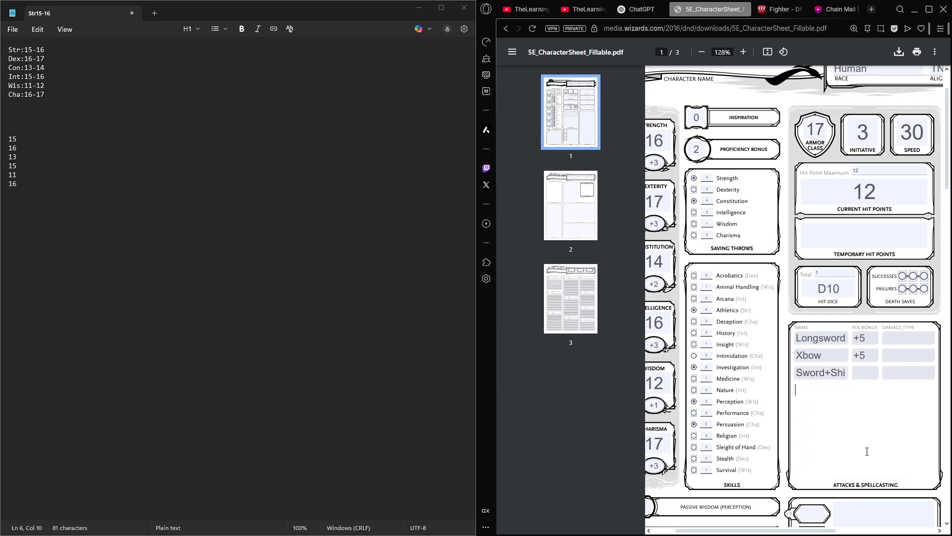
key("shift+Tab")
key("shift+Tab")
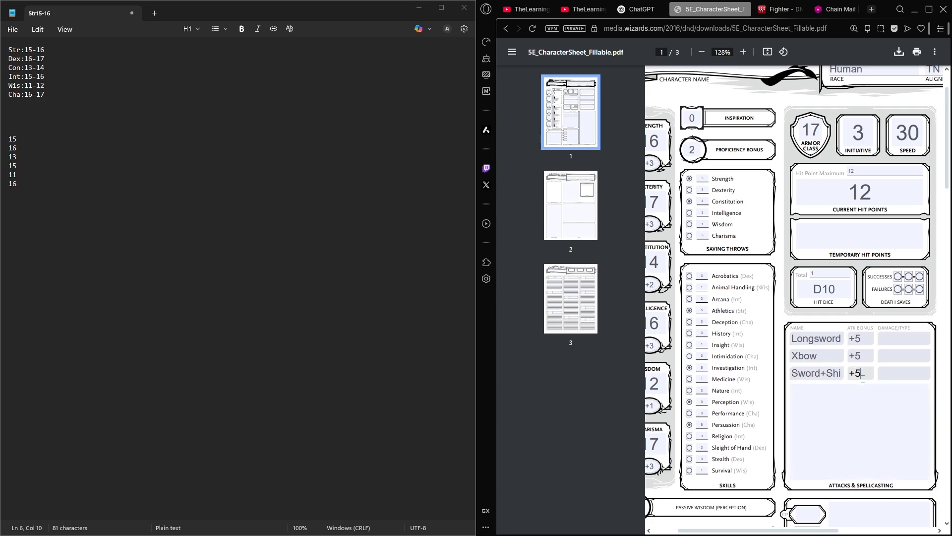
type("+5")
key("Tab")
key("Tab")
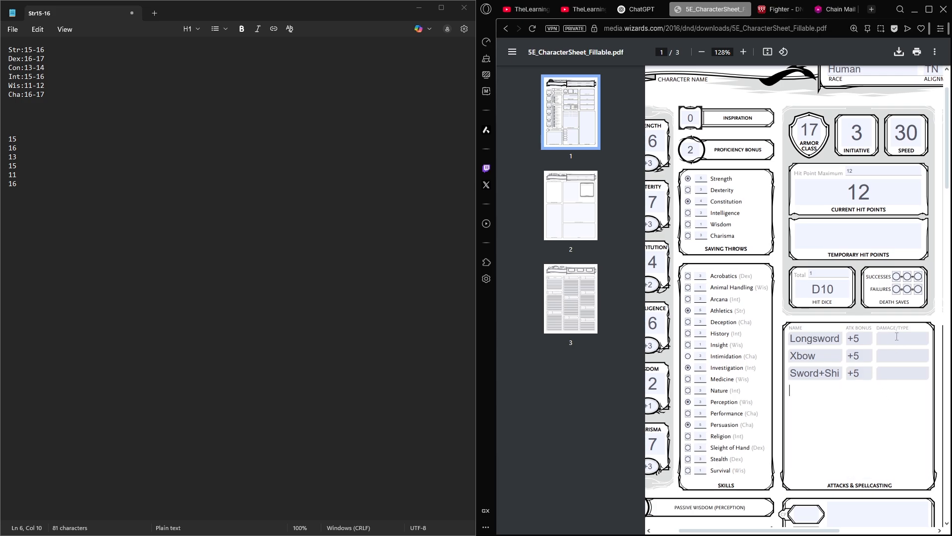
- Enter 1d10+3 as the damage for the Longsword
left_click(900, 338)
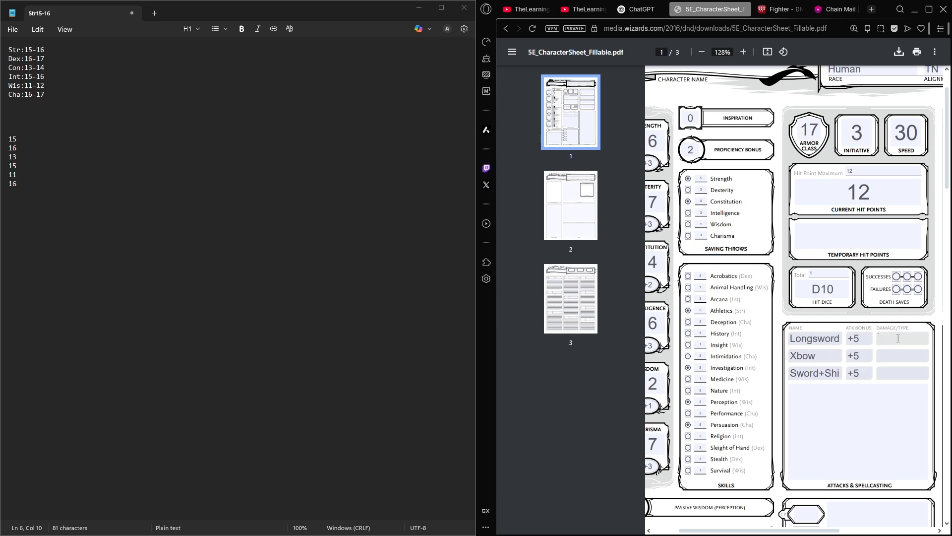
type("1d20")
key("BackSpace")
key("BackSpace")
type("10+3")
- Enter 1d6+3 as the damage for the Xbow and 1d8+3 for the Sword+Shi attack
left_click(897, 356)
type("1d6")
key("BackSpace")
type("6+3")
left_click(878, 375)
type("1d8+3")
- Change the third attack's name to Sword+Sh* in the attacks table
left_click(842, 379)
left_click(829, 394)
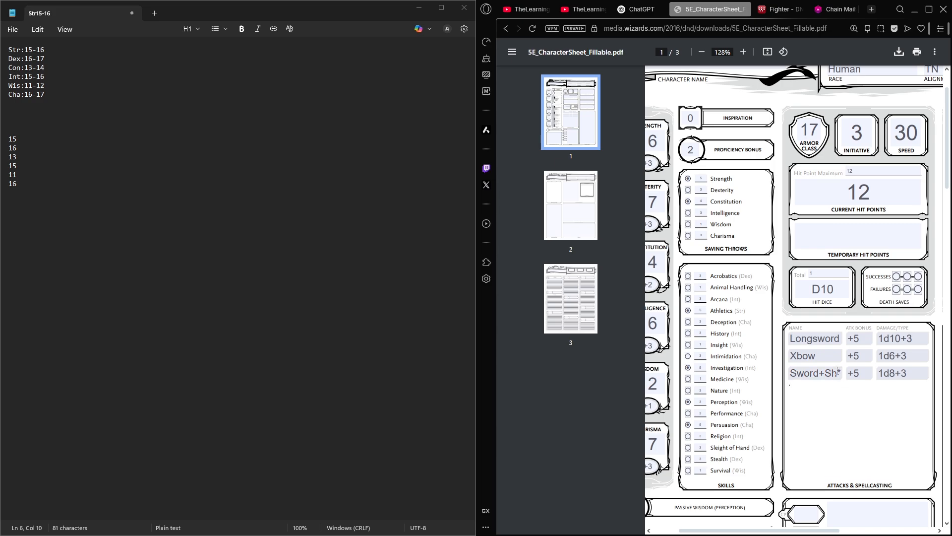
left_click(838, 371)
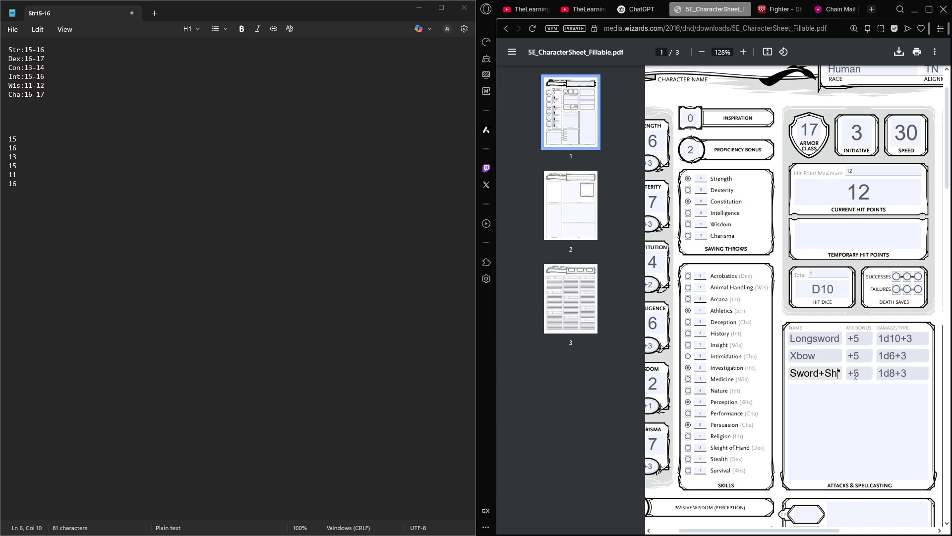
- Search the web for "5e shield" in a new tab and open the Wikidot and Roll20 Shield results in separate tabs
left_click(871, 10)
type("5e shield")
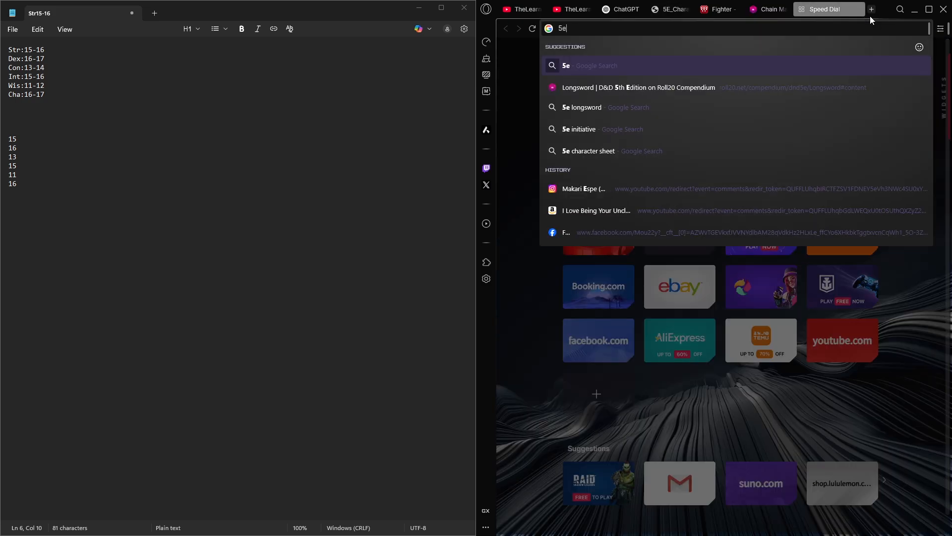
key("Return")
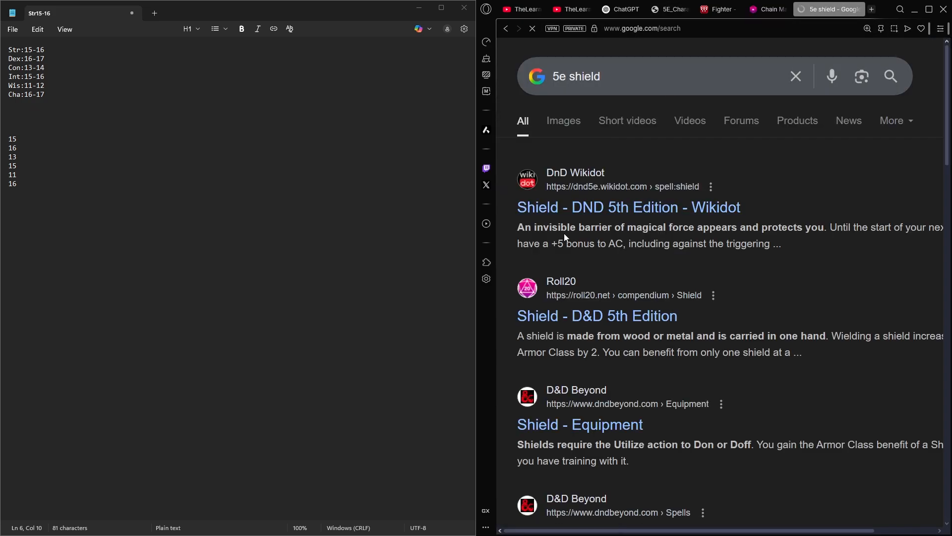
left_click(575, 208)
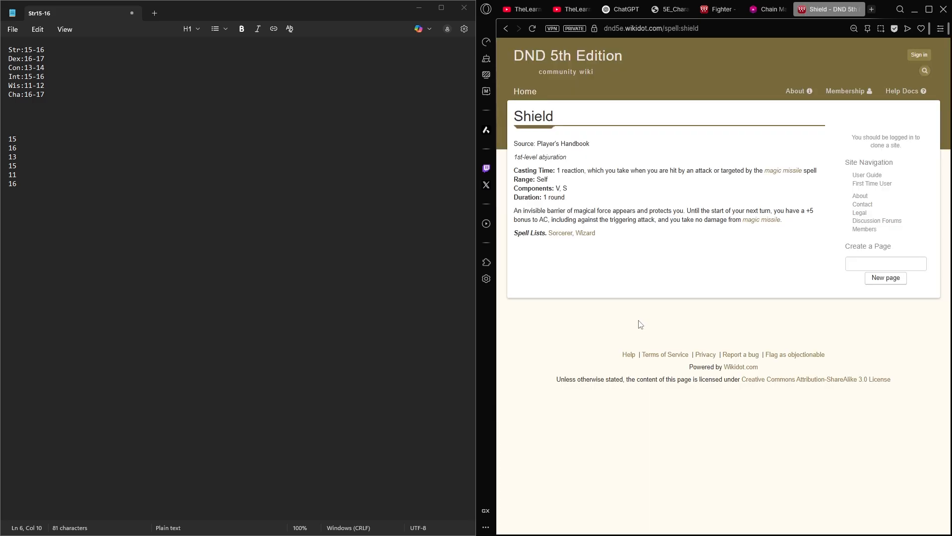
key("alt+Left")
middle_click(585, 220)
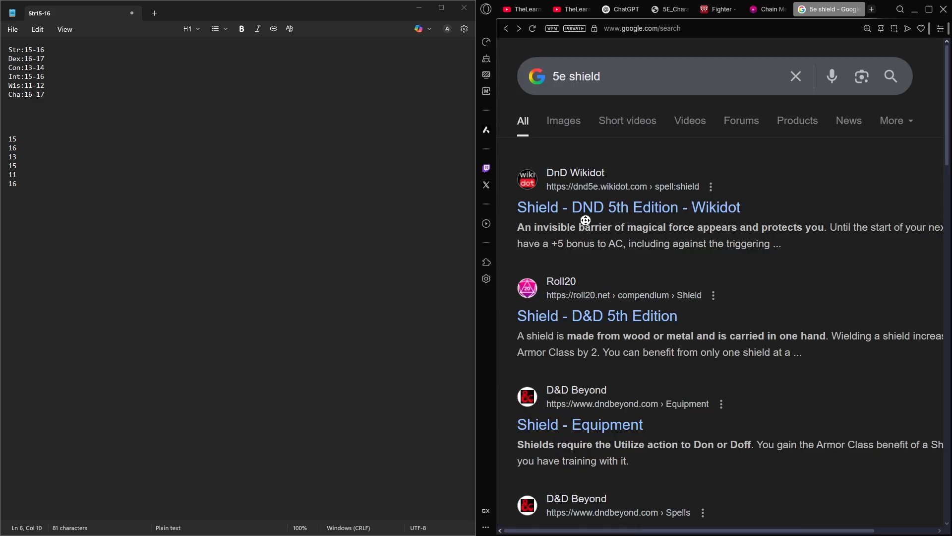
middle_click(595, 209)
middle_click(584, 315)
- Read the Shield entries on Wikidot and Roll20 for the armor class bonus, closing each page after reading it
left_click(795, 9)
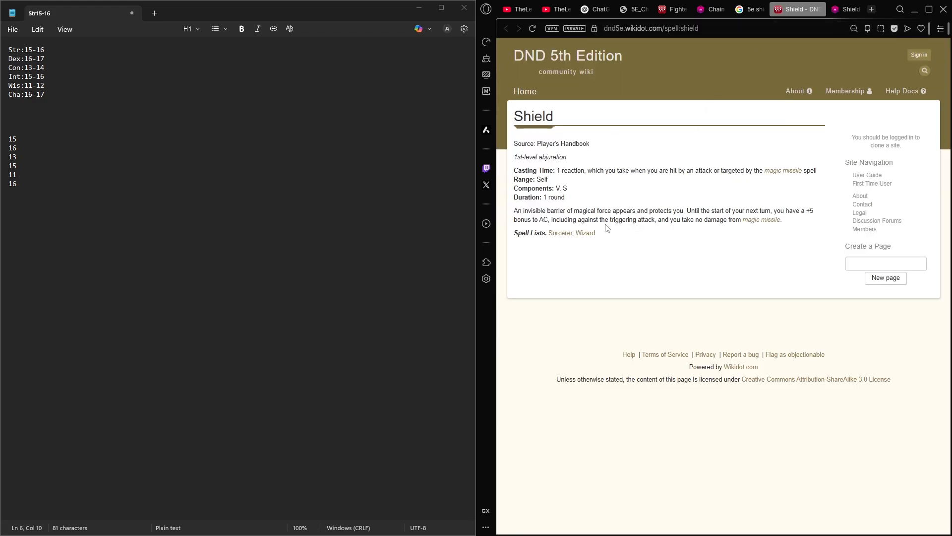
left_click_drag(606, 222, 517, 143)
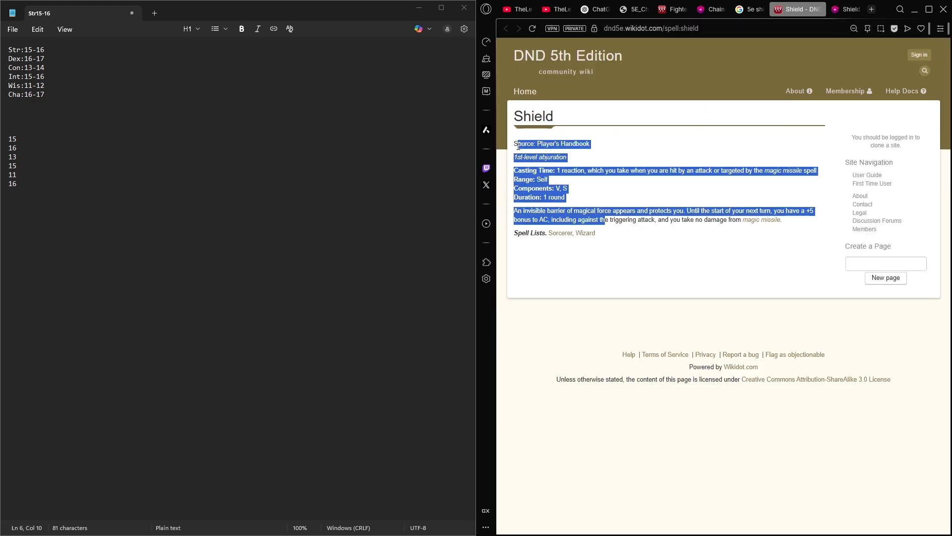
middle_click(799, 17)
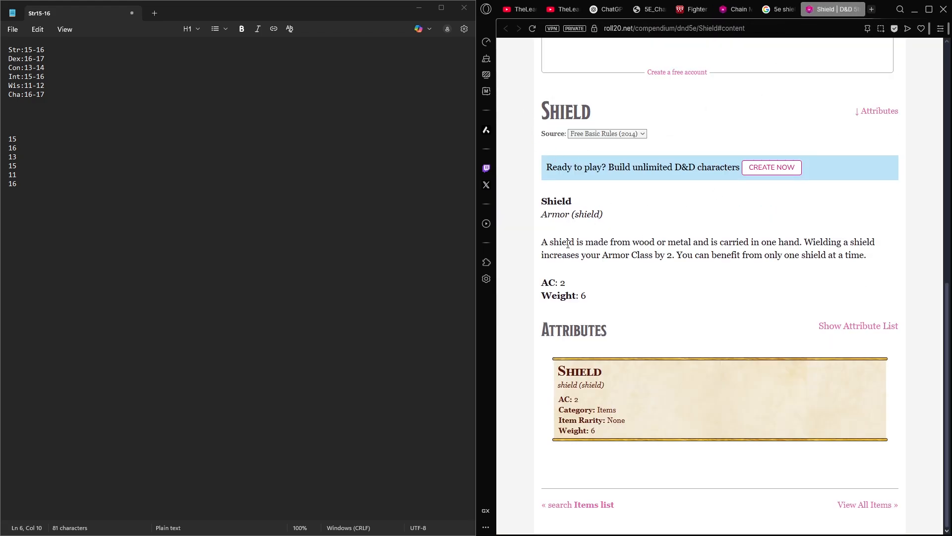
left_click_drag(541, 243, 888, 264)
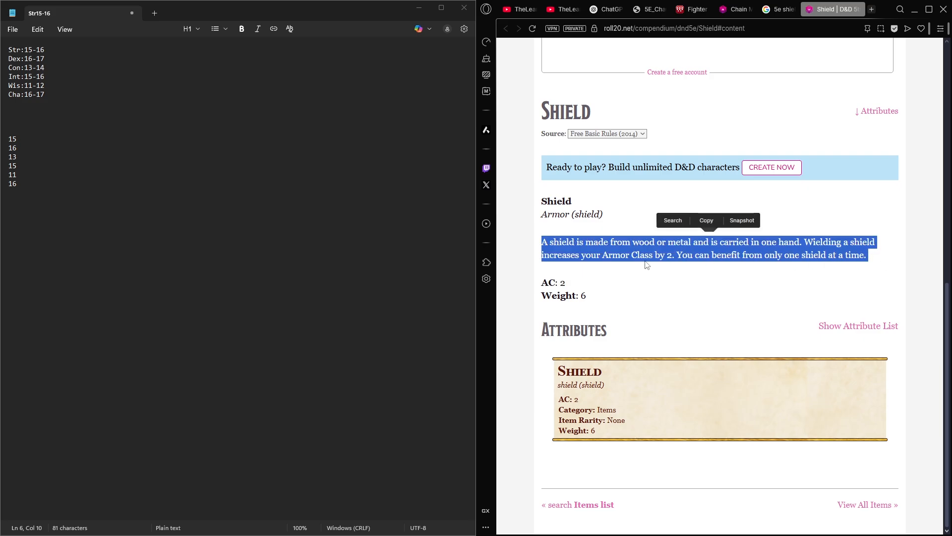
left_click(752, 256)
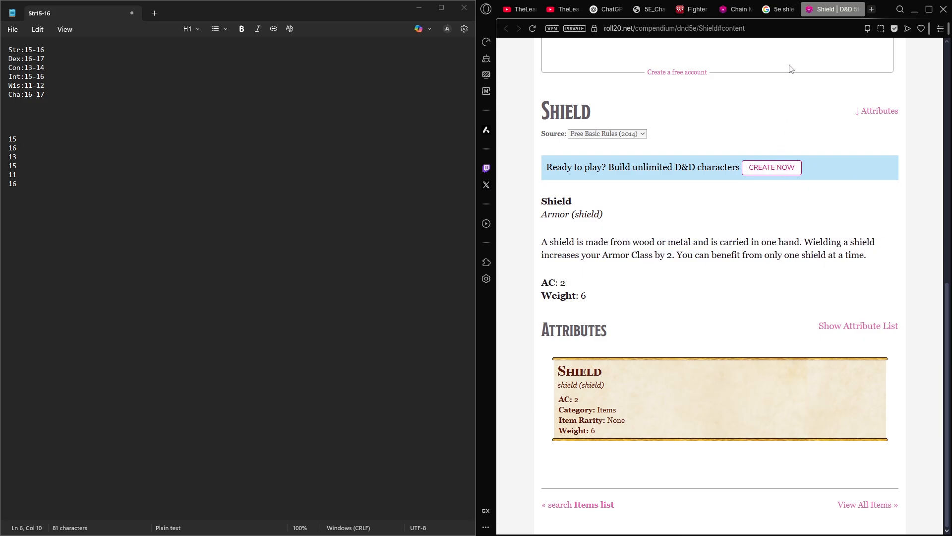
middle_click(820, 12)
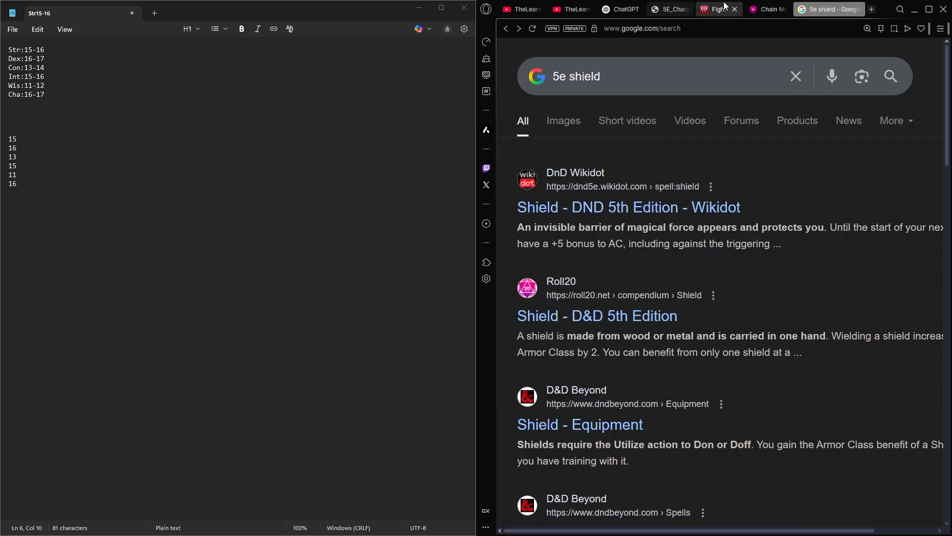
- Set the Armor Class on the character sheet to 17/19
left_click(664, 8)
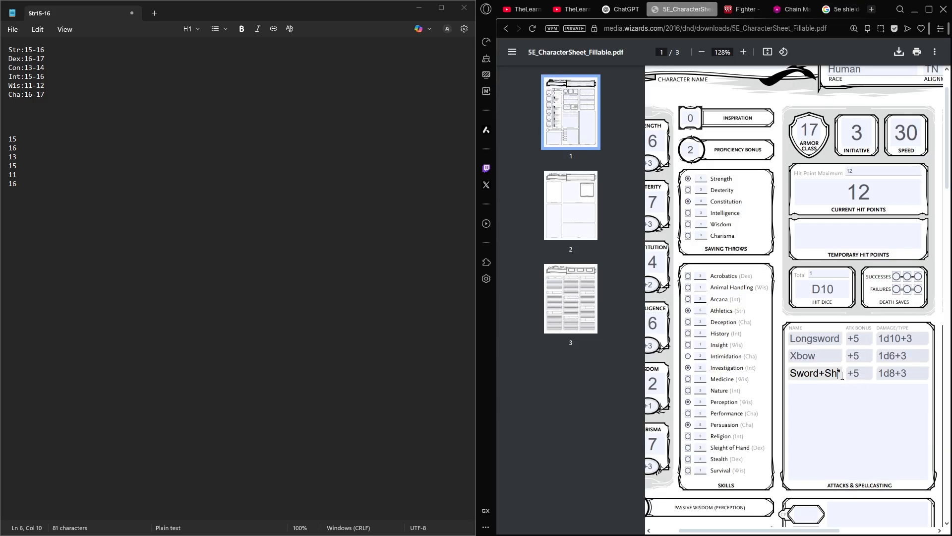
left_click(816, 133)
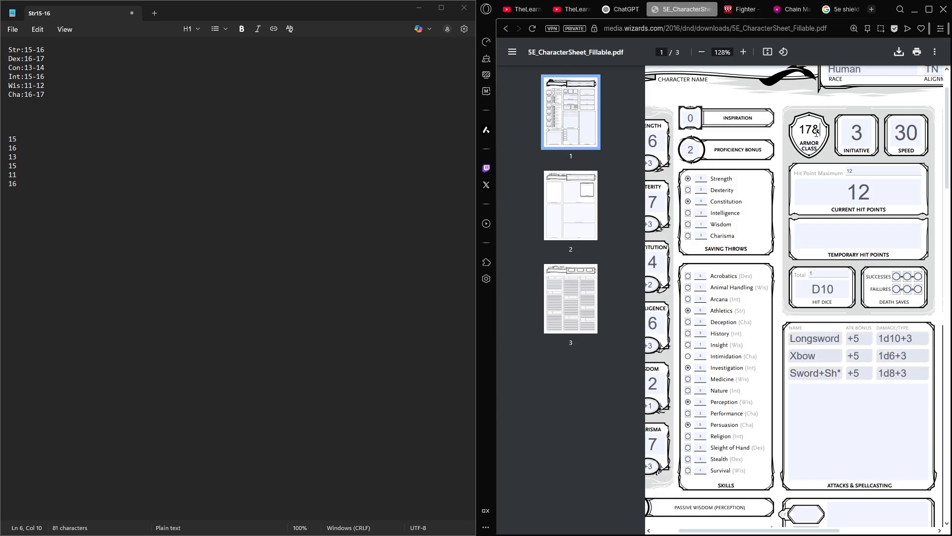
type("/19")
left_click(832, 358)
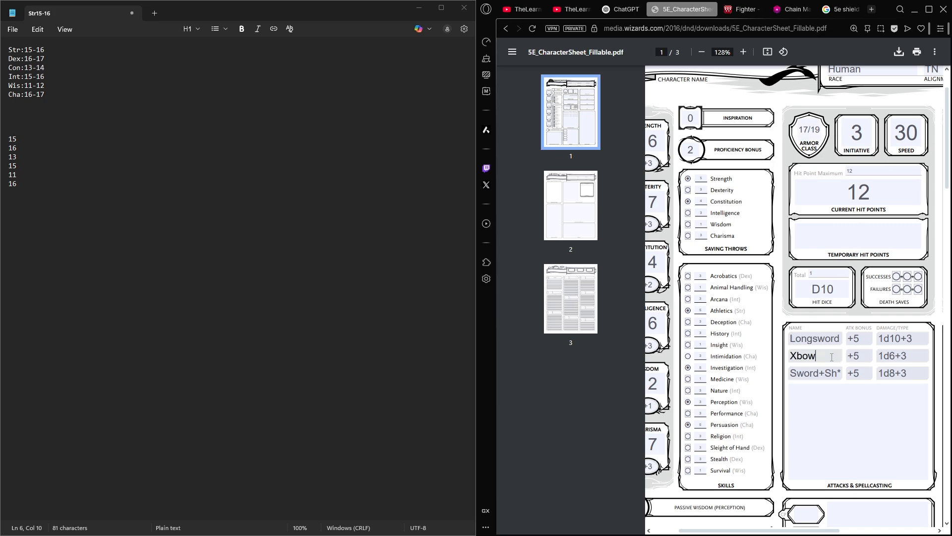
left_click(838, 373)
left_click_drag(791, 375, 879, 384)
left_click(877, 391)
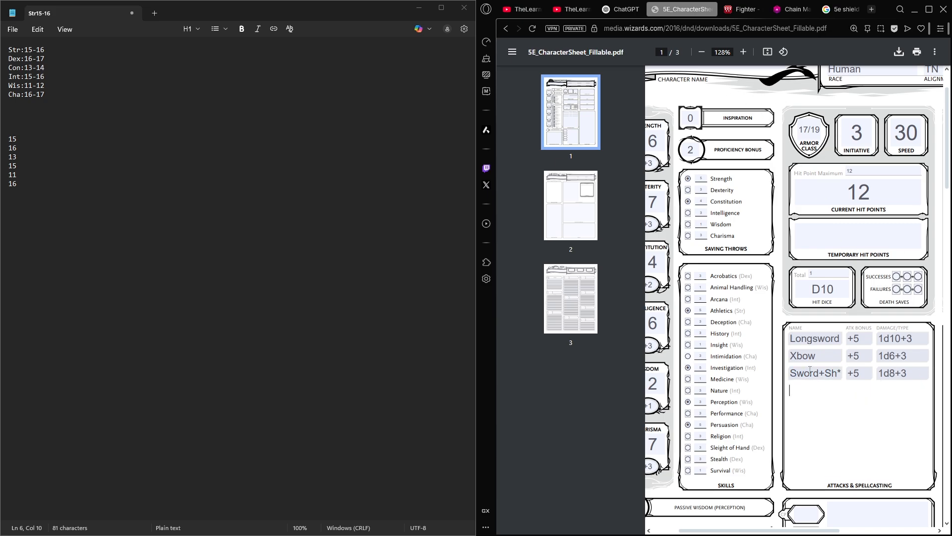
left_click(800, 377)
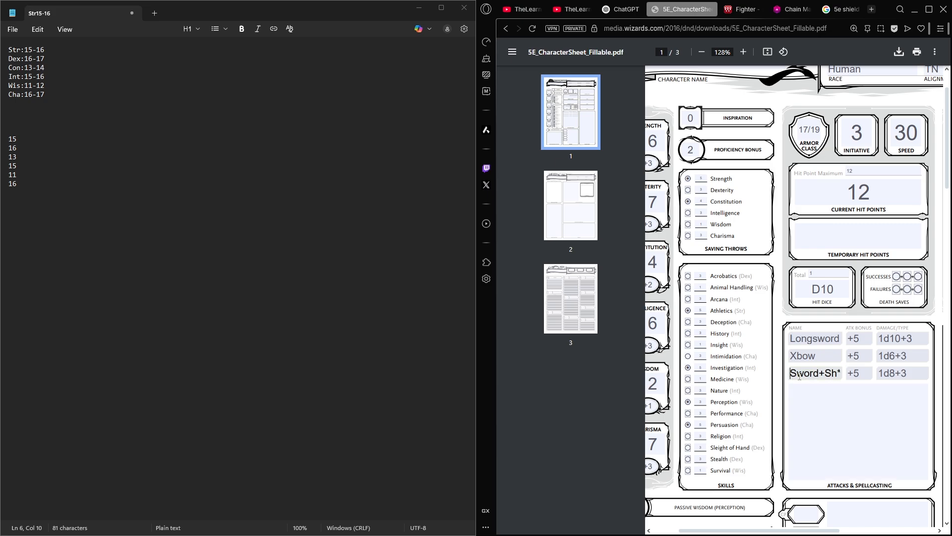
left_click_drag(798, 378, 847, 385)
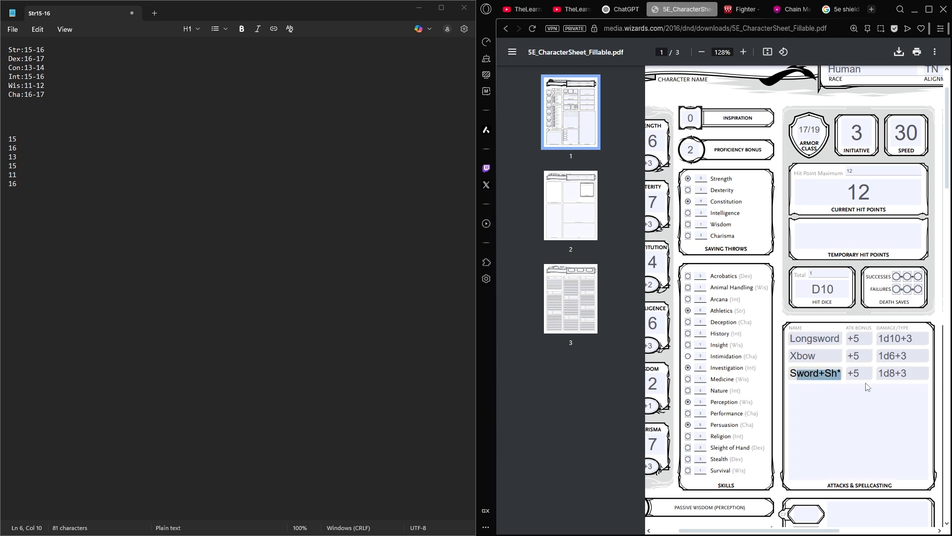
left_click(845, 384)
left_click(824, 340)
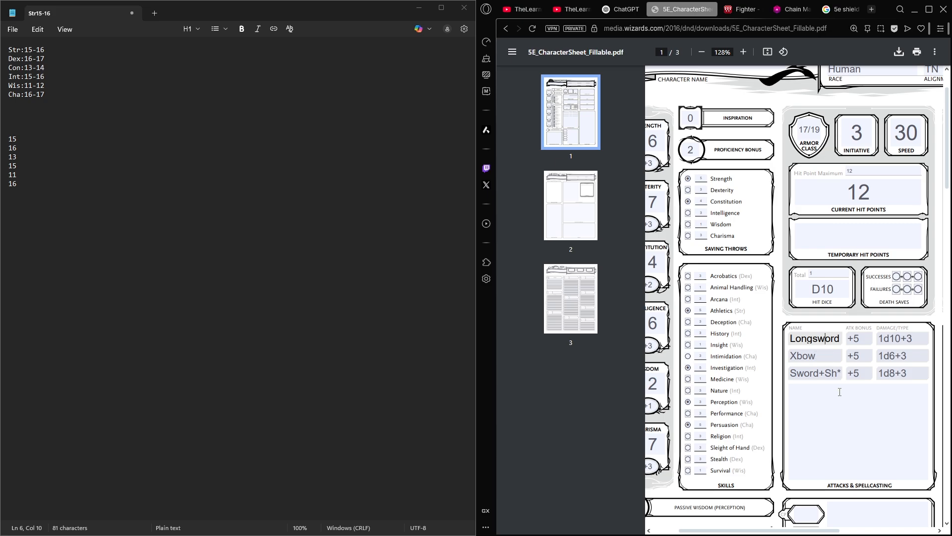
- Enter 10 gold pieces in the GP field of the first page's Equipment section
scroll(840, 391, "left", 1)
scroll(834, 402, "down", 1)
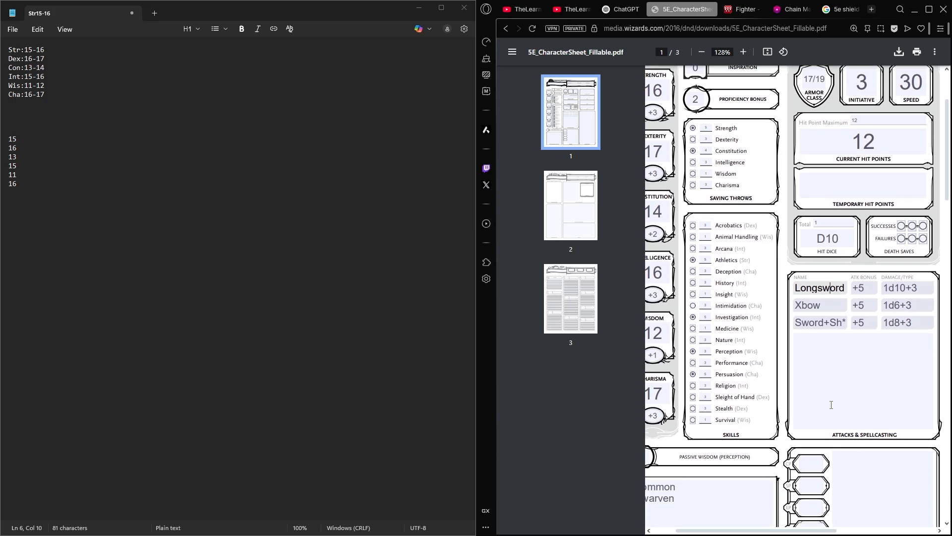
scroll(835, 392, "down", 1)
key("alt")
left_click(829, 347)
scroll(829, 344, "down", 1)
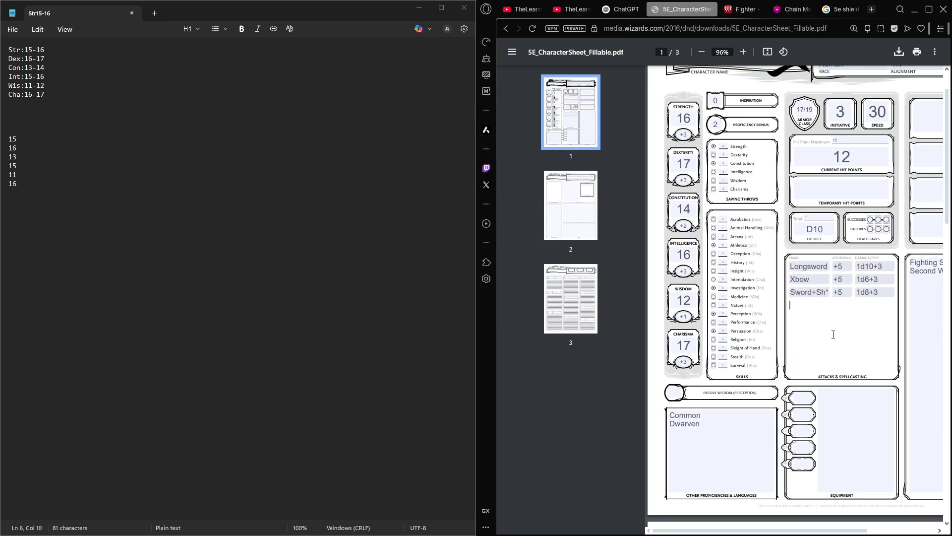
scroll(834, 335, "down", 1)
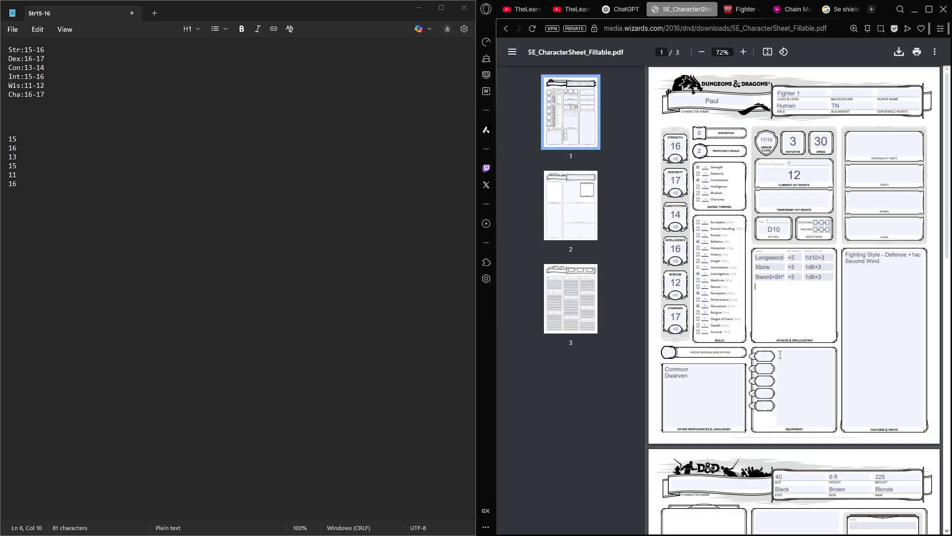
scroll(759, 367, "down", 5)
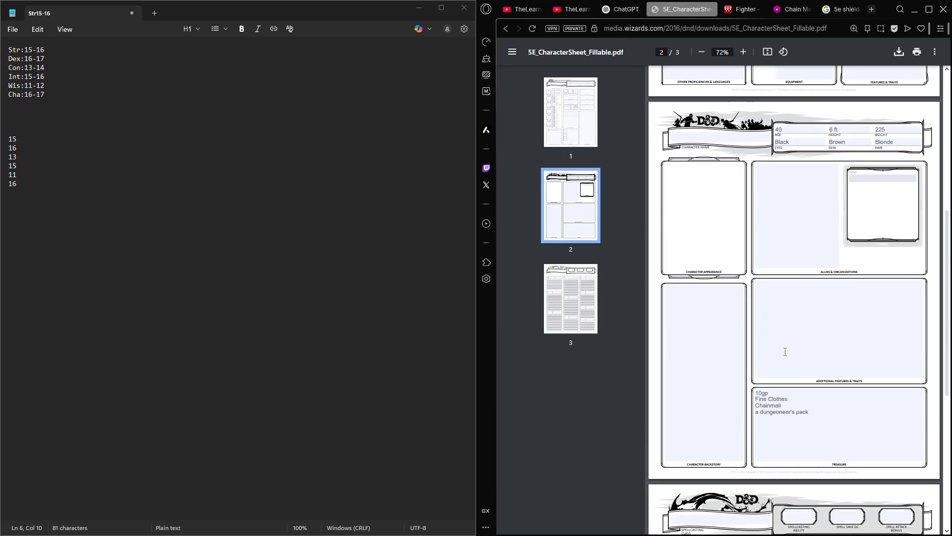
scroll(769, 304, "up", 2)
scroll(769, 304, "up", 1)
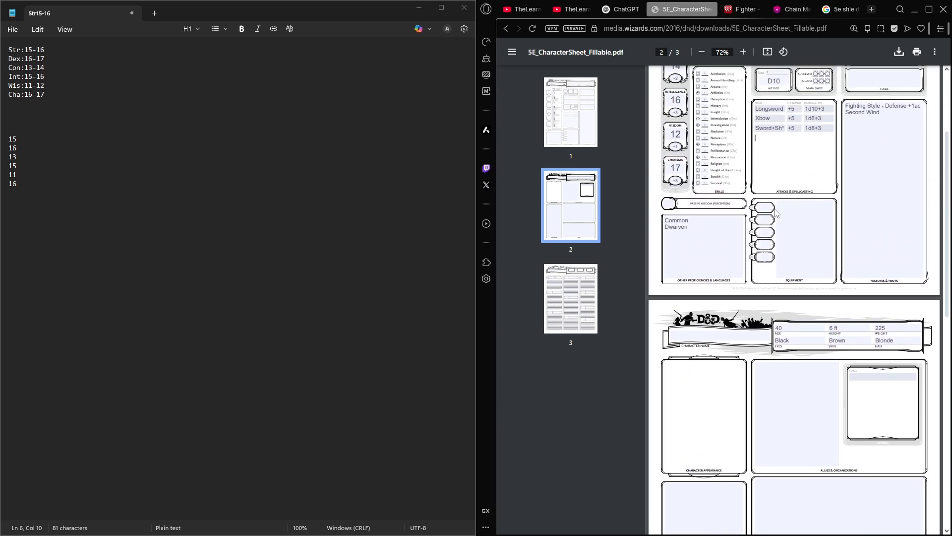
scroll(759, 297, "up", 5)
left_click(749, 331)
type("10")
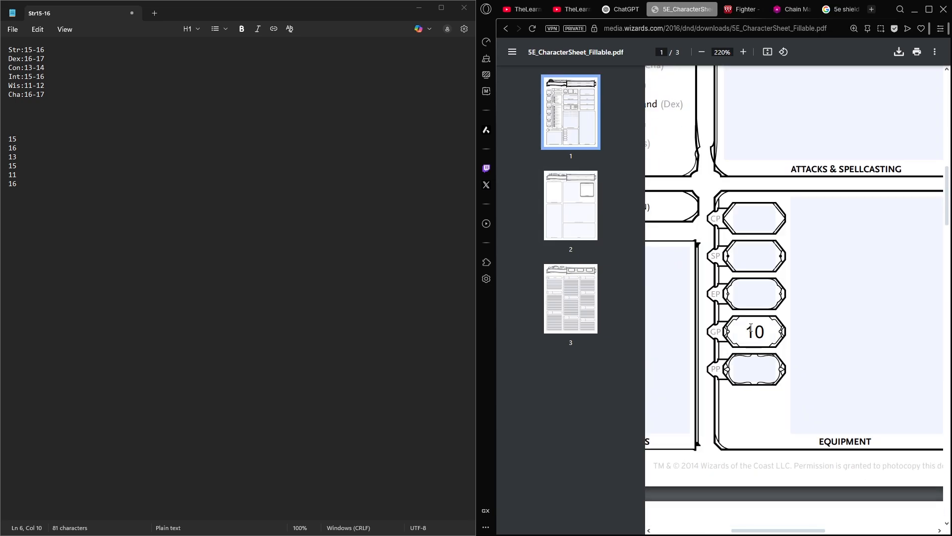
left_click_drag(747, 340, 766, 301)
left_click(765, 300)
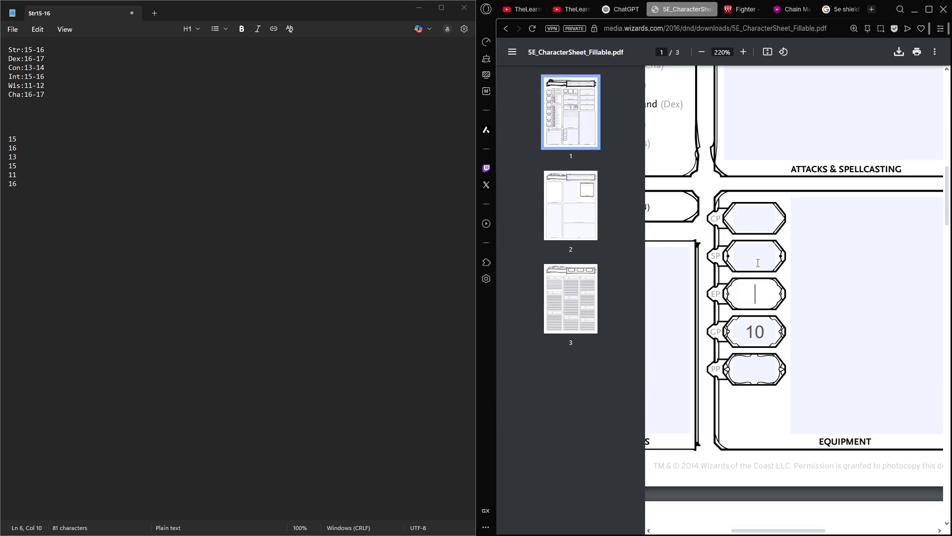
left_click(758, 262)
left_click(754, 368)
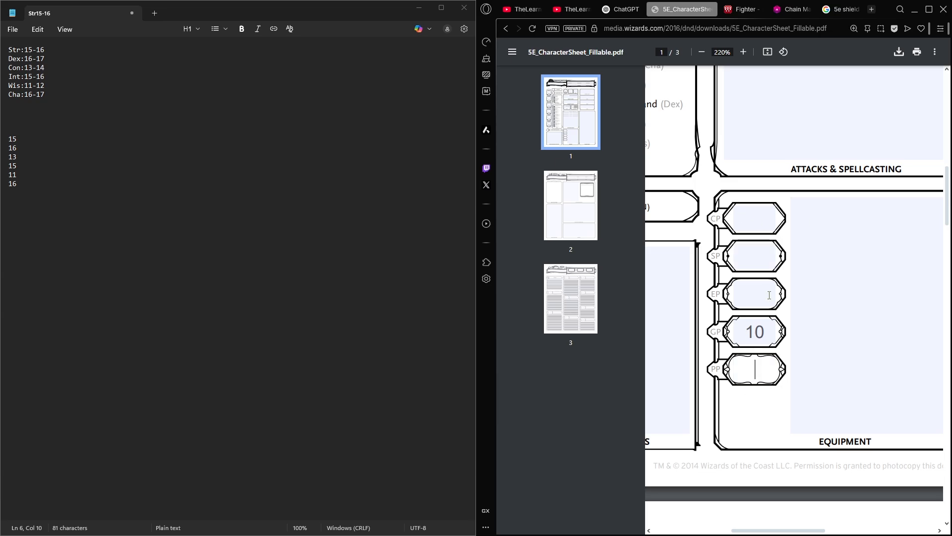
scroll(793, 296, "down", 4)
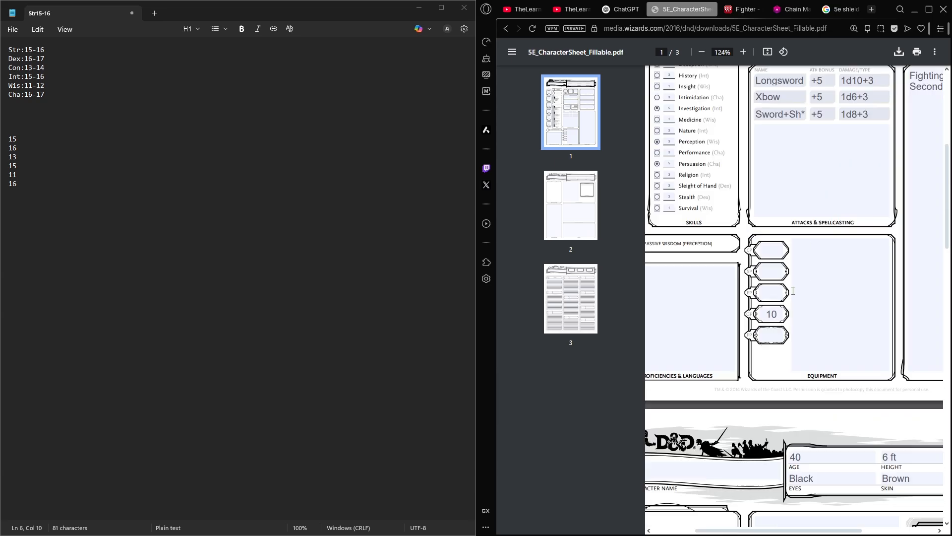
double_click(779, 315)
- Move the Chainmail and "a dungeoneer's pack" lines from the Treasure box on page 2 to the Equipment box on page 1
left_click(816, 273)
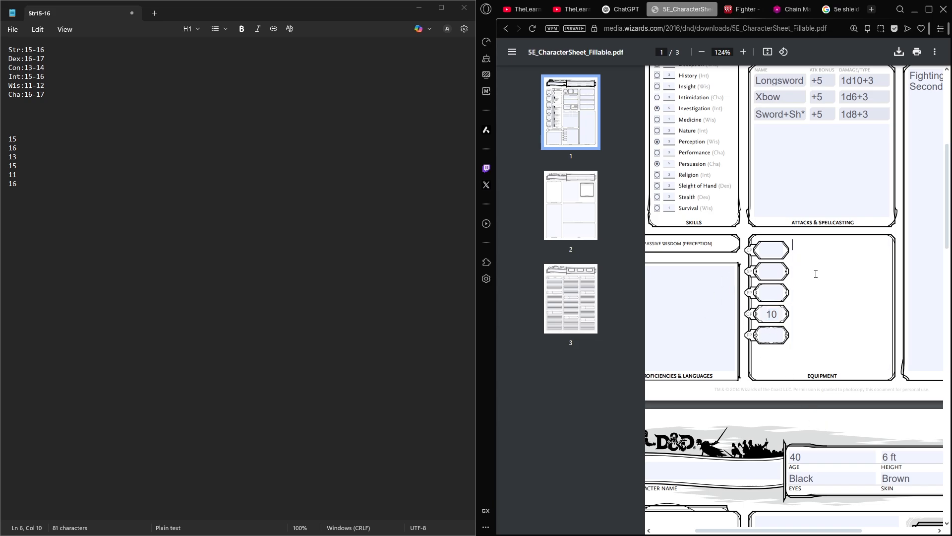
scroll(797, 263, "down", 12)
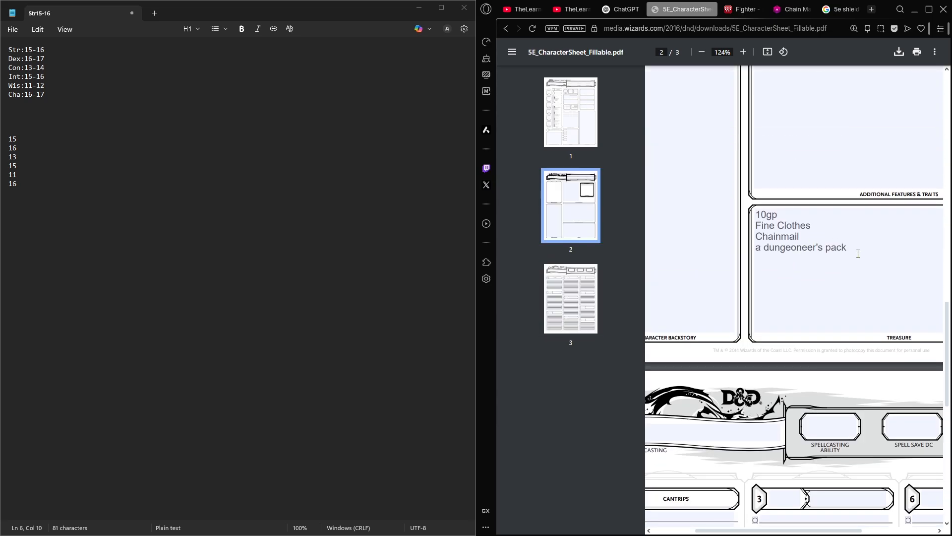
left_click(811, 237)
left_click_drag(883, 248, 797, 236)
key("ctrl+x")
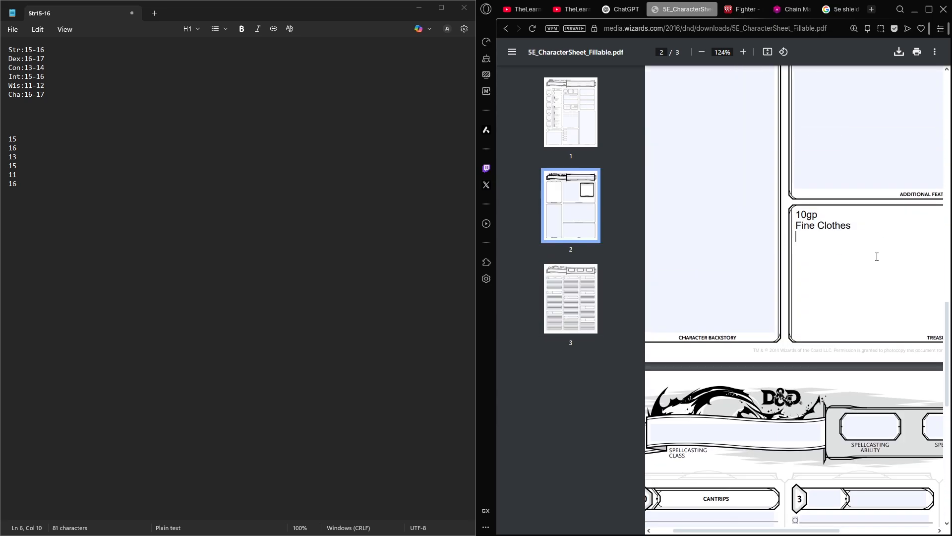
scroll(897, 287, "up", 10)
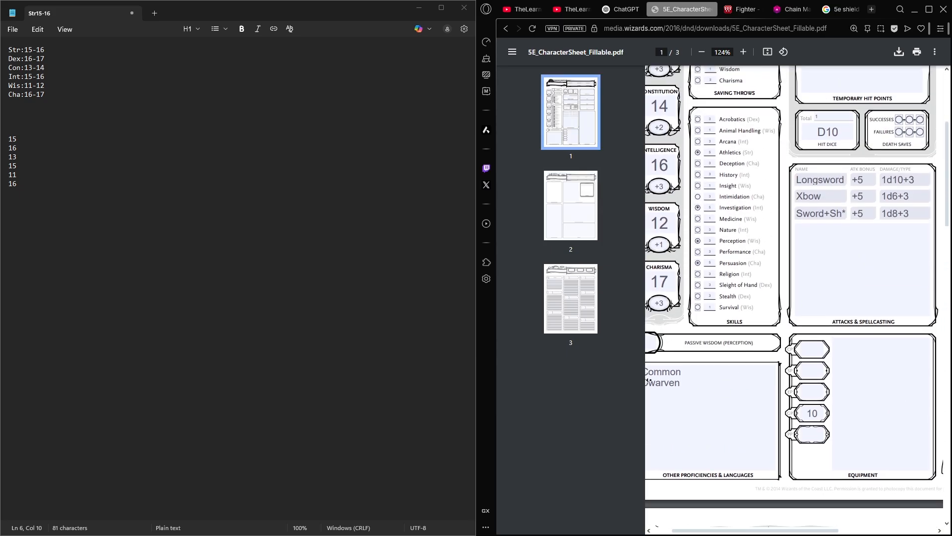
scroll(747, 348, "right", 4)
left_click(759, 384)
key("ctrl+v")
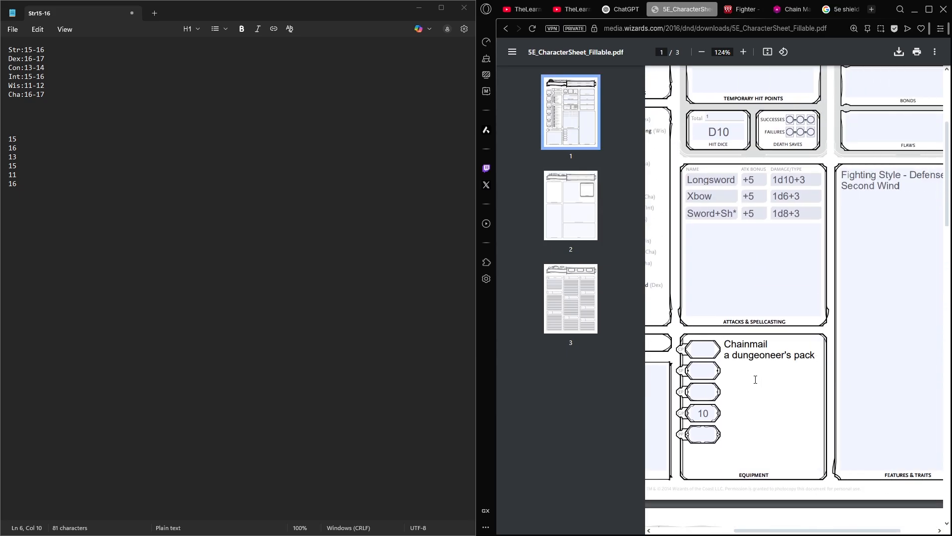
left_click(780, 342)
scroll(765, 362, "up", 5)
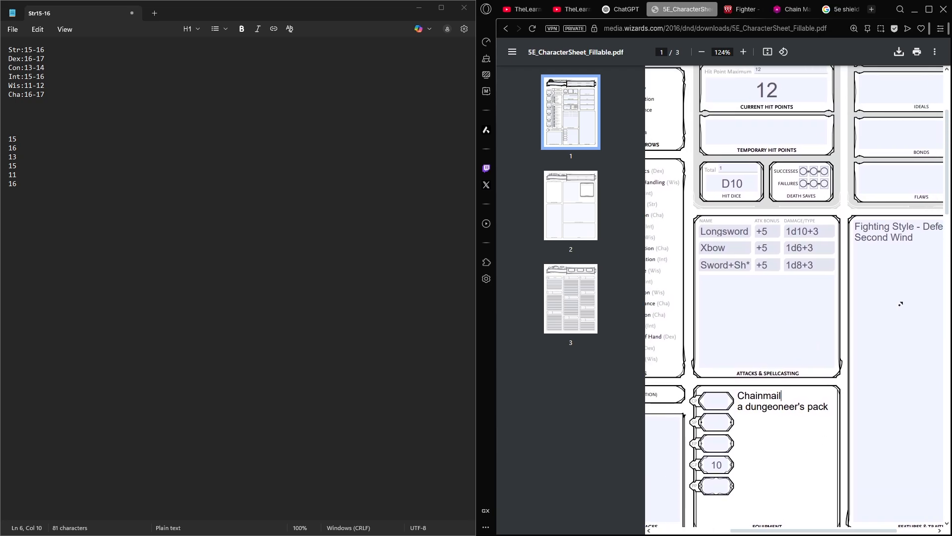
scroll(838, 285, "down", 5)
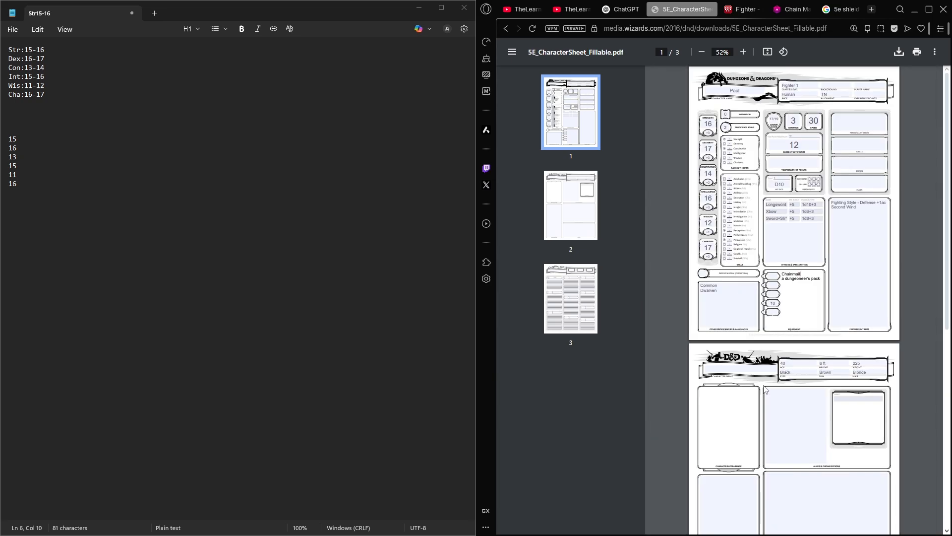
scroll(837, 284, "down", 3)
scroll(782, 332, "down", 2)
scroll(782, 332, "up", 10)
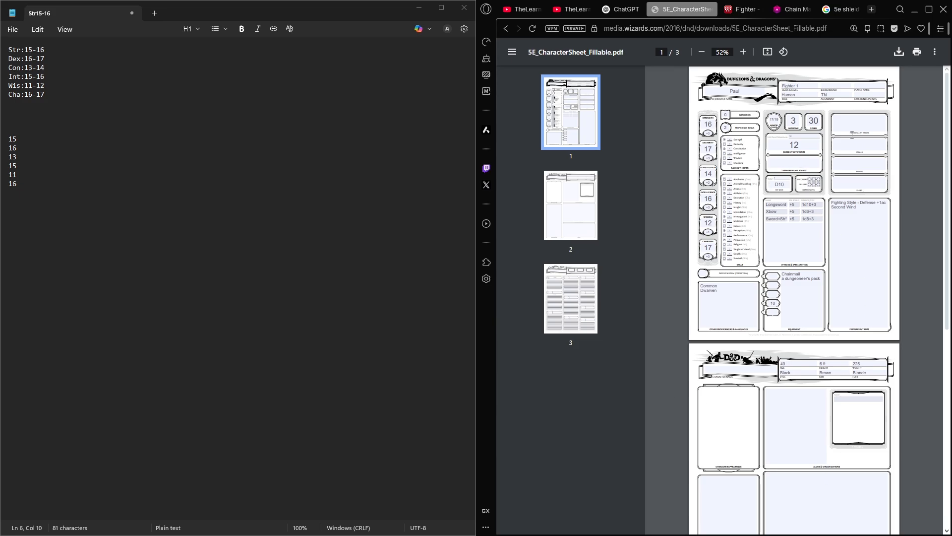
scroll(900, 129, "up", 4)
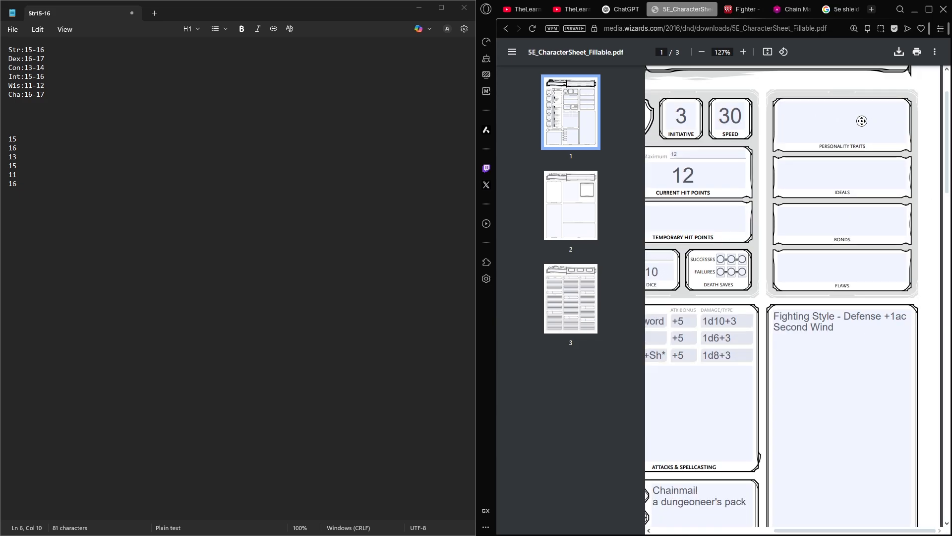
- Close the shield search, look up "5e failed merchant" on the web, and open the DnD Wikidot background page
left_click(822, 266)
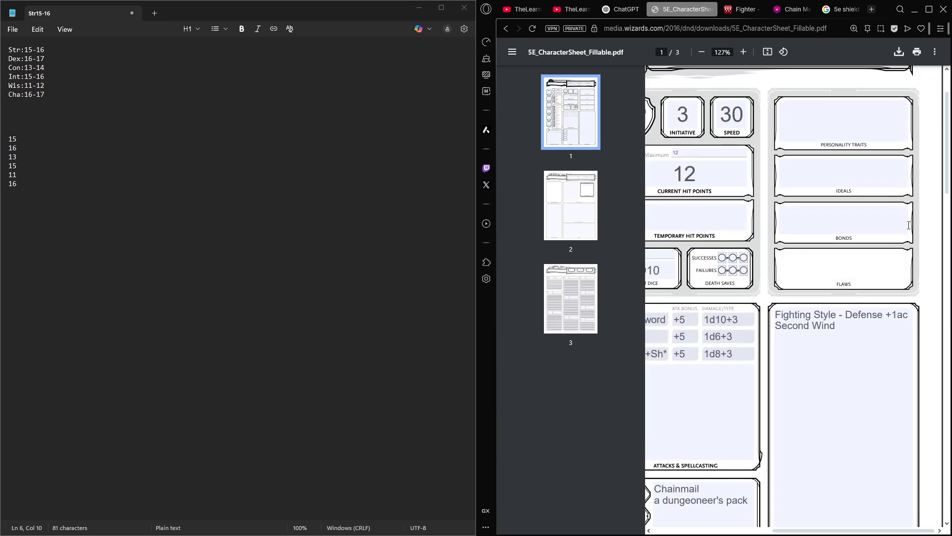
middle_click(845, 11)
left_click(824, 9)
type("5e")
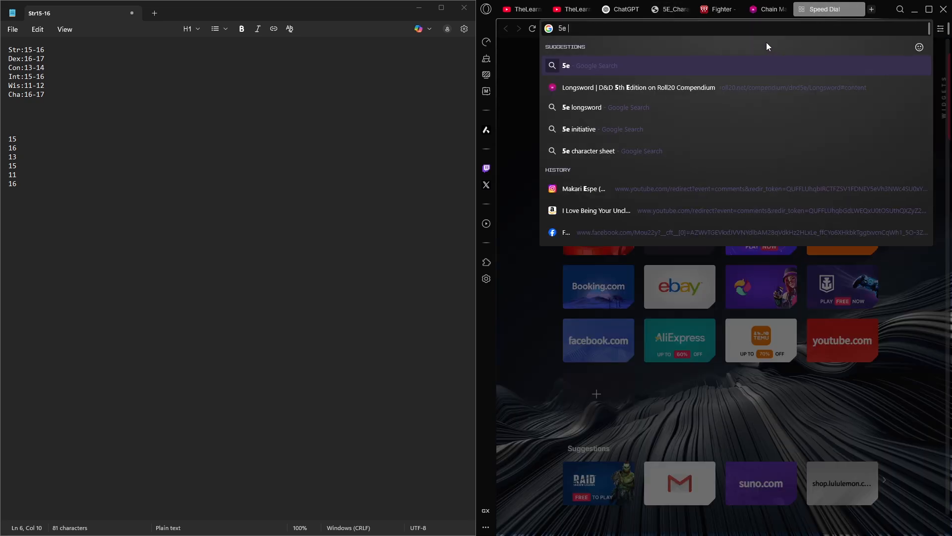
type(" failed m")
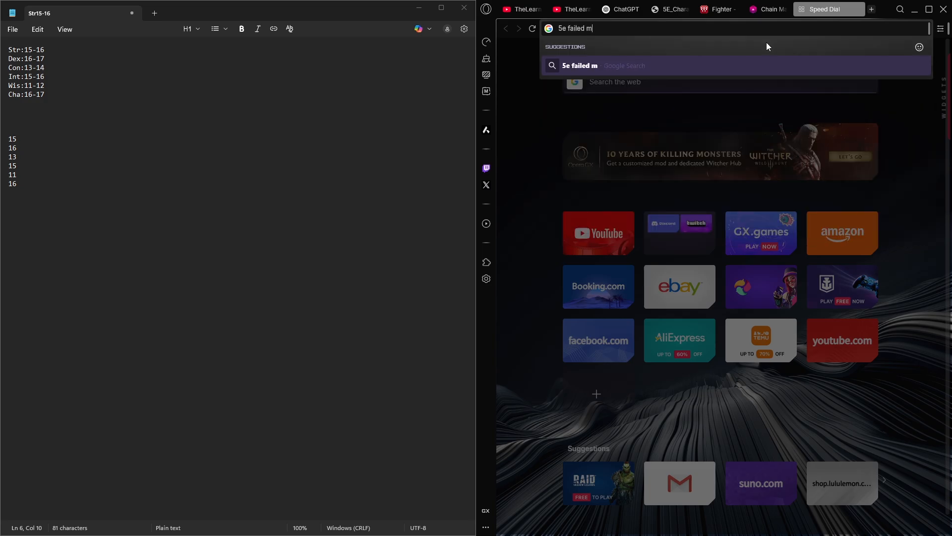
type("erchant")
key("Return")
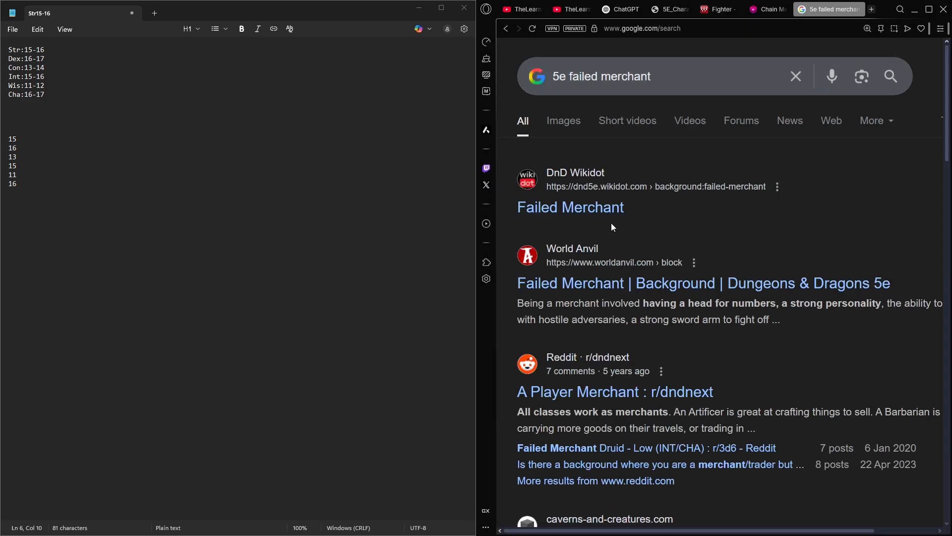
left_click(590, 212)
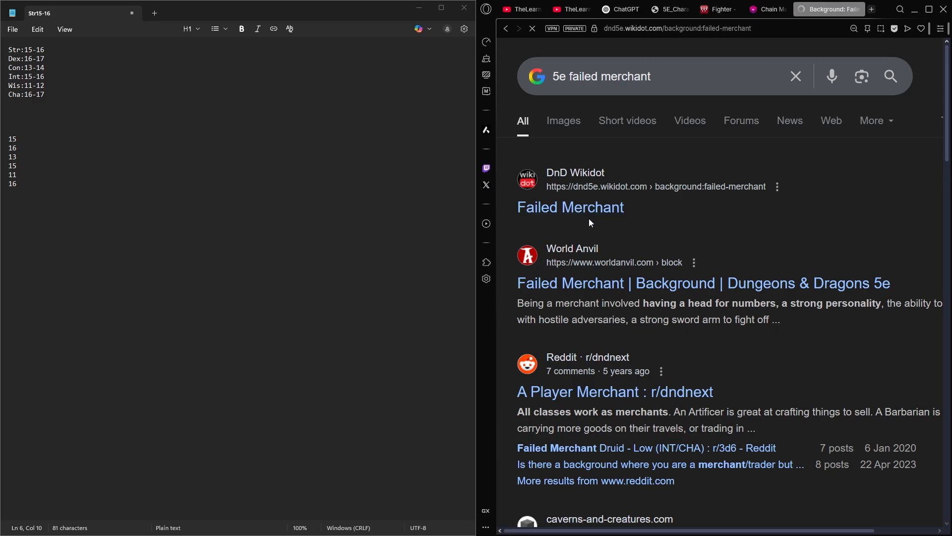
- Read the Failed Merchant tables of personality traits, ideals, bonds and flaws on the Wikidot page
scroll(644, 268, "down", 5)
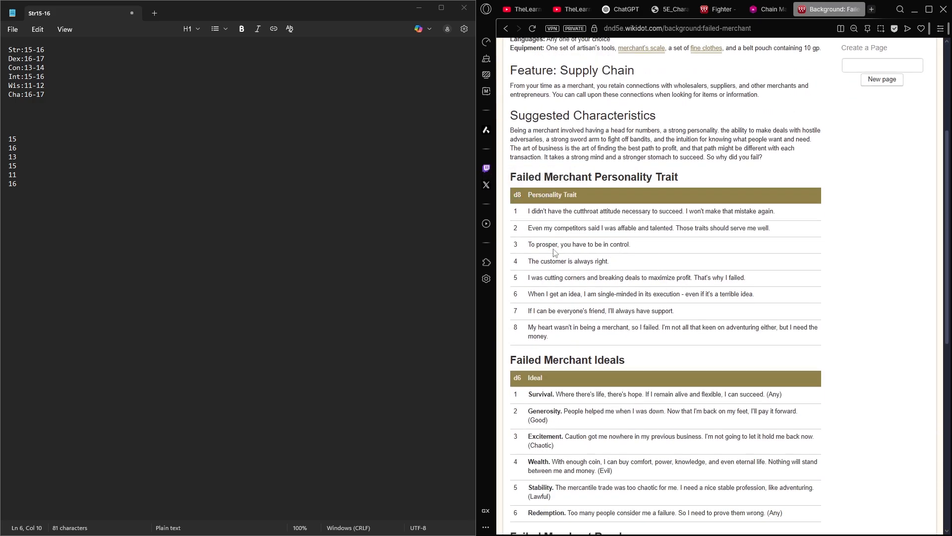
left_click_drag(618, 264, 525, 272)
left_click(534, 265)
scroll(536, 268, "down", 4)
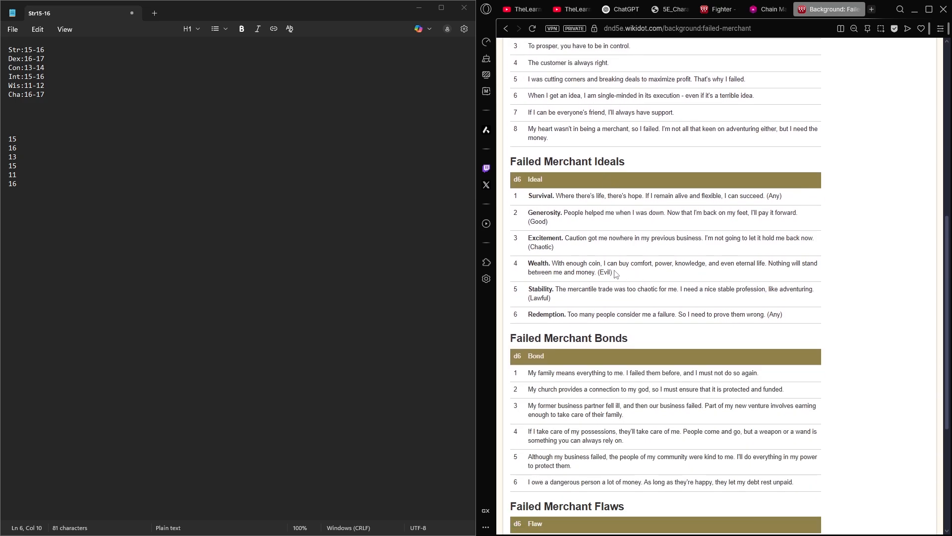
left_click_drag(617, 274, 529, 266)
left_click(650, 277)
mouse_move(613, 272)
left_mouse_down()
mouse_move(594, 271)
mouse_move(617, 275)
mouse_move(600, 277)
left_mouse_up()
left_click(615, 273)
scroll(557, 220, "down", 1)
scroll(557, 220, "down", 5)
- Return to the character sheet and enter the companion's first name followed by "- Dwarven Miner" in the Bonds box
left_click(787, 12)
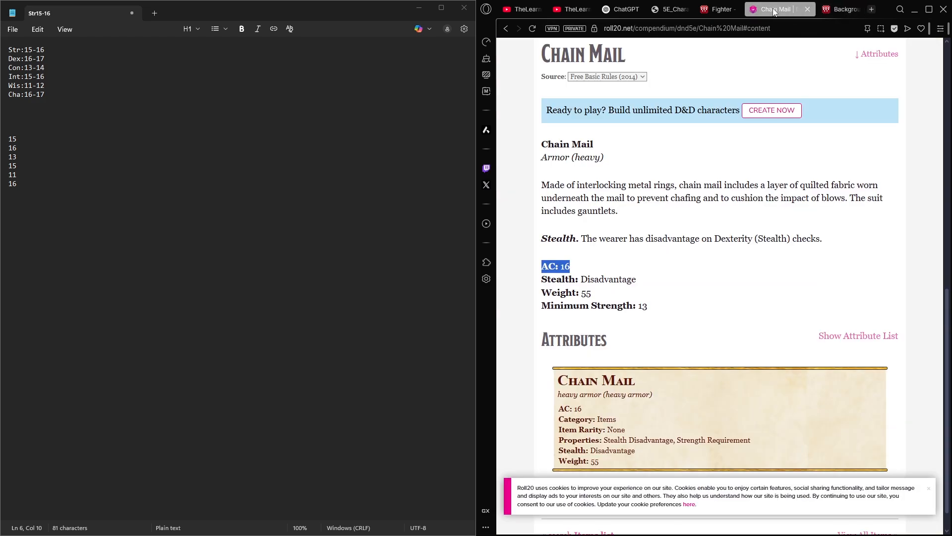
left_click(722, 3)
left_click(661, 11)
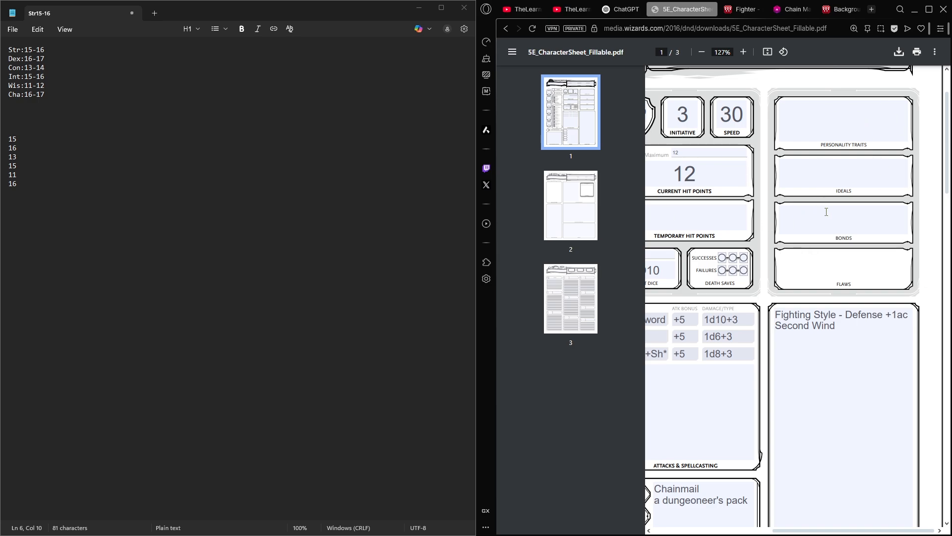
scroll(792, 115, "up", 2)
left_click(805, 303)
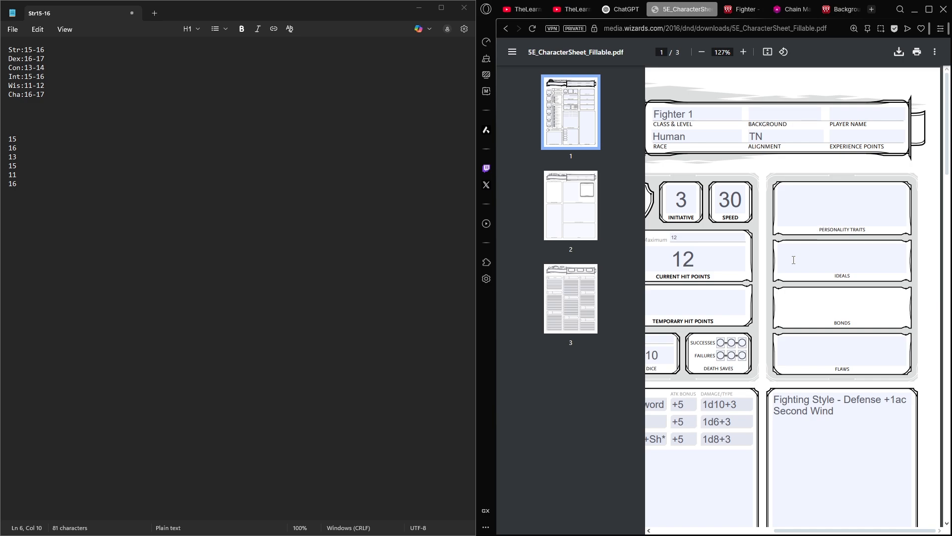
type("Phil - Dwarven Miner")
left_click_drag(880, 302, 779, 299)
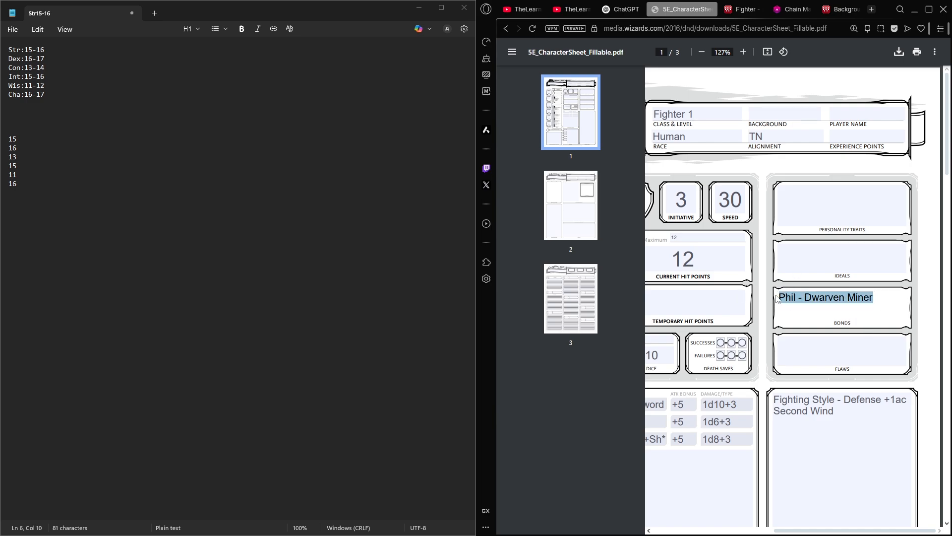
left_click(781, 297)
double_click(782, 297)
left_click(782, 297)
left_click_drag(874, 297, 737, 299)
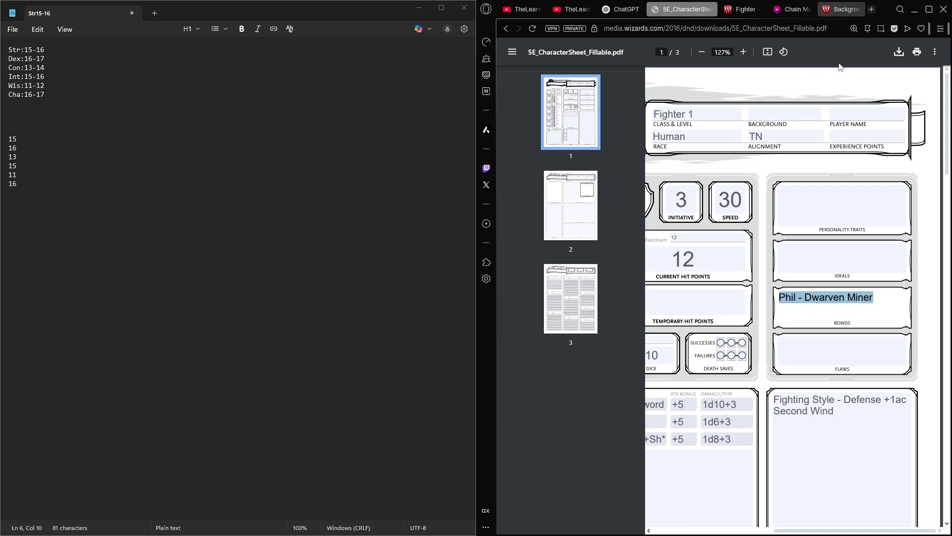
left_click(840, 274)
- Enter "Grumpy, easily resentful. Greedy." in the Personality Traits box
left_click(809, 204)
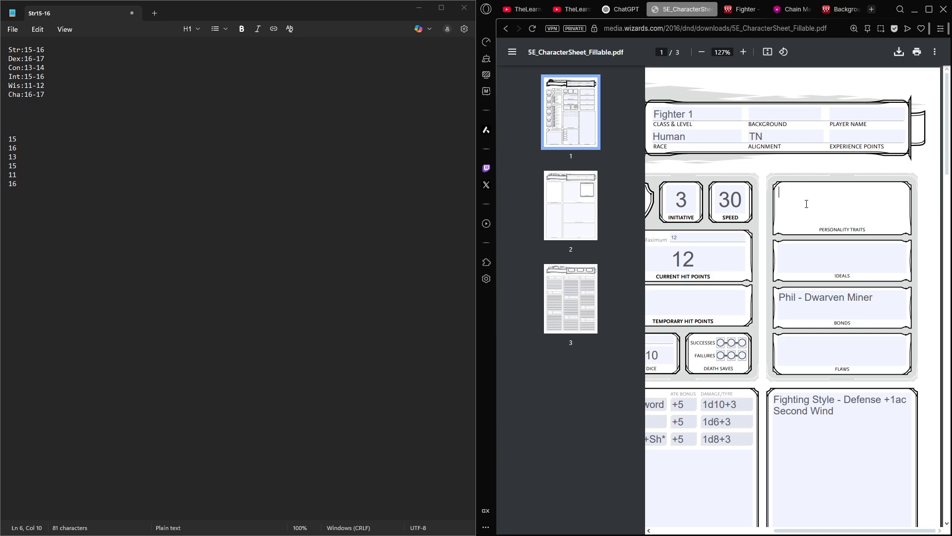
type("Grumpy, easily rese")
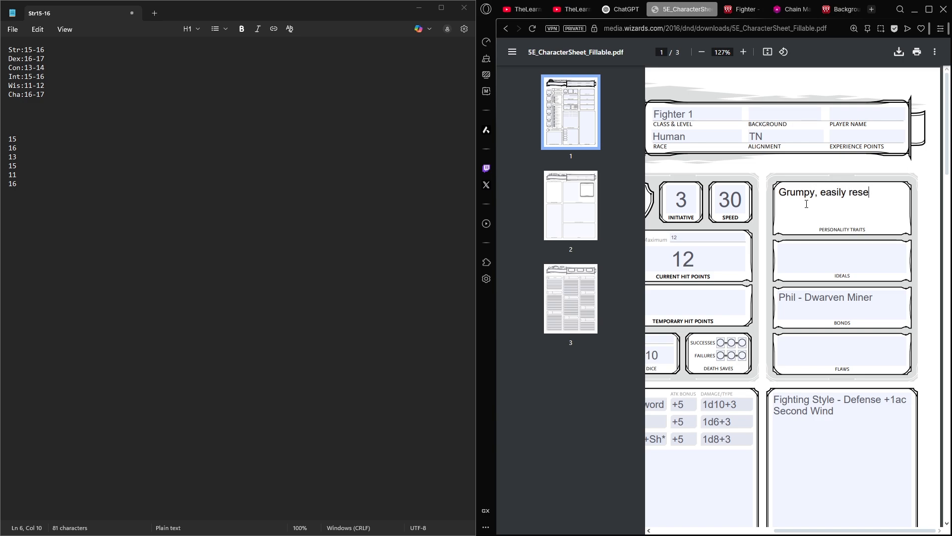
type("ntful. Greedy.")
left_click_drag(840, 216, 765, 197)
left_click(797, 219)
left_click(822, 335)
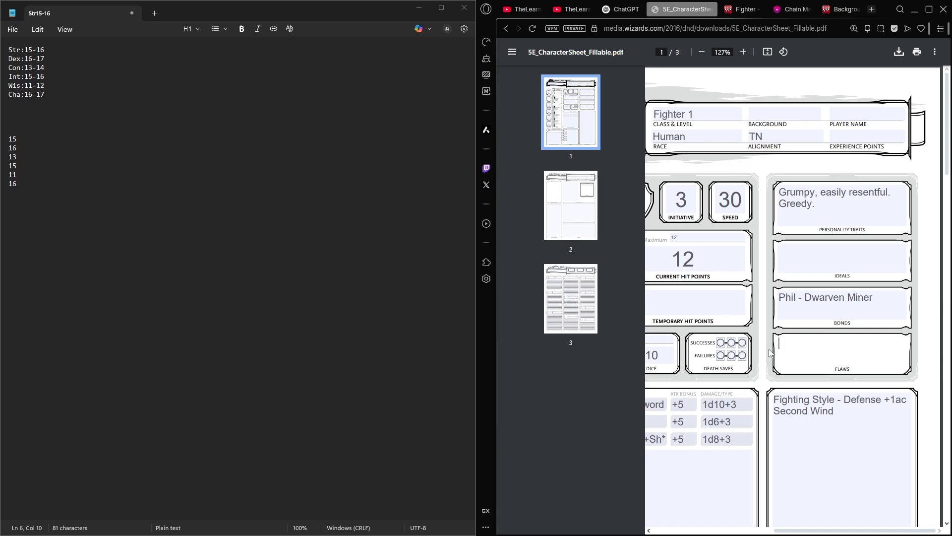
scroll(779, 329, "down", 1)
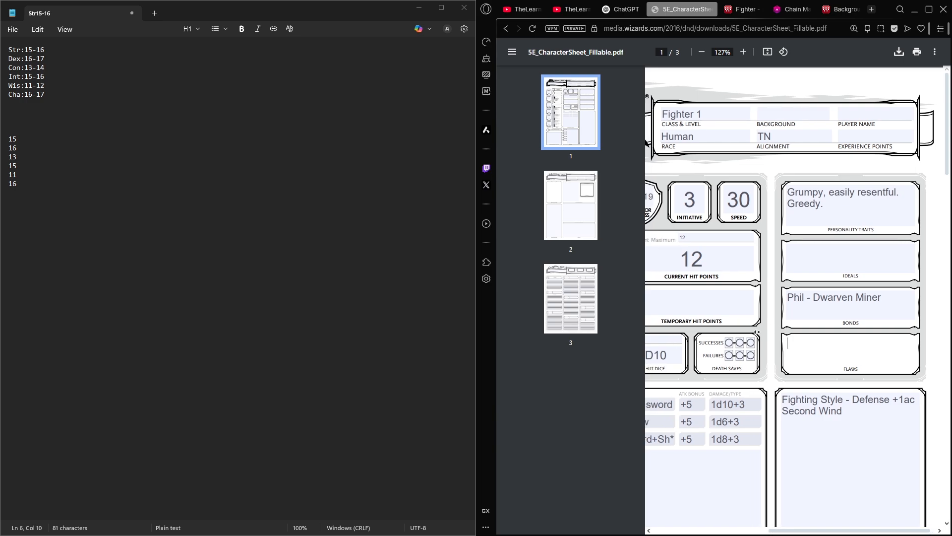
left_click(829, 159)
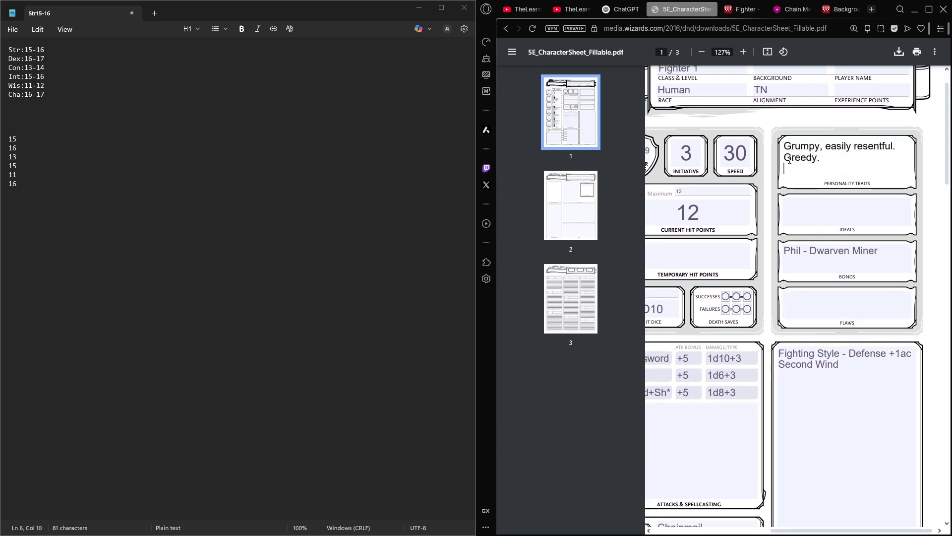
left_click_drag(830, 159, 780, 159)
left_click(786, 157)
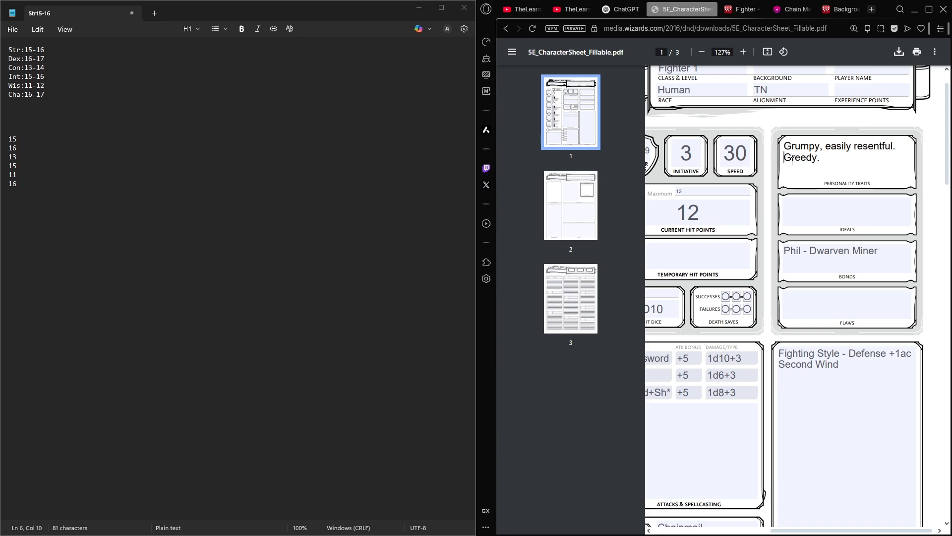
left_click(833, 159)
- Enter "Values riches over people." in the Flaws box
left_click(830, 296)
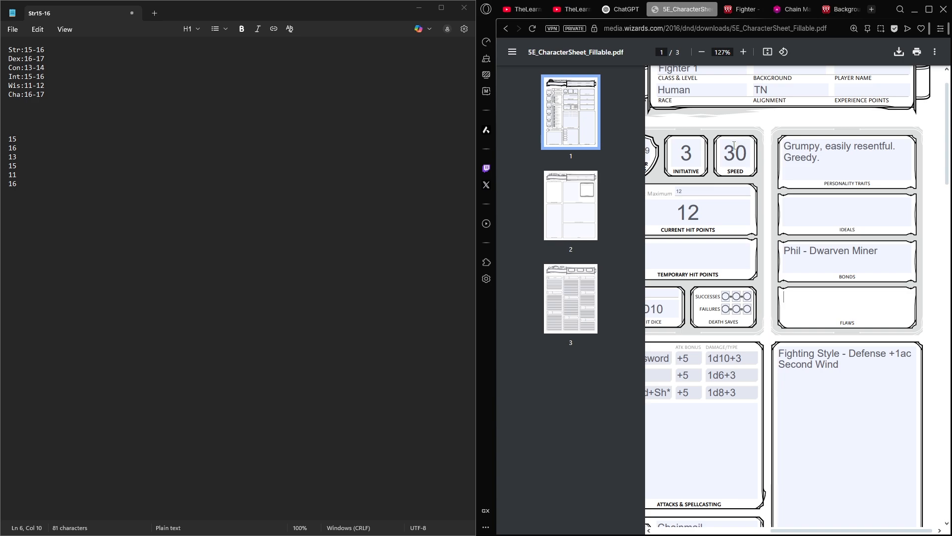
type("Values riches over people.")
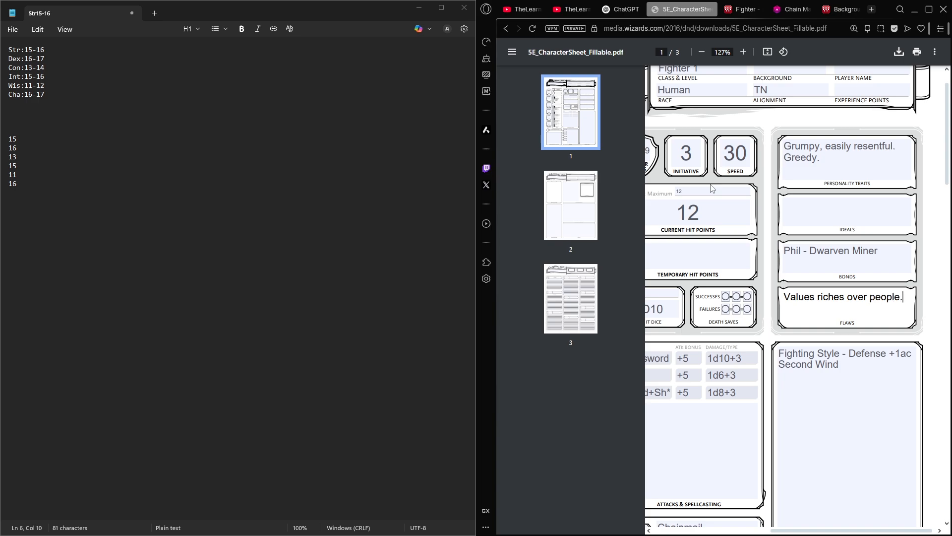
triple_click(847, 304)
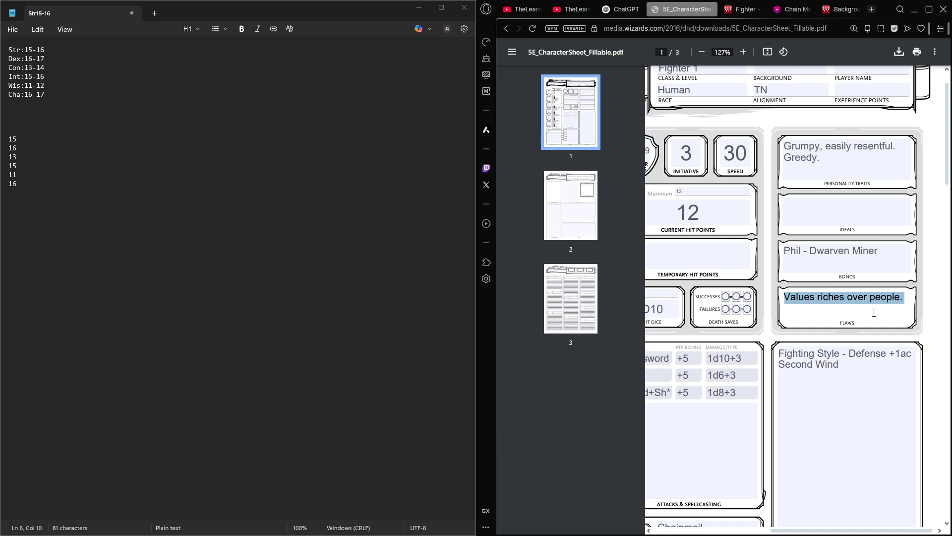
left_click(792, 310)
double_click(828, 303)
left_click(888, 300)
double_click(834, 304)
left_click(814, 308)
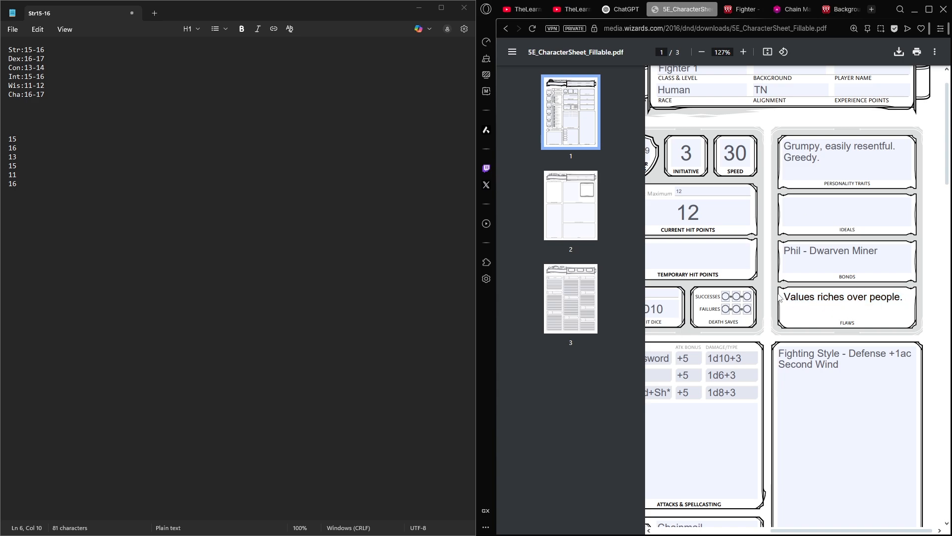
scroll(759, 270, "left", 1)
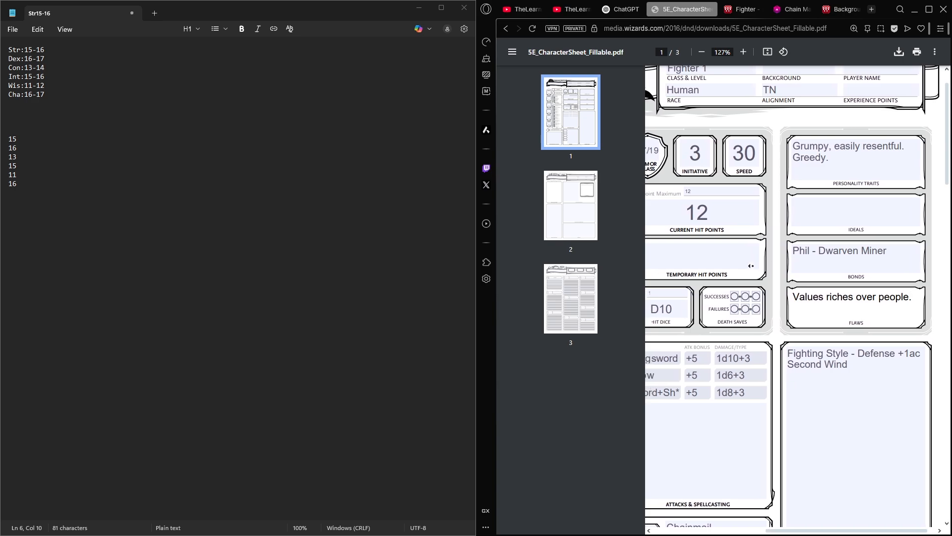
scroll(751, 266, "left", 2)
left_click_drag(934, 297, 809, 303)
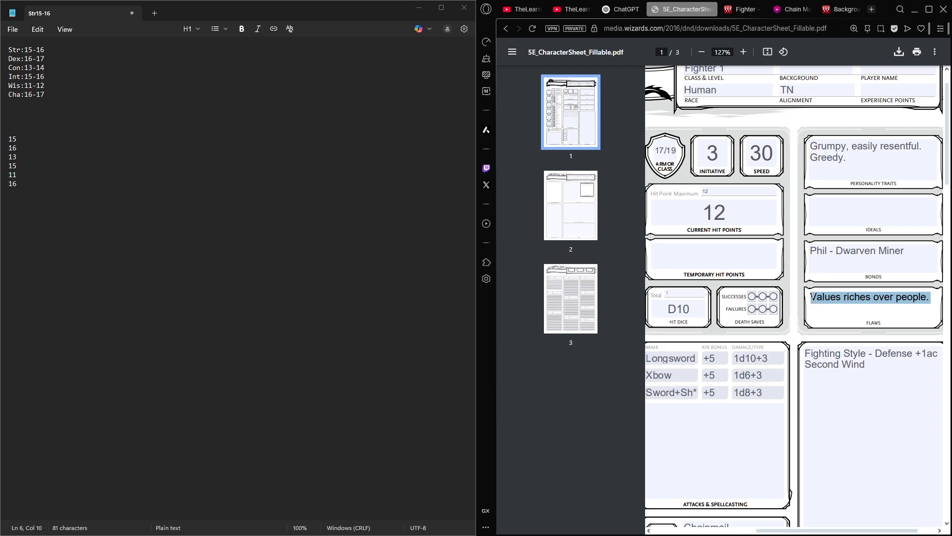
left_click(811, 297)
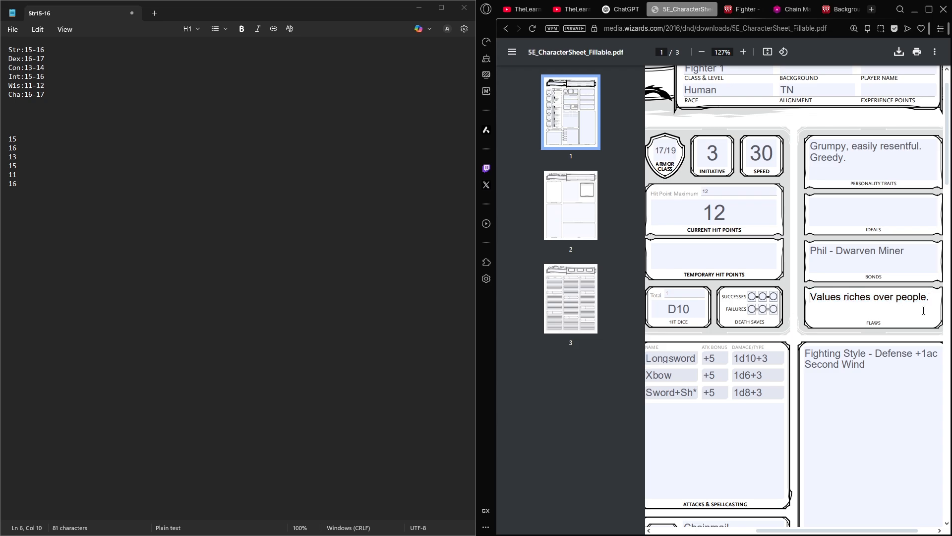
double_click(880, 304)
left_click(880, 305)
double_click(859, 304)
left_click(886, 313)
double_click(820, 314)
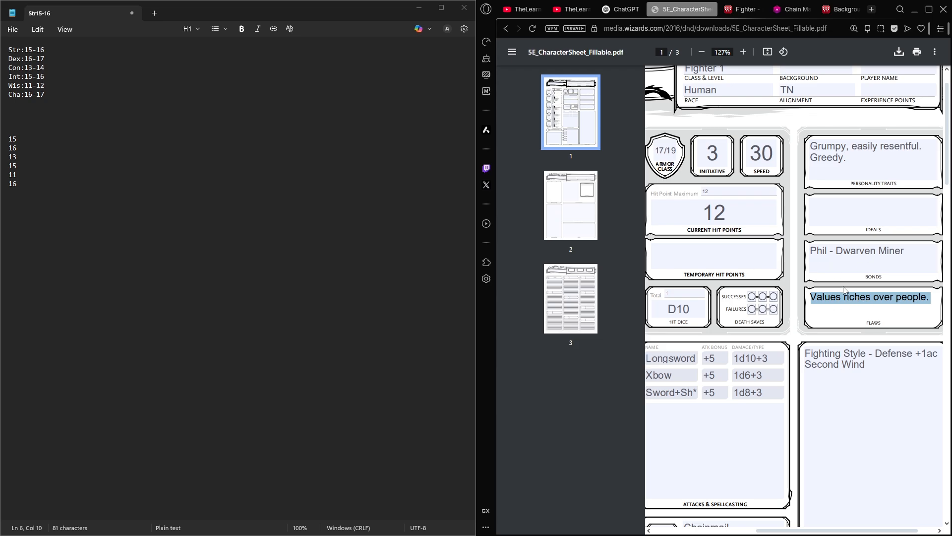
left_click(837, 296)
left_click_drag(814, 296, 911, 305)
- Enter "Failed Merchant" in the Background field of the first page's header
middle_click(734, 266)
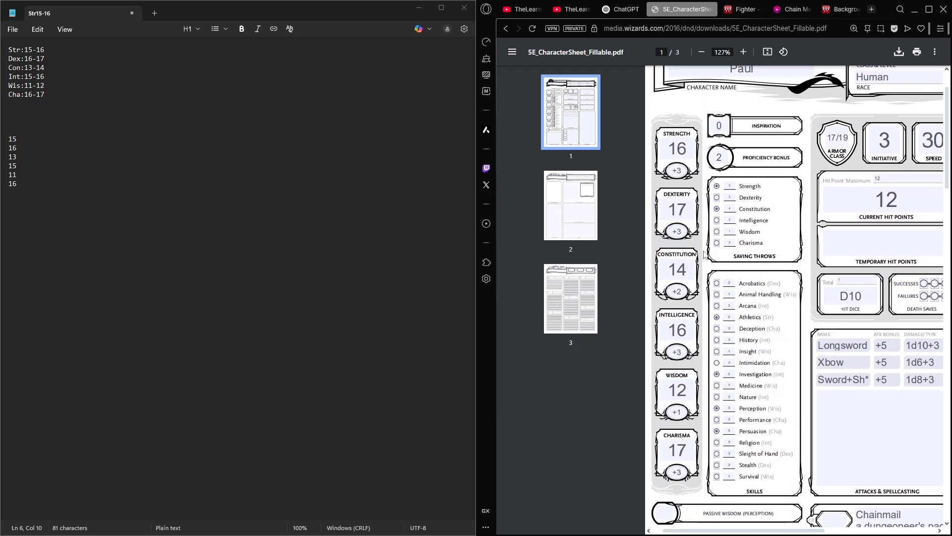
scroll(782, 280, "down", 3)
scroll(810, 279, "up", 1)
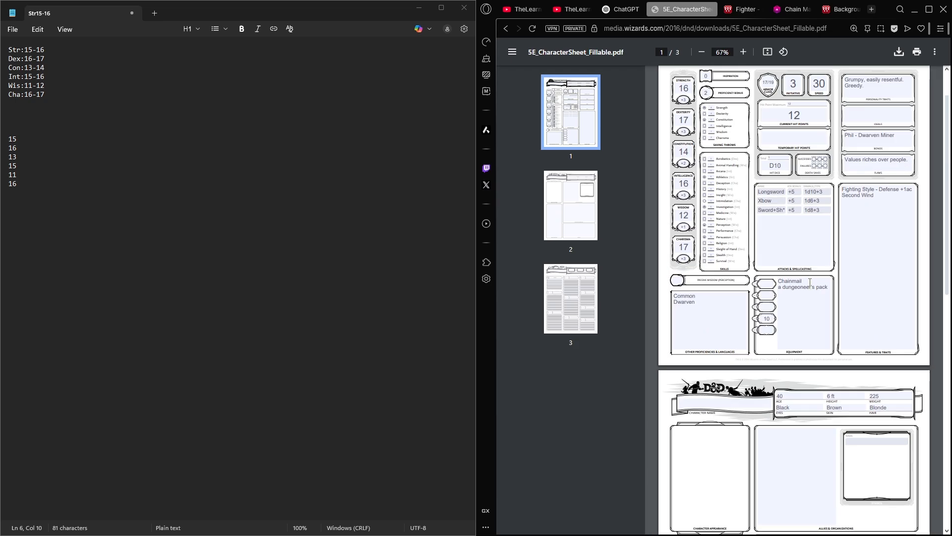
scroll(802, 335, "up", 1)
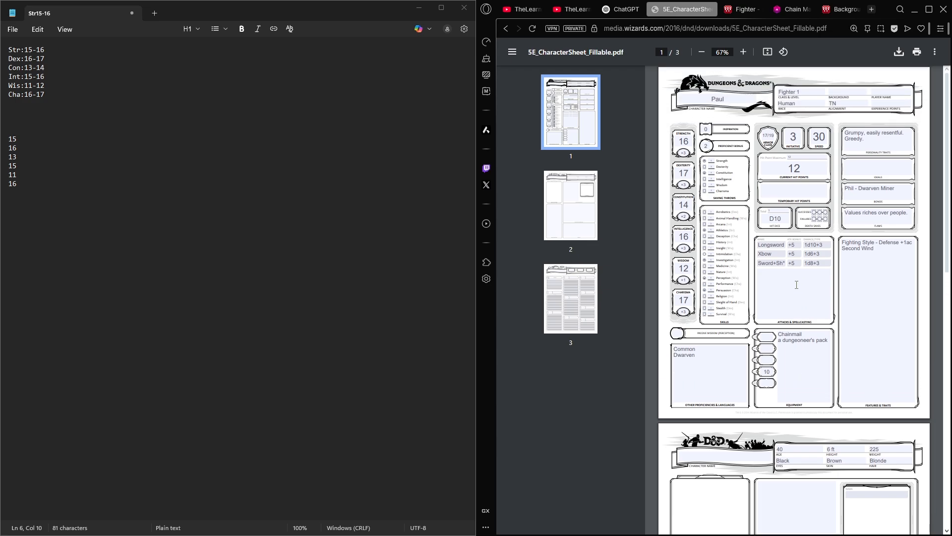
left_click(831, 94)
type("F")
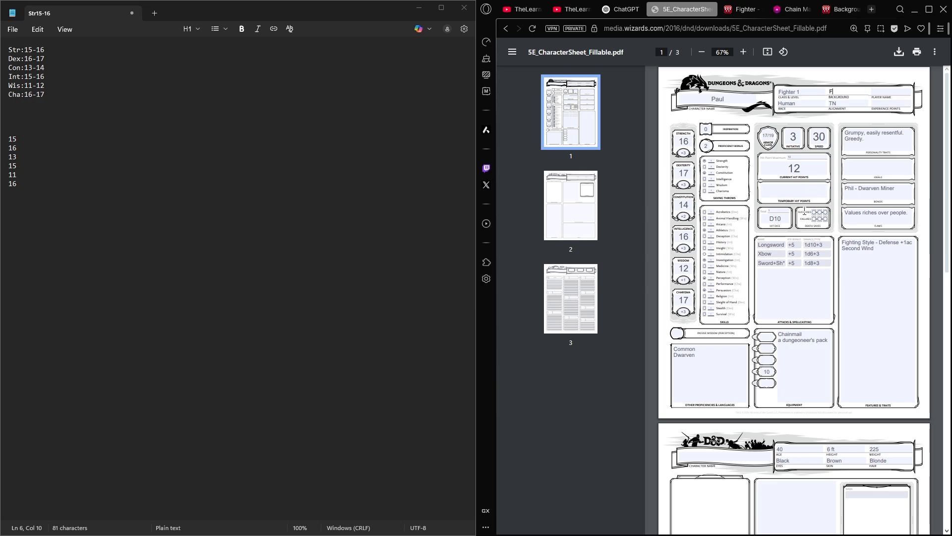
type("ailed Merchant")
left_click(894, 94)
left_click(889, 105)
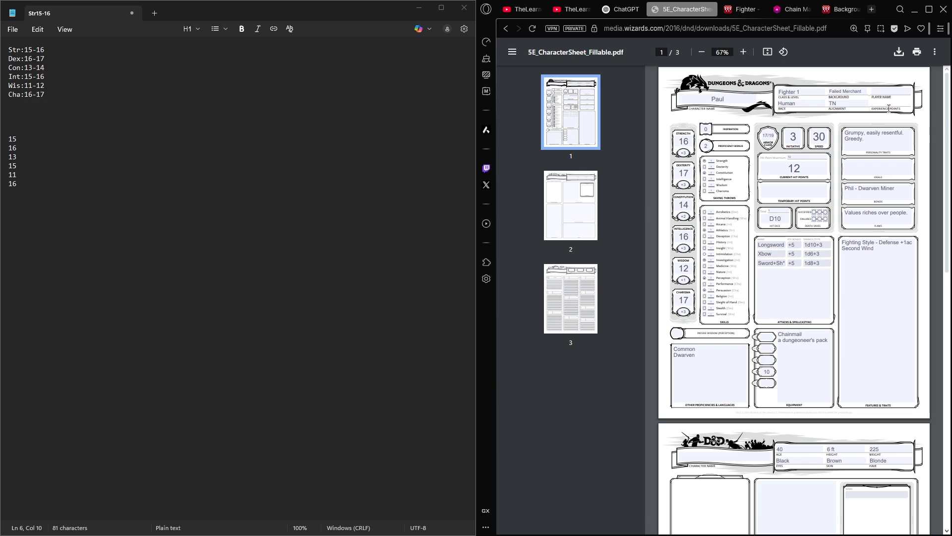
- Review the first page of the sheet, including the skills list and the Passive Wisdom (Perception) box
scroll(761, 279, "down", 2)
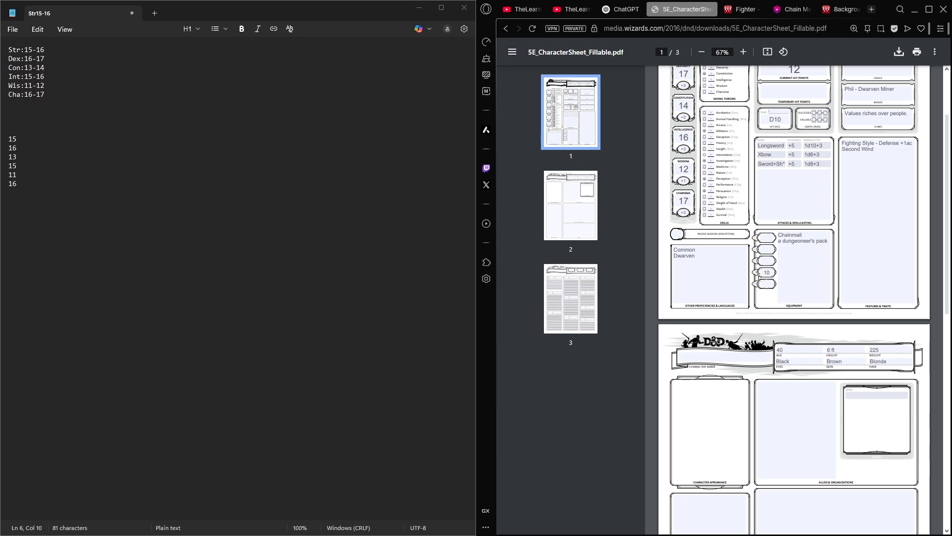
scroll(818, 280, "up", 1)
scroll(851, 200, "up", 1)
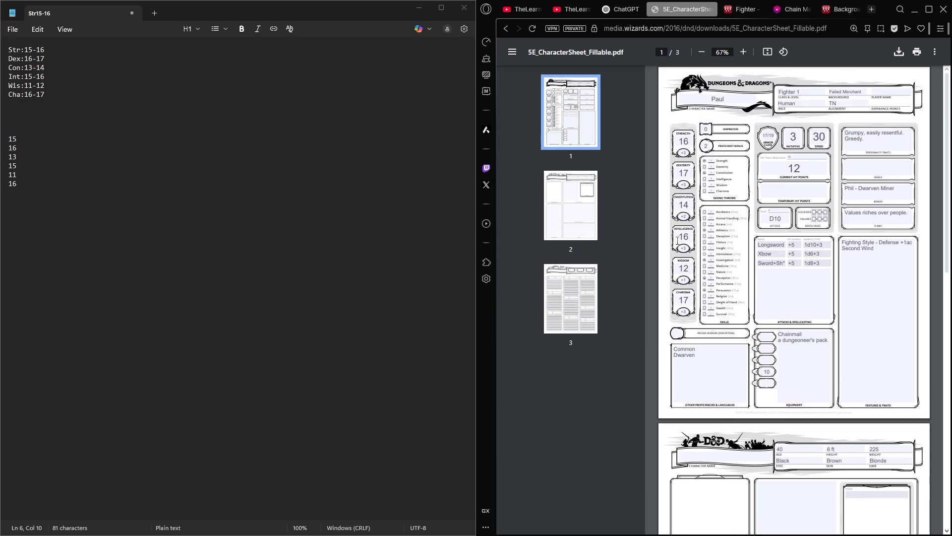
left_click(864, 297)
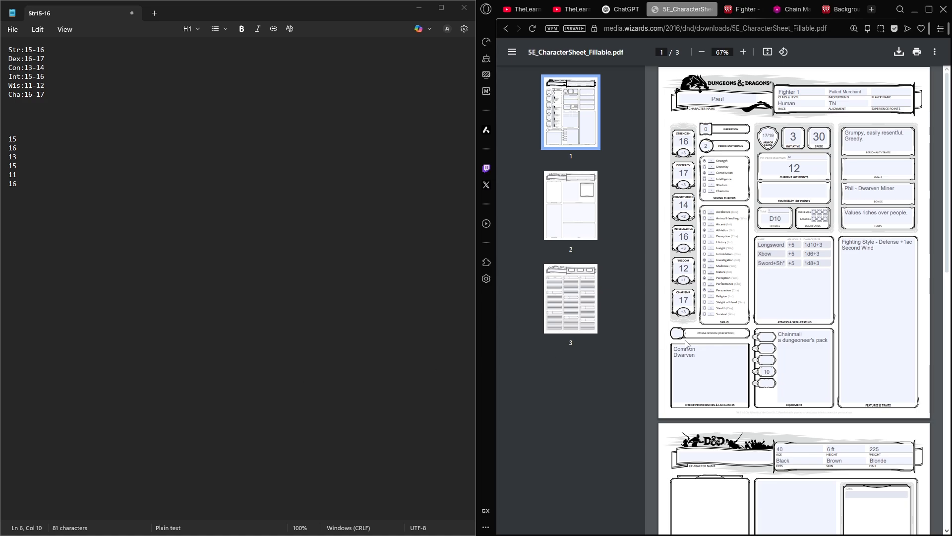
scroll(690, 337, "up", 4)
scroll(690, 337, "up", 2)
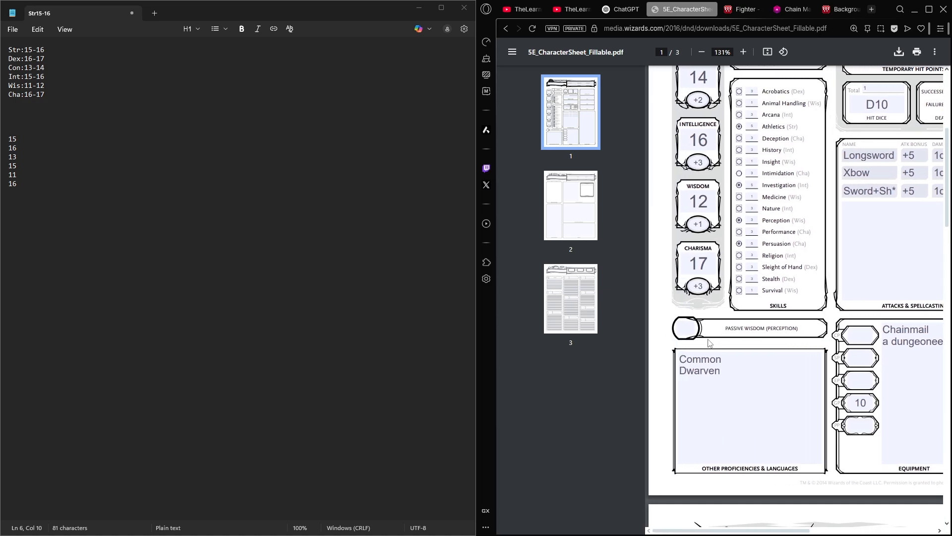
scroll(794, 263, "up", 1)
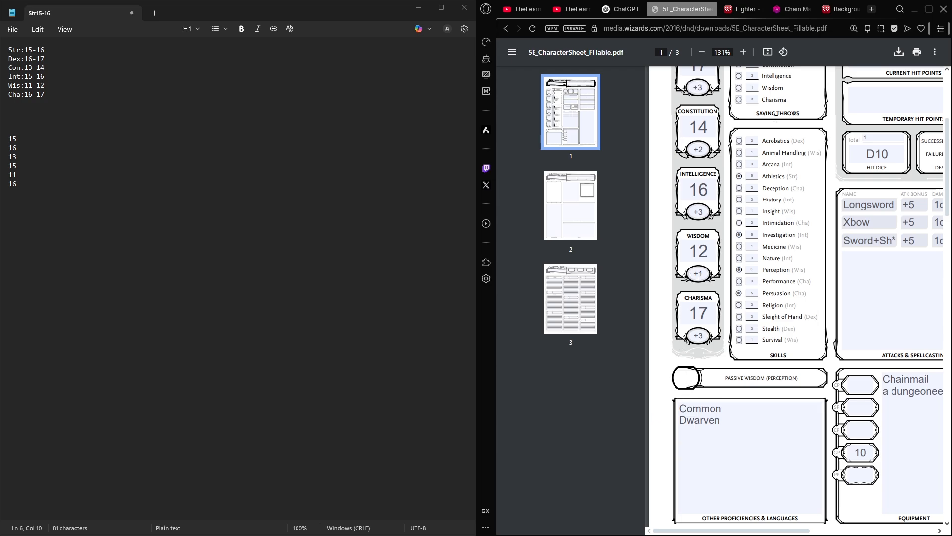
- Enter 13 in the Passive Wisdom (Perception) box on the first page of the sheet
type("13")
scroll(812, 375, "down", 2)
scroll(812, 375, "right", 5)
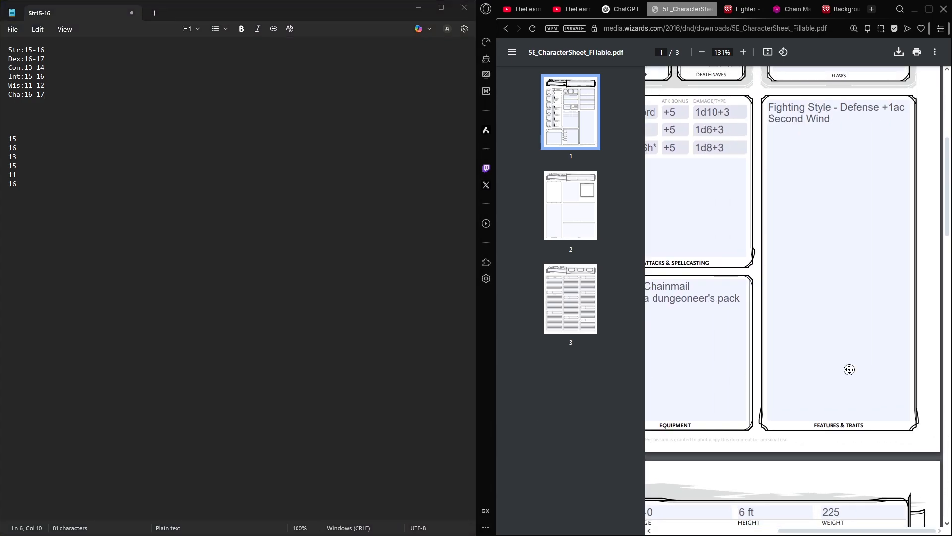
scroll(846, 369, "left", 5)
double_click(689, 286)
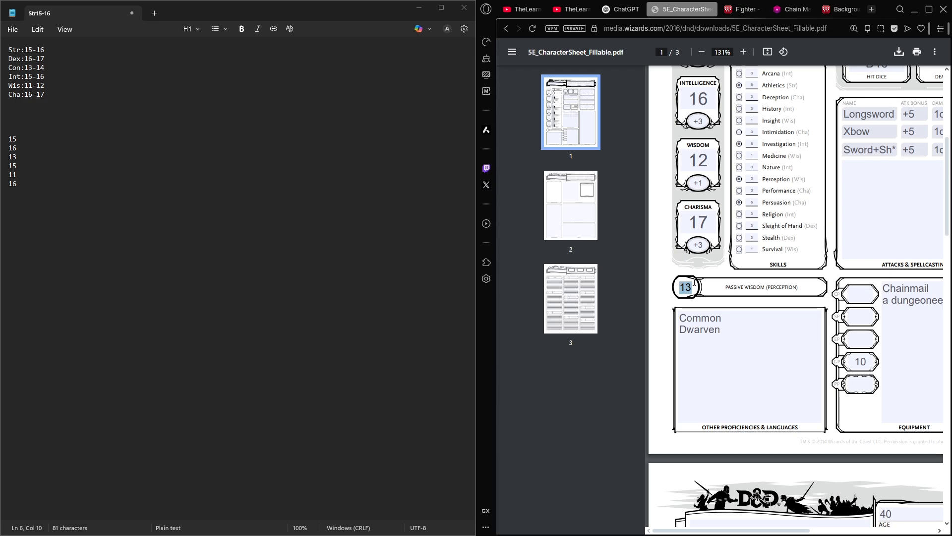
scroll(908, 206, "down", 5)
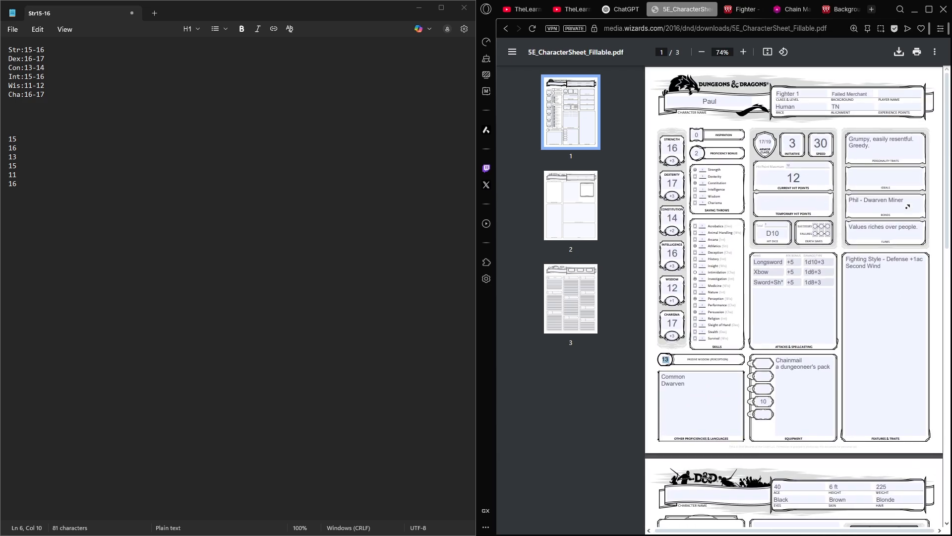
scroll(728, 216, "left", 1)
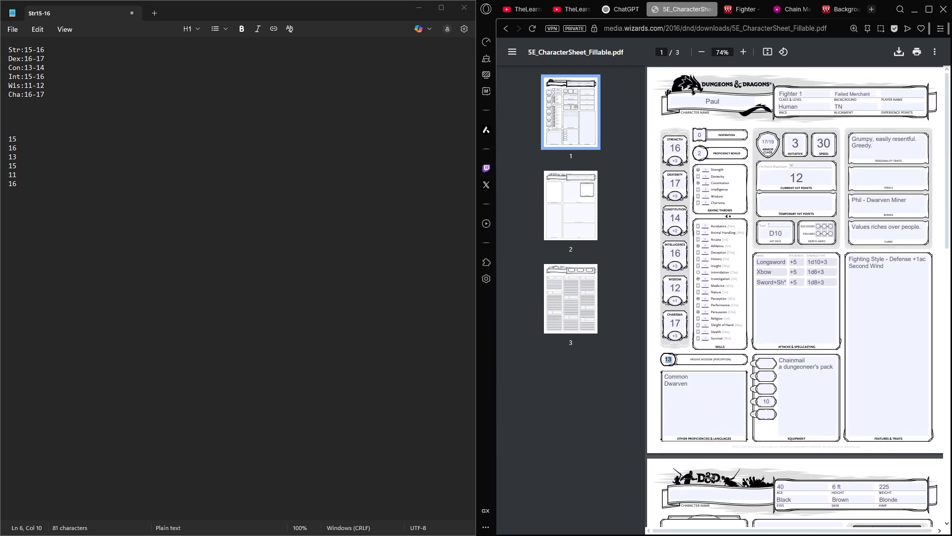
scroll(802, 223, "right", 1)
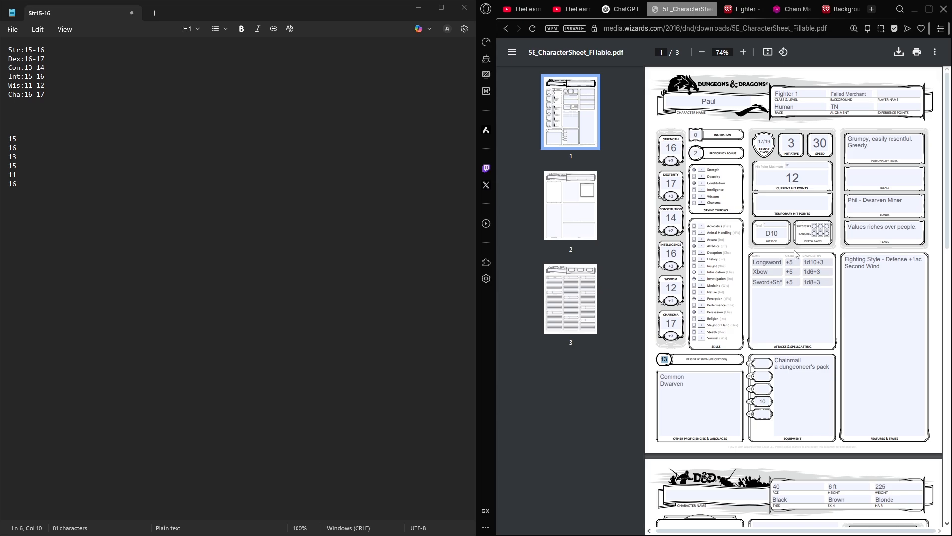
left_click(667, 359)
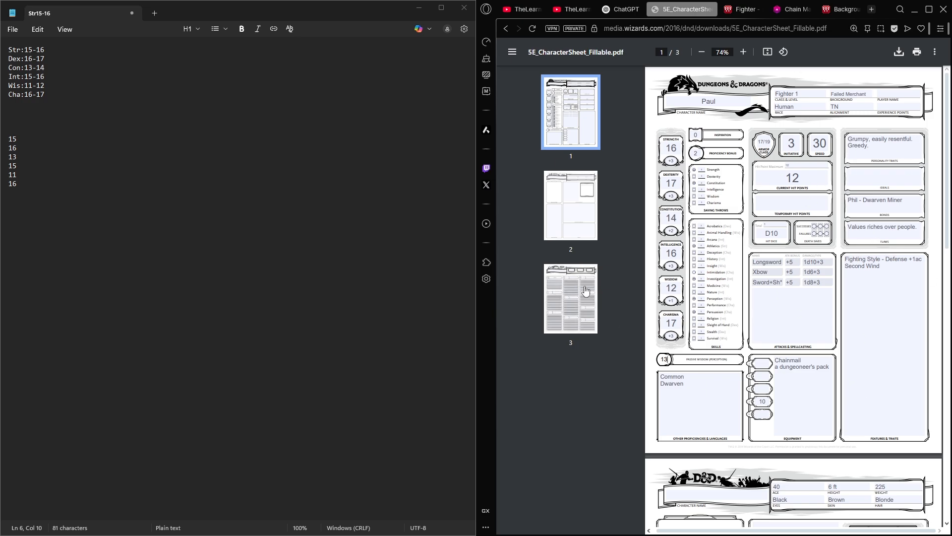
- Enter the character's name in the Character Name field on the second page
left_click(570, 204)
left_click(738, 108)
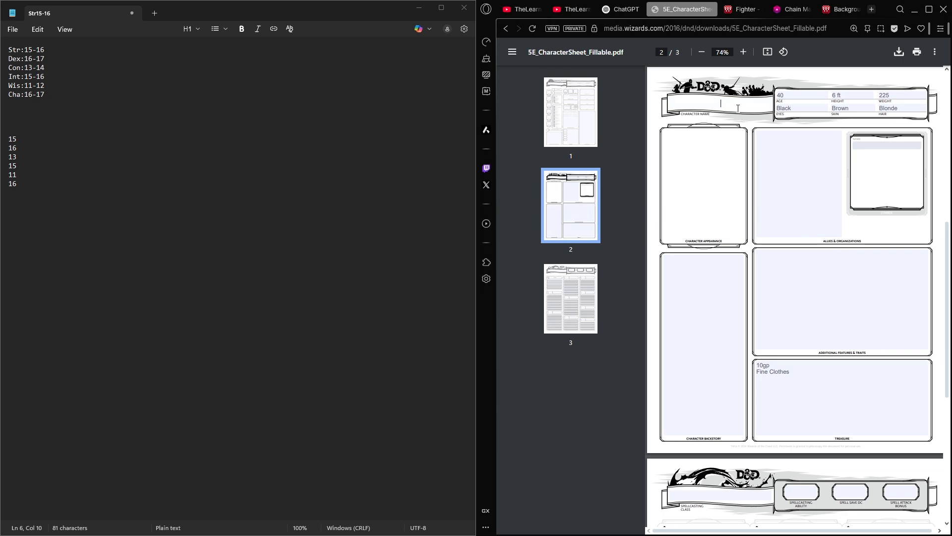
type("Paul")
- Look over the second page's Allies & Organizations, Additional Features & Traits and Character Backstory boxes, plus the spellcasting page
left_click(764, 177)
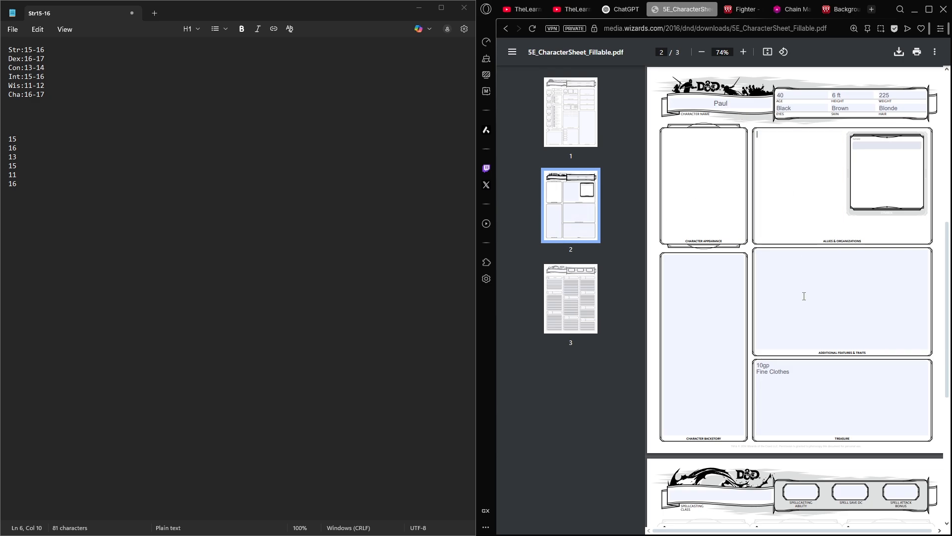
left_click(804, 296)
left_click(700, 375)
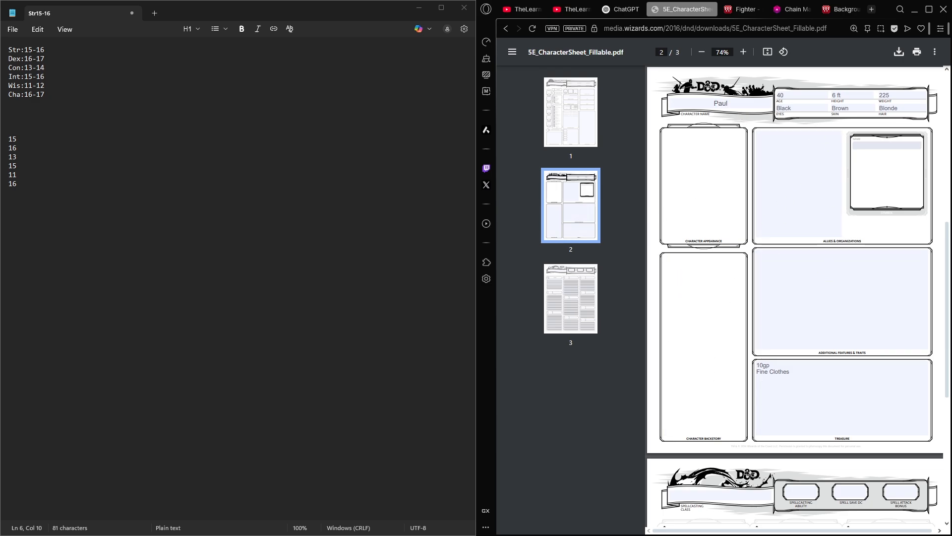
left_click(835, 295)
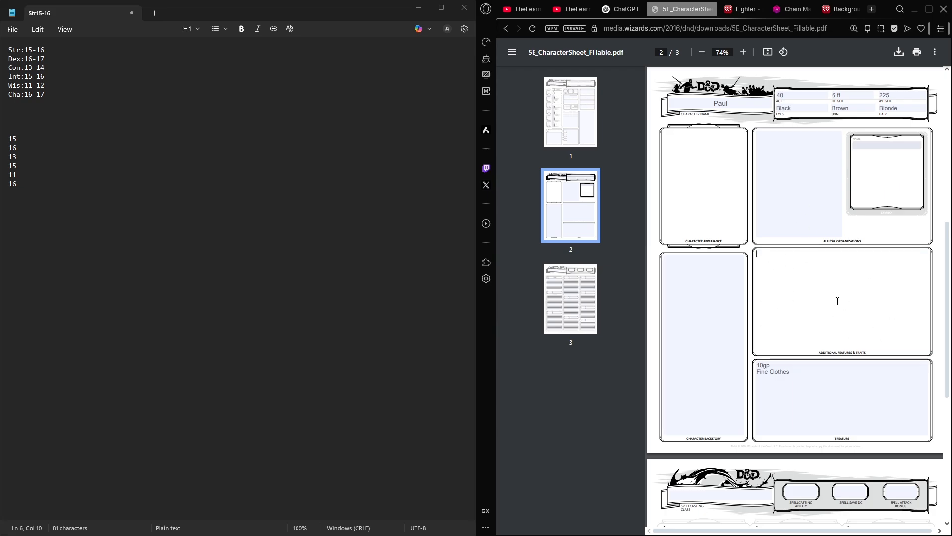
scroll(838, 301, "down", 6)
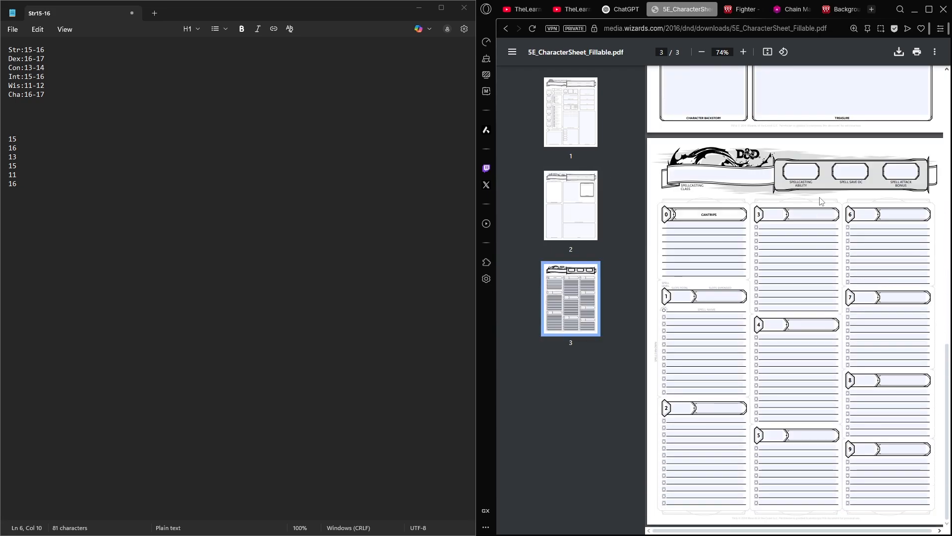
- Change the Class & Level field in the first page's header to "Wizard 1"
left_click(554, 117)
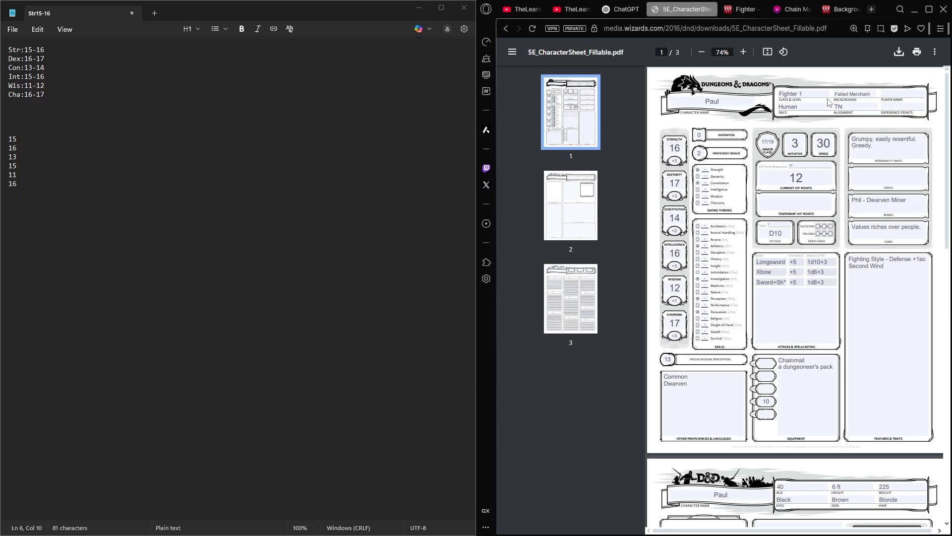
left_click(798, 94)
double_click(781, 94)
key("BackSpace")
type("Wizard")
- Search the web for "5e wizzard" in place of the Chain Mail page and open the DnD Wikidot wizard page
left_click(846, 11)
left_click(767, 10)
left_click(749, 28)
type("5e ")
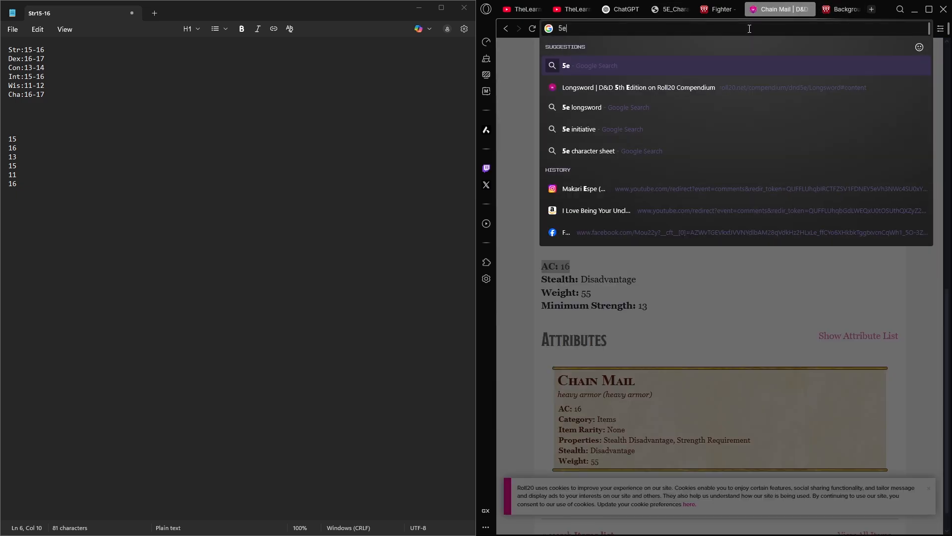
type("wizzard")
key("Return")
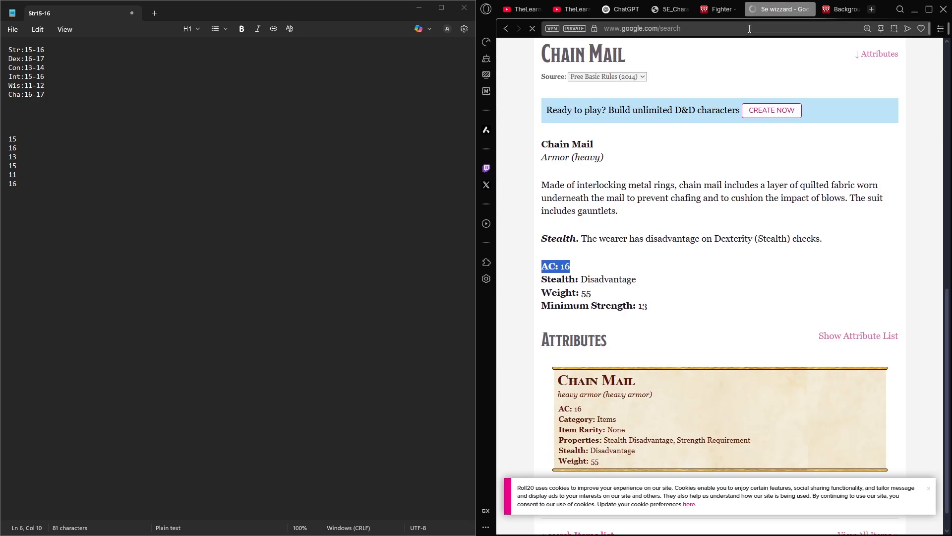
left_click(676, 174)
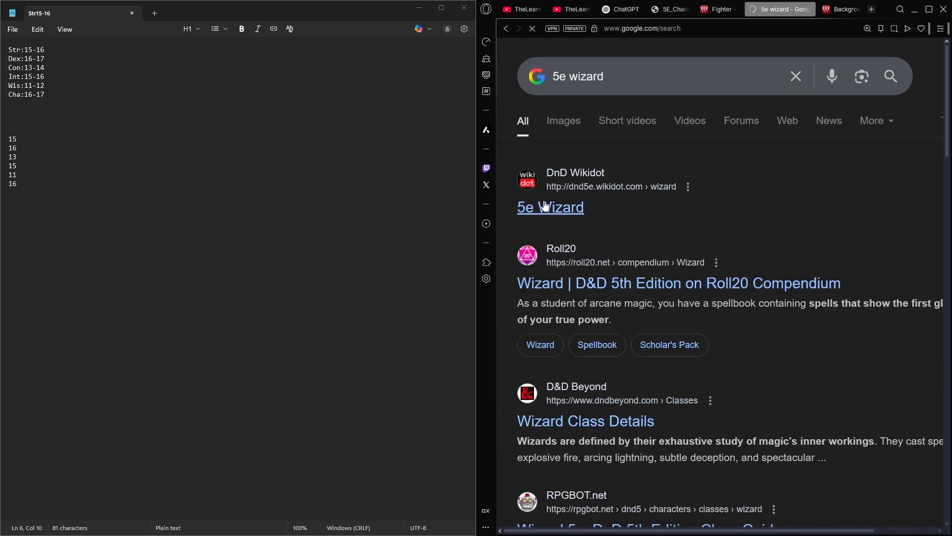
left_click(550, 207)
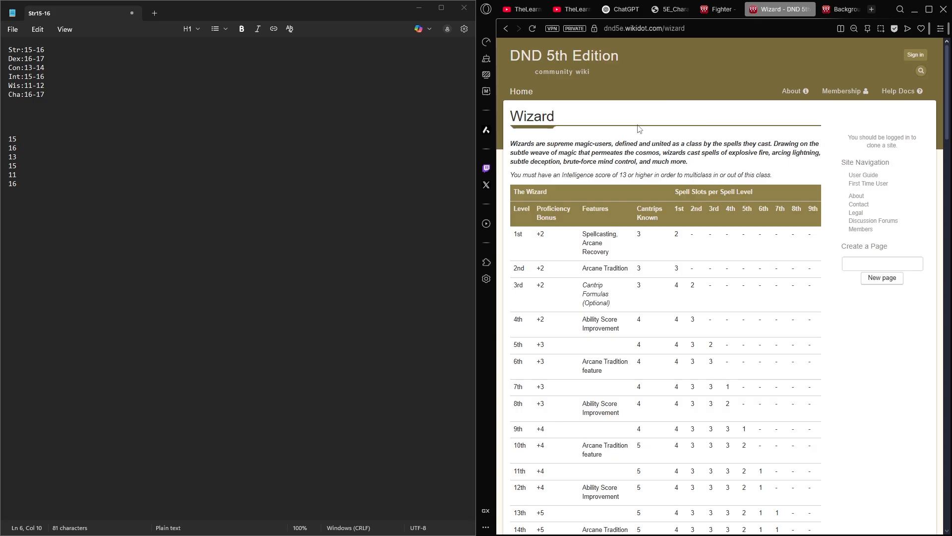
- Review the wizard's multiclassing requirement, level table, and armor and weapon proficiencies
left_click_drag(558, 174, 613, 174)
left_click(613, 174)
scroll(617, 151, "down", 10)
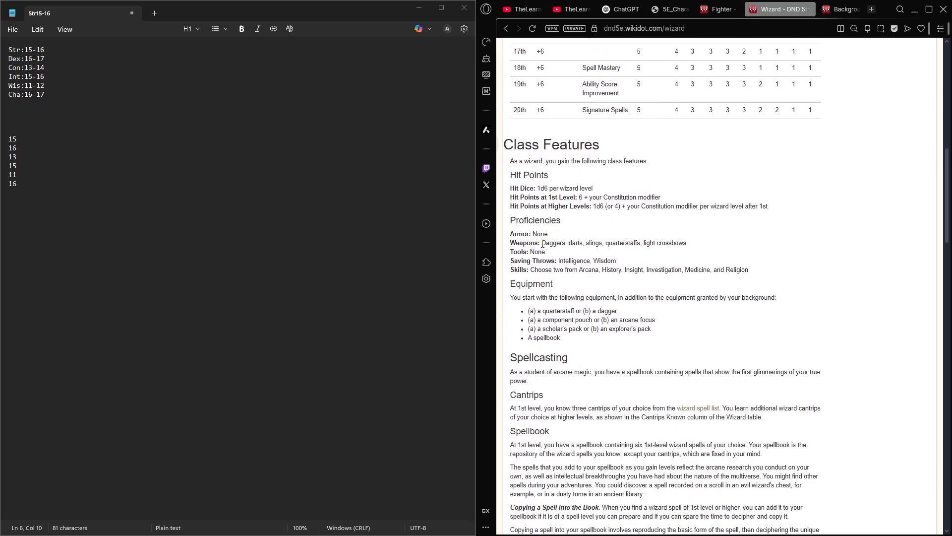
left_click_drag(542, 243, 511, 233)
left_click(534, 274)
scroll(637, 268, "up", 9)
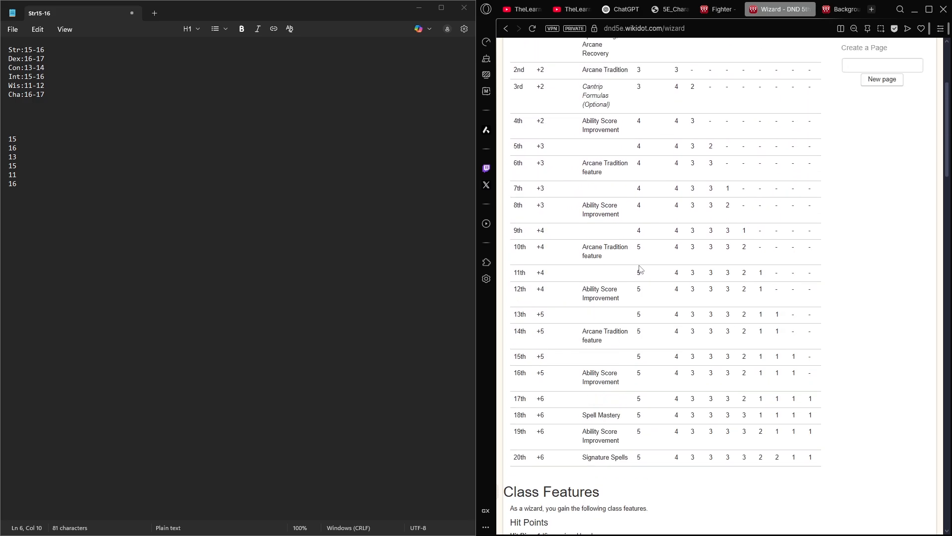
scroll(651, 250, "down", 5)
scroll(652, 250, "down", 6)
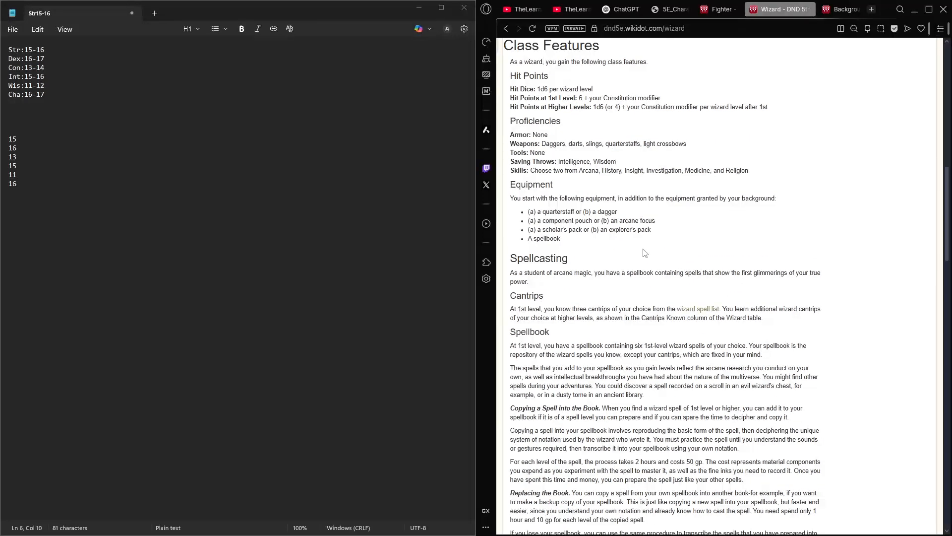
- Examine the wizard's weapon proficiencies, hit points, starting equipment and Spellcasting section, and compare them with the spell slot table
triple_click(538, 144)
left_click(562, 199)
left_click_drag(677, 94, 514, 98)
left_click(531, 108)
left_click_drag(584, 256, 497, 193)
left_click(573, 159)
scroll(572, 141, "down", 3)
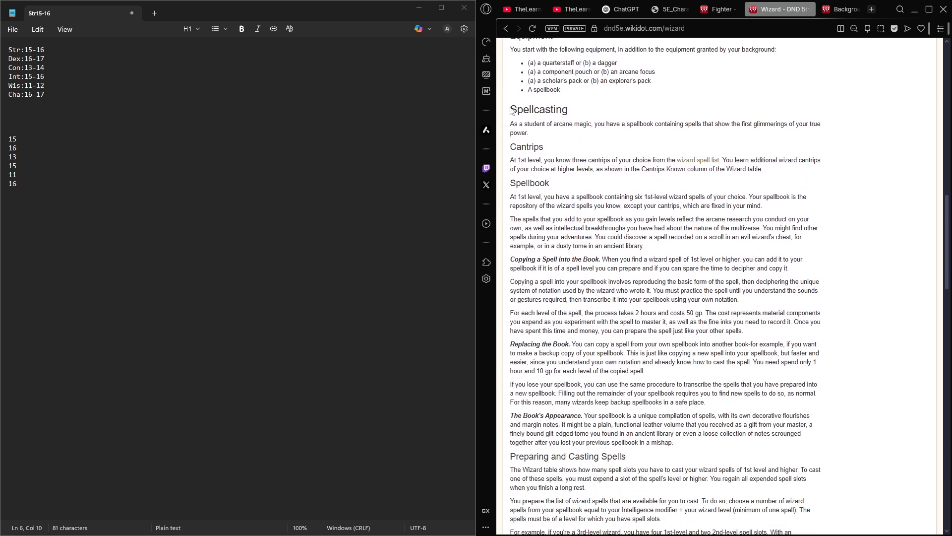
left_click_drag(511, 110, 753, 384)
left_click(740, 379)
scroll(714, 365, "up", 14)
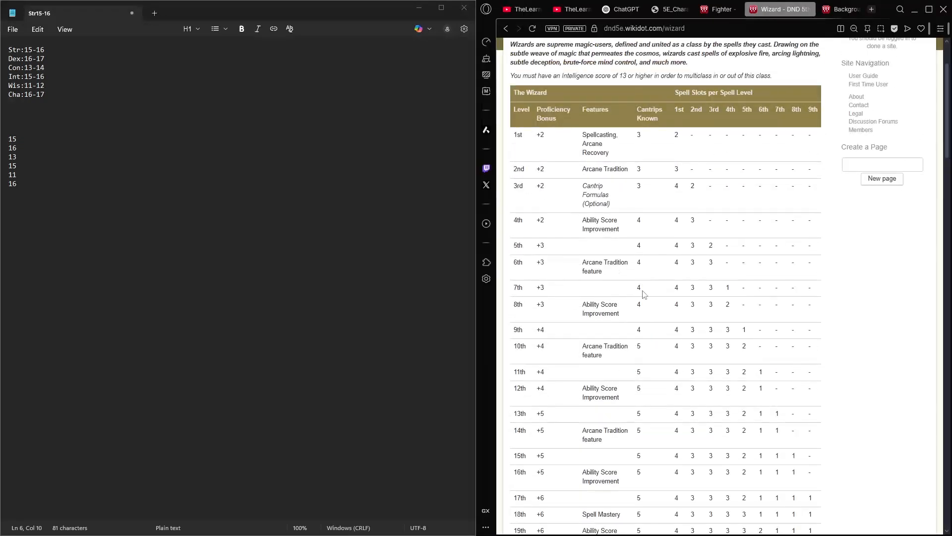
scroll(697, 157, "up", 2)
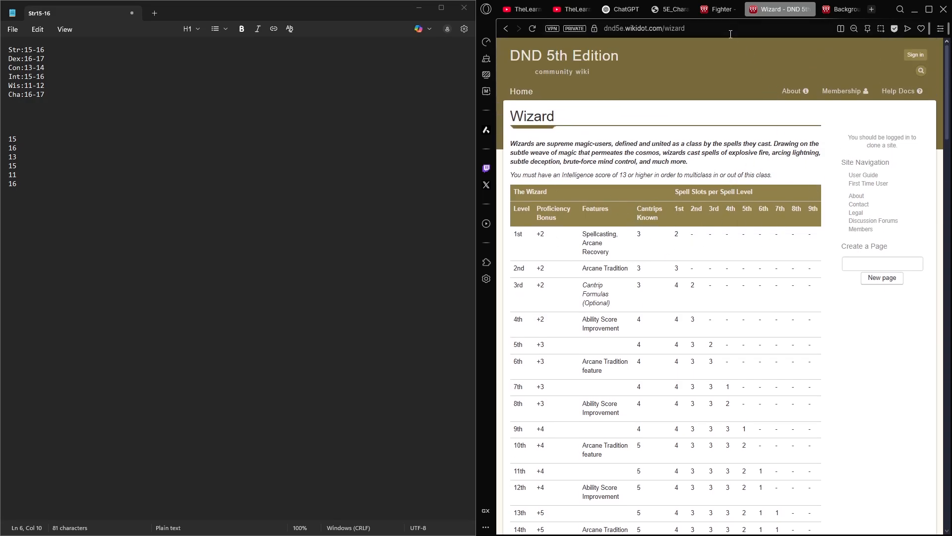
- On the character sheet's third page, enter "Wizard (Int)" as the spellcasting class and "Int" as the spellcasting ability
left_click(672, 9)
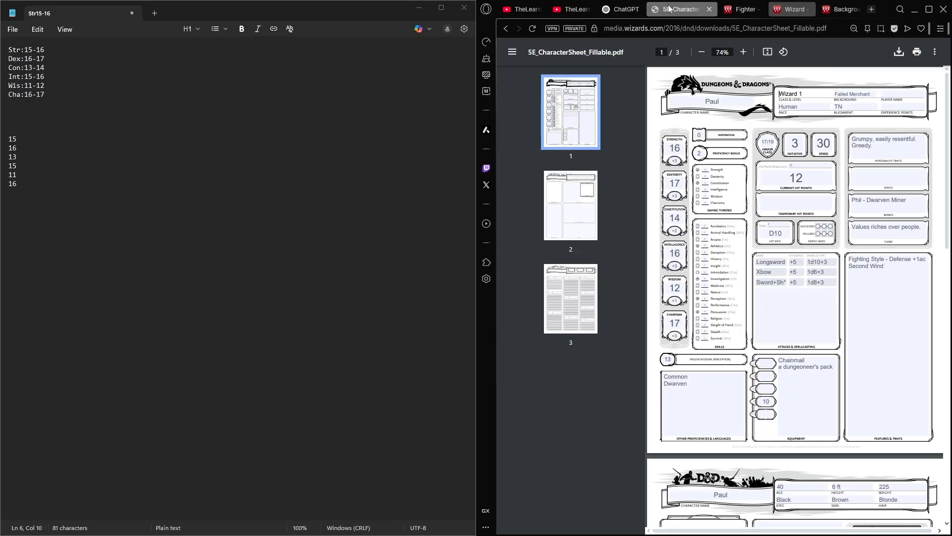
left_click(570, 297)
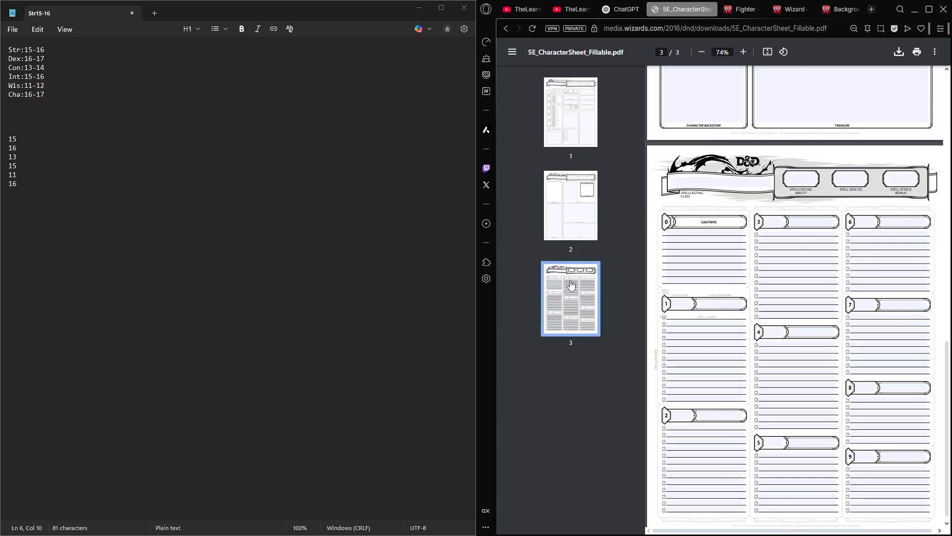
left_click(707, 184)
type("Wizard *")
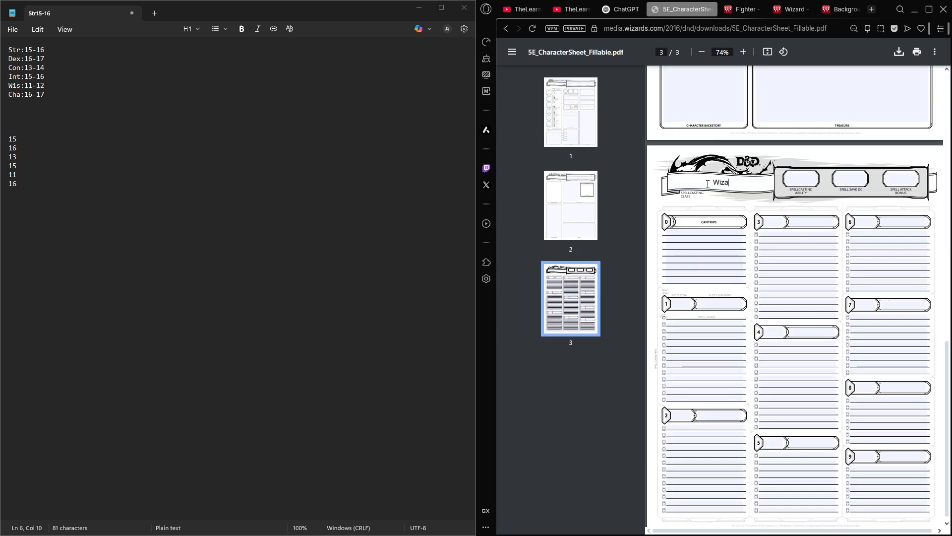
type("Int(")
left_click(795, 176)
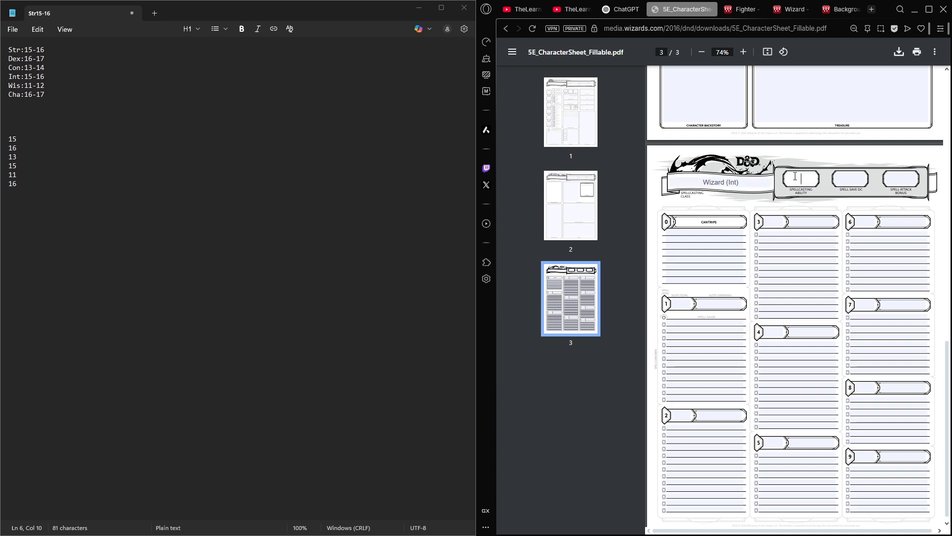
type("Int")
- Set the total level 1 spell slots to 2, check the wizard's level table, and list "Firebolt" as the first cantrip
left_click(682, 304)
type("2")
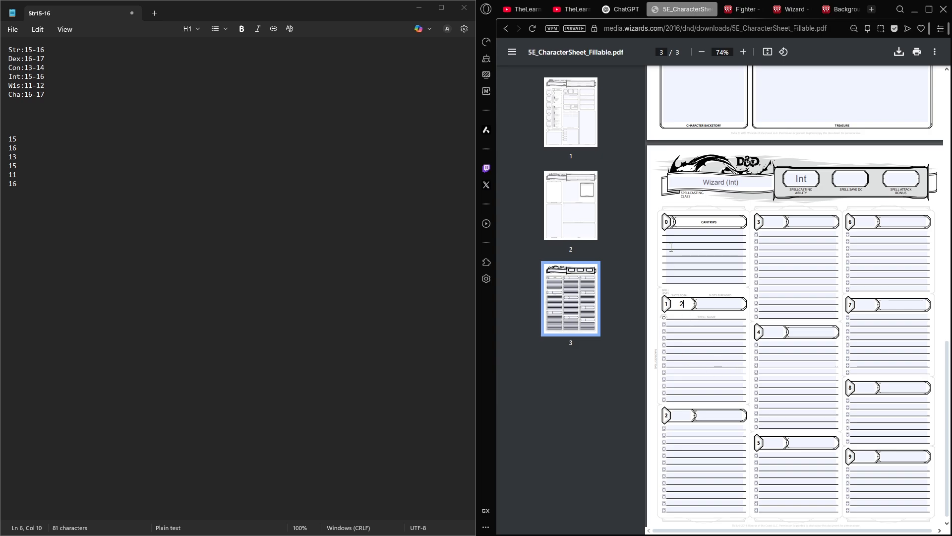
left_click(740, 13)
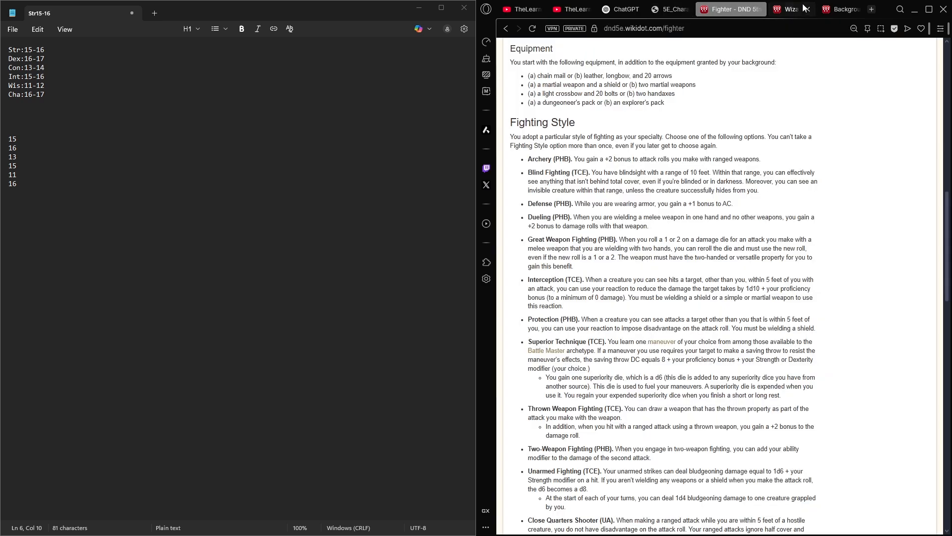
left_click(782, 12)
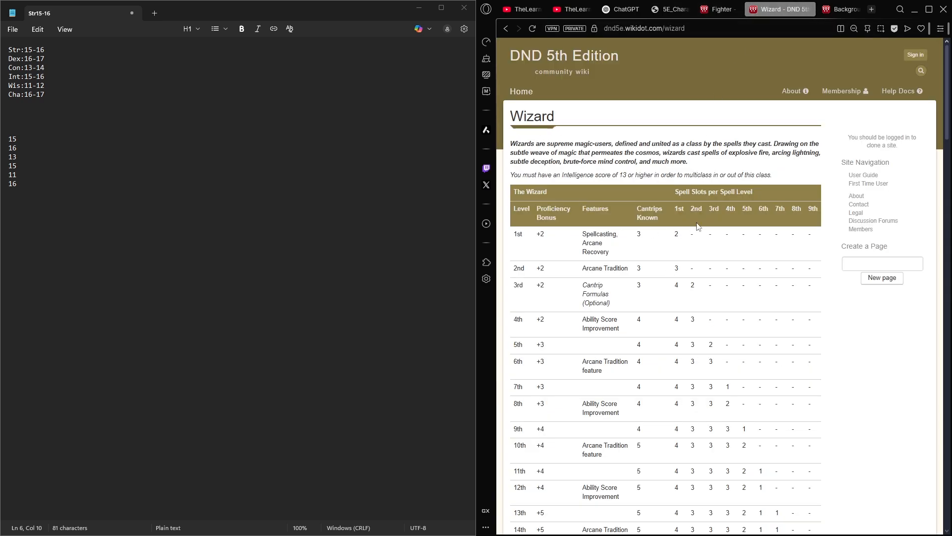
scroll(697, 226, "down", 5)
scroll(697, 226, "up", 3)
left_click(657, 14)
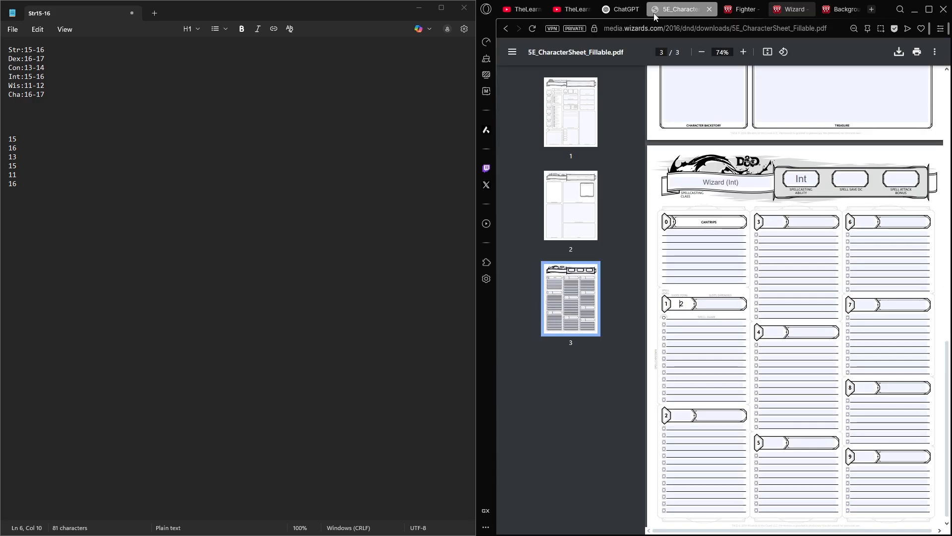
left_click(690, 235)
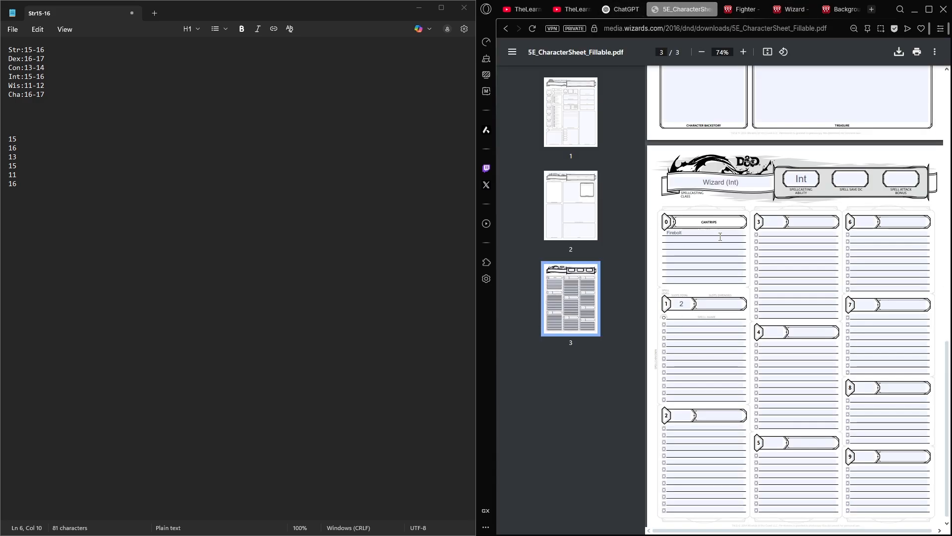
- Open the wizard spell list linked in the wizard page's Cantrips section in a new background tab
left_click(789, 9)
scroll(753, 157, "down", 15)
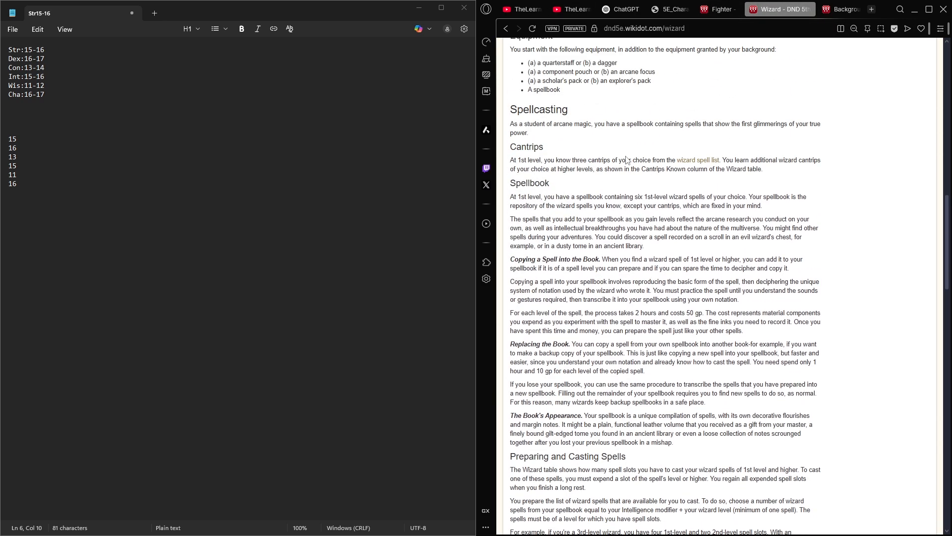
middle_click(683, 163)
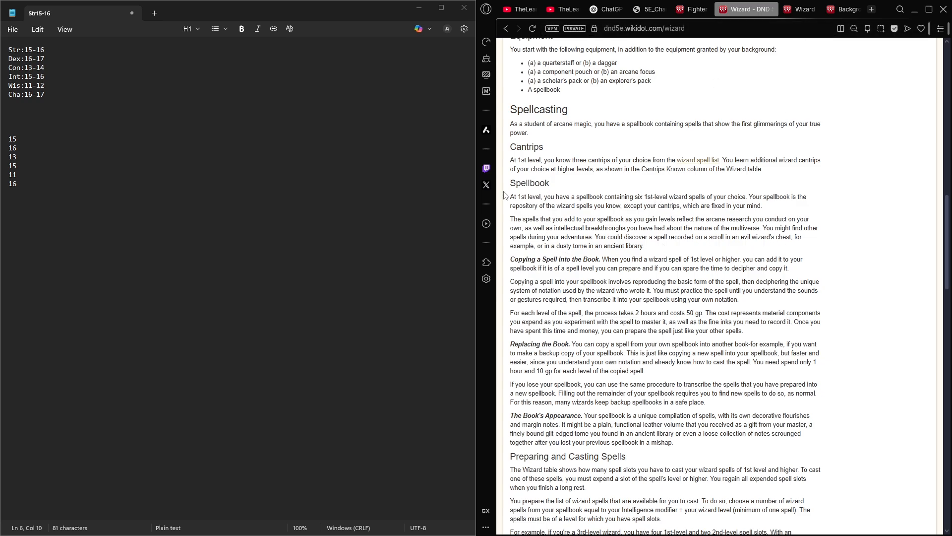
- Read the Spellbook section, including the rules on copying spells, replacing the book and the book's appearance
left_click_drag(514, 184, 802, 229)
left_click(780, 237)
scroll(767, 224, "down", 2)
left_click_drag(513, 160, 601, 233)
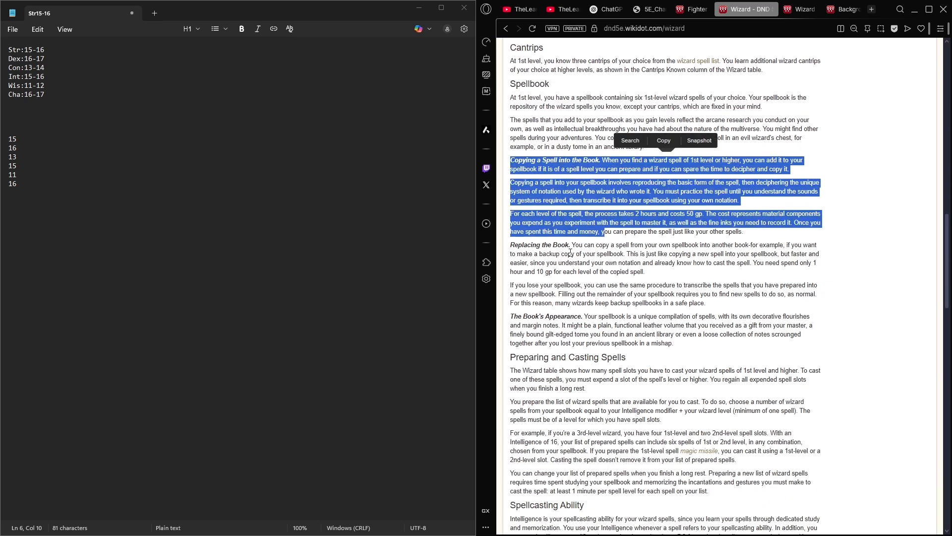
left_click_drag(514, 246, 587, 264)
left_click(554, 312)
left_click_drag(707, 335, 512, 317)
left_click(533, 303)
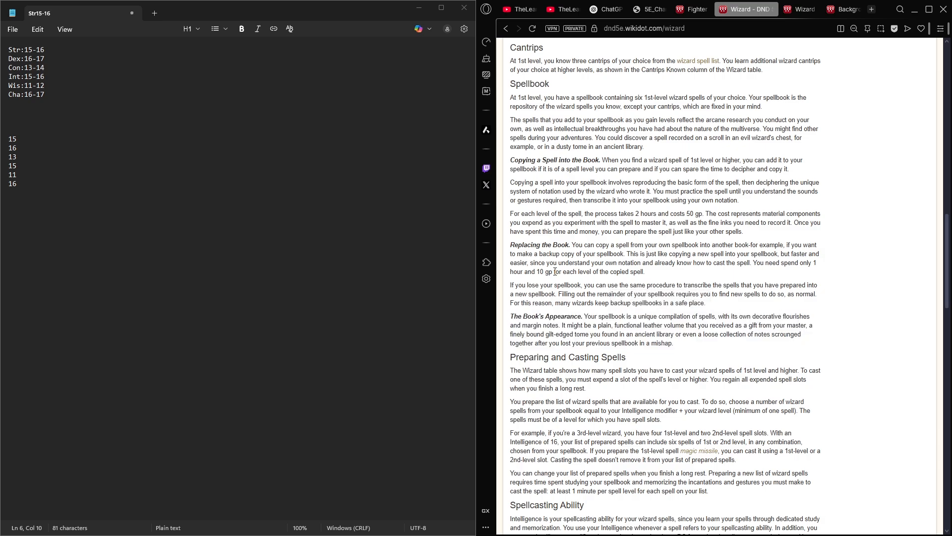
- Read the Preparing and Casting Spells section and look over the Spellcasting Ability rules below it
scroll(563, 117, "down", 2)
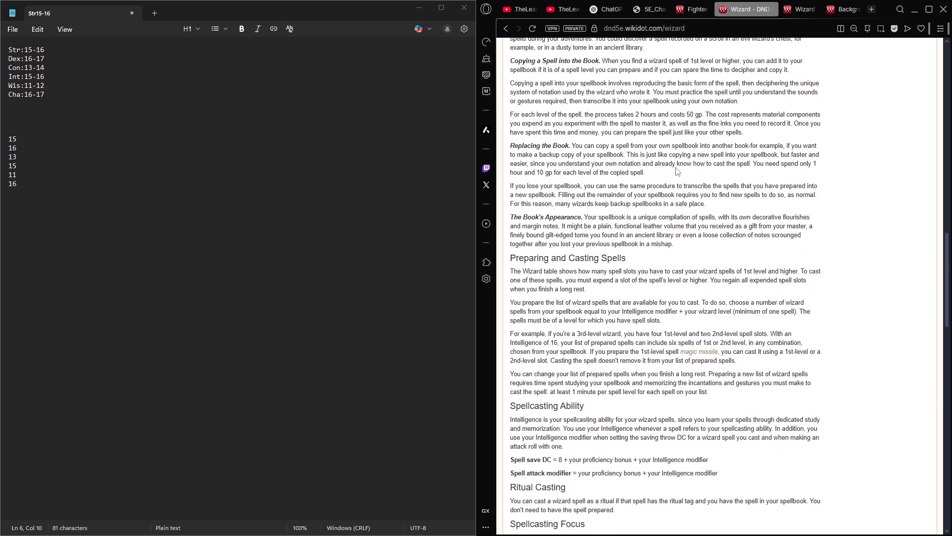
scroll(678, 172, "up", 1)
scroll(670, 155, "down", 4)
scroll(733, 162, "down", 2)
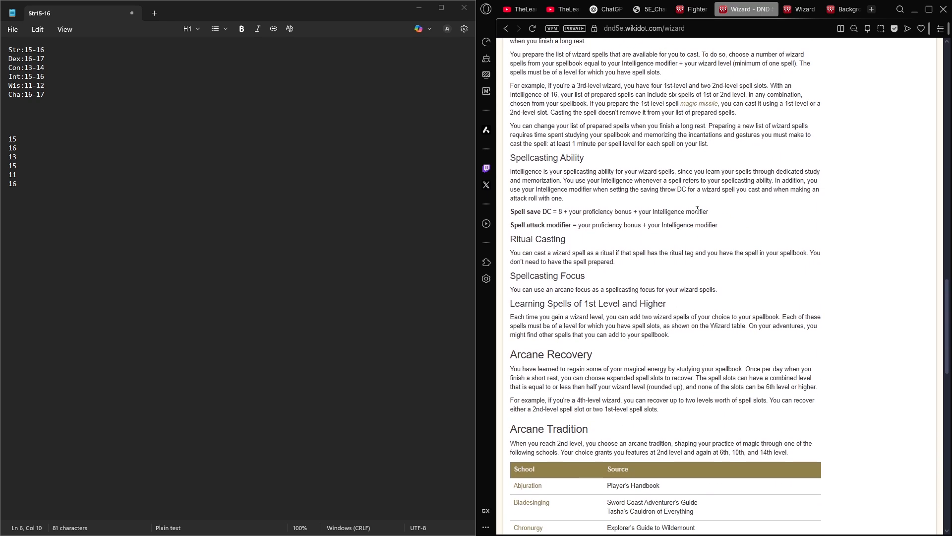
scroll(733, 162, "up", 1)
left_click_drag(511, 61, 732, 199)
left_click(731, 199)
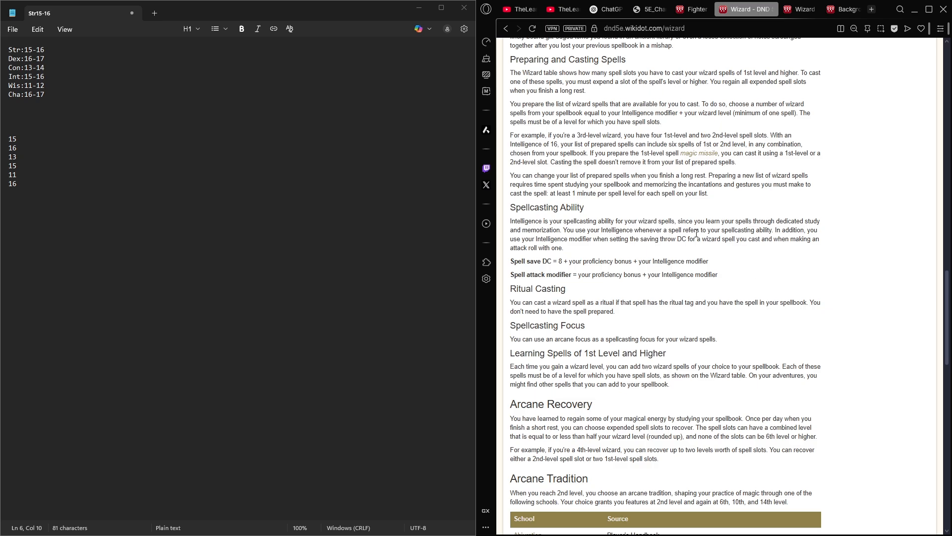
- Read the rules on changing prepared spells and the spell save DC and spell attack modifier formulas on the wizard page
left_click_drag(778, 199, 510, 175)
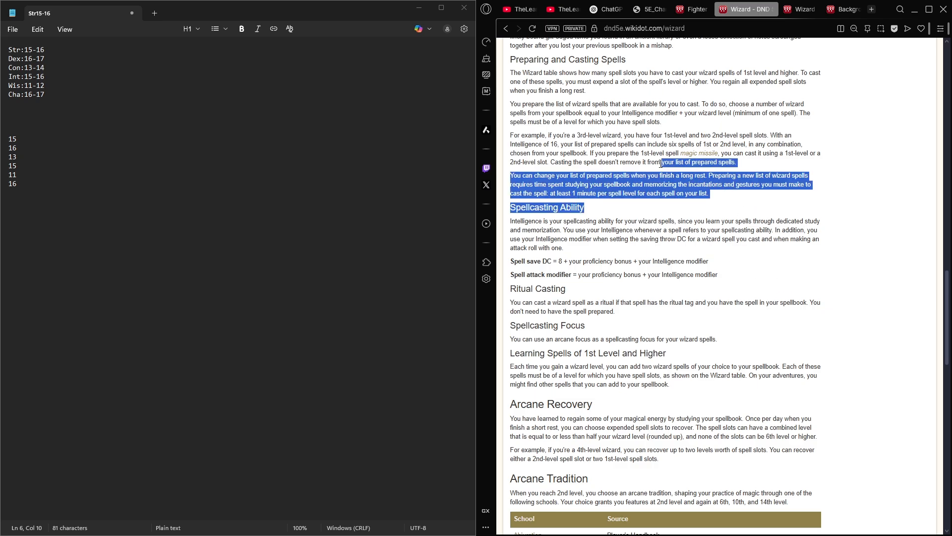
left_click(604, 185)
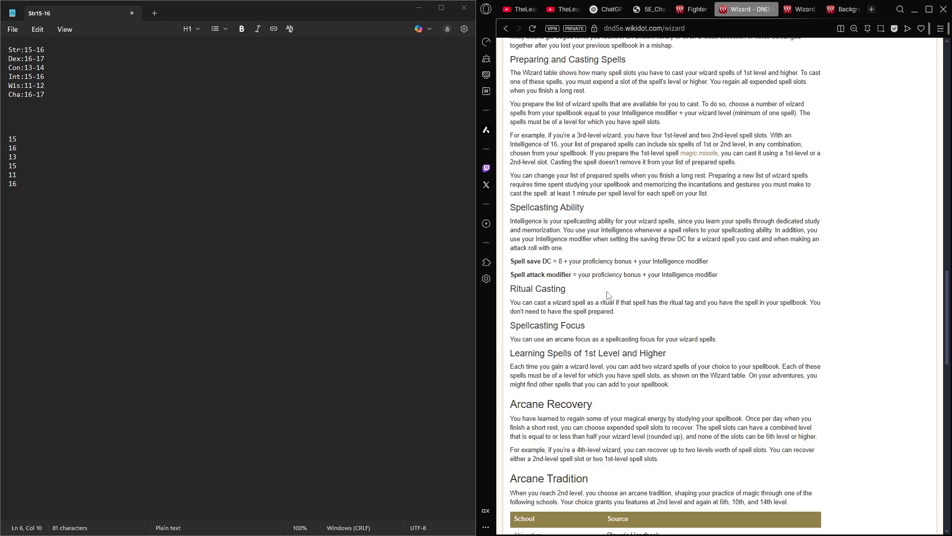
scroll(609, 295, "down", 1)
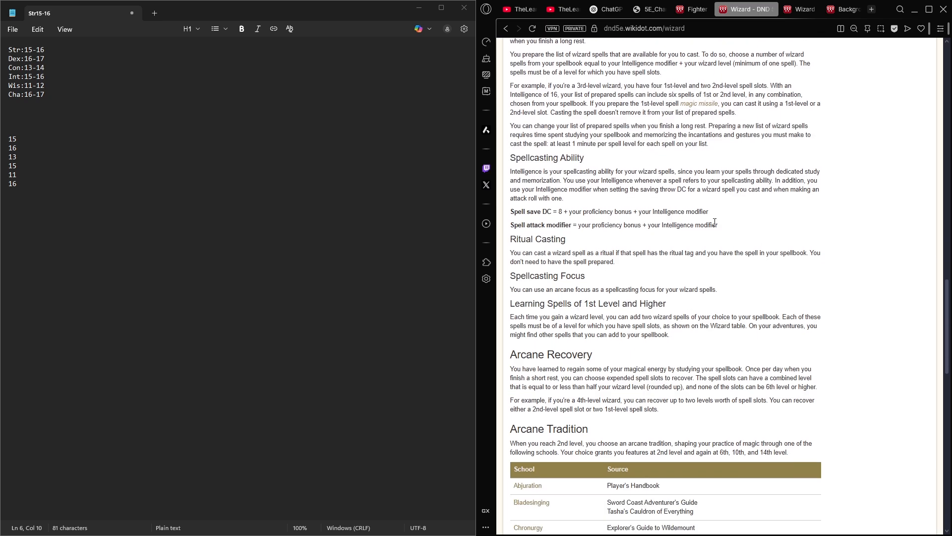
left_click_drag(744, 230, 563, 181)
left_click(540, 215)
- Set the spell save DC to 13 on the character sheet's spellcasting page
left_click(650, 14)
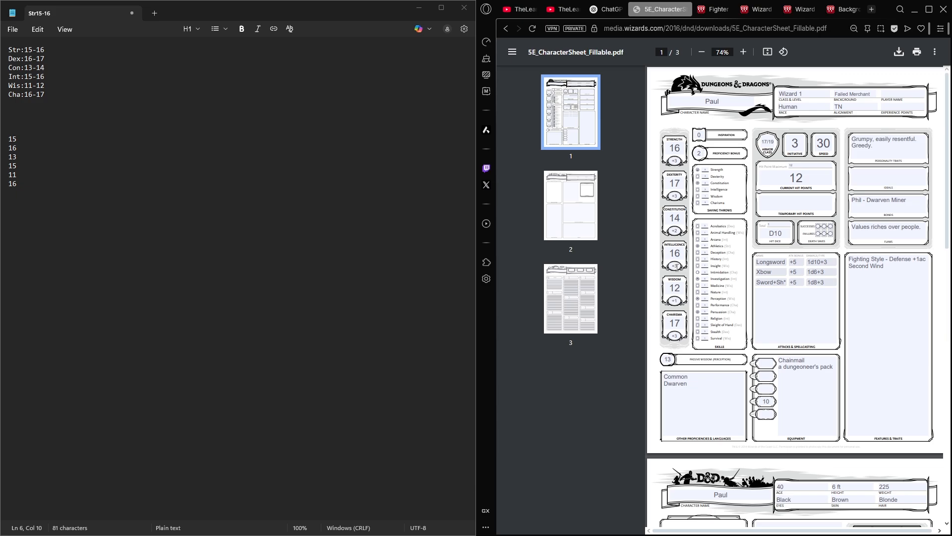
left_click(570, 297)
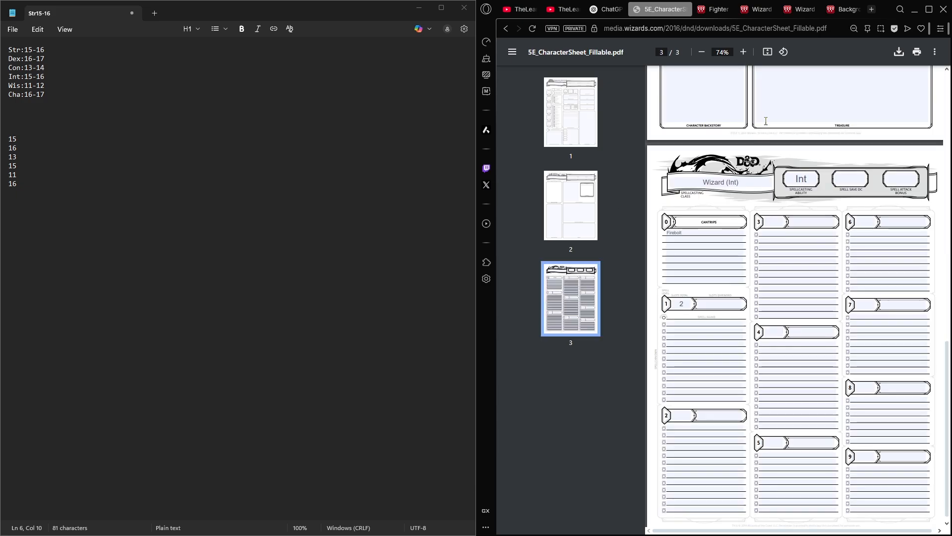
left_click(851, 177)
type("13")
- Check the wizard's spell attack modifier formula and set the sheet's spell attack bonus to 5
left_click(712, 12)
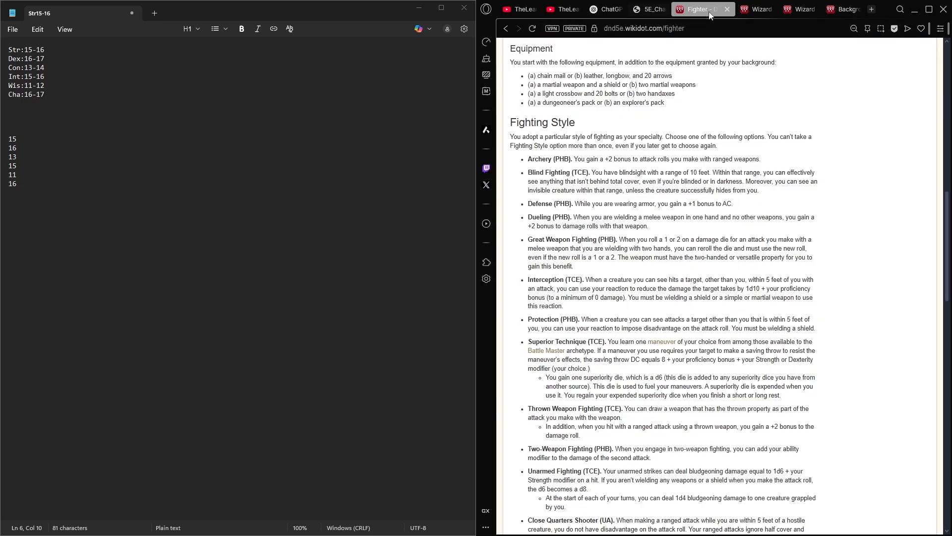
left_click(744, 10)
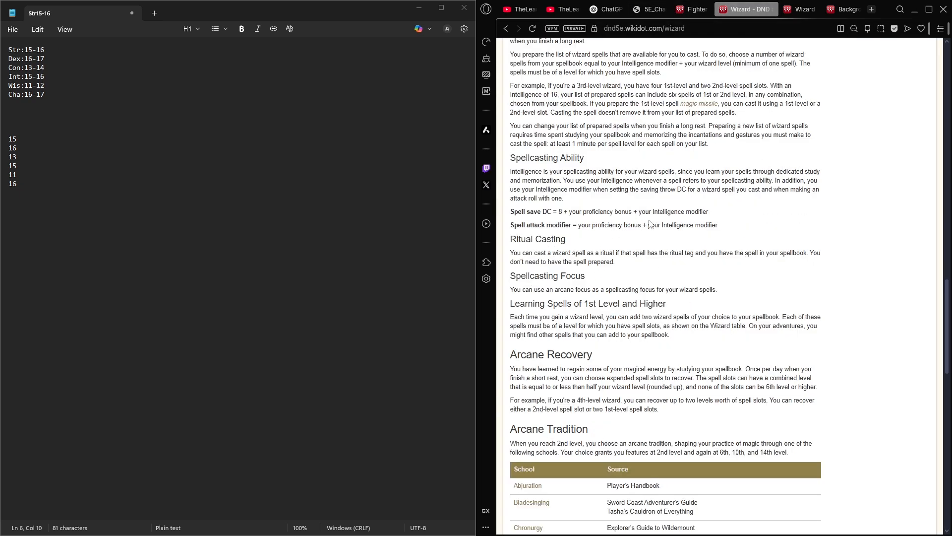
left_click(644, 9)
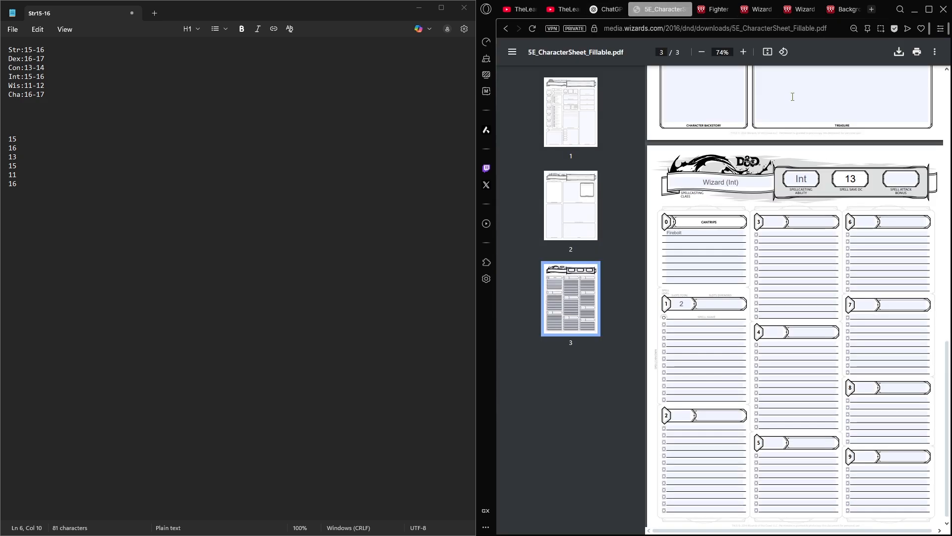
left_click(900, 180)
type("5")
left_click(770, 263)
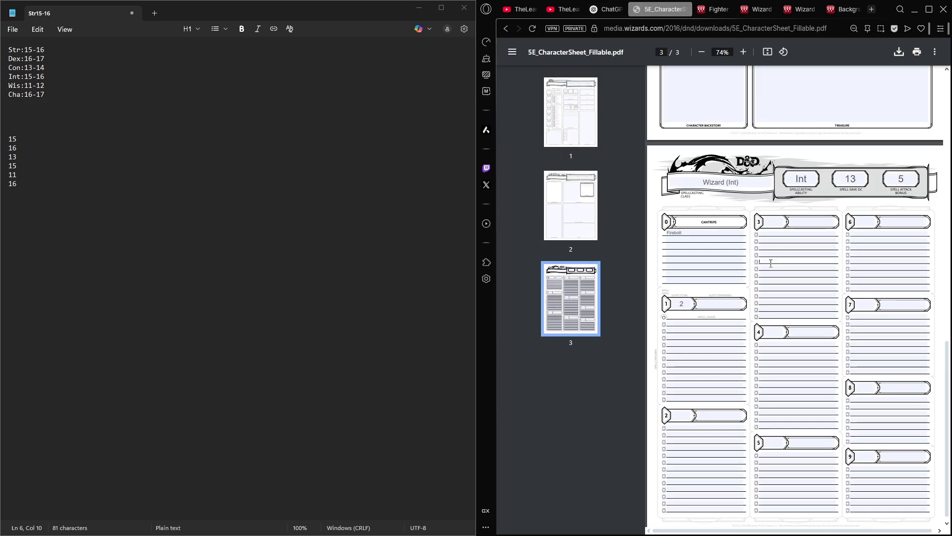
- Look through the wizard spell list's 1st, 2nd and 3rd level tables and scan the available cantrips
left_click(688, 322)
left_click(764, 10)
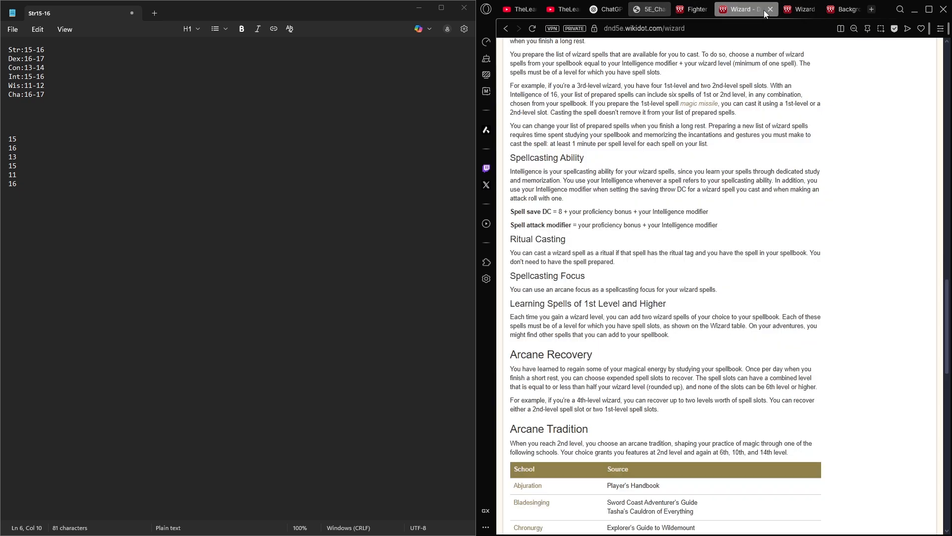
left_click(844, 10)
left_click(783, 10)
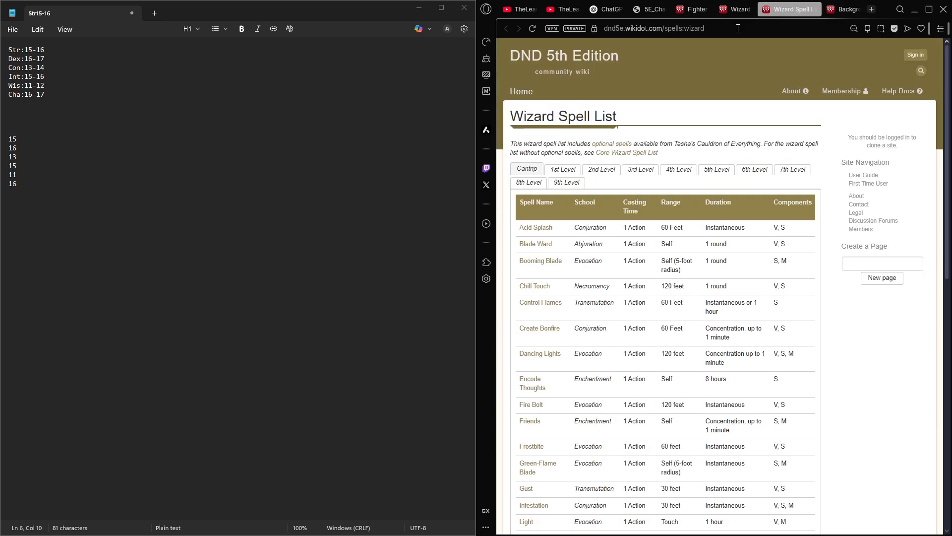
left_click(562, 170)
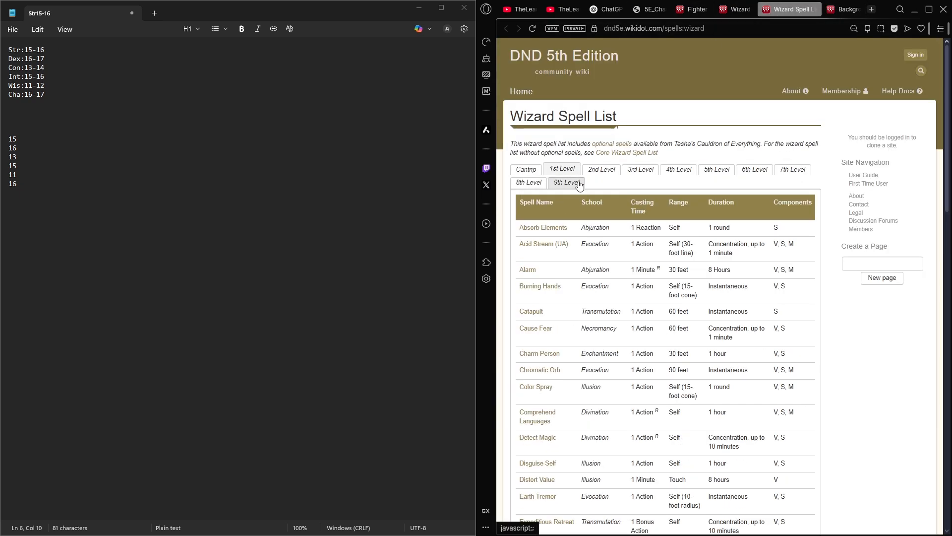
left_click(601, 169)
left_click(640, 169)
left_click(536, 171)
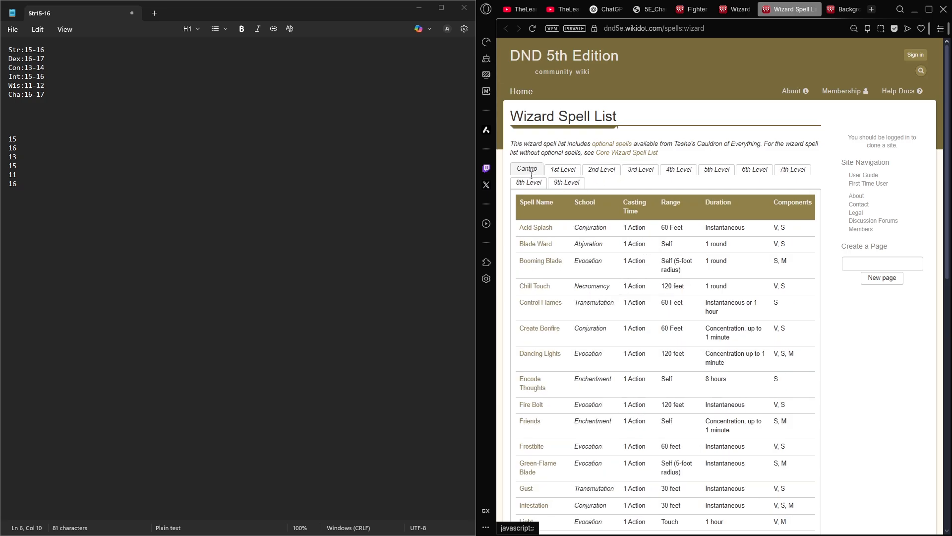
scroll(522, 268, "down", 3)
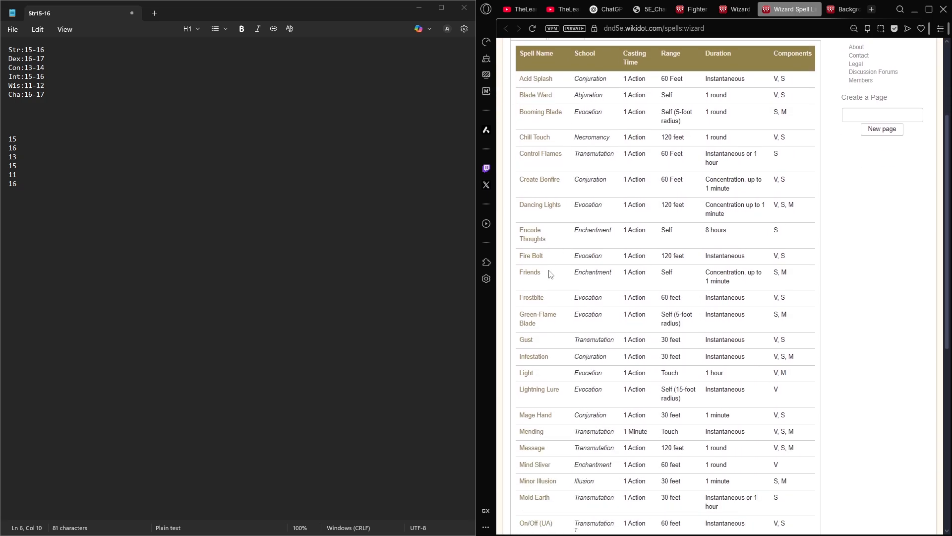
- List "Friends" and "Frostbite" as the second and third cantrips on the spellcasting page
left_click(607, 9)
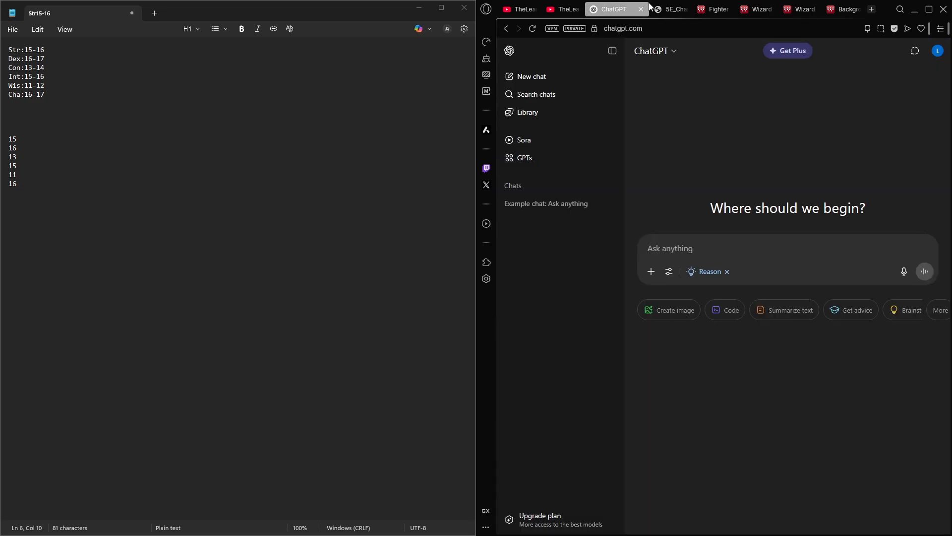
left_click(653, 9)
left_click(671, 241)
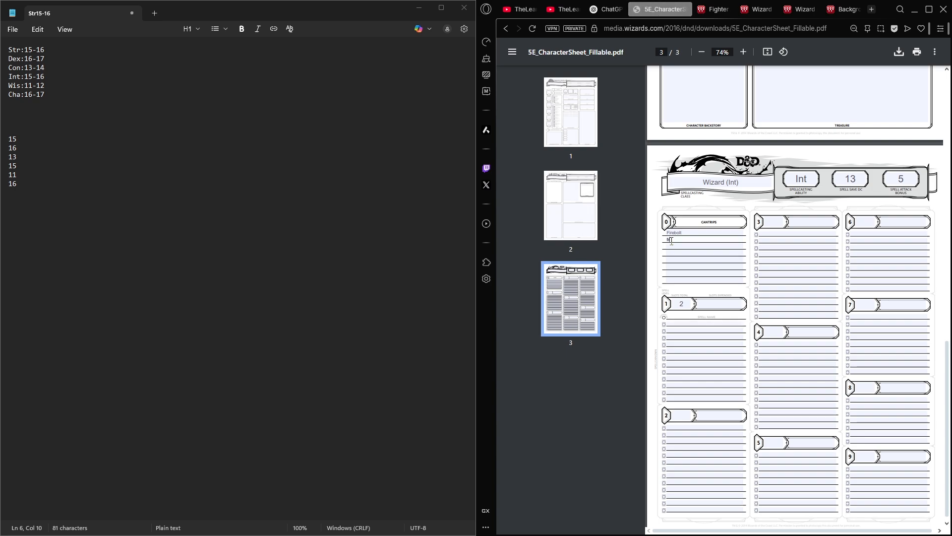
type("friends")
key("Tab")
left_click(664, 242)
key("Delete")
type("F")
- Scan the 1st level wizard spells through to the end of the list
left_click(845, 9)
left_click(783, 9)
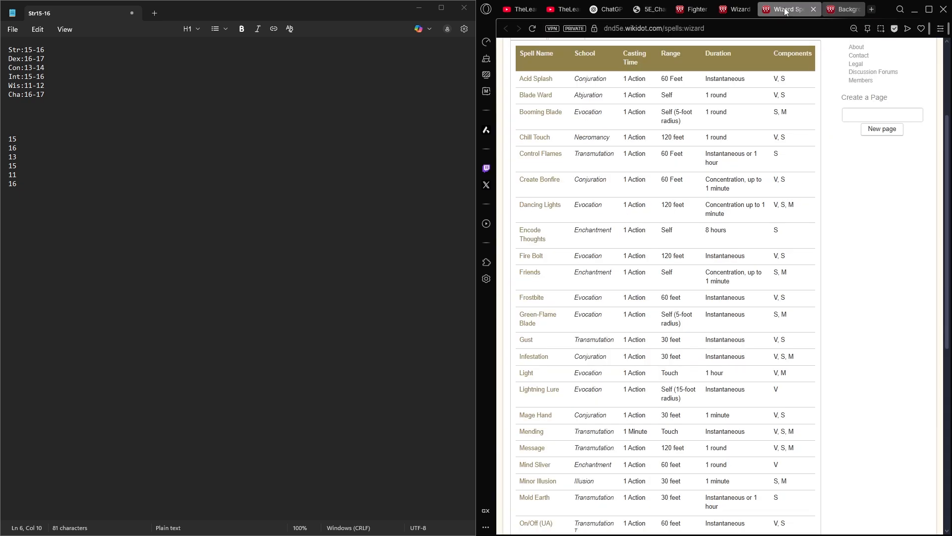
scroll(715, 50, "up", 1)
left_click(562, 69)
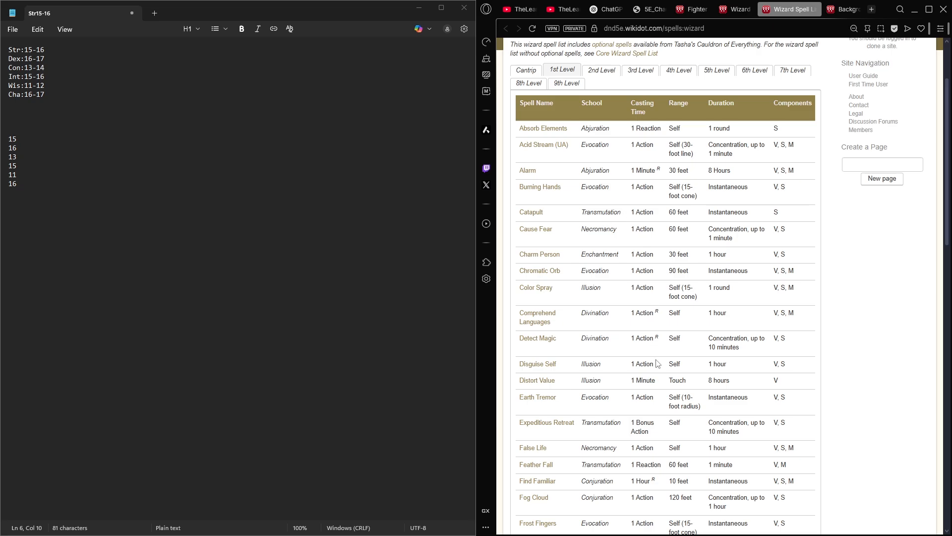
scroll(657, 362, "down", 7)
scroll(661, 305, "down", 10)
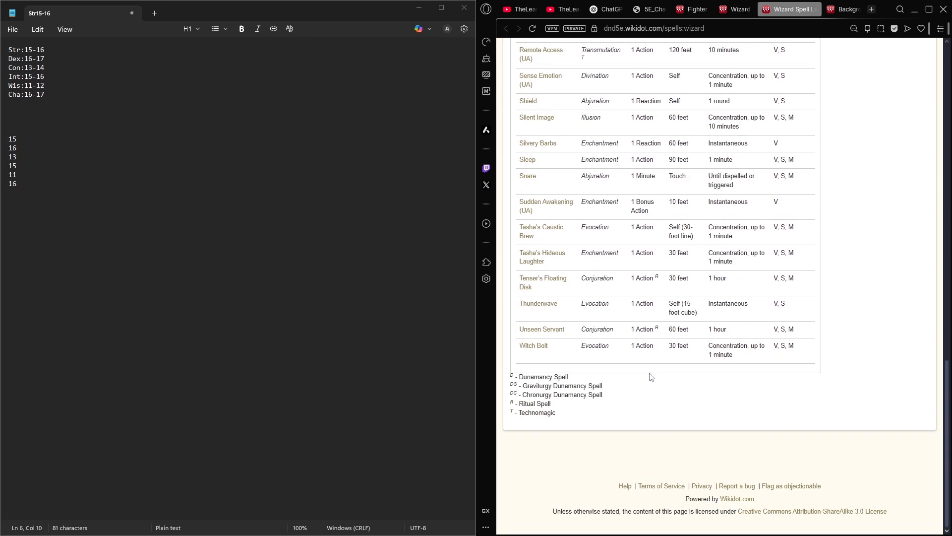
scroll(641, 302, "up", 11)
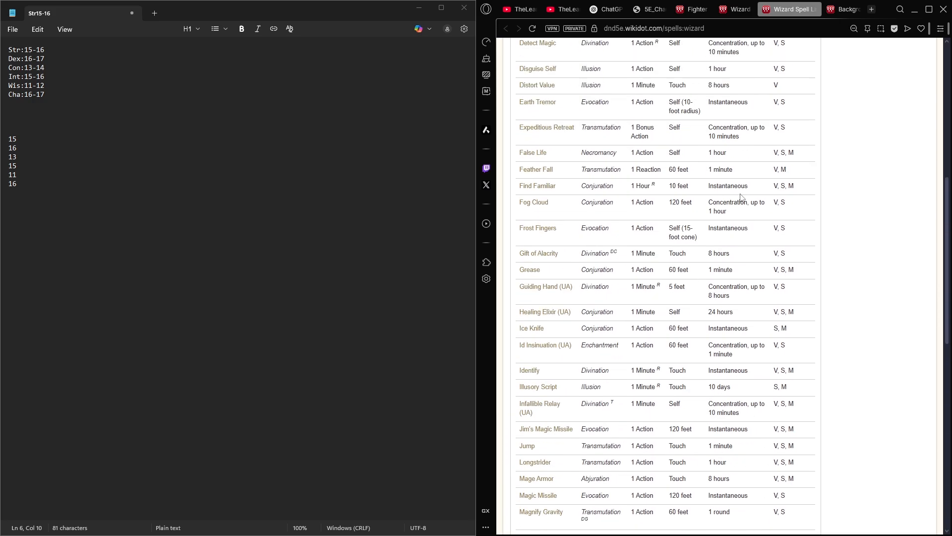
- Examine the component codes of 1st level spells such as Expeditious Retreat and False Life, and review the table's upper entries
left_click_drag(774, 127, 778, 126)
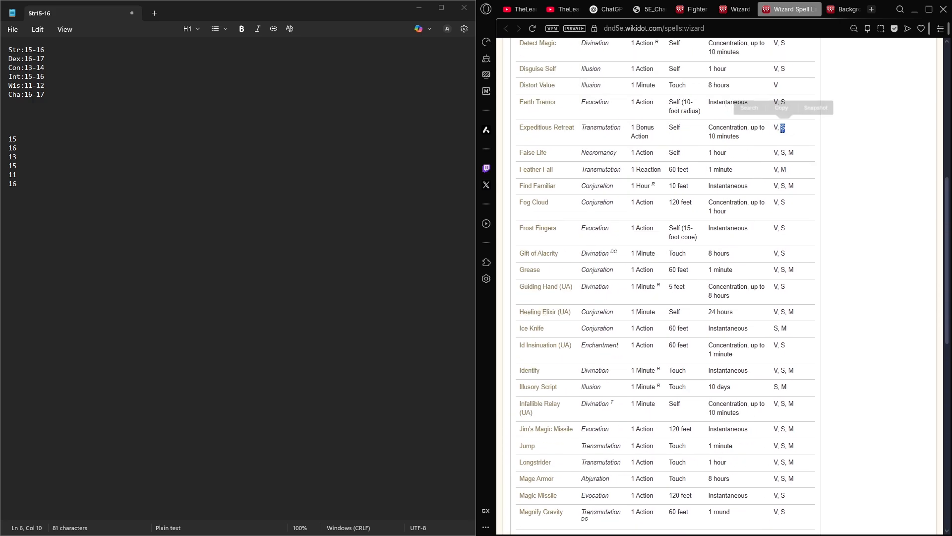
left_click(789, 155)
double_click(792, 155)
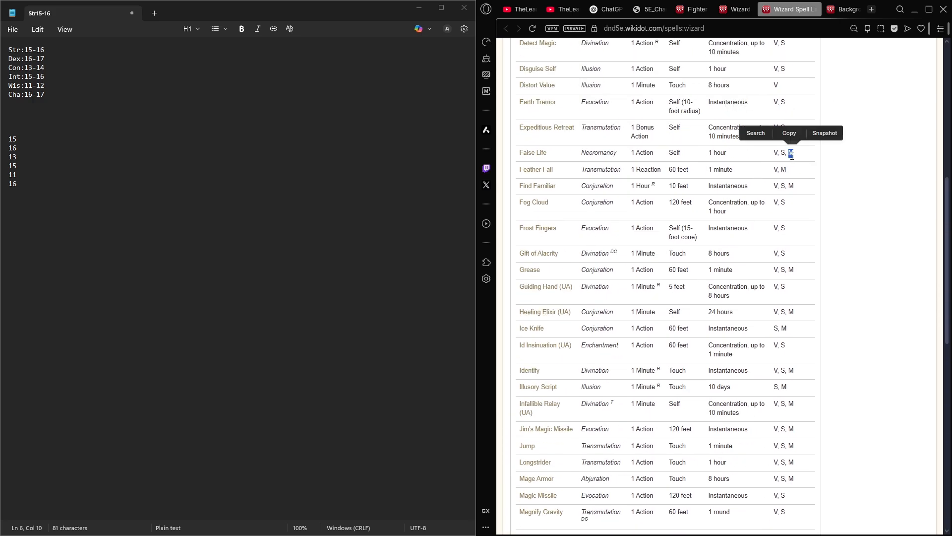
left_click(792, 155)
scroll(794, 153, "up", 1)
scroll(794, 153, "up", 5)
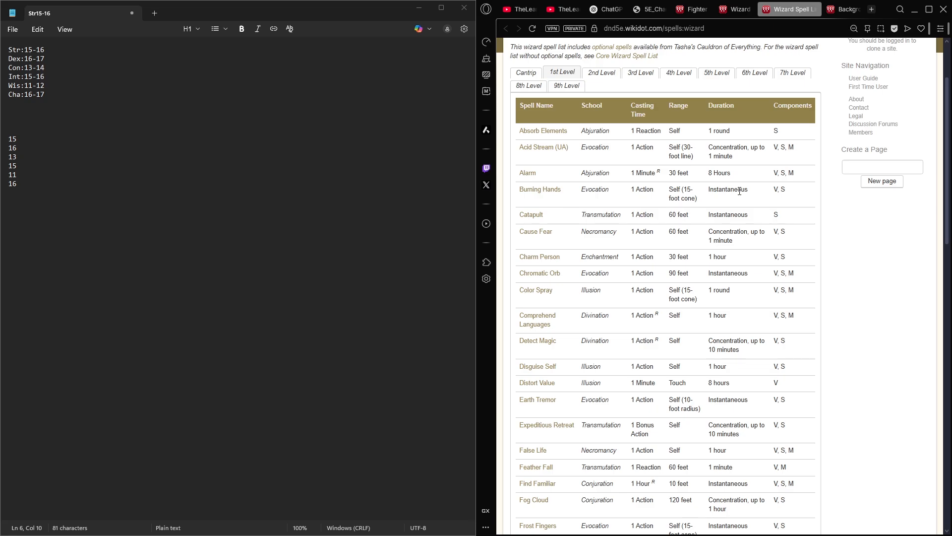
scroll(739, 192, "down", 2)
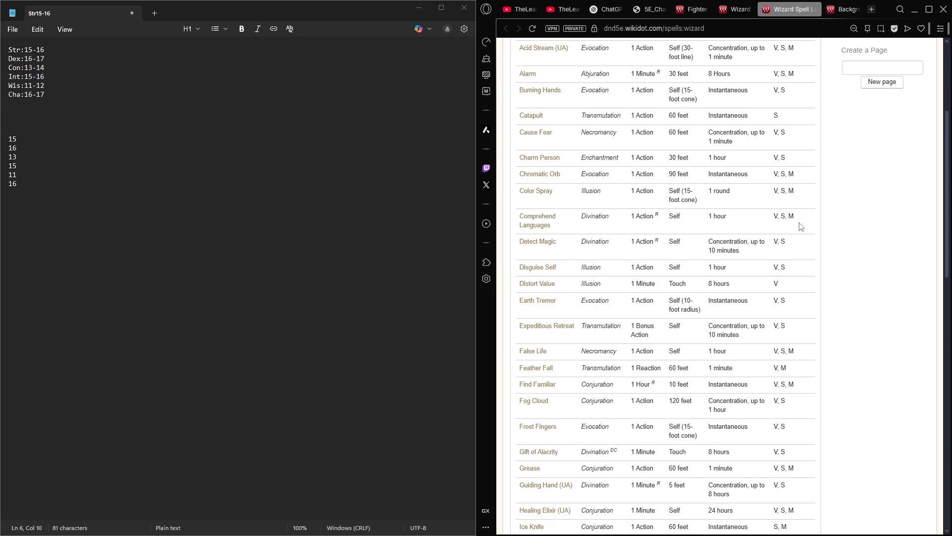
scroll(729, 169, "up", 2)
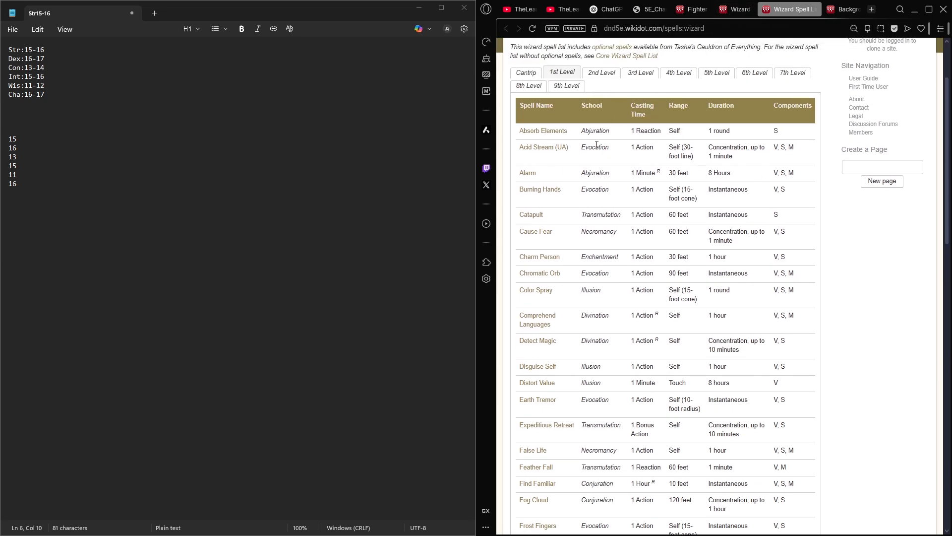
- Find a 1st level spell in the wizard spell list and enter "Ice Knife" in the sheet's level 1 spells
scroll(599, 149, "down", 2)
scroll(597, 153, "down", 3)
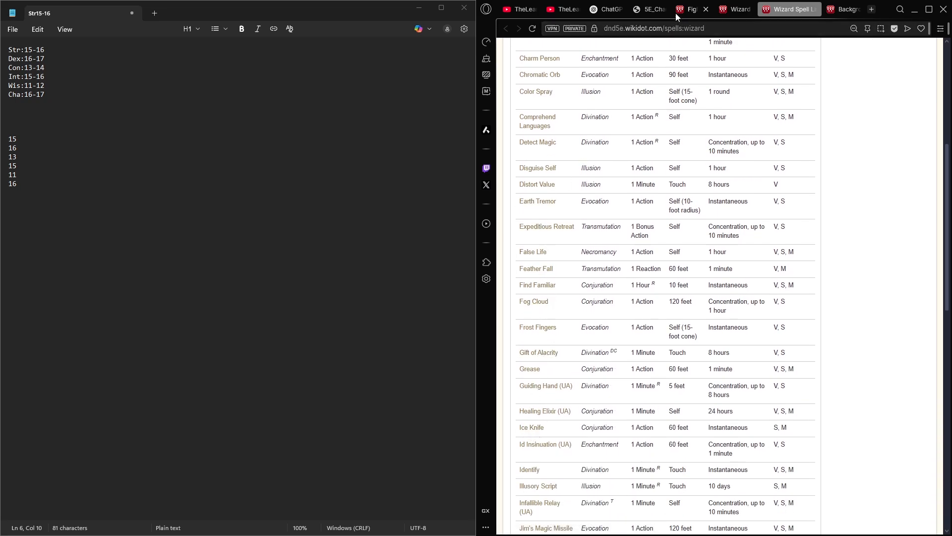
left_click(653, 11)
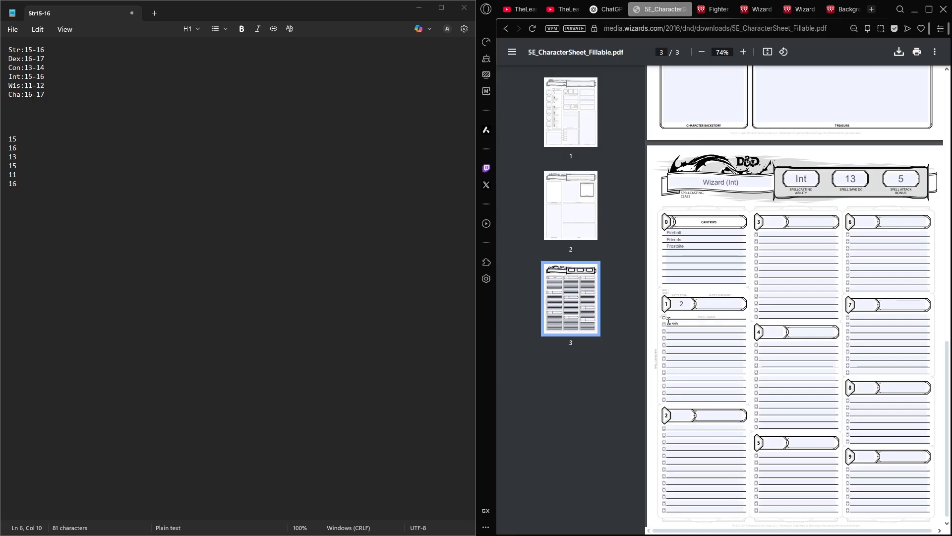
scroll(700, 295, "up", 5)
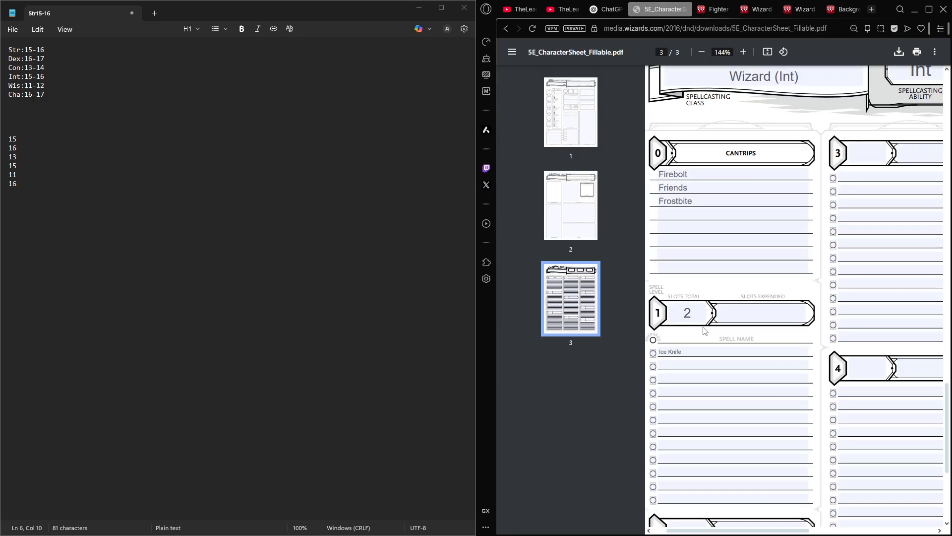
scroll(754, 373, "left", 1)
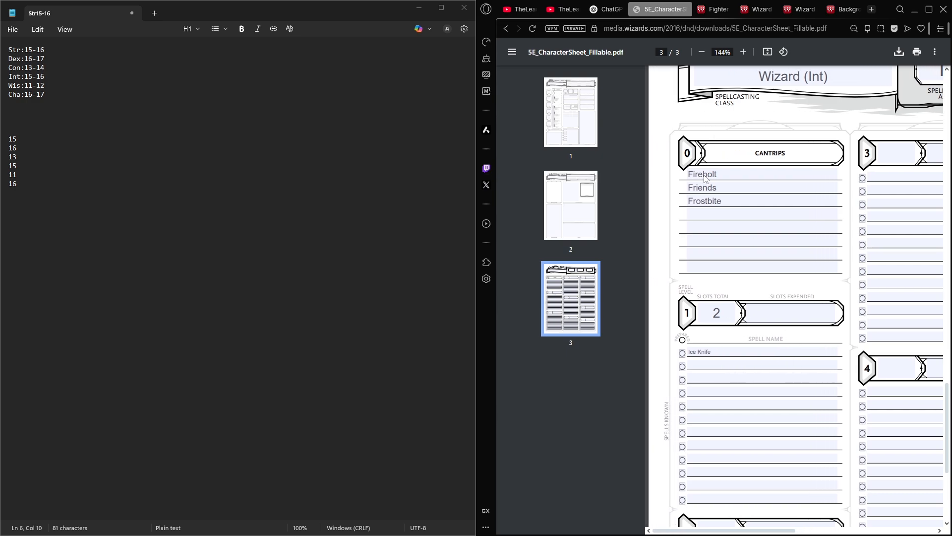
right_click(695, 352)
left_click(700, 389)
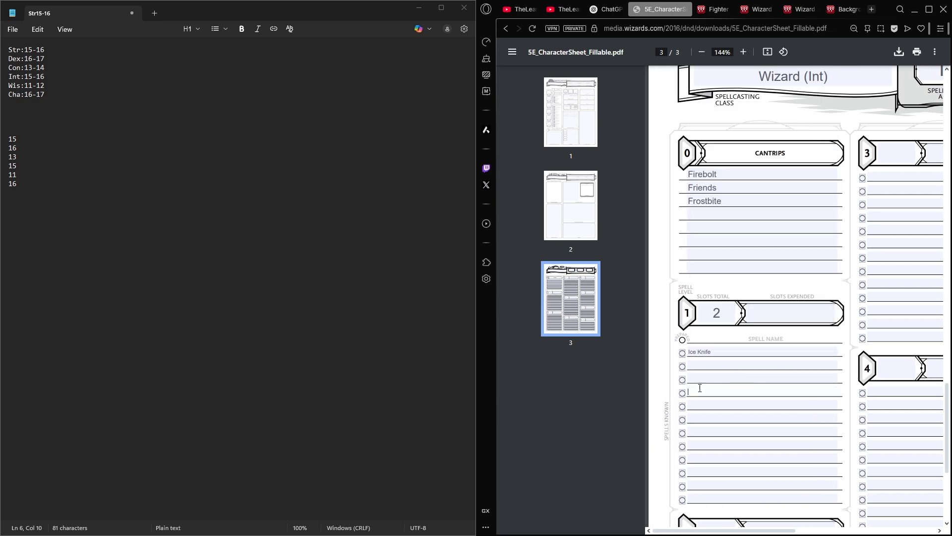
scroll(688, 366, "right", 1)
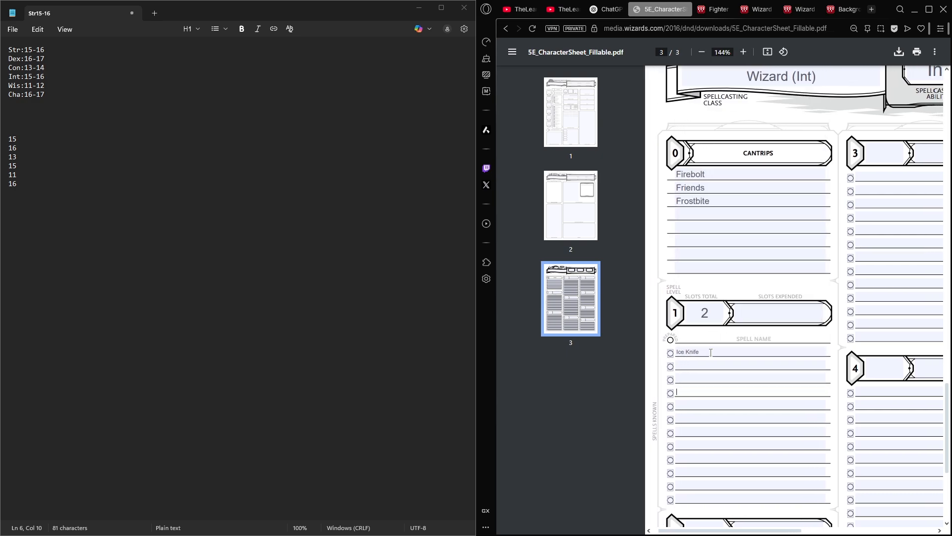
- Record two expended level 1 spell slots as the tally "II"
left_click(769, 314)
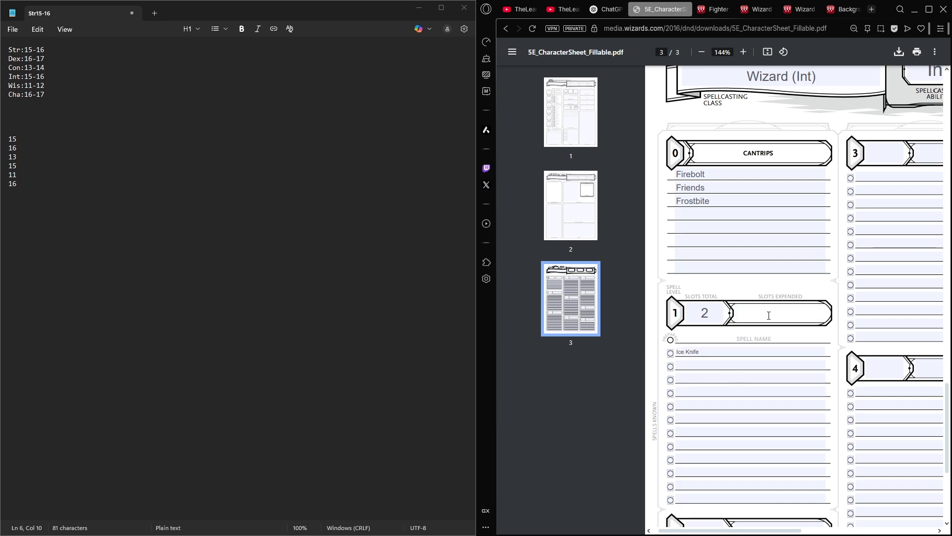
type("1")
type("II")
left_click(705, 312)
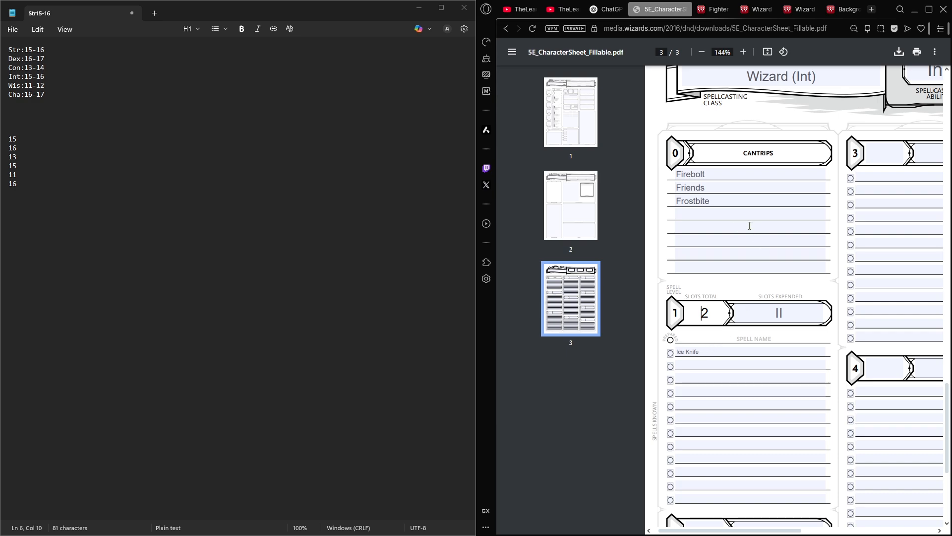
scroll(776, 204, "up", 2)
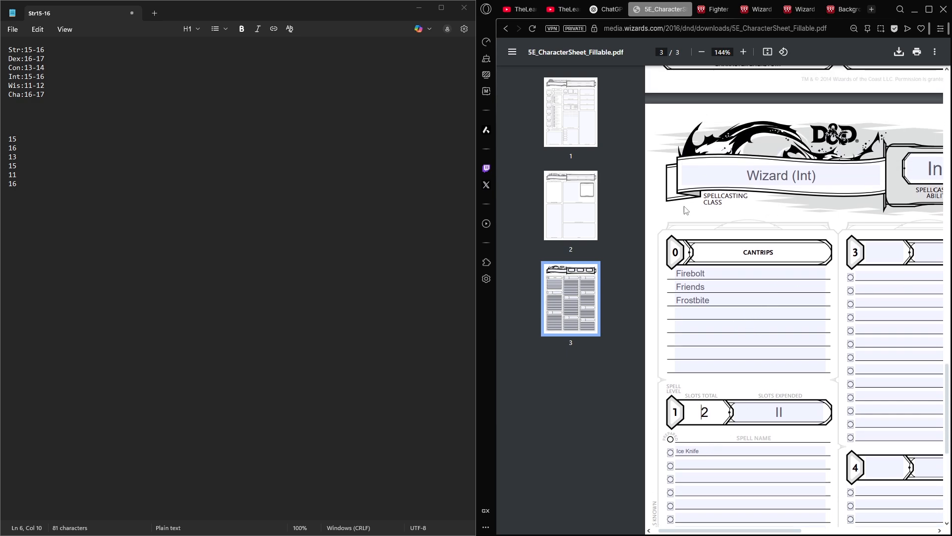
scroll(814, 204, "down", 3)
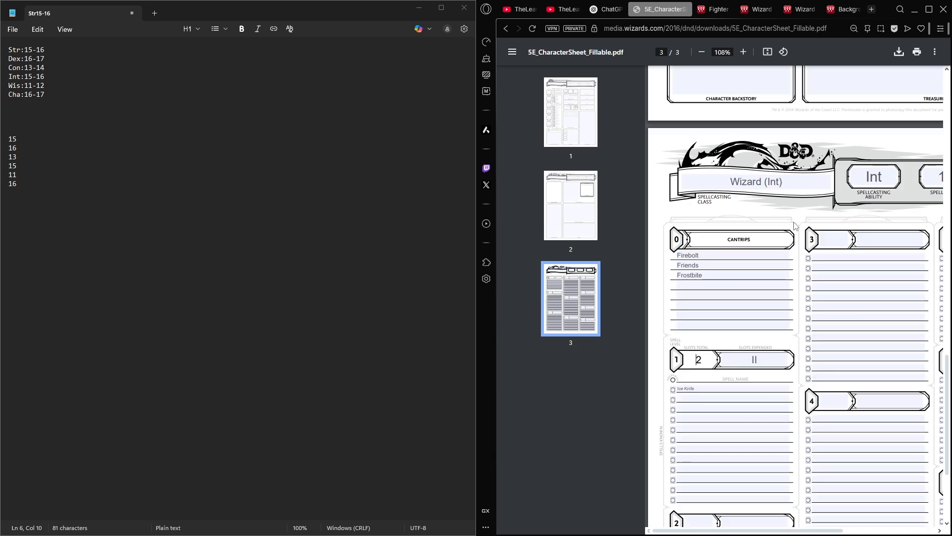
- Consult the wizard class table's features, cantrips known and spell slots on the wiki, and return to the character sheet
middle_click(786, 232)
scroll(777, 114, "up", 2)
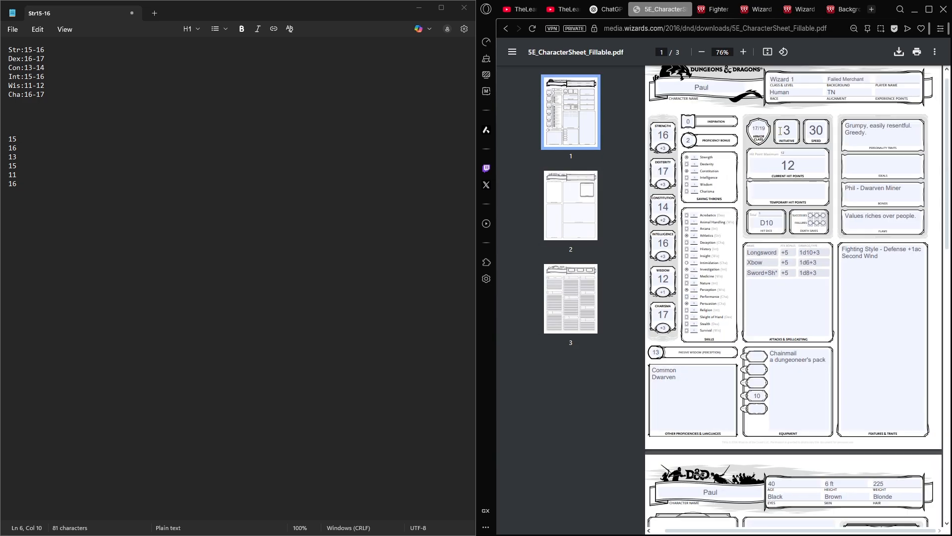
left_click(757, 13)
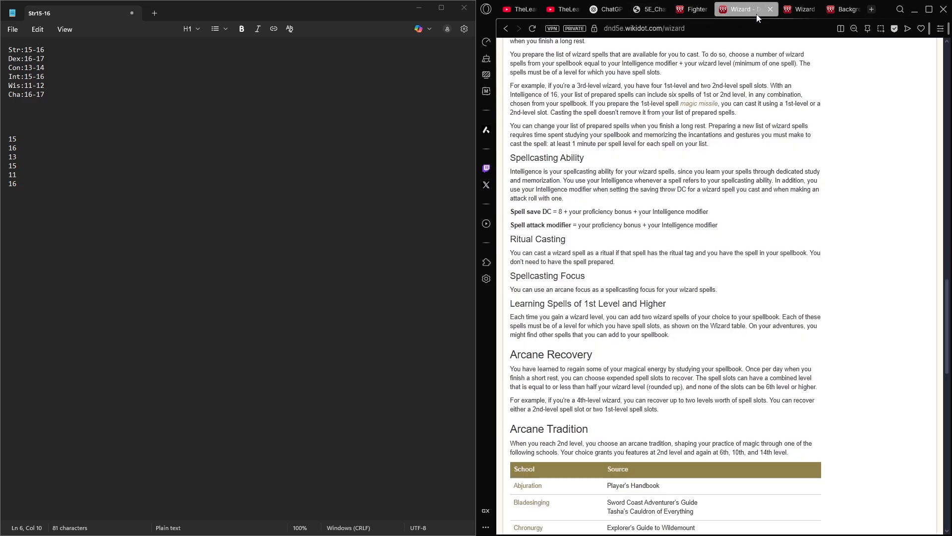
scroll(751, 330, "up", 4)
scroll(592, 126, "up", 18)
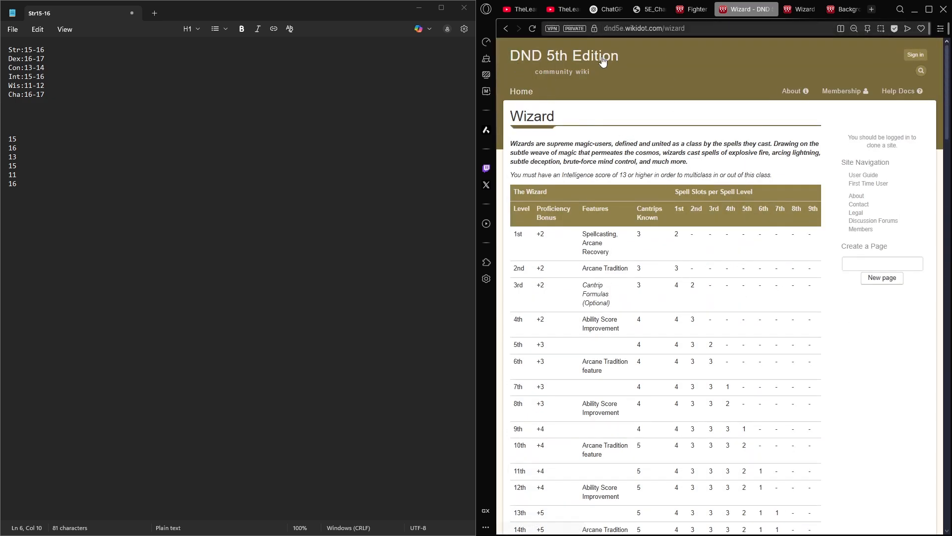
left_click(654, 9)
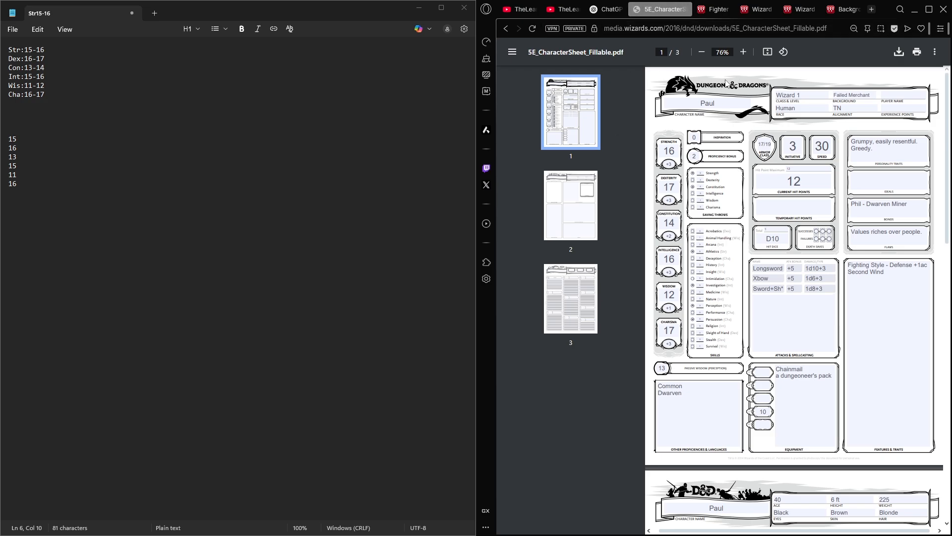
- Review the sheet's first page and the start of the second, and highlight the labelled ability score list in the notes
scroll(912, 176, "down", 1)
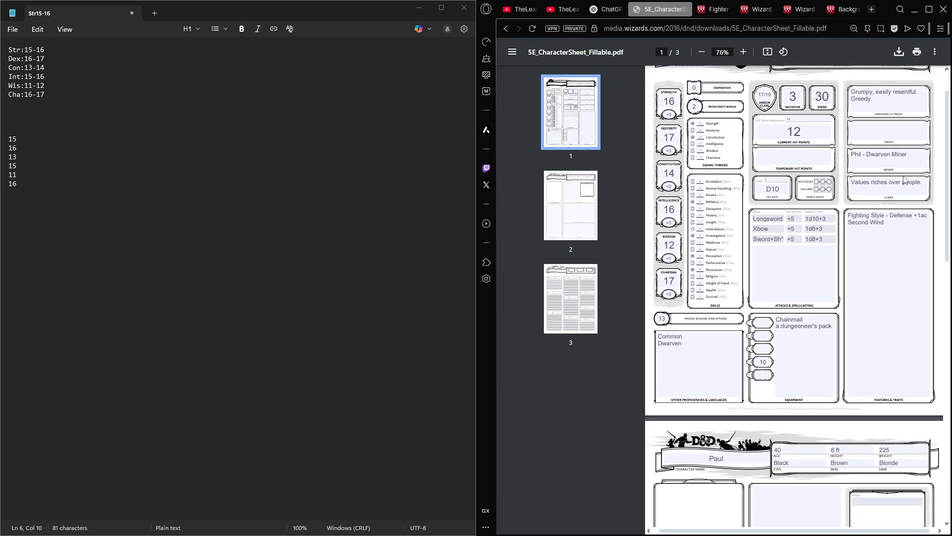
scroll(904, 180, "down", 3)
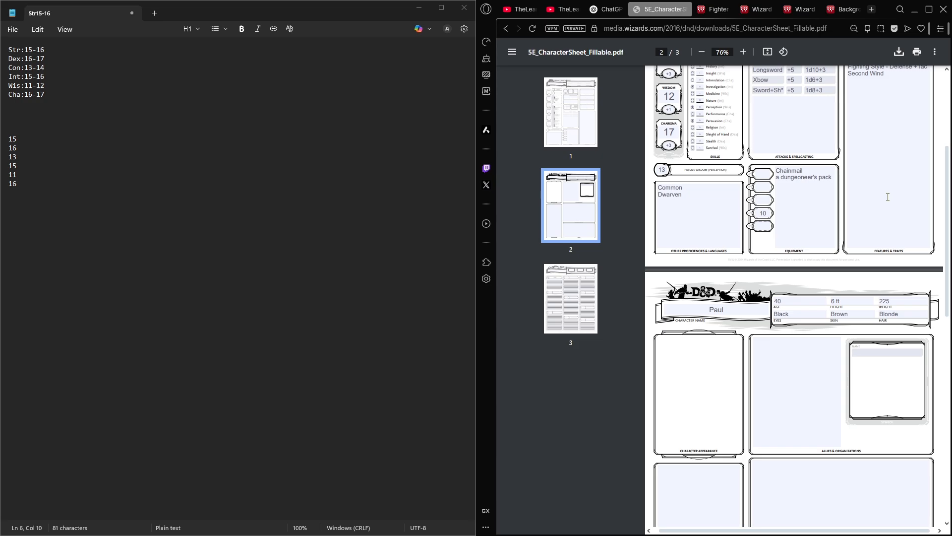
scroll(774, 188, "up", 4)
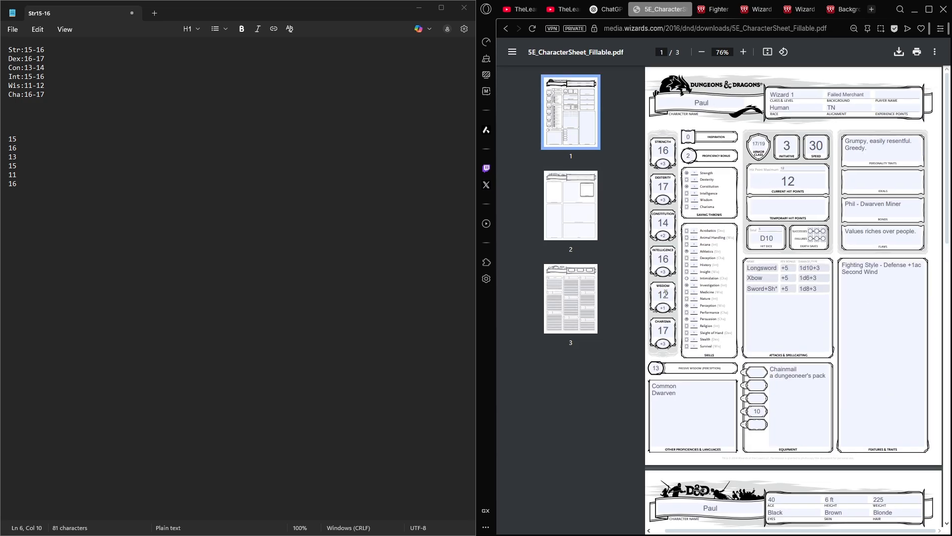
scroll(718, 98, "left", 1)
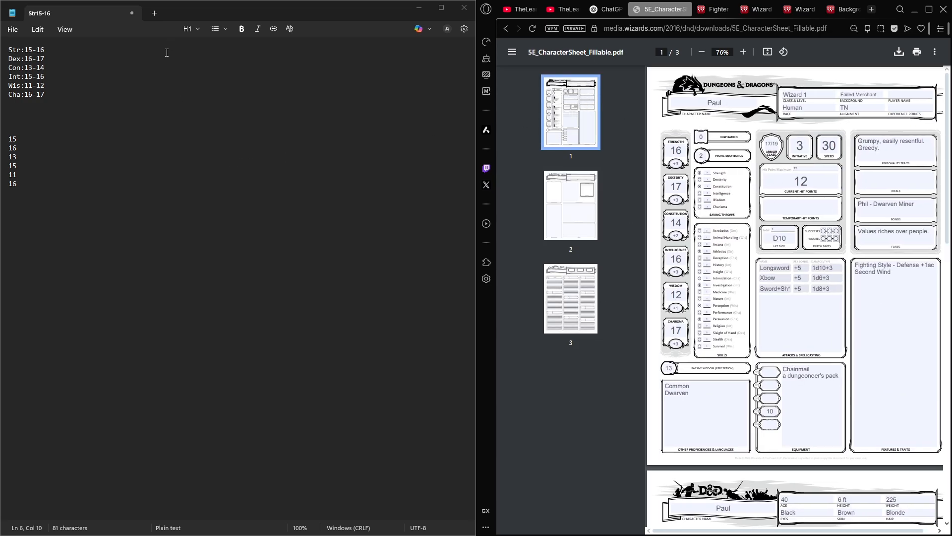
left_click(97, 68)
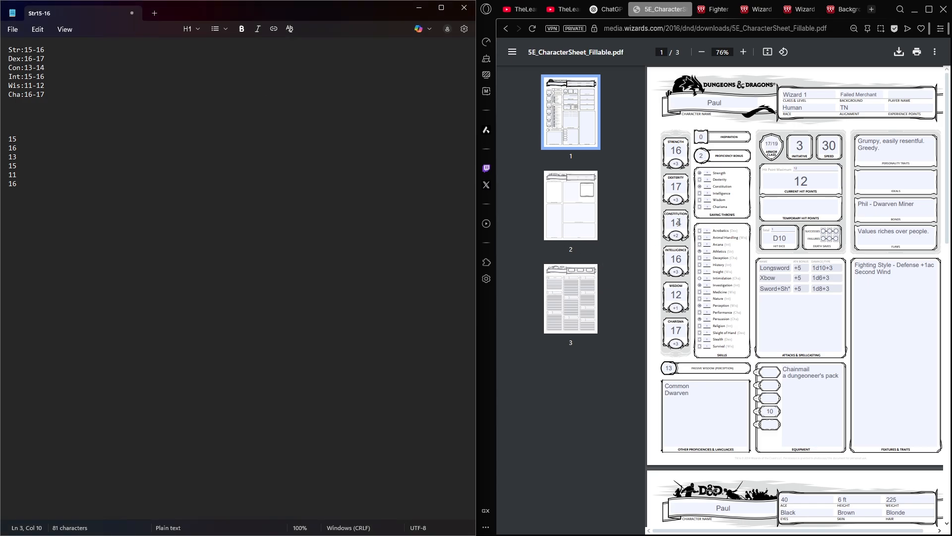
left_click(792, 297)
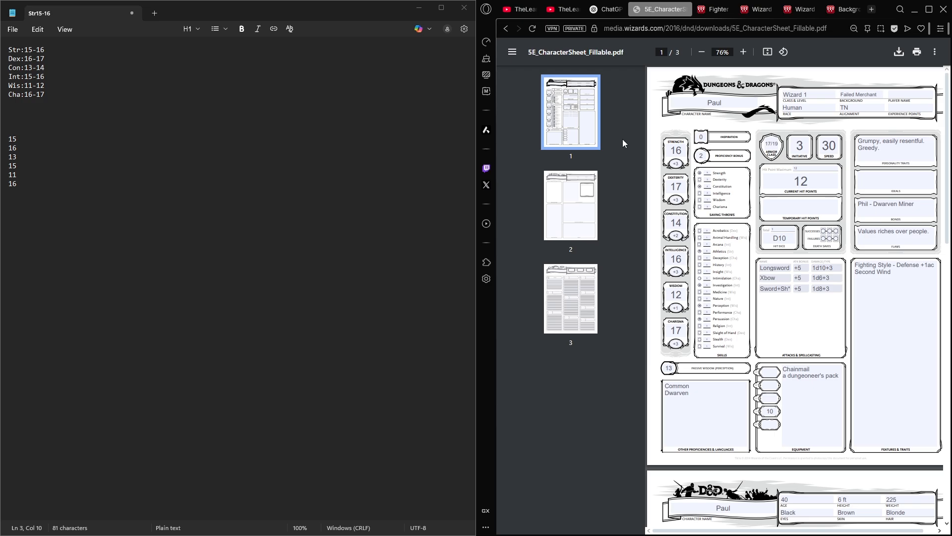
left_click(85, 89)
left_click_drag(55, 113, 16, 42)
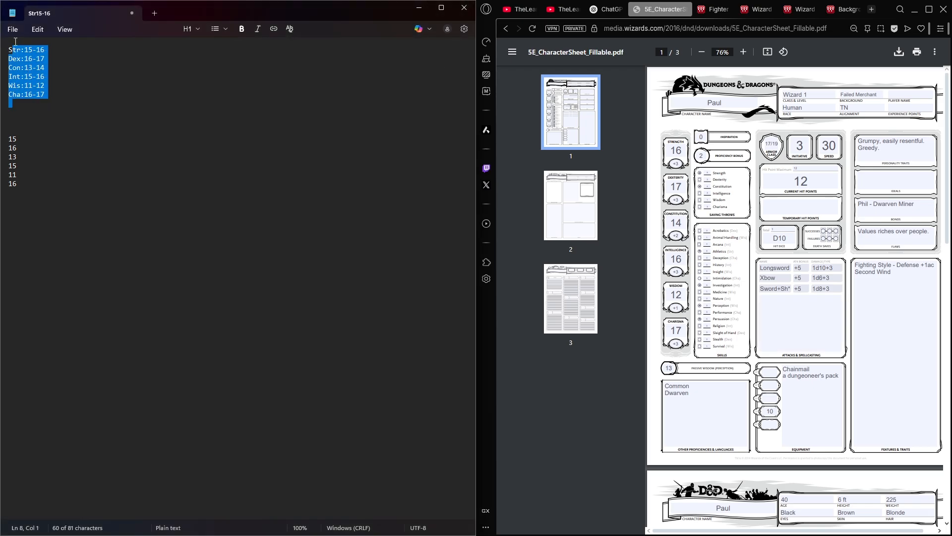
left_click(83, 153)
left_click_drag(80, 189, 132, 129)
left_click(119, 110)
left_click(132, 129)
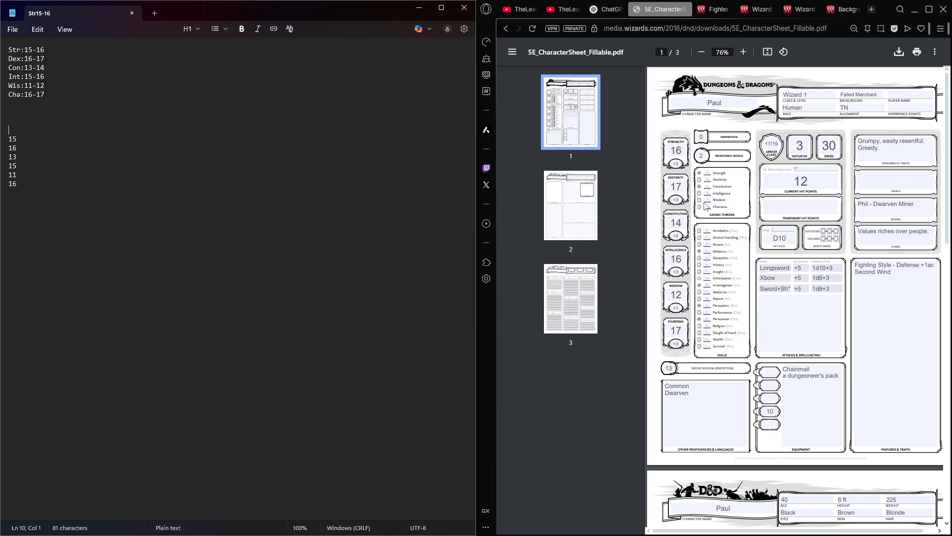
- Look through all three pages of the character sheet, from the ability scores to the wizard spellcasting page, and return to the first page
left_click(772, 203)
middle_click(763, 218)
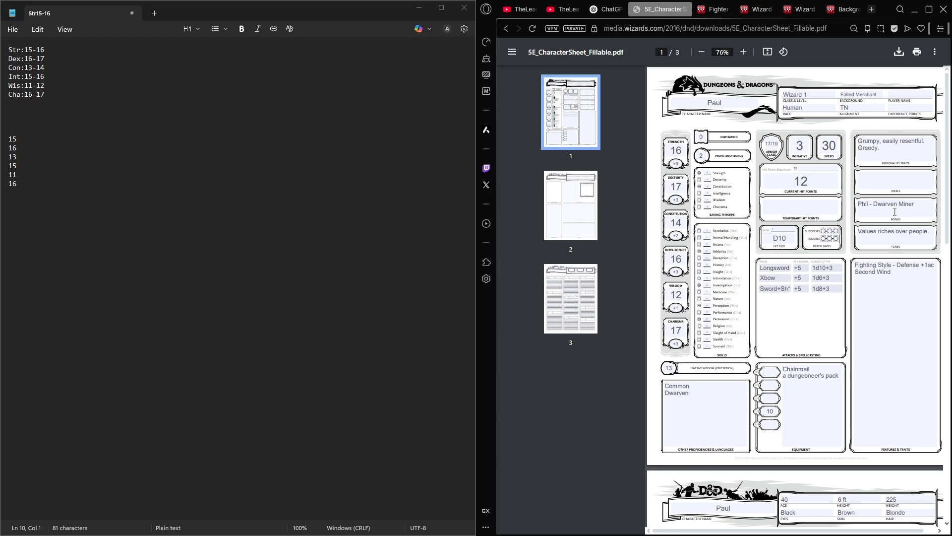
scroll(895, 211, "down", 1, "ctrl")
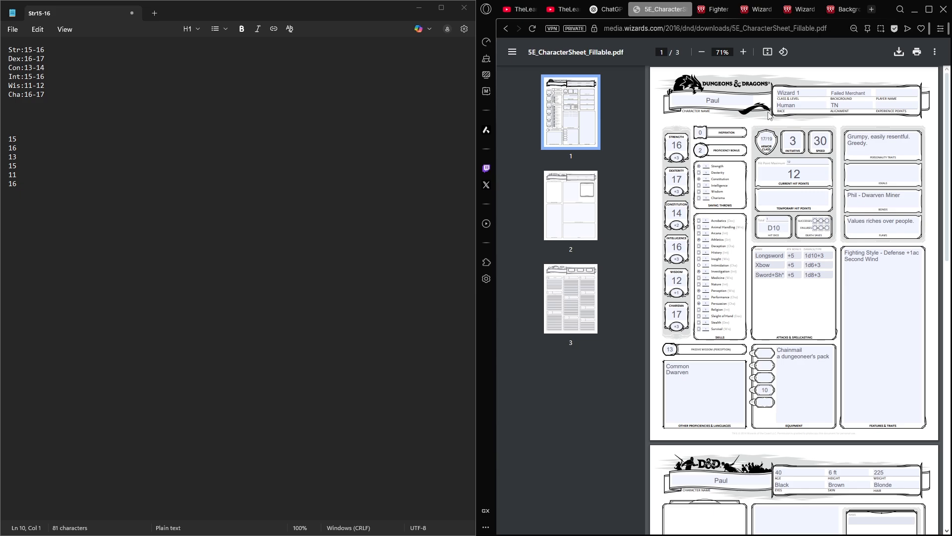
scroll(779, 115, "up", 2, "ctrl")
scroll(854, 129, "left", 2)
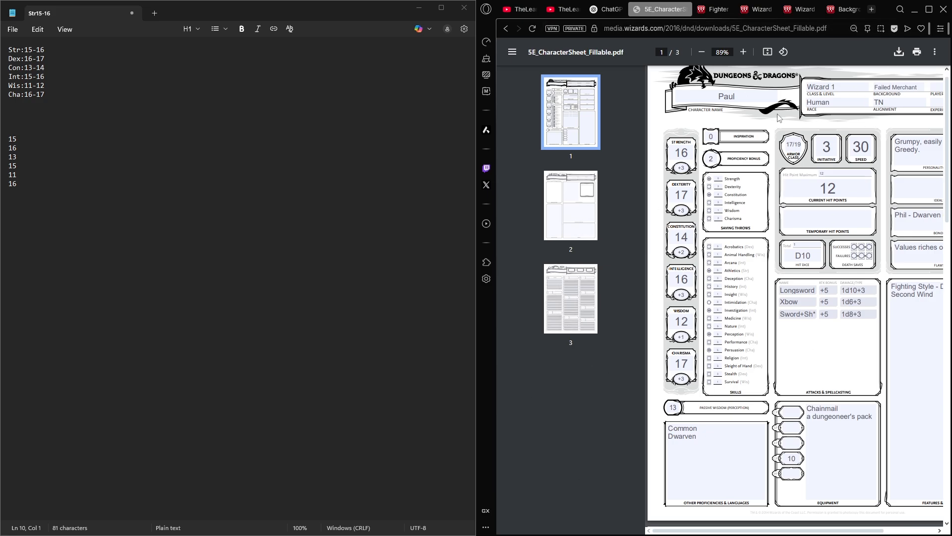
scroll(838, 315, "right", 3)
scroll(838, 314, "down", 10)
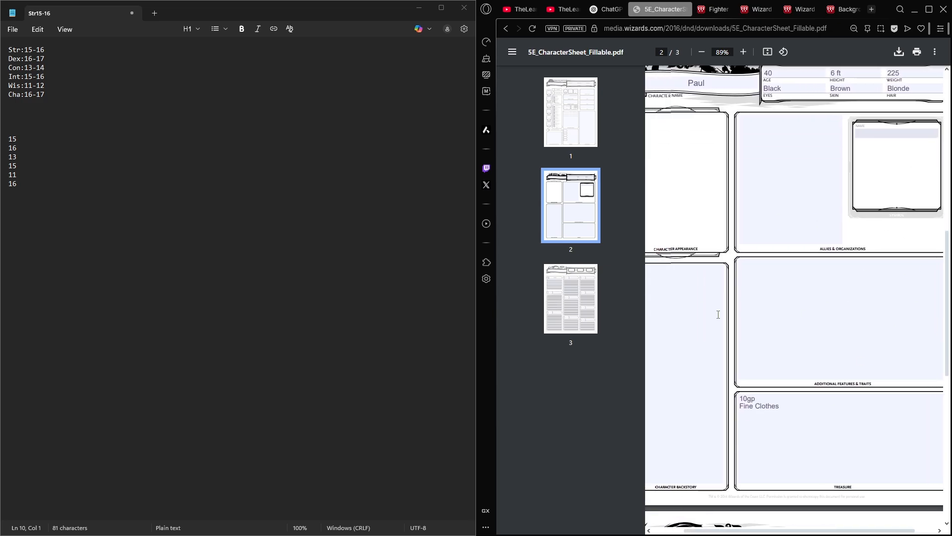
scroll(789, 263, "down", 3, "ctrl")
scroll(744, 369, "down", 5)
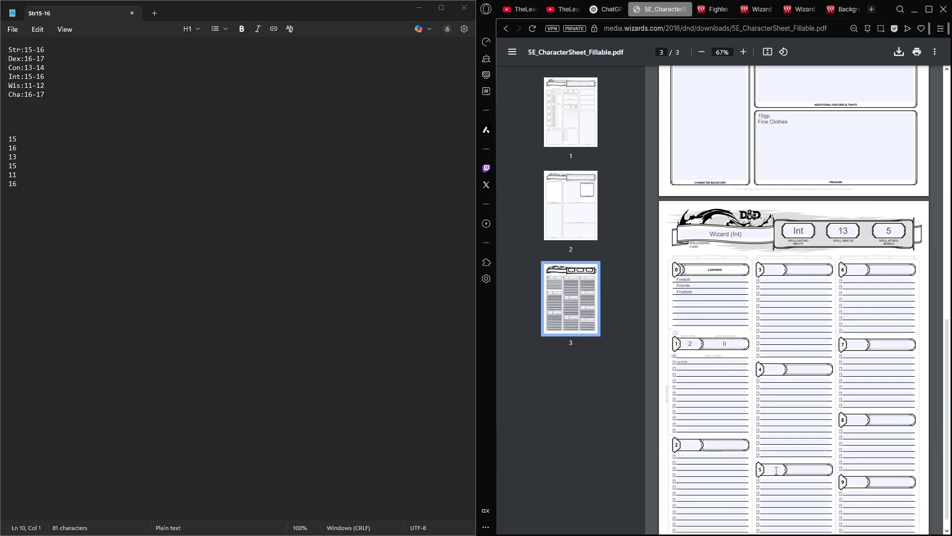
scroll(796, 280, "up", 15)
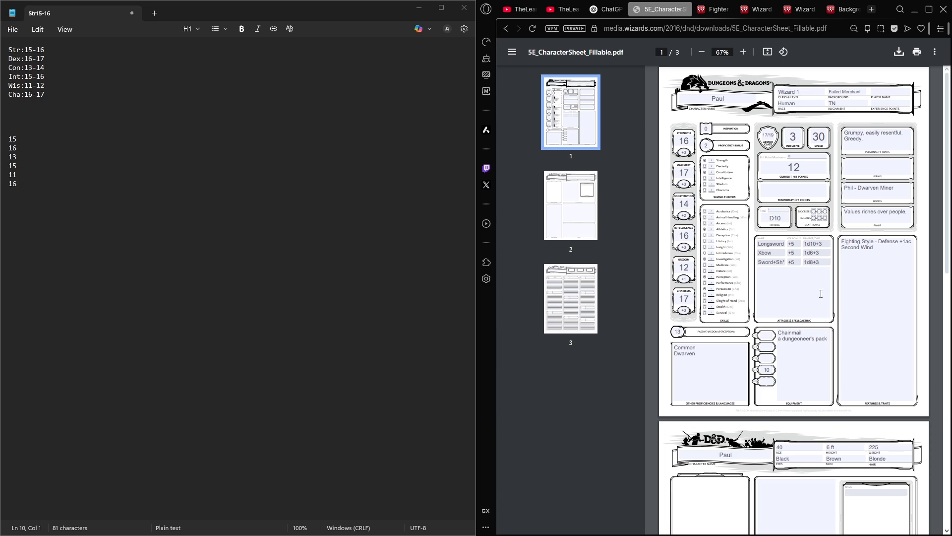
scroll(822, 295, "up", 1, "ctrl")
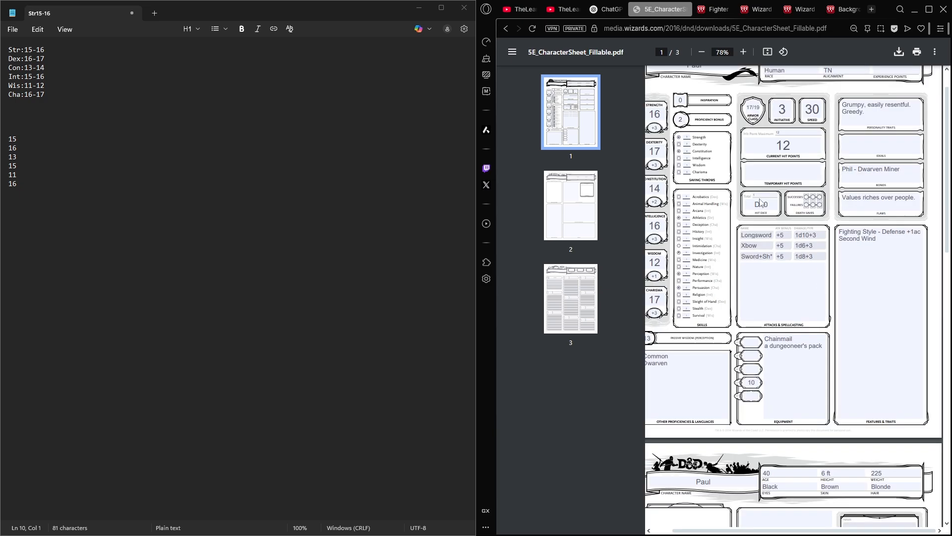
middle_click(793, 314)
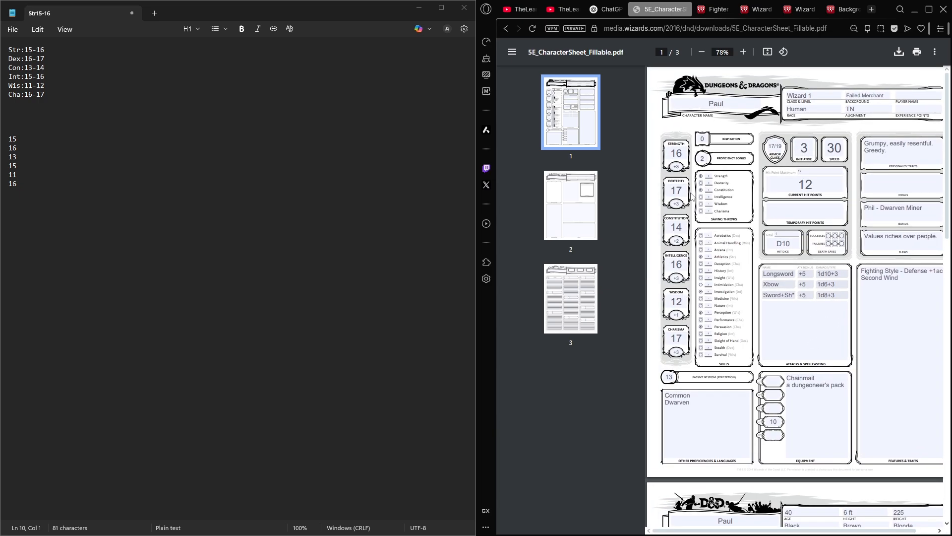
scroll(719, 174, "down", 1)
scroll(714, 229, "down", 2, "ctrl")
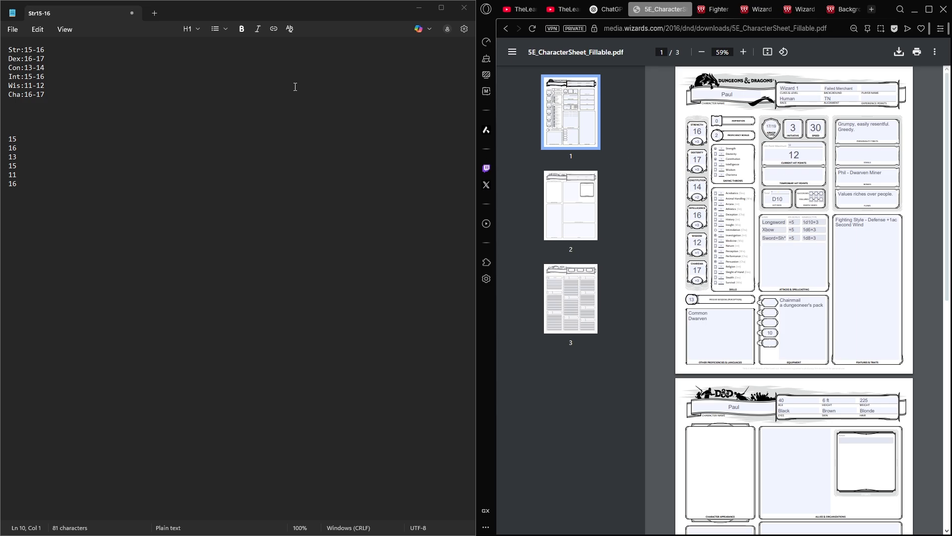
left_click(275, 117)
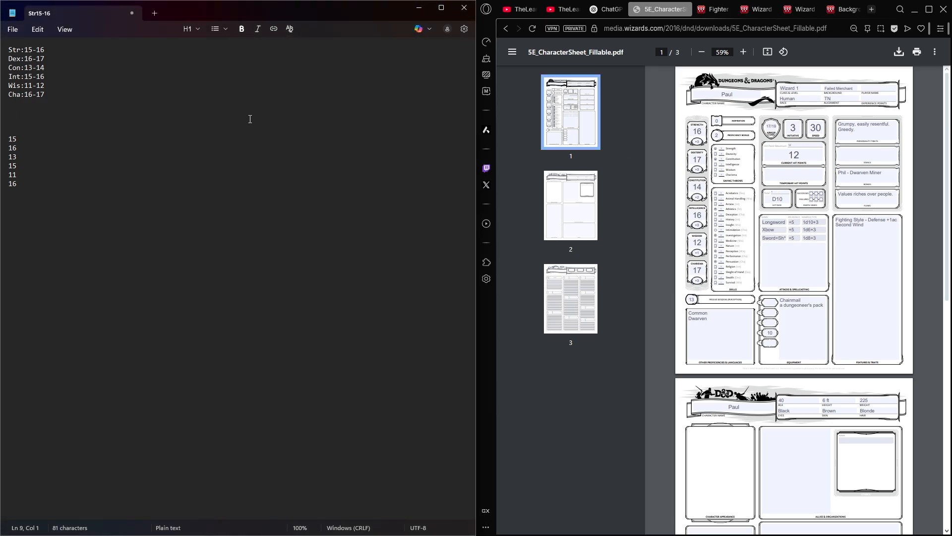
left_click(834, 89)
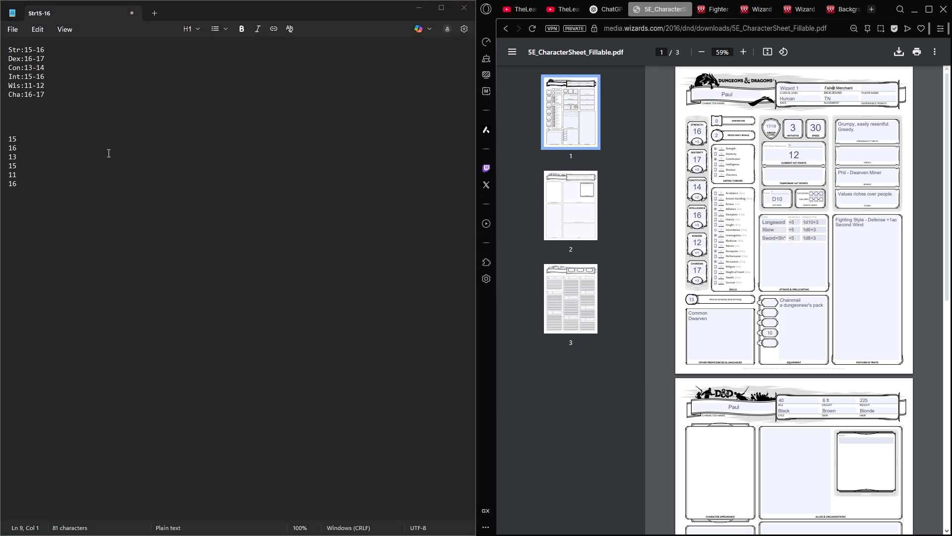
left_click(115, 138)
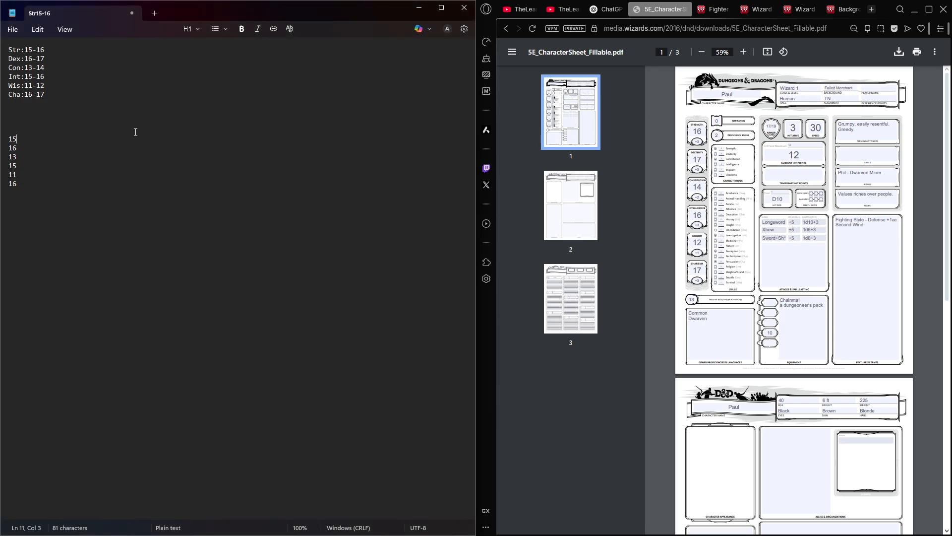
left_click(132, 121)
left_click(777, 219)
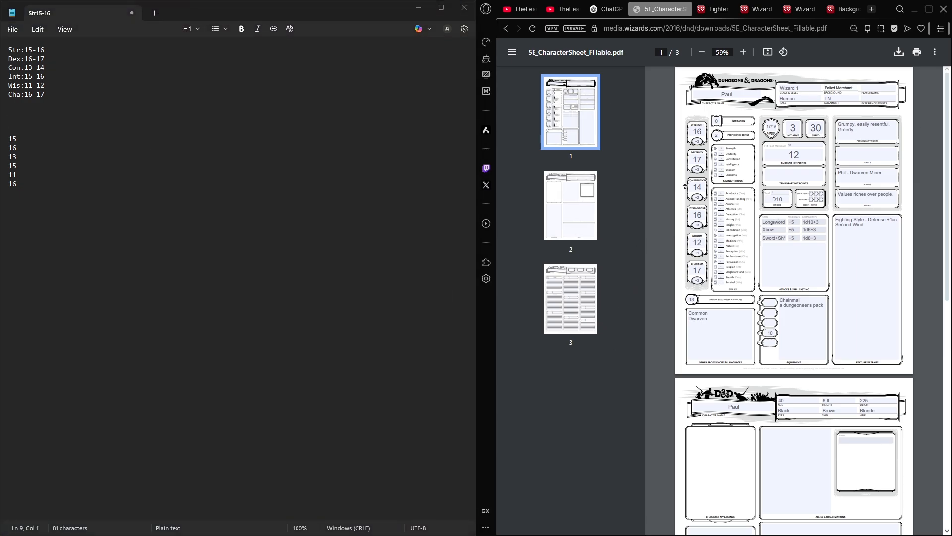
- Check the sheet's character details page and first page again, and go over the labelled ability scores in the notes
scroll(659, 406, "down", 5)
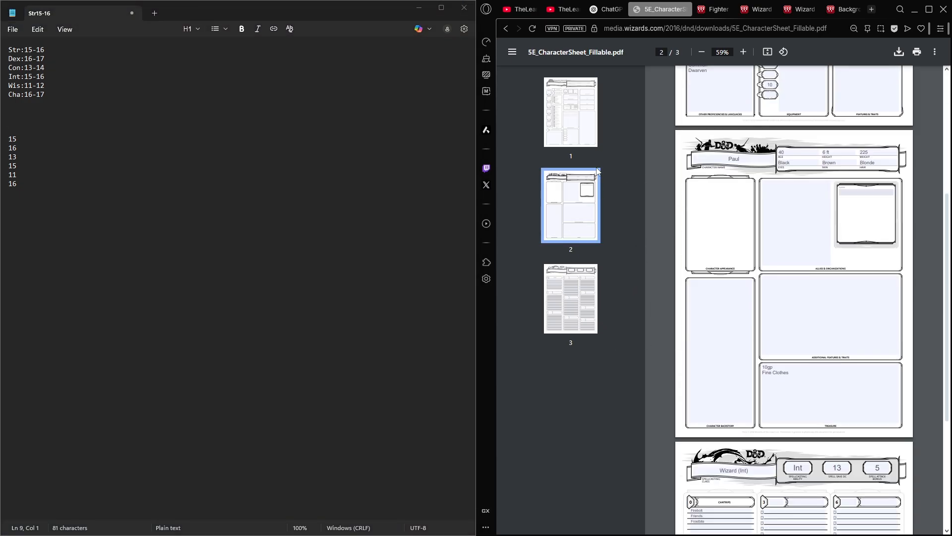
scroll(651, 291, "up", 5)
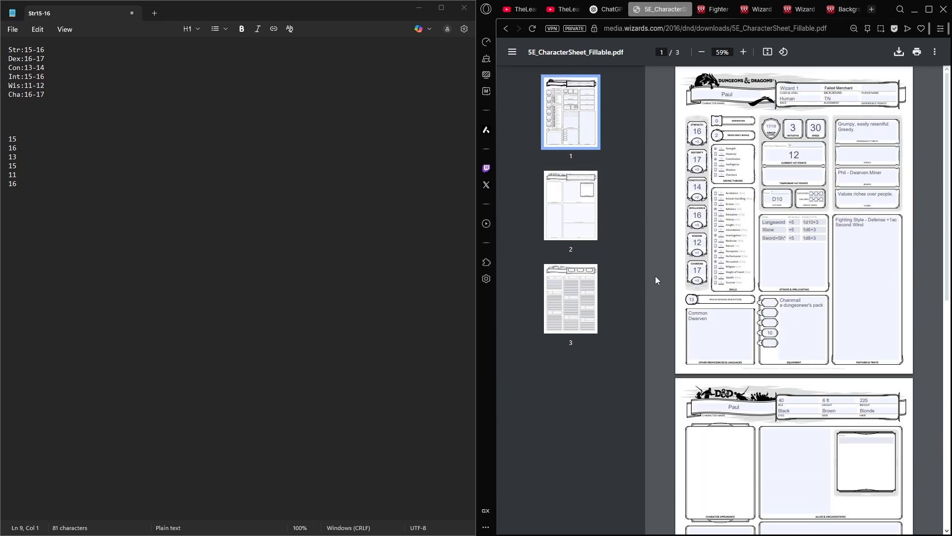
scroll(656, 276, "up", 5)
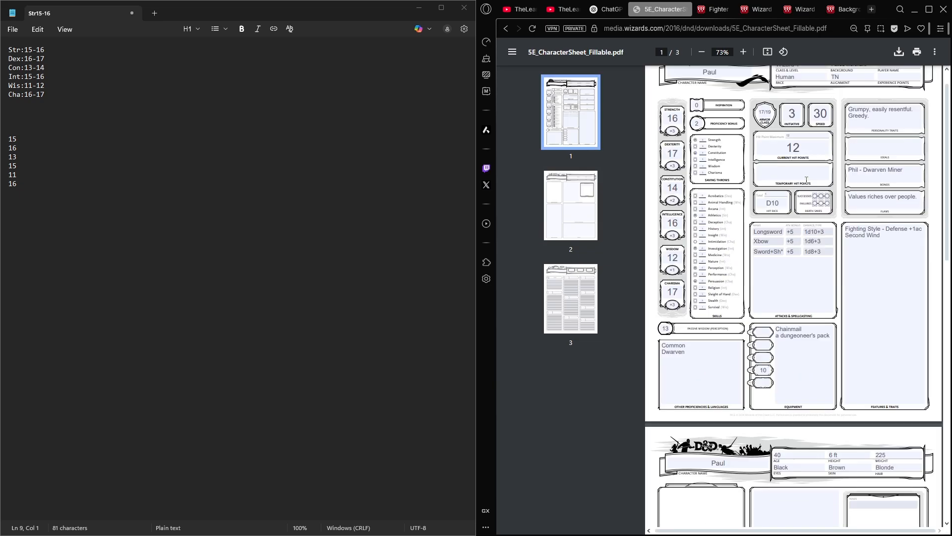
scroll(792, 197, "down", 5)
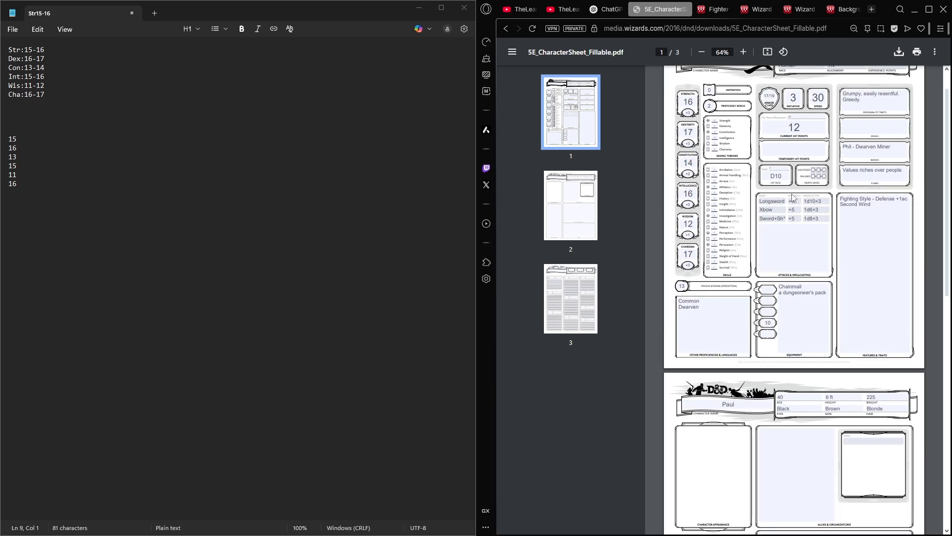
left_click_drag(14, 49, 91, 104)
left_click(91, 104)
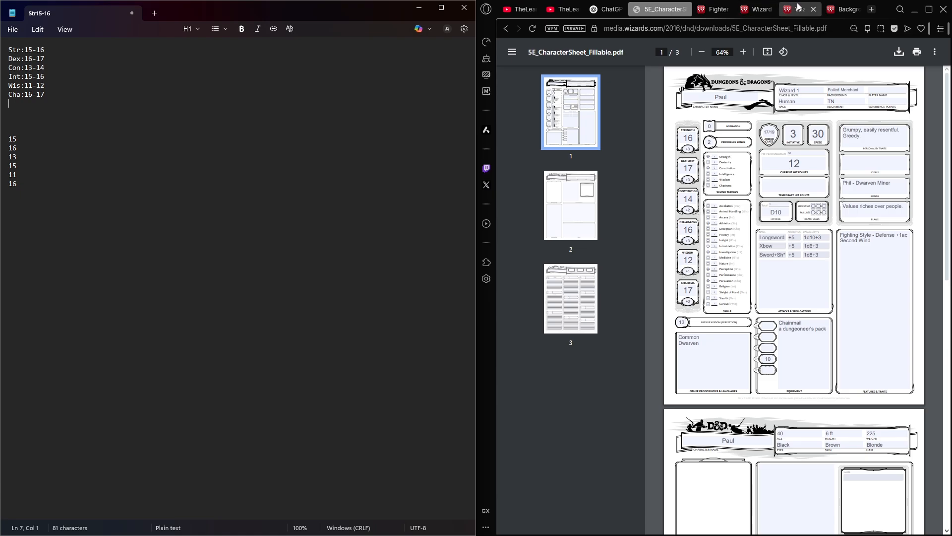
- Review the fighter's starting equipment, Fighting Style options and Second Wind on the wiki, and return to the character sheet
left_click(700, 10)
scroll(828, 191, "up", 10)
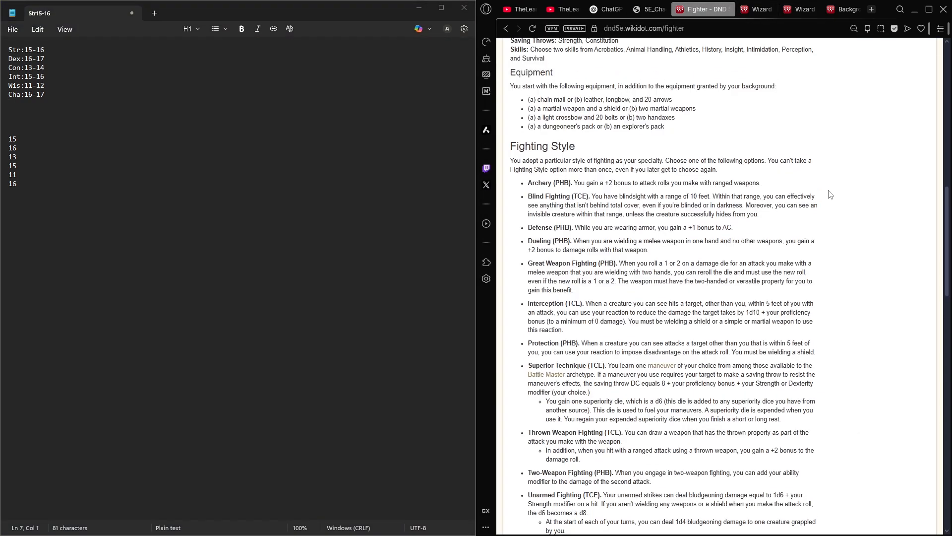
scroll(766, 293, "down", 12)
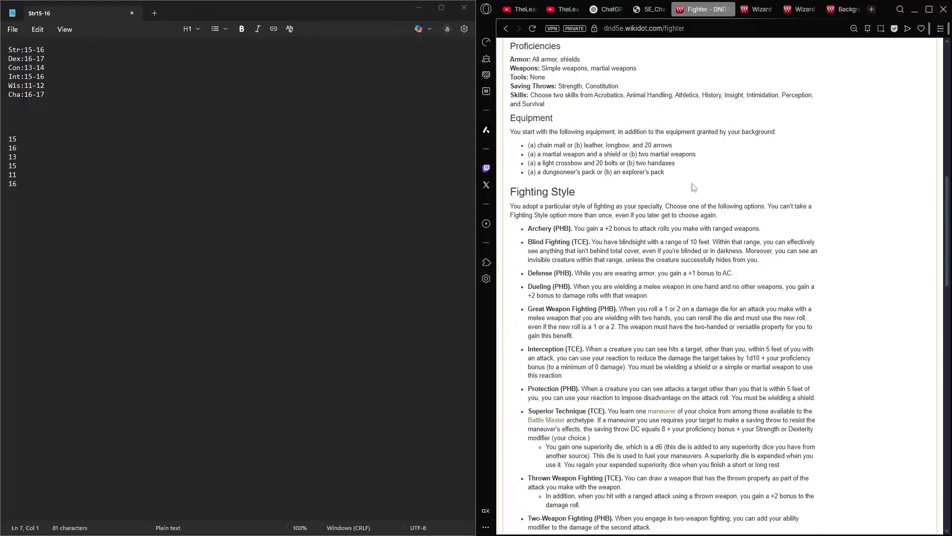
left_click_drag(694, 188, 509, 141)
left_click(581, 228)
scroll(584, 228, "down", 5)
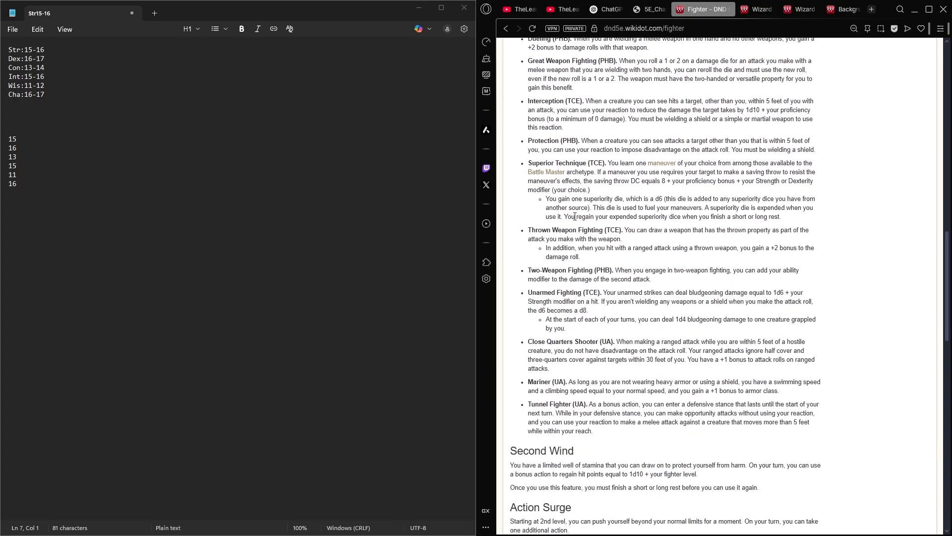
scroll(575, 213, "down", 4)
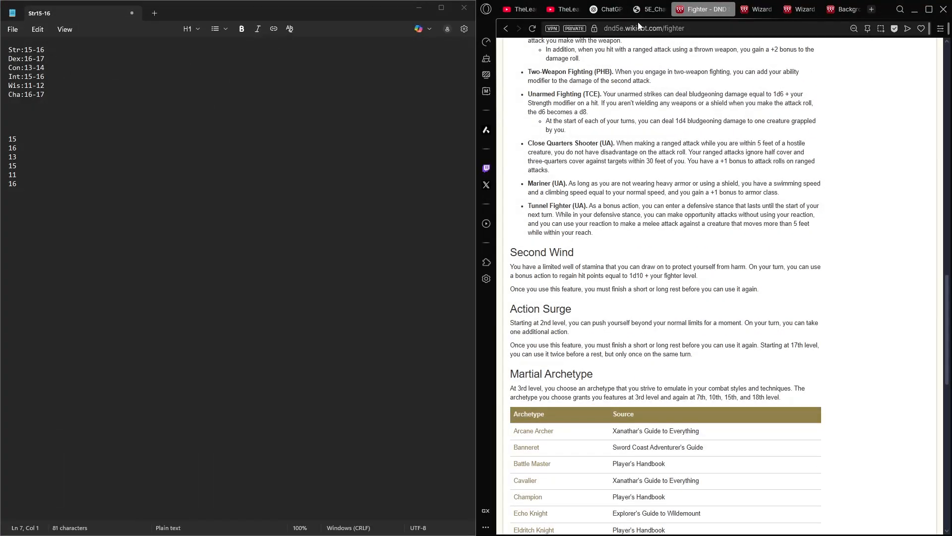
left_click(650, 9)
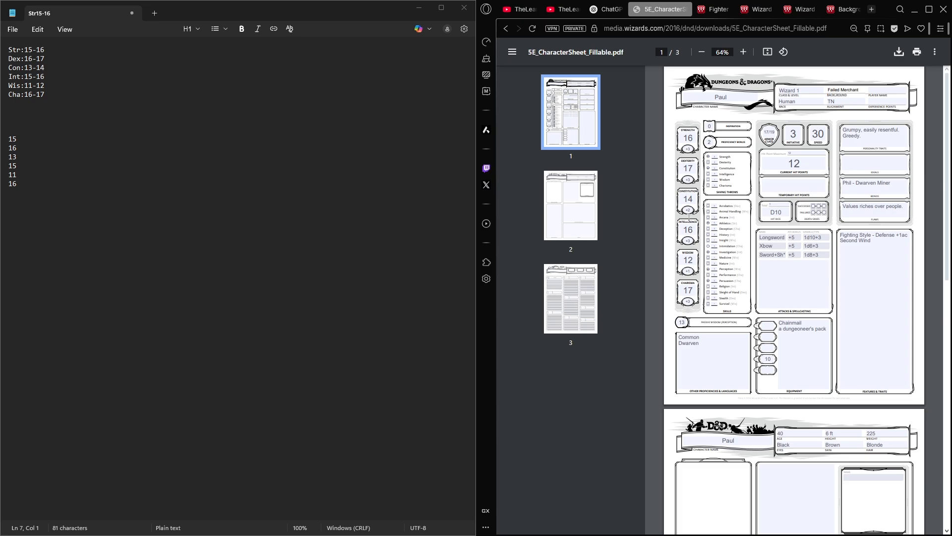
- Set the Constitution modifier on the character sheet to +2
scroll(694, 222, "up", 5)
left_click_drag(718, 211, 690, 212)
key("BackSpace")
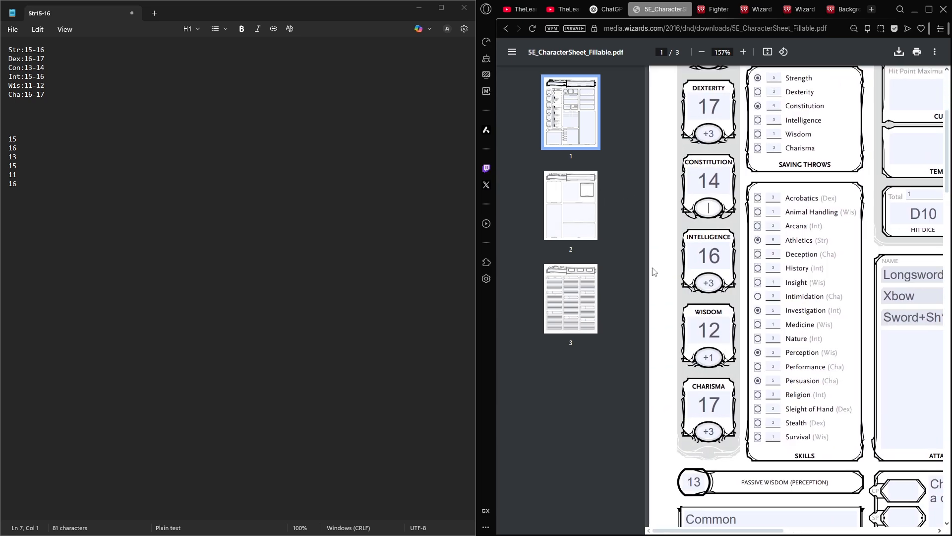
type("+2")
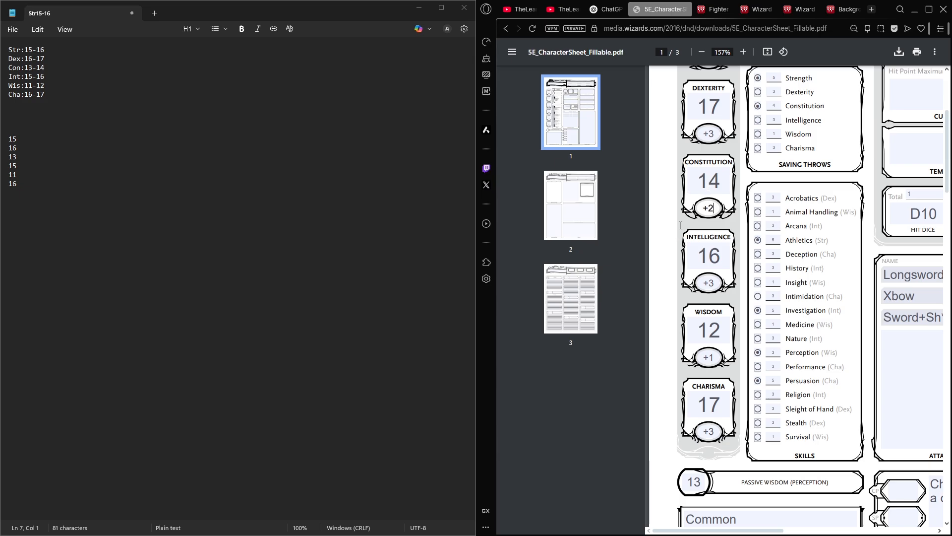
- Review the first page of the sheet, from the ability scores and saving throws across to the personality traits and features
scroll(680, 225, "up", 3)
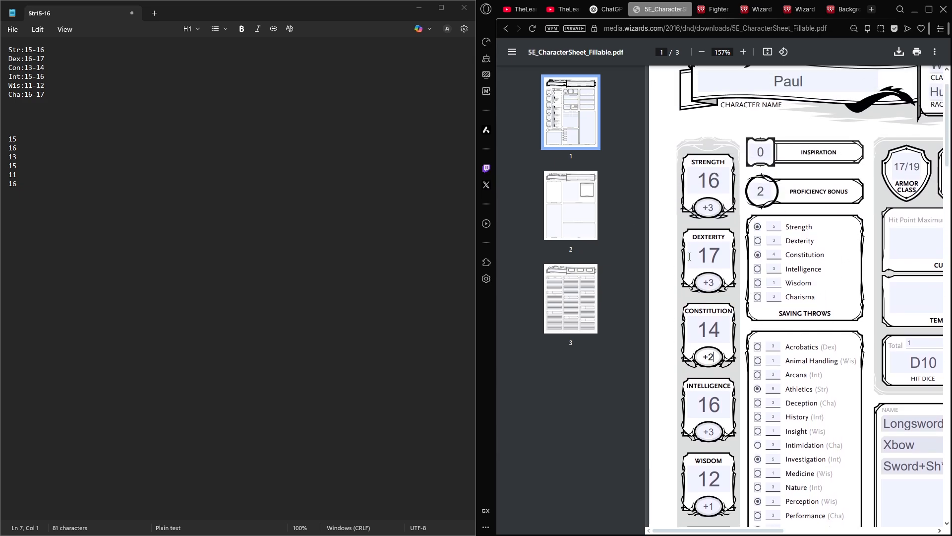
scroll(753, 266, "down", 4)
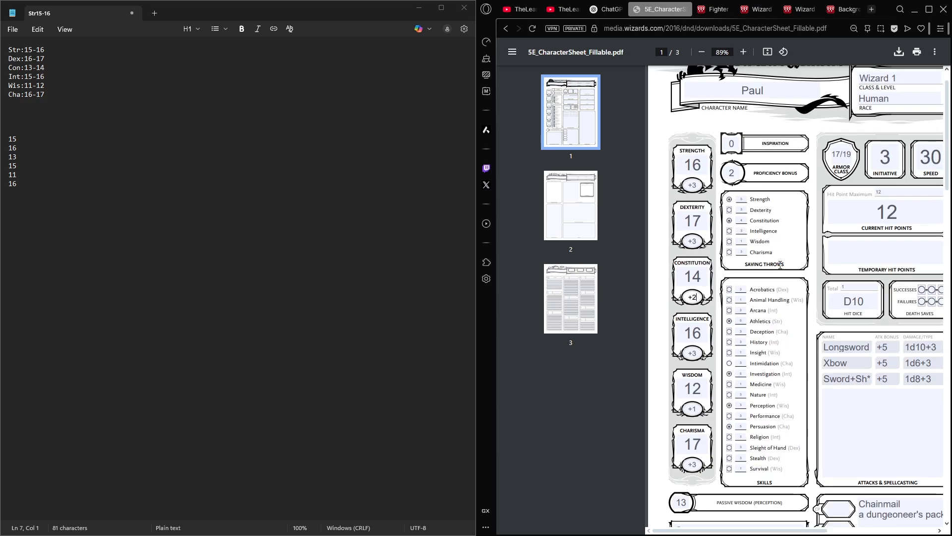
scroll(678, 247, "right", 3)
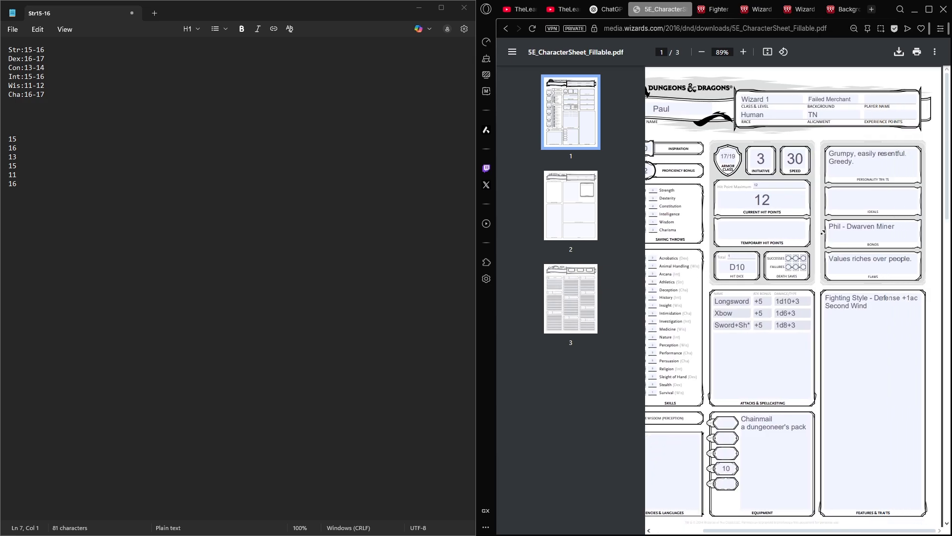
scroll(678, 247, "left", 1)
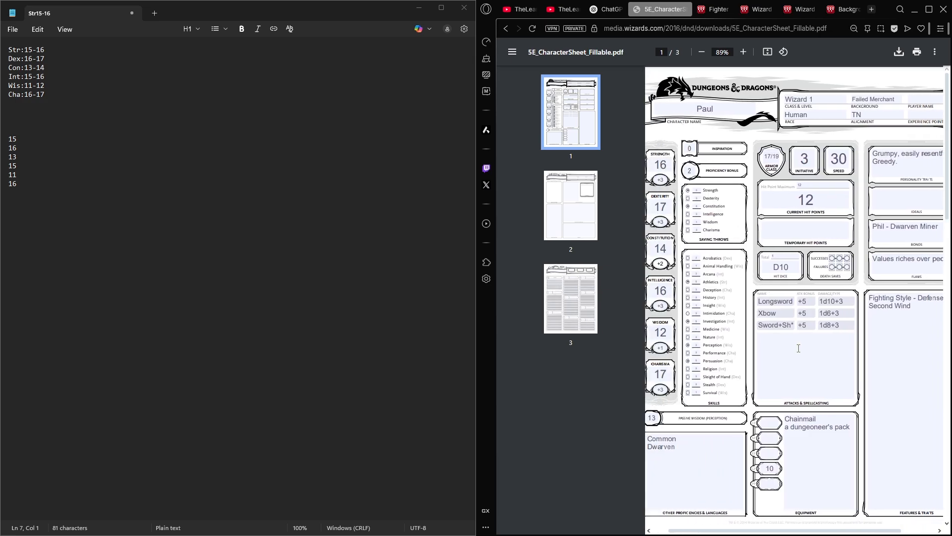
scroll(792, 345, "down", 3)
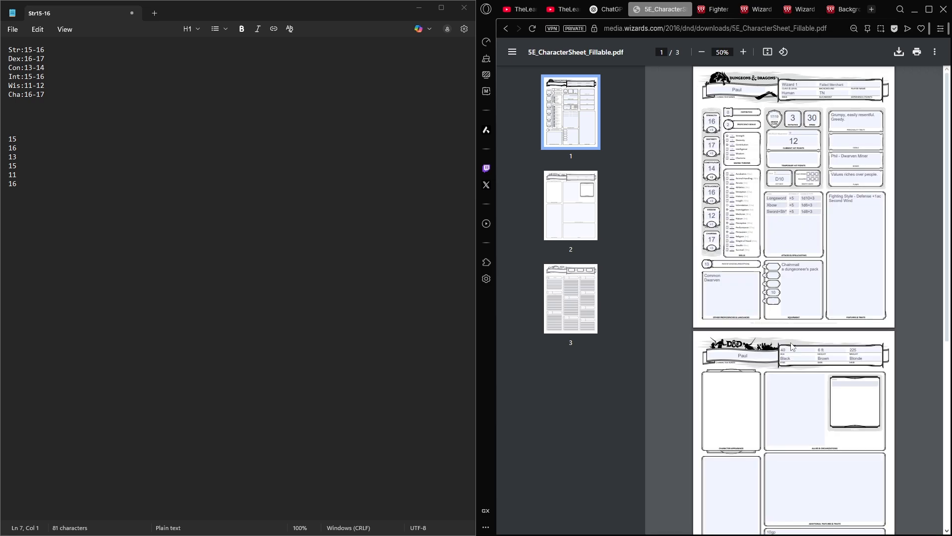